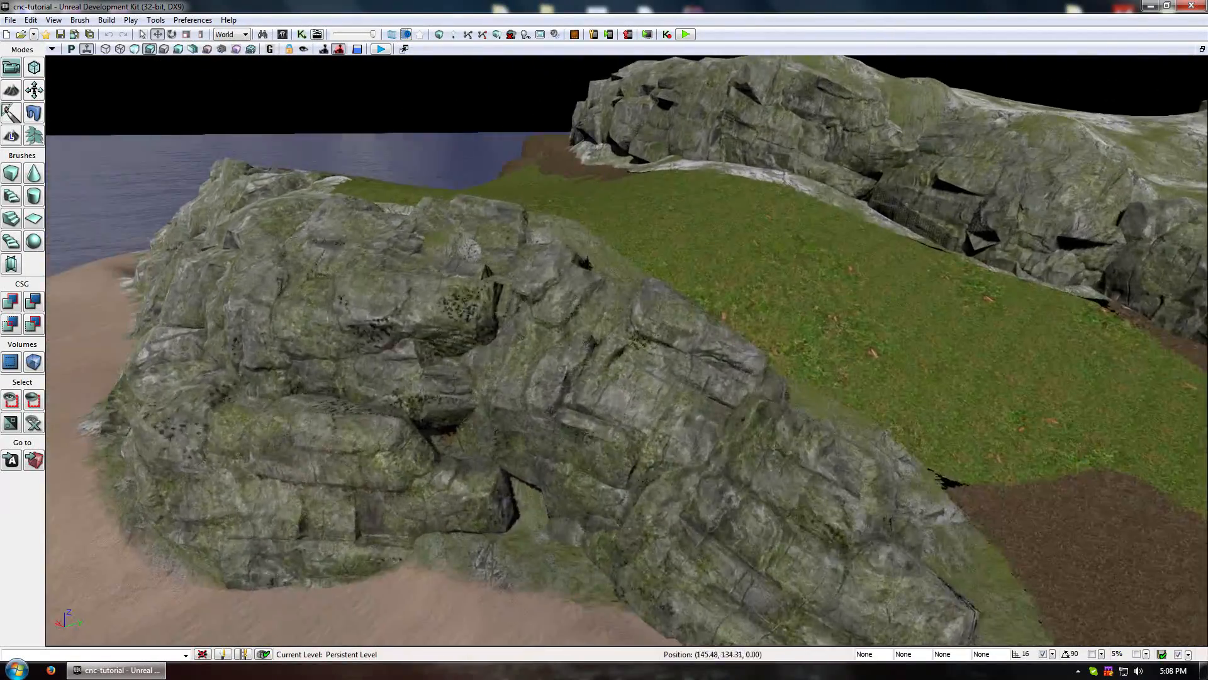
Flatten the isolated grassy hill in front of the far base down to the surrounding ground level with the landscape Flatten tool.
drag(859, 60, 859, 60)
right_drag(859, 60, 859, 60)
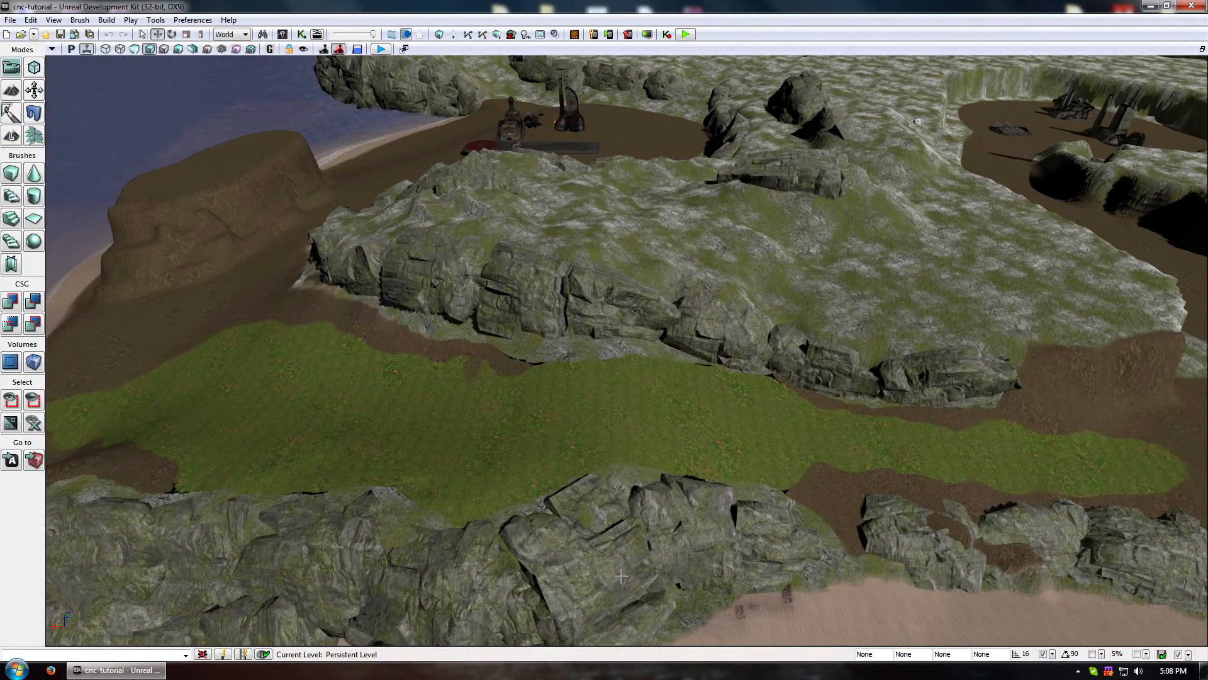
right_drag(573, 568, 789, 501)
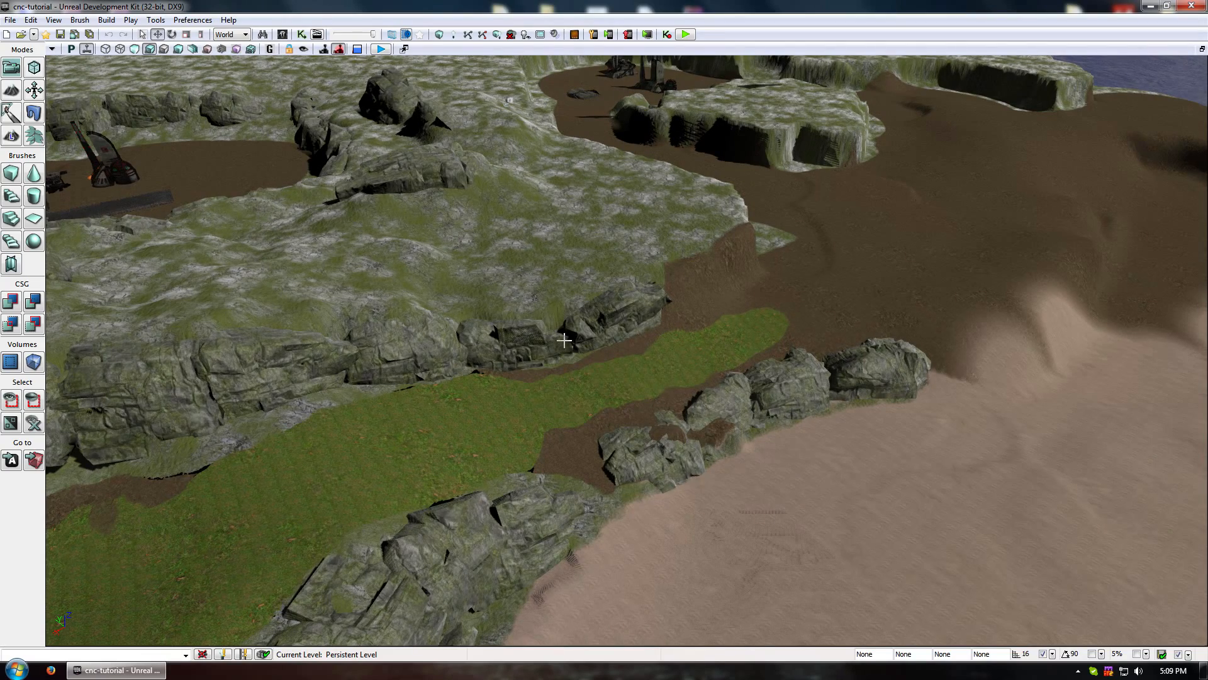
right_drag(638, 348, 770, 384)
right_drag(478, 289, 478, 312)
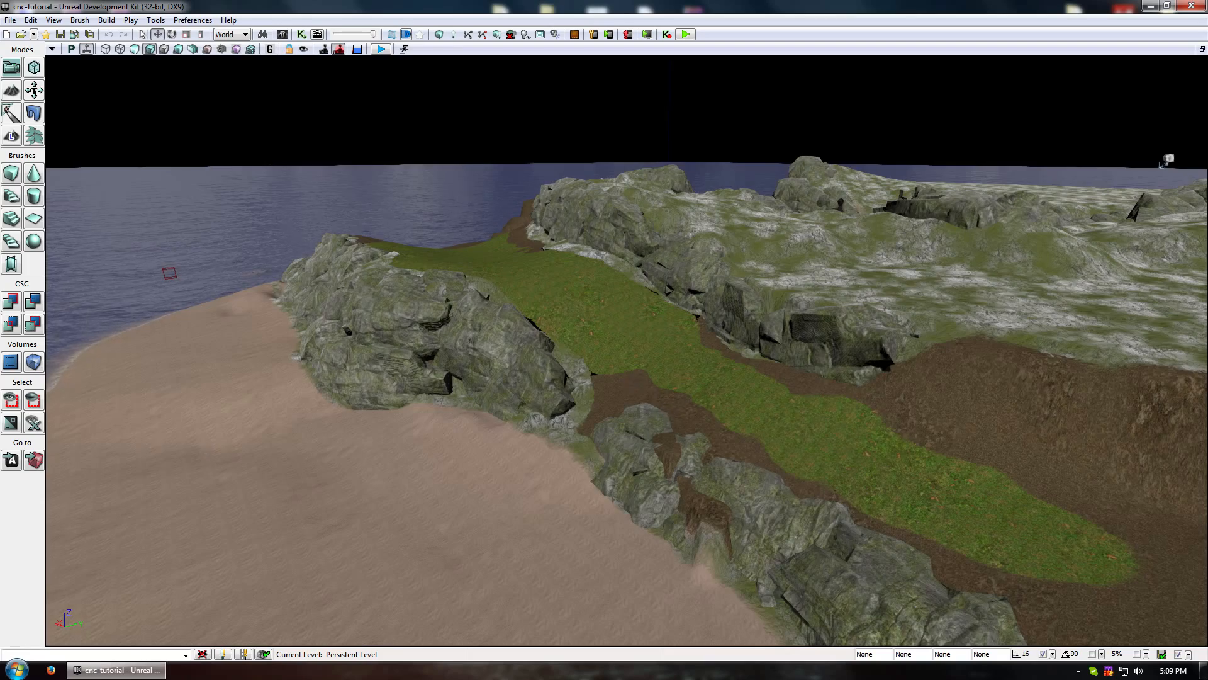
drag(478, 387, 637, 386)
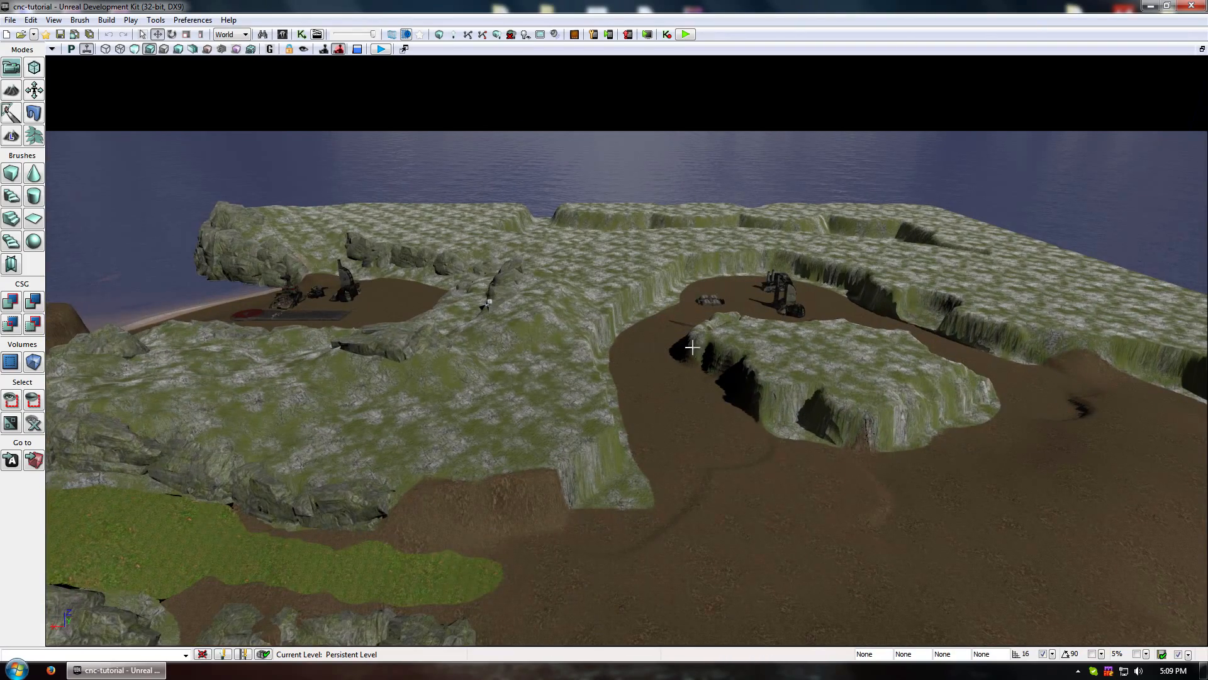
click(11, 136)
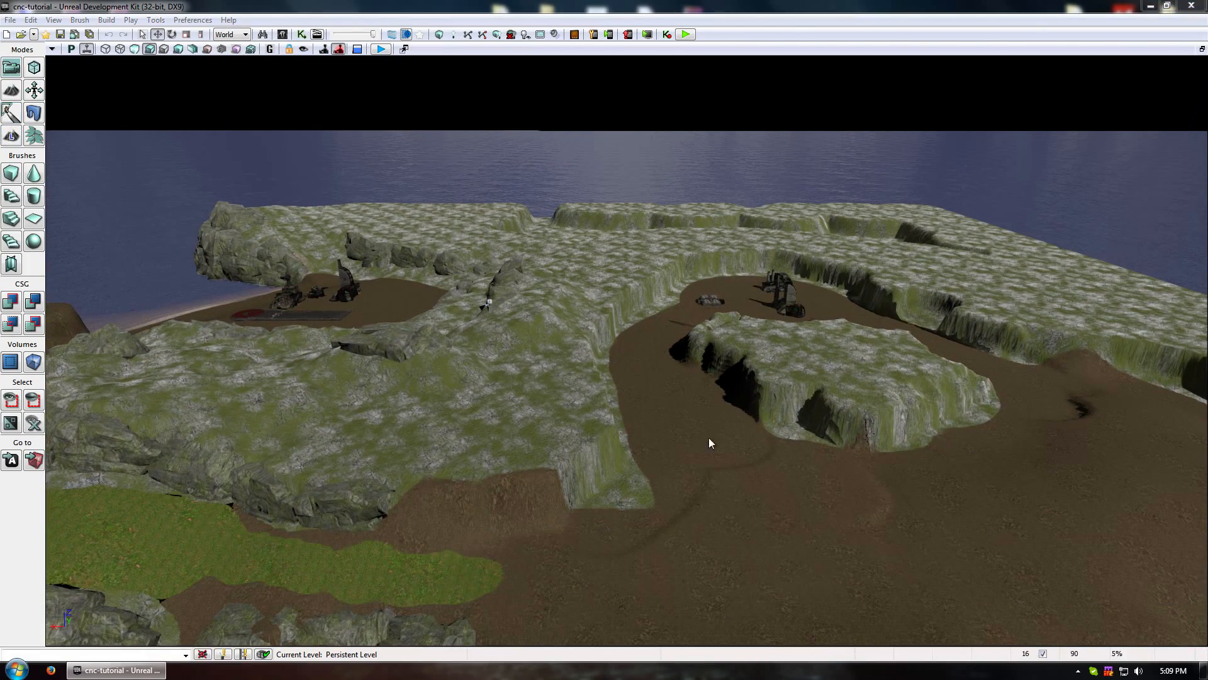
click(618, 214)
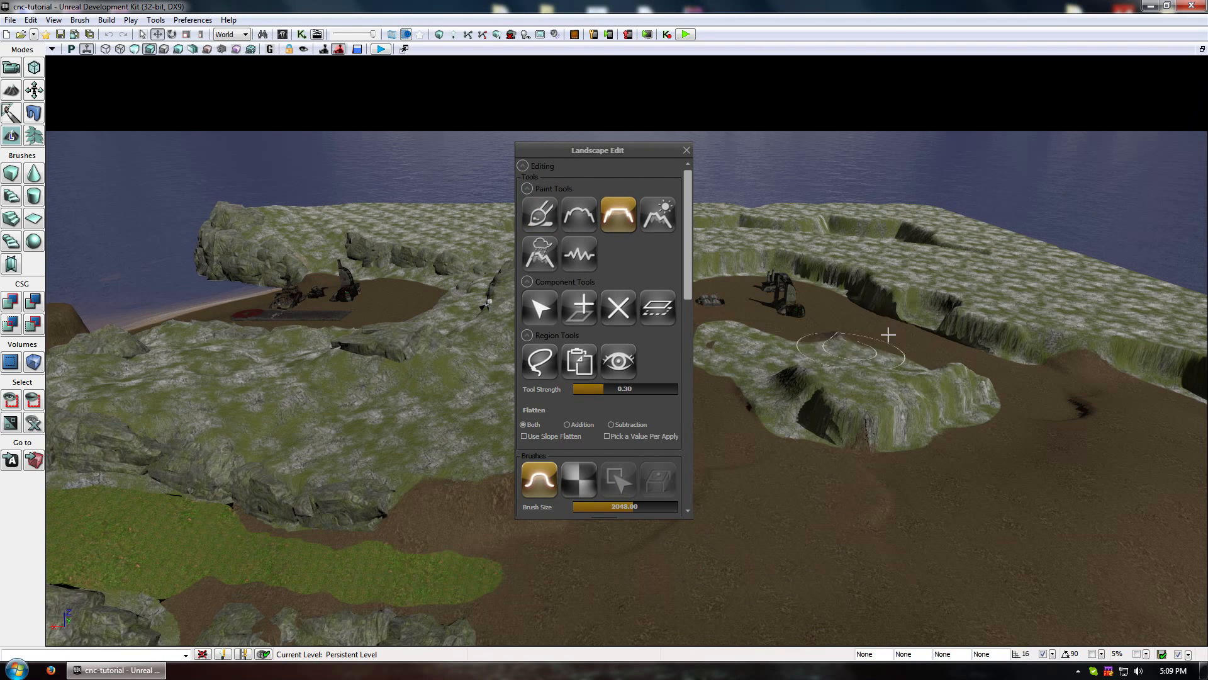
mouse_move(822, 372)
ctrl+mouse_down()
mouse_move(1025, 424)
mouse_move(976, 444)
ctrl+mouse_up()
right_drag(972, 444, 815, 453)
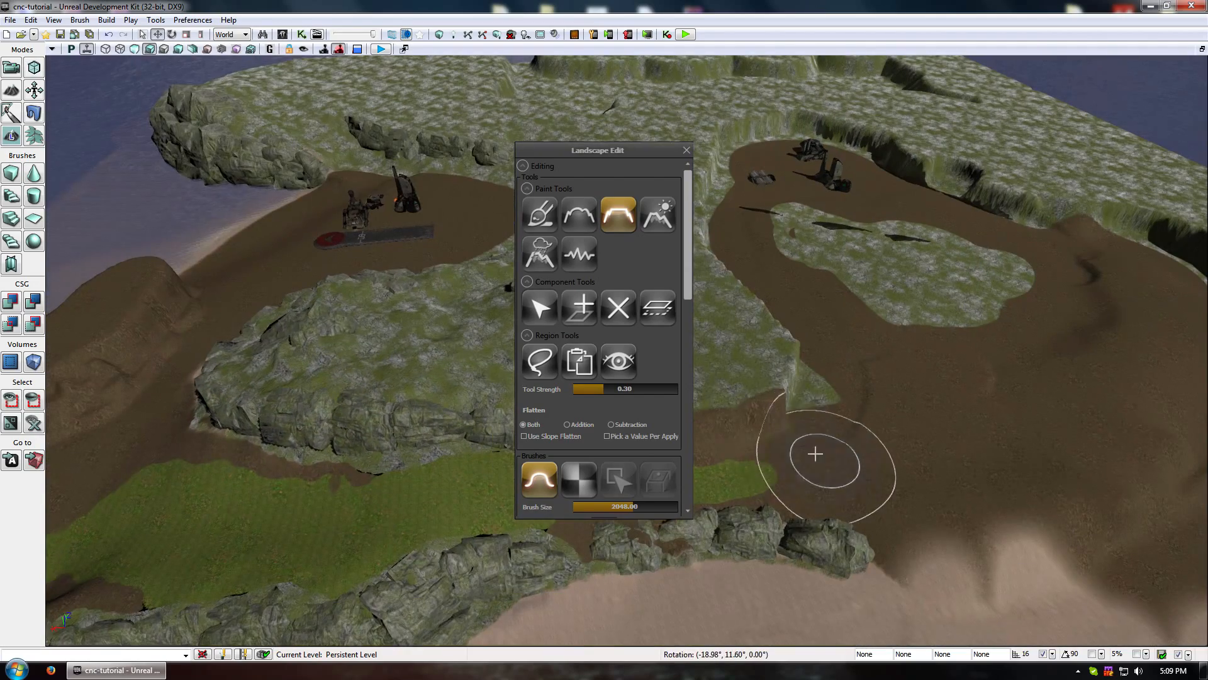
Sculpt raised dirt terraces and slopes with the Flatten tool around the levelled hill, the plateau corner and the ground towards the beach.
drag(672, 143, 278, 168)
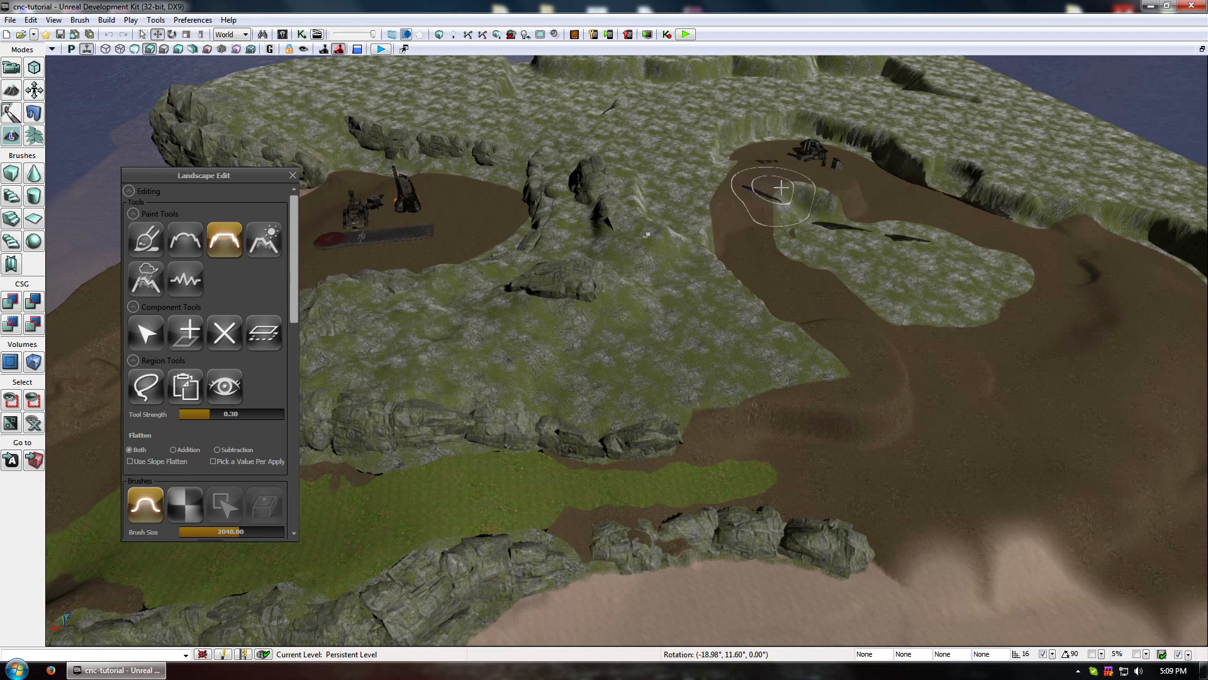
mouse_move(946, 198)
mouse_down()
mouse_move(1000, 254)
mouse_move(969, 246)
mouse_move(1016, 246)
mouse_move(1047, 368)
mouse_move(862, 405)
mouse_up()
mouse_move(863, 405)
right_down()
mouse_move(634, 323)
mouse_move(566, 391)
mouse_move(423, 336)
right_up()
mouse_move(422, 337)
mouse_down()
mouse_move(520, 311)
mouse_move(655, 348)
mouse_up()
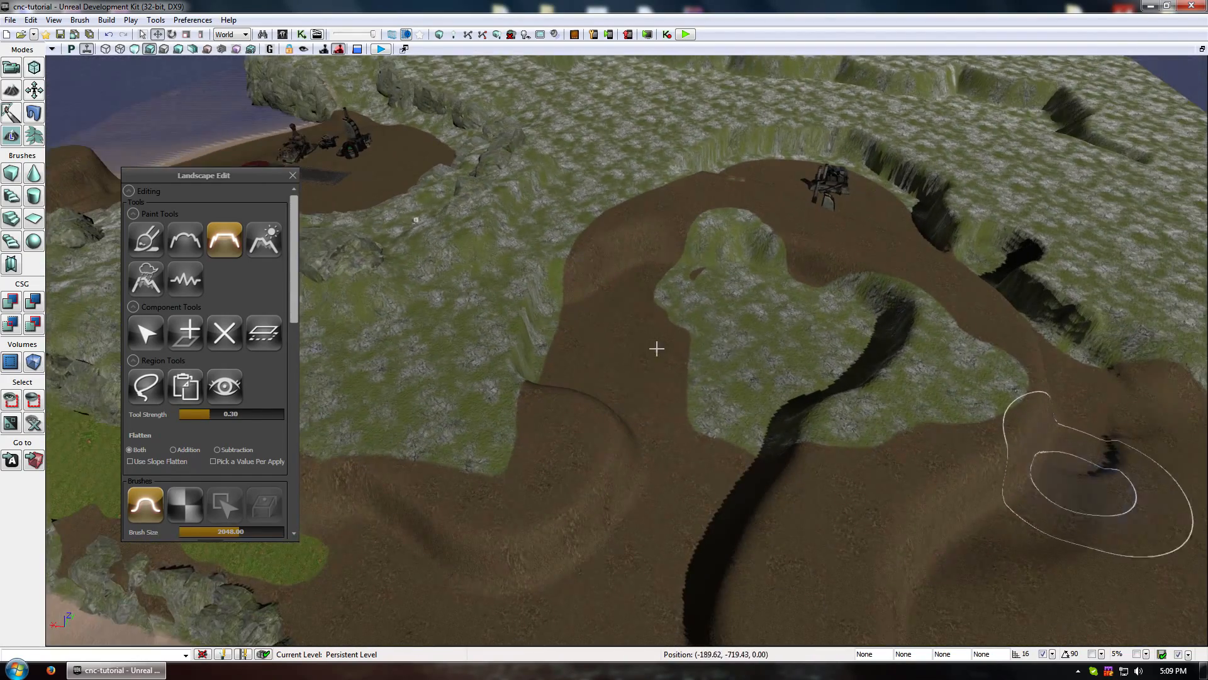
mouse_move(655, 348)
right_down()
mouse_move(699, 385)
mouse_move(860, 416)
right_up()
mouse_move(897, 359)
mouse_down()
mouse_move(749, 281)
mouse_move(811, 310)
mouse_move(882, 431)
mouse_move(751, 324)
mouse_move(836, 283)
mouse_move(829, 268)
mouse_move(1003, 305)
mouse_move(1078, 337)
mouse_move(972, 246)
mouse_move(880, 207)
mouse_up()
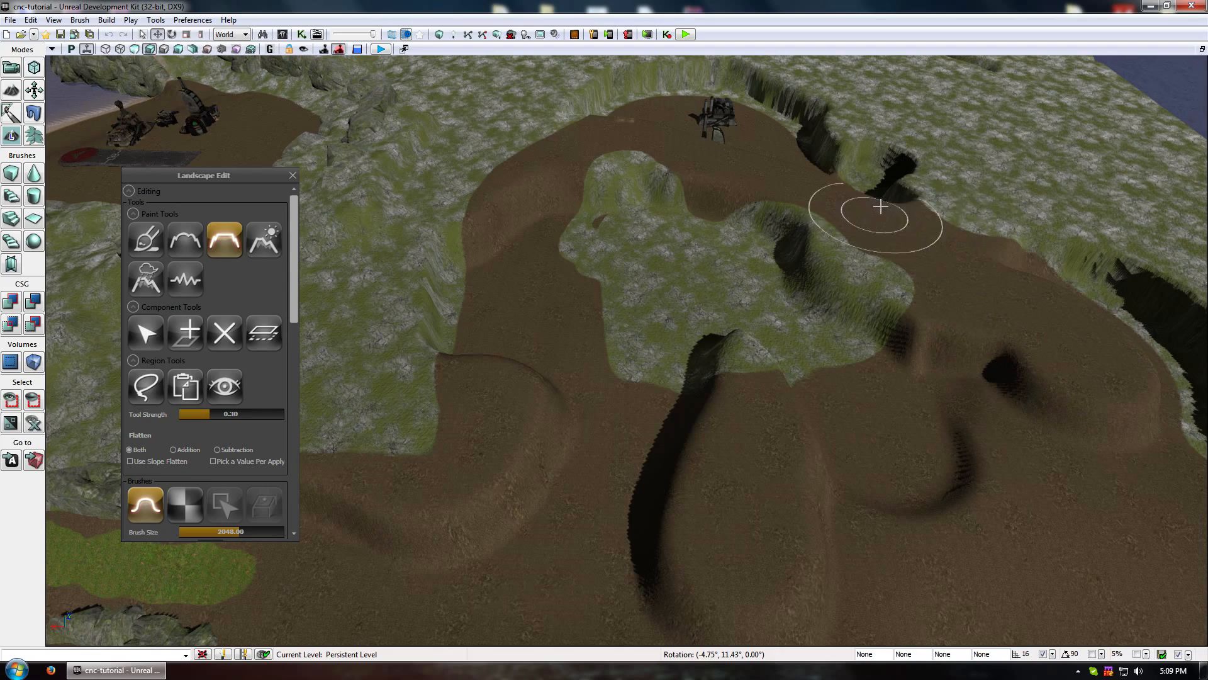
mouse_move(916, 209)
right_down()
mouse_move(881, 267)
mouse_move(833, 229)
right_up()
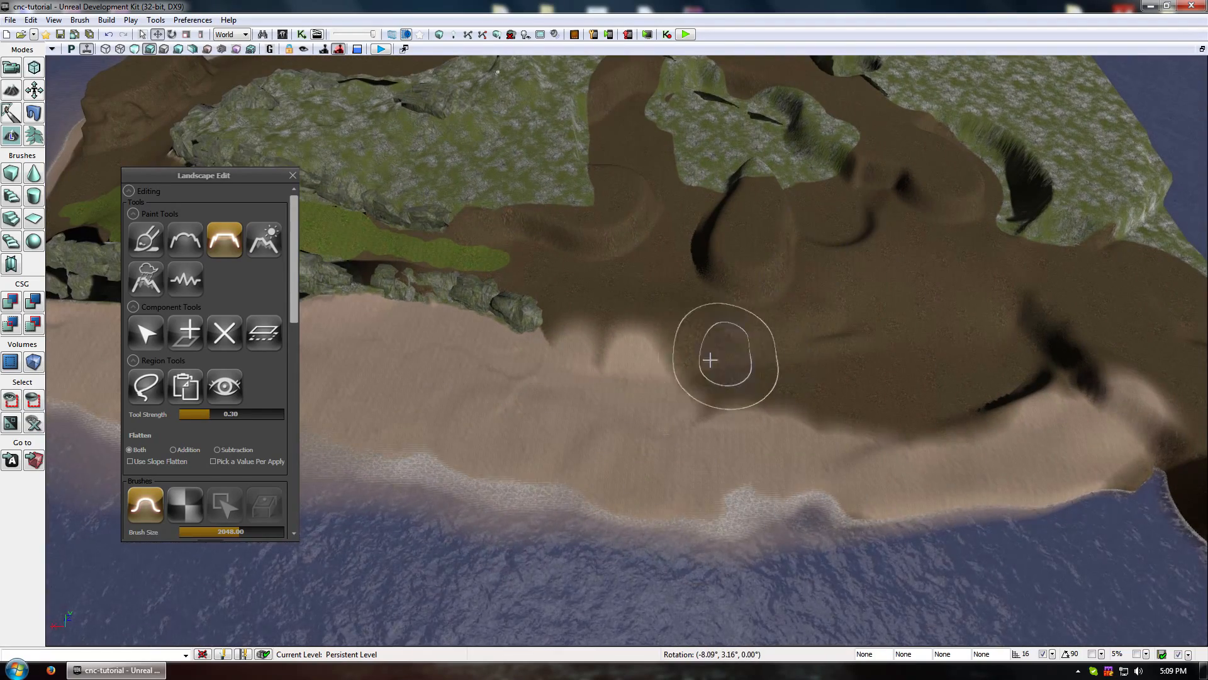
drag(643, 359, 545, 264)
mouse_move(545, 264)
right_down()
mouse_move(744, 403)
mouse_move(862, 398)
right_up()
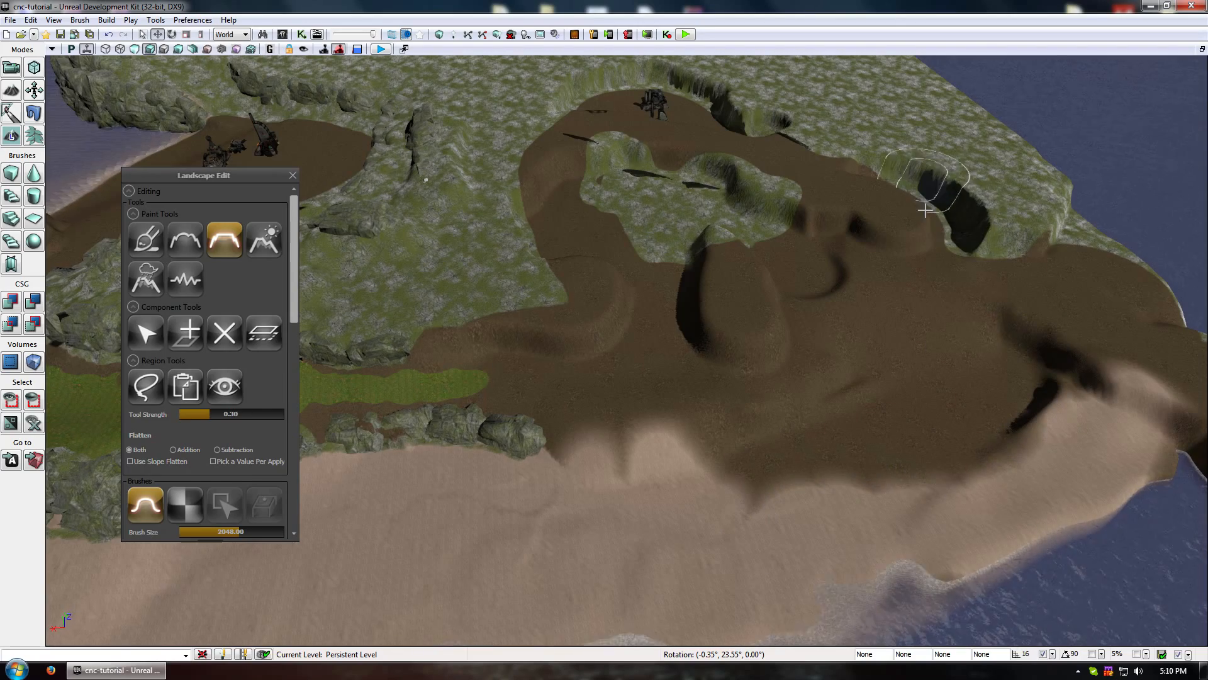
drag(889, 307, 898, 429)
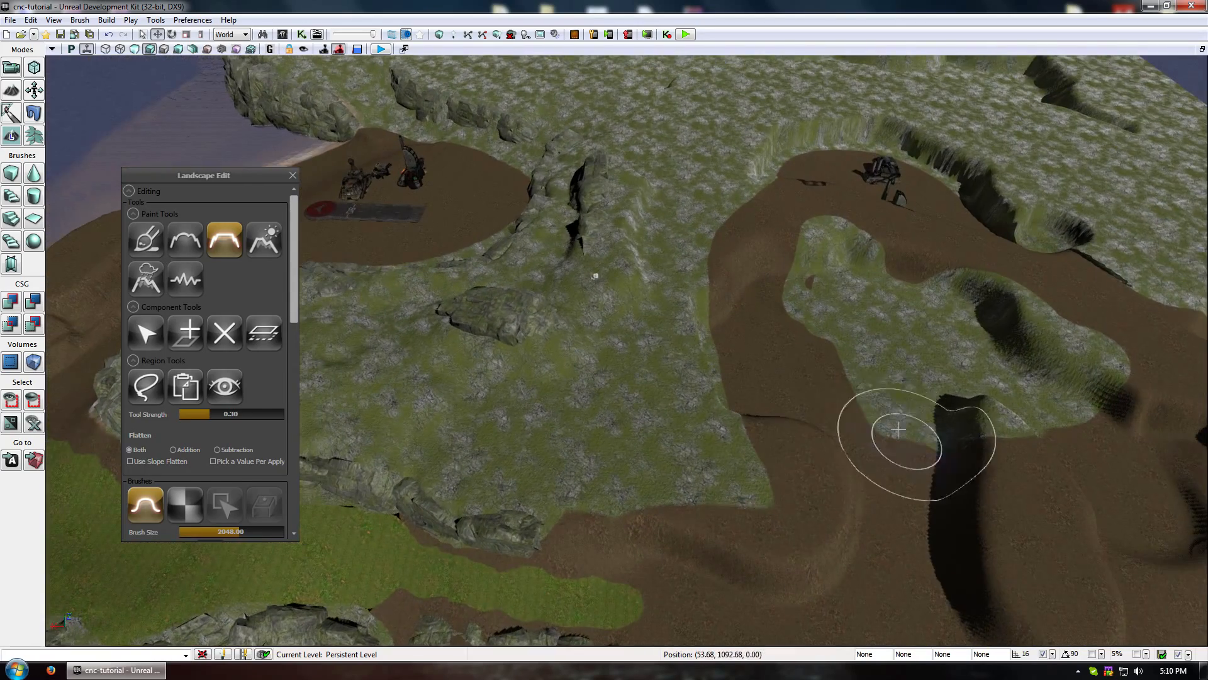
Examine the routes along the beach, the grass path, the plateau and the terrain between the two bases.
mouse_move(647, 334)
mouse_down()
mouse_move(652, 378)
mouse_move(859, 591)
mouse_move(768, 607)
mouse_move(782, 579)
mouse_move(768, 594)
mouse_move(877, 566)
mouse_move(650, 504)
mouse_move(655, 334)
mouse_up()
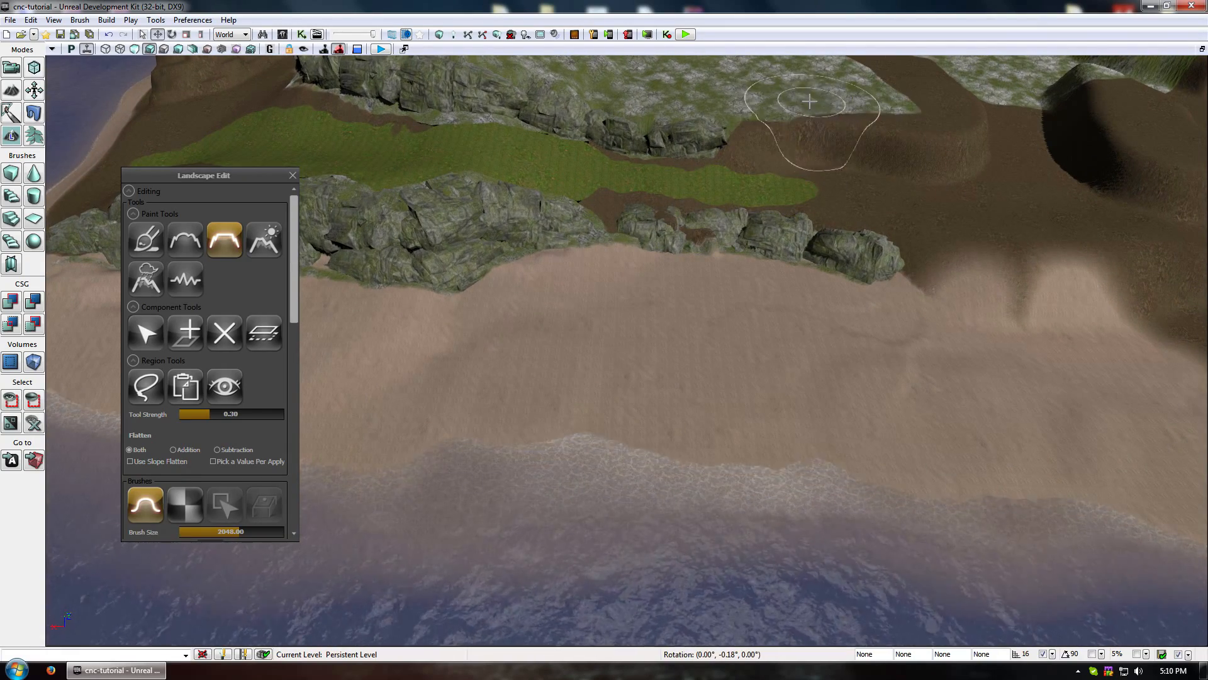
right_drag(445, 256, 698, 237)
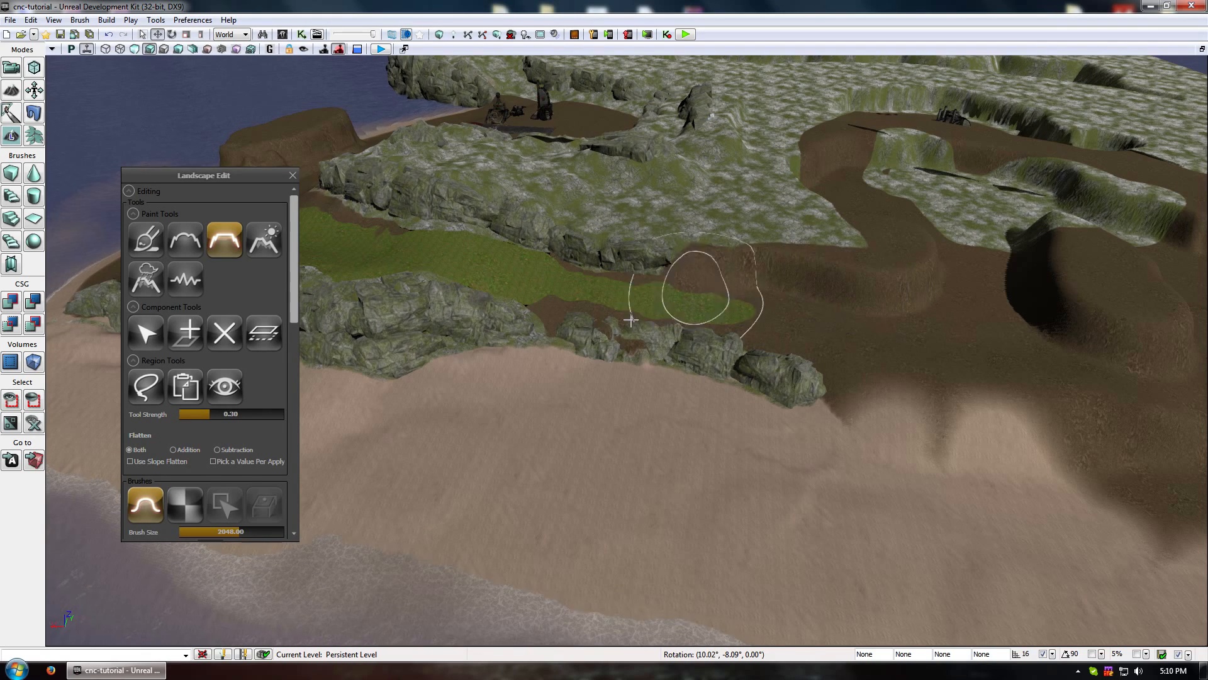
ctrl+drag(536, 312, 567, 222)
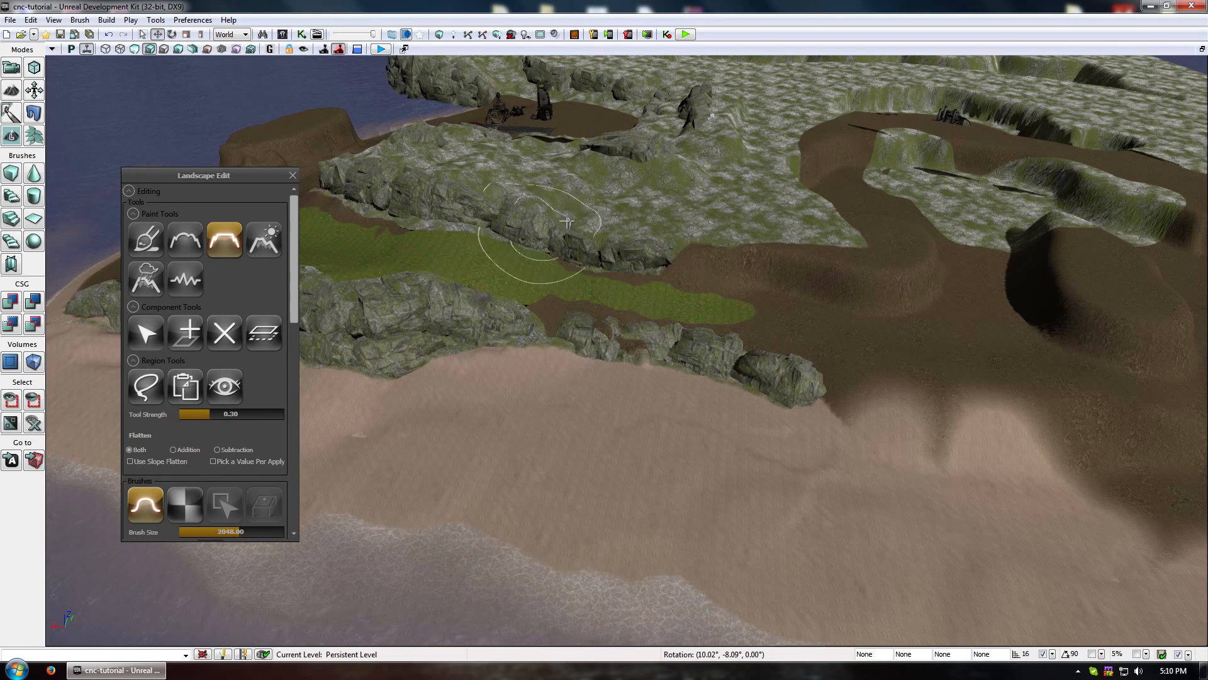
ctrl+drag(654, 220, 657, 226)
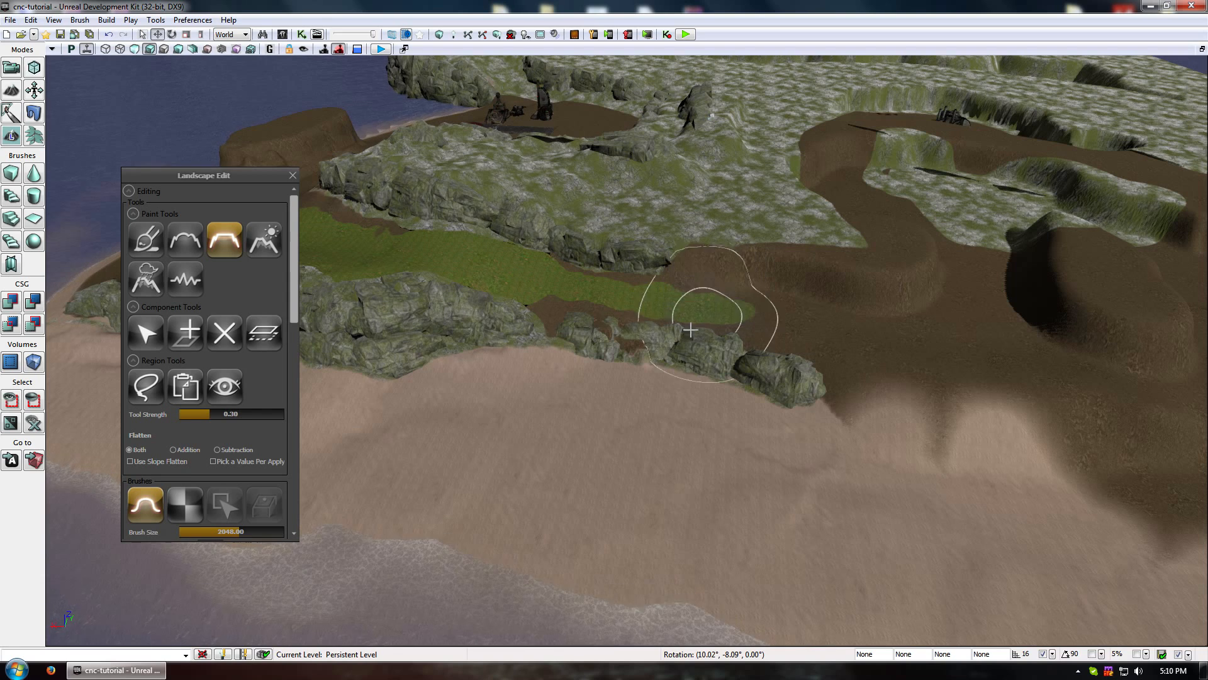
ctrl+drag(460, 305, 484, 264)
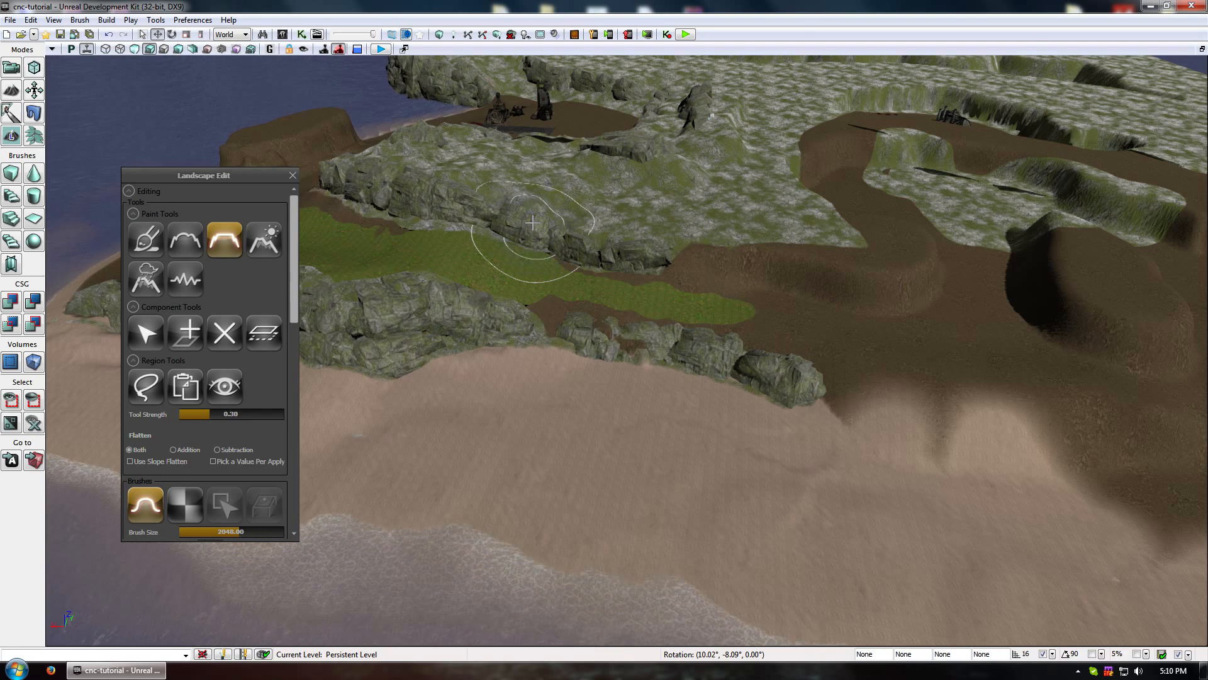
mouse_move(543, 264)
ctrl+mouse_down()
mouse_move(550, 280)
mouse_move(441, 264)
mouse_move(789, 69)
mouse_move(711, 164)
mouse_move(641, 284)
ctrl+mouse_up()
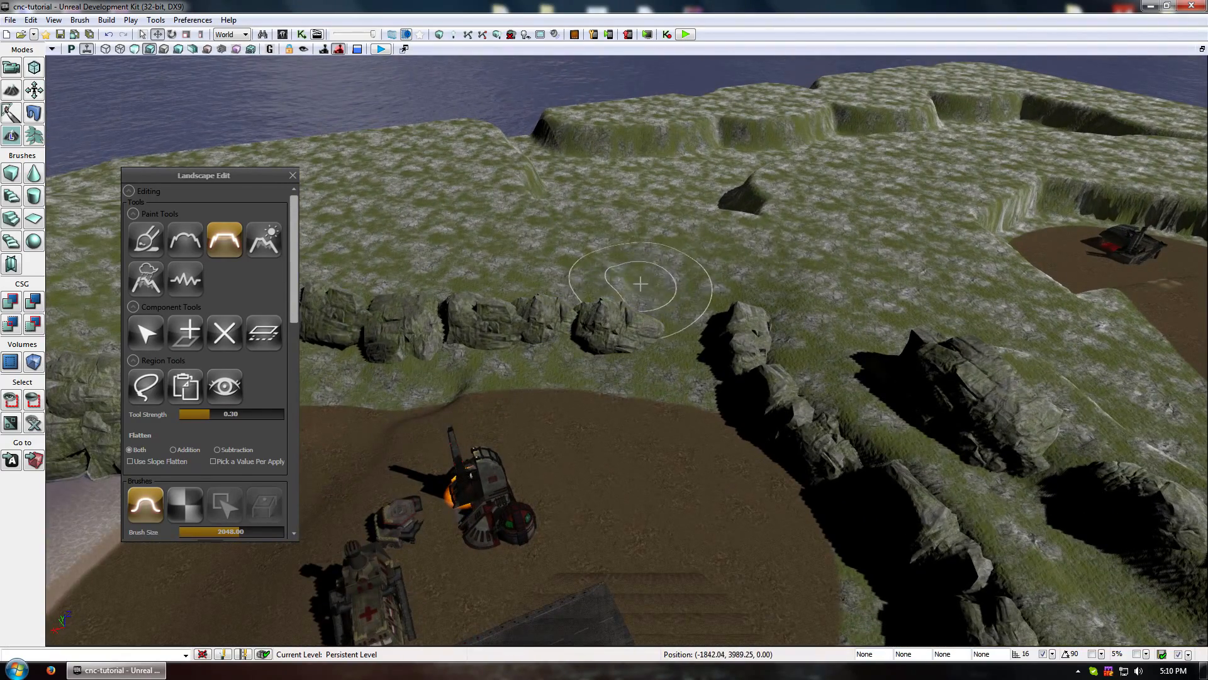
ctrl+drag(743, 248, 780, 244)
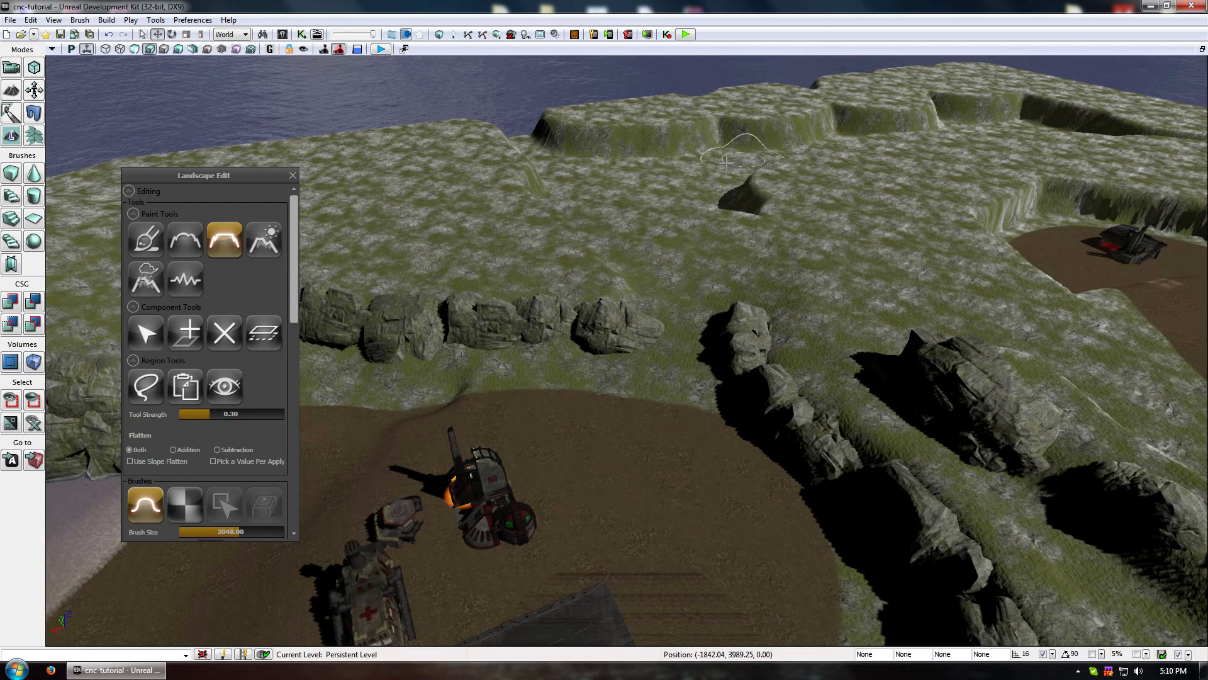
ctrl+drag(597, 228, 591, 258)
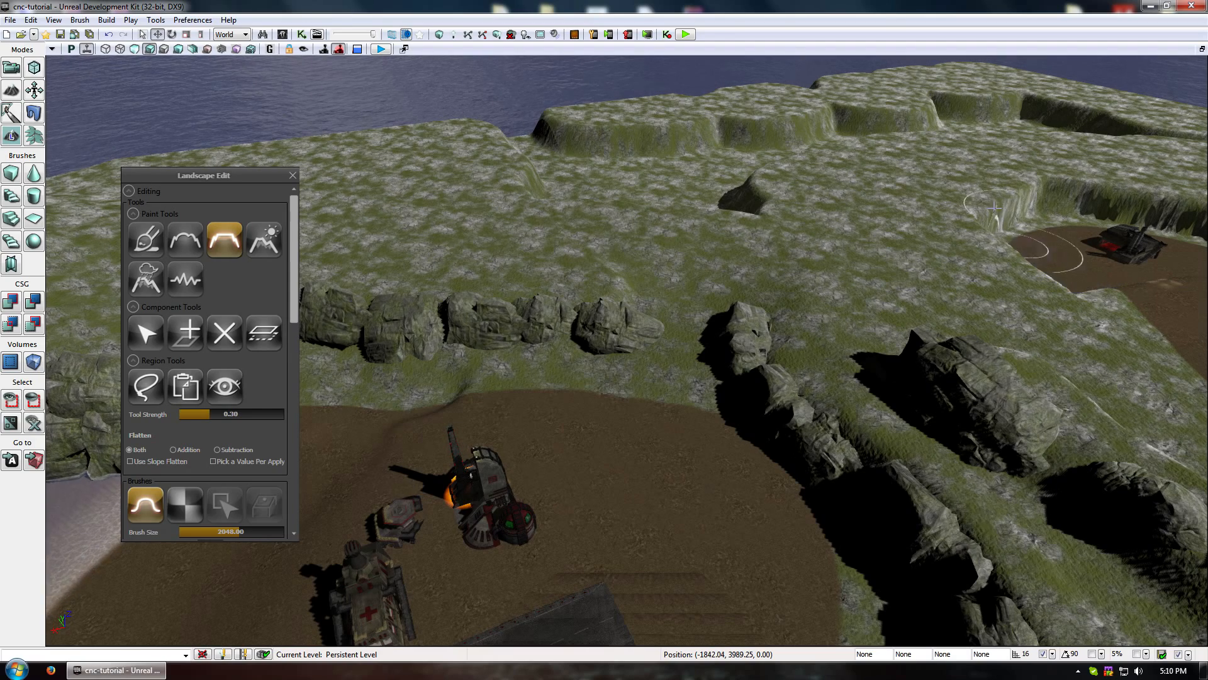
scroll(791, 225, up, 3)
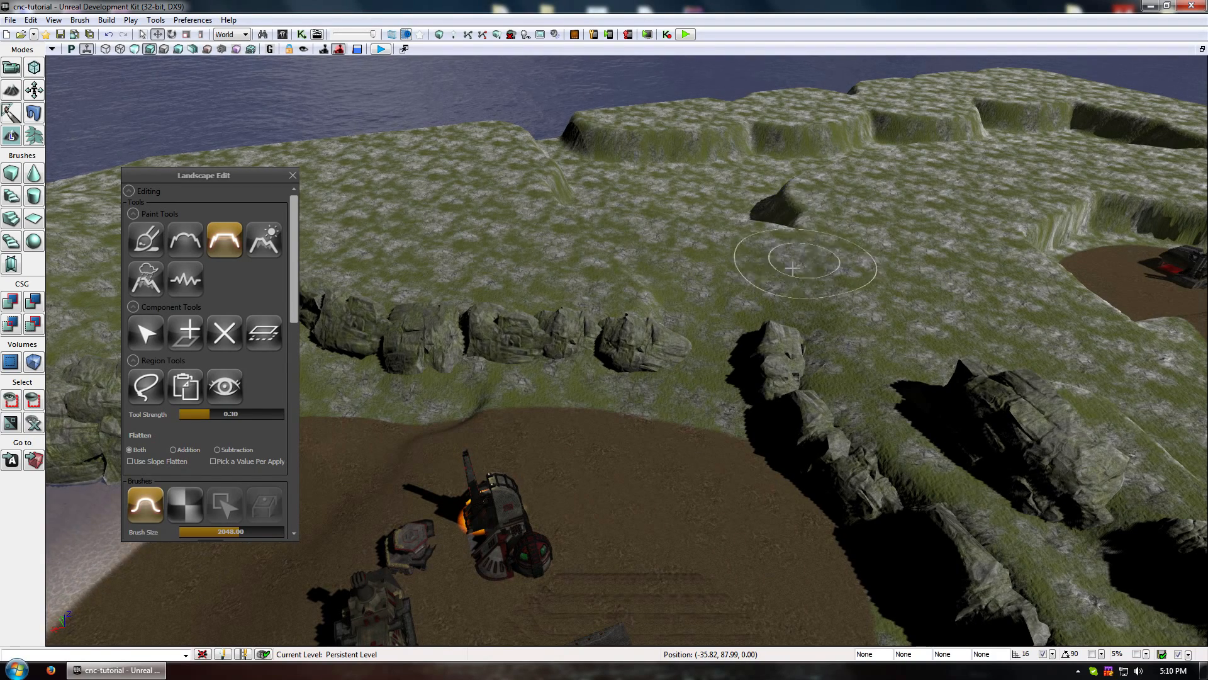
drag(786, 277, 890, 630)
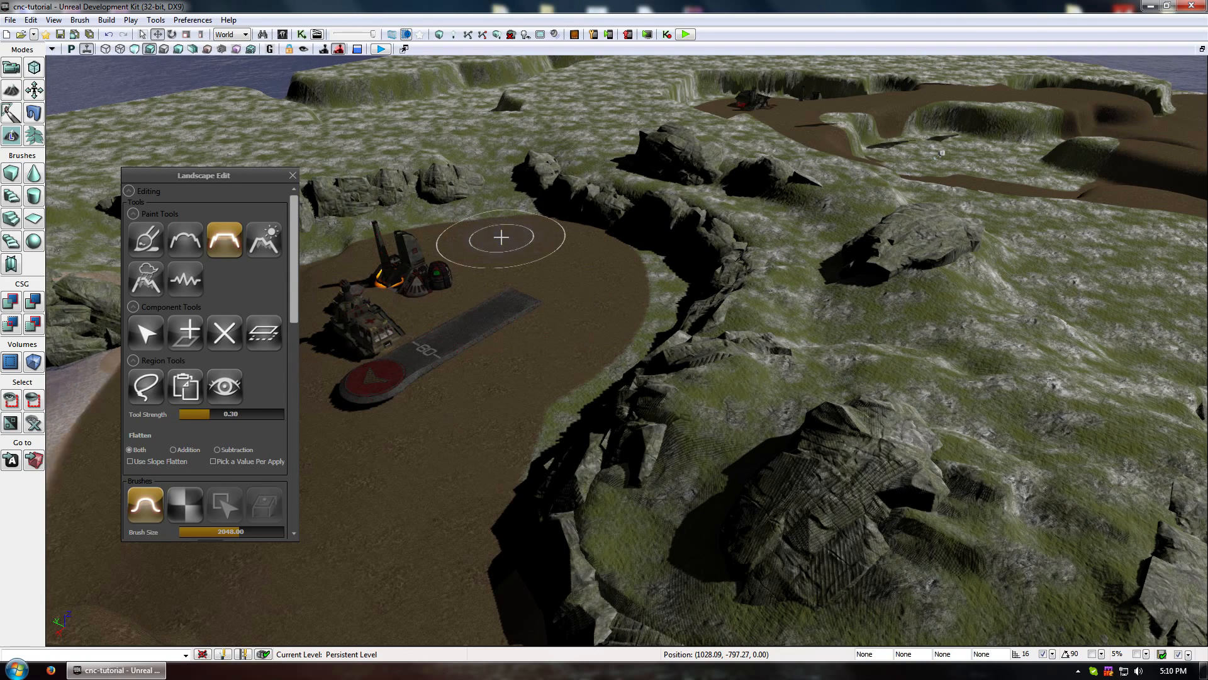
middle_drag(550, 269, 526, 353)
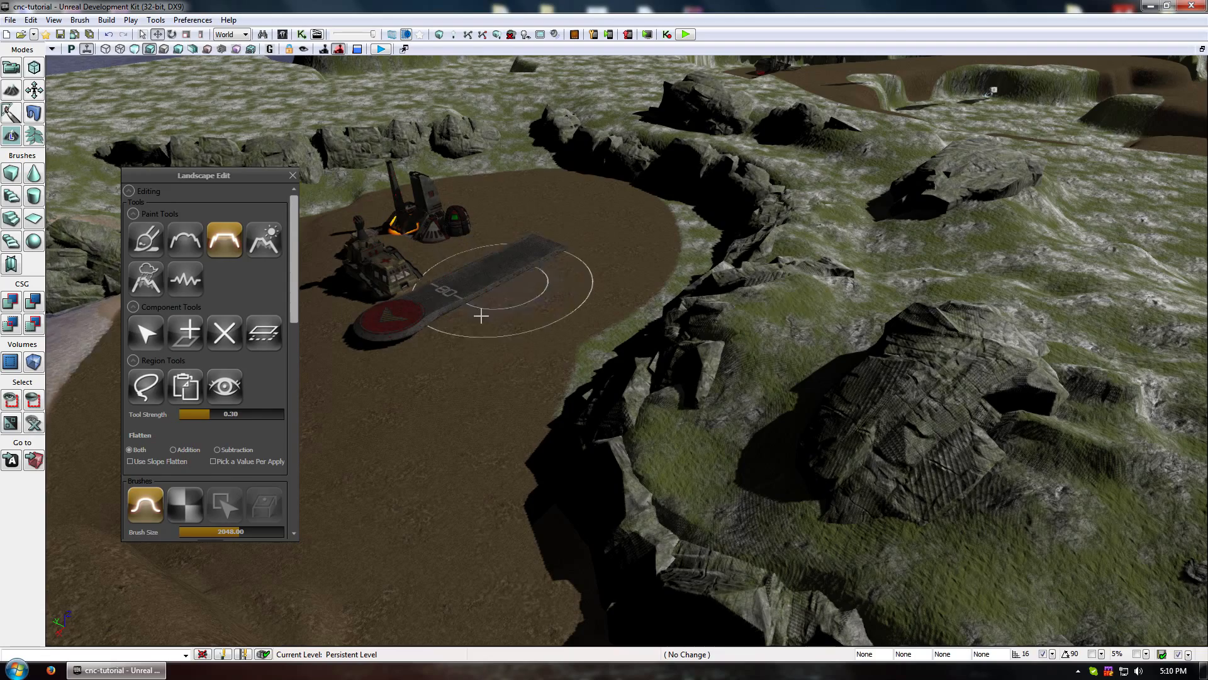
mouse_move(494, 270)
mouse_down()
mouse_move(454, 283)
mouse_move(188, 296)
mouse_up()
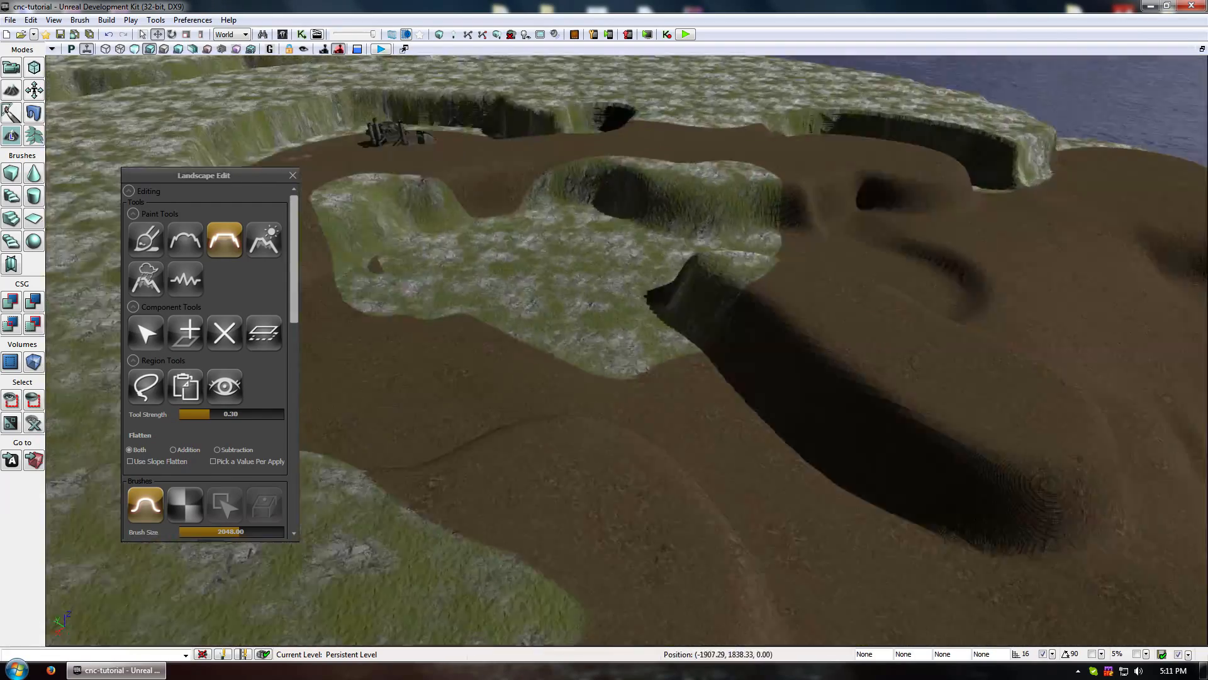
drag(566, 333, 566, 296)
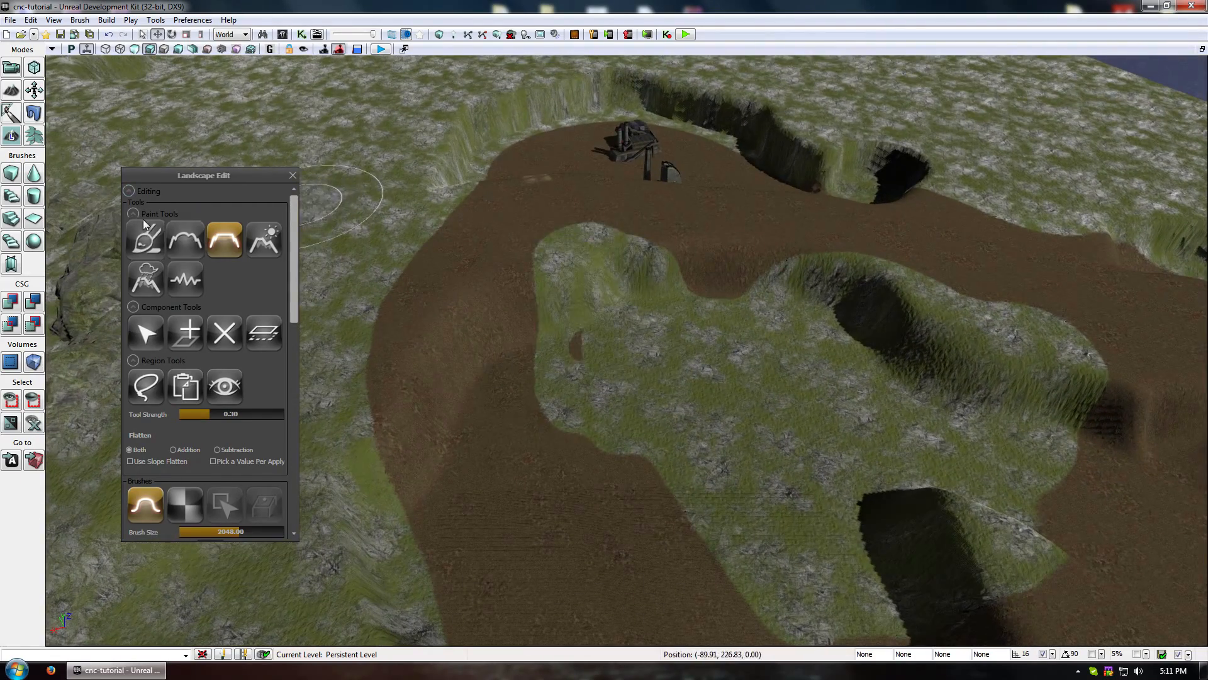
Leave landscape editing and move the far base's structures onto the levelled grass patch and the dirt ground beside it.
click(293, 175)
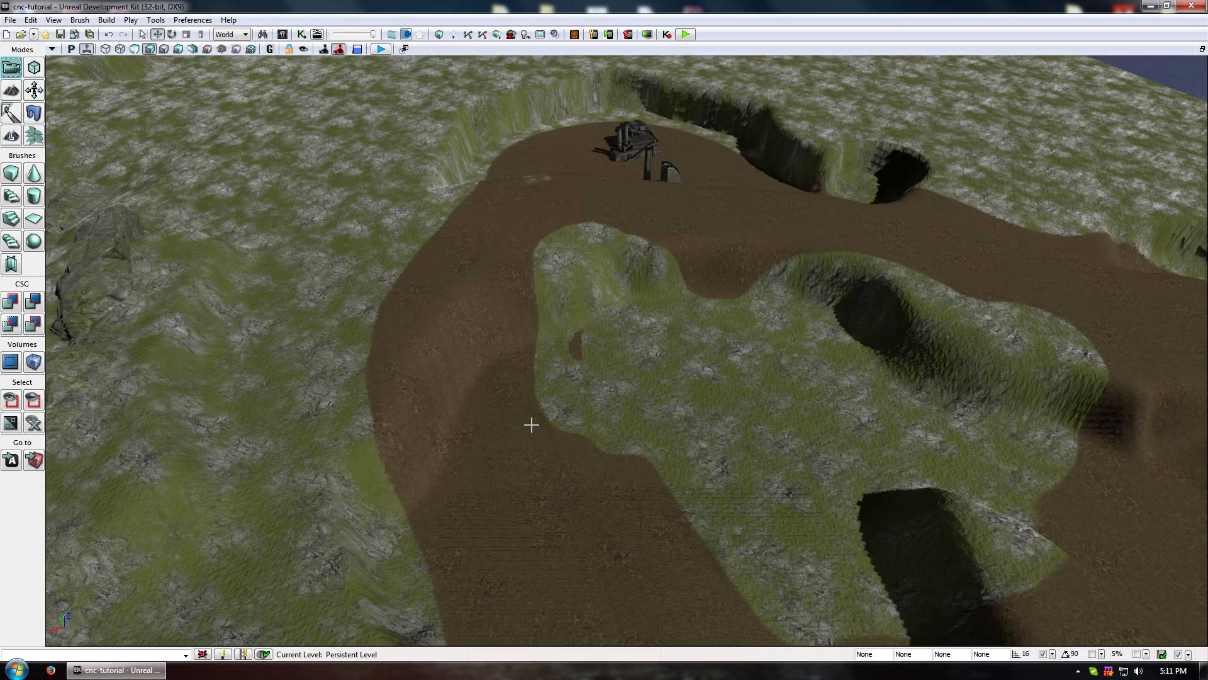
drag(532, 425, 569, 500)
ctrl+alt+drag(404, 275, 1009, 643)
drag(215, 118, 440, 302)
drag(483, 187, 793, 377)
click(741, 446)
drag(604, 202, 500, 189)
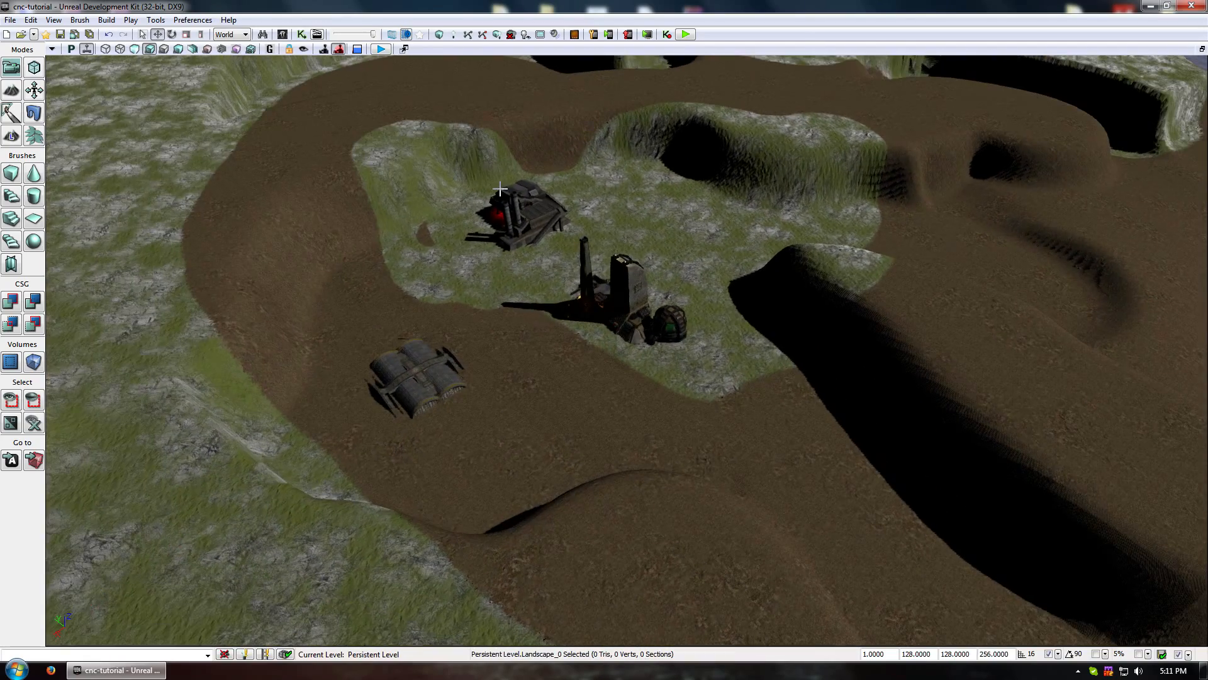
Review the terrain and distance between the landing-strip base and the relocated structures.
drag(588, 126, 415, 69)
drag(554, 107, 581, 106)
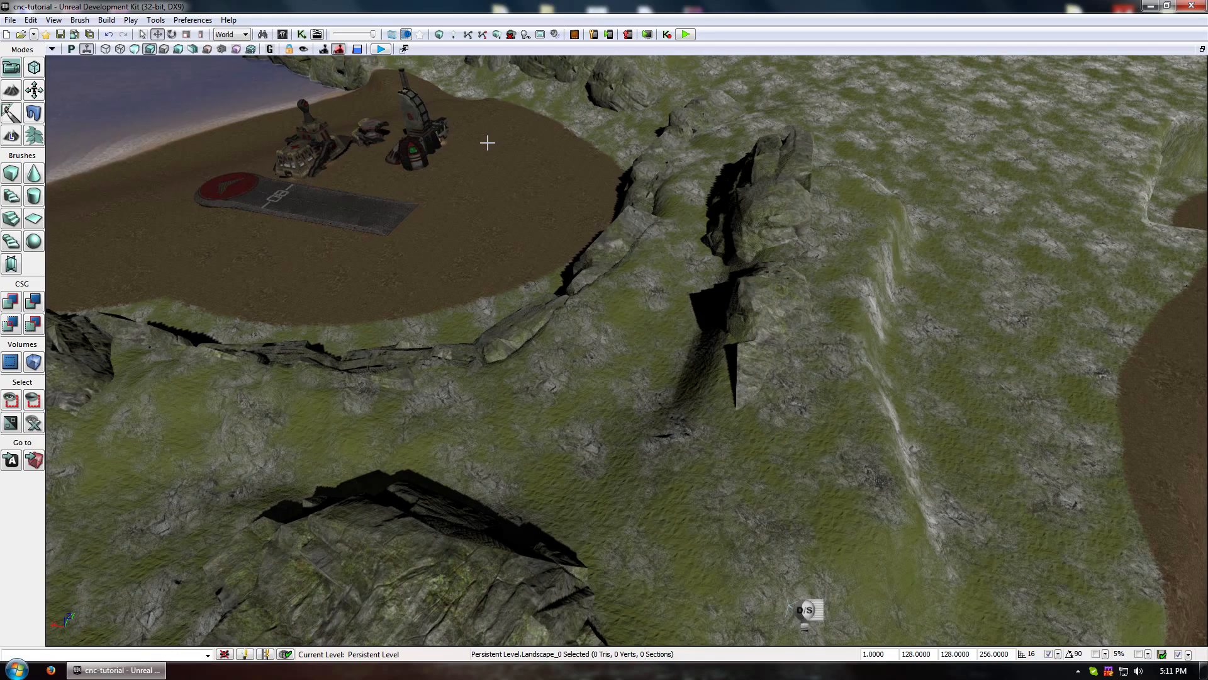
drag(487, 143, 422, 149)
drag(339, 292, 472, 302)
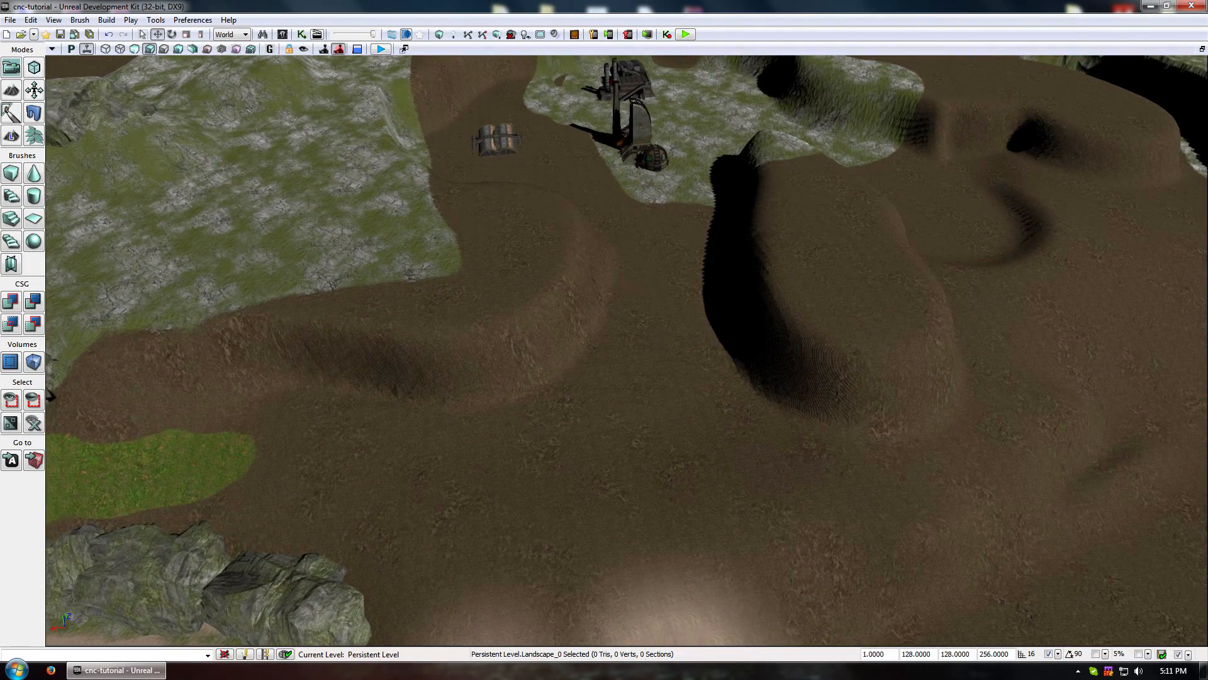
middle_drag(472, 302, 453, 252)
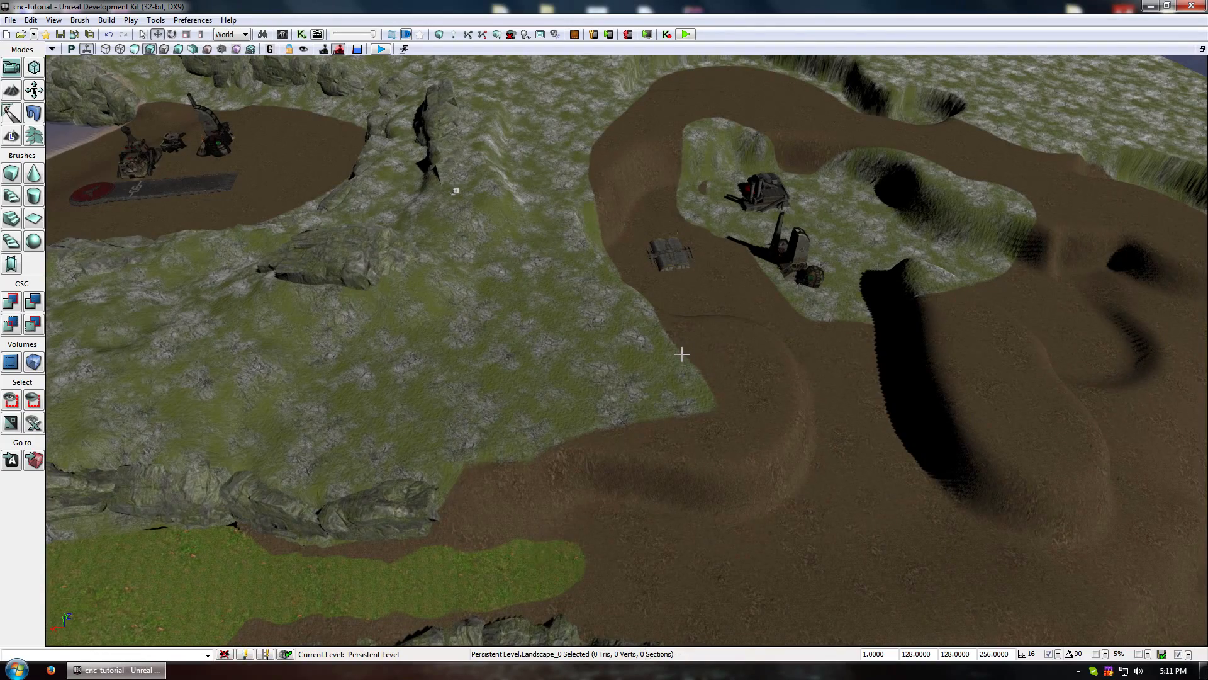
middle_drag(682, 354, 771, 340)
mouse_move(682, 353)
mouse_down()
mouse_move(681, 441)
mouse_move(682, 365)
mouse_up()
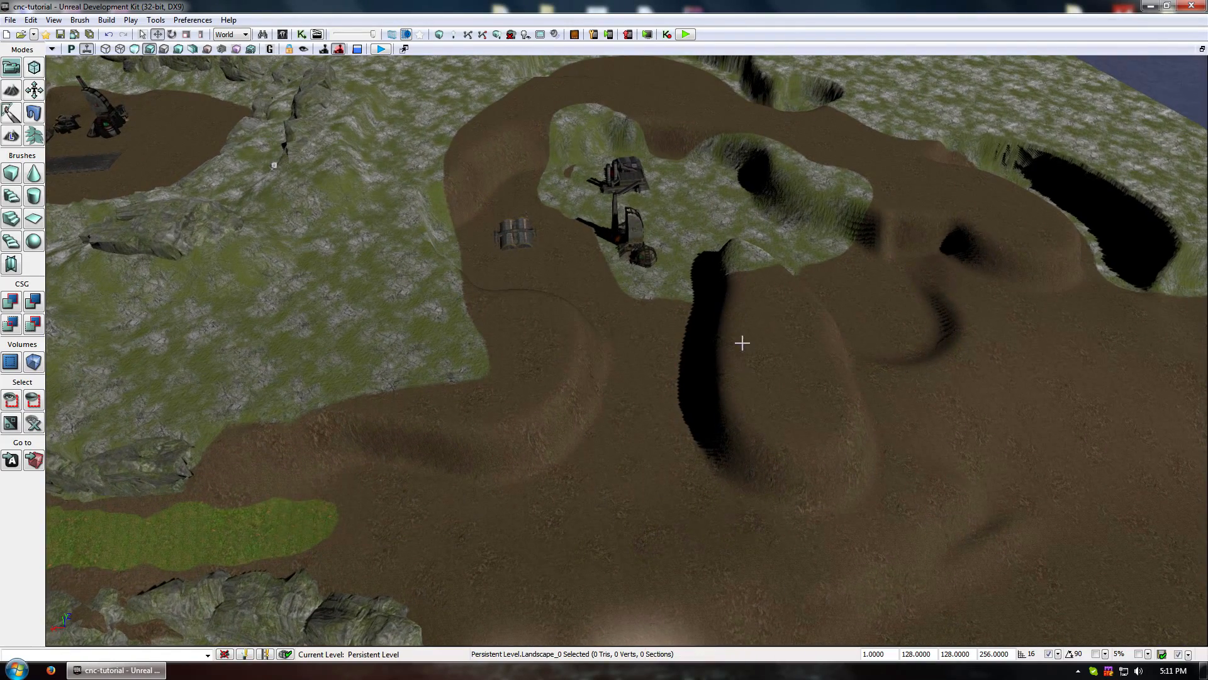
Return to landscape editing and extend the raised dirt terrace below the structures with the Flatten tool at a brush size of about 1134.
click(9, 136)
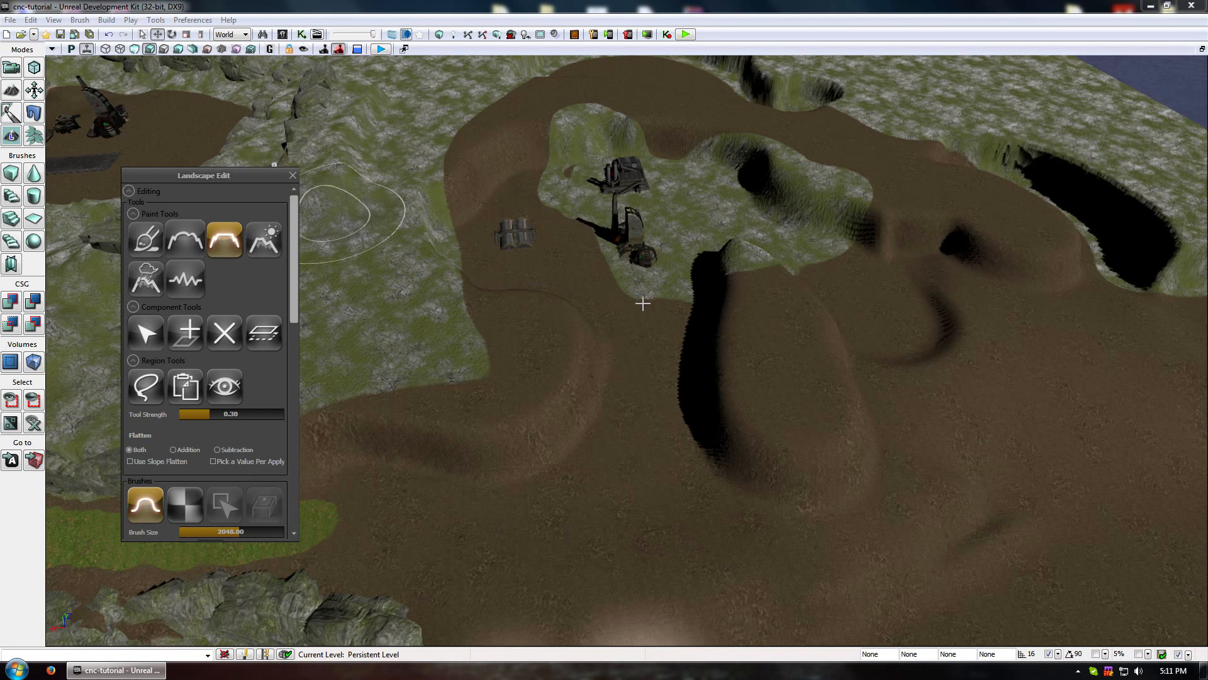
drag(219, 531, 226, 531)
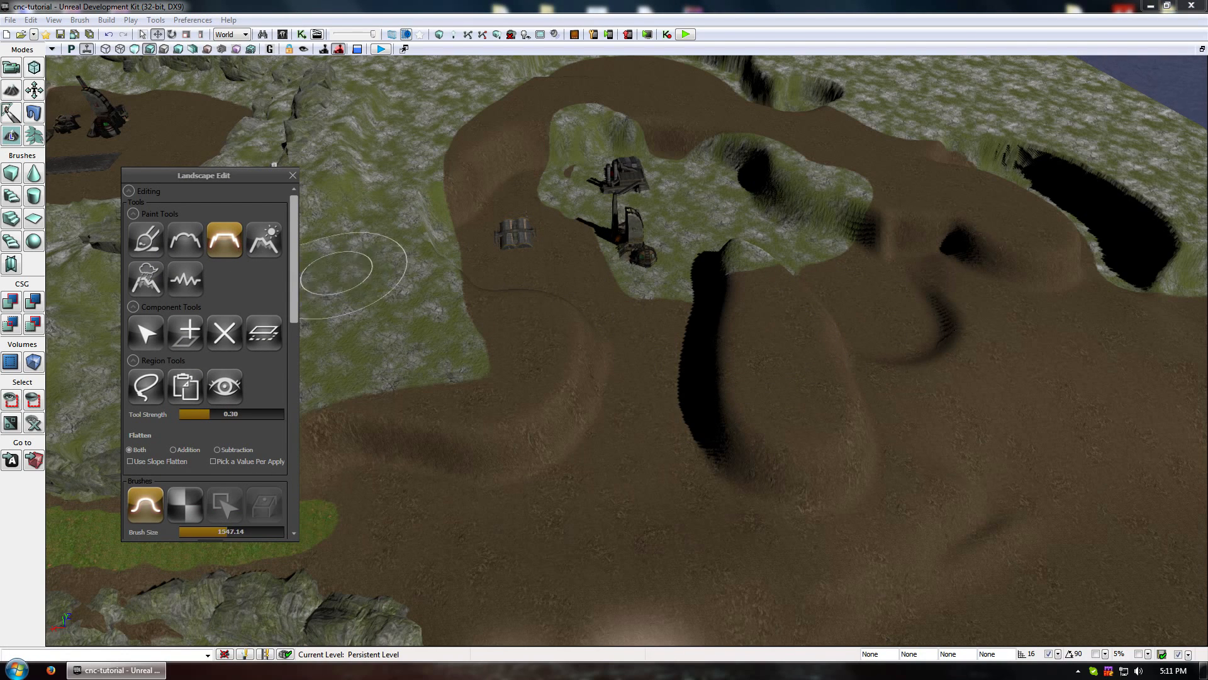
mouse_move(788, 323)
ctrl+mouse_down()
mouse_move(688, 292)
mouse_move(657, 296)
mouse_move(726, 312)
mouse_move(711, 342)
ctrl+mouse_up()
mouse_move(606, 429)
ctrl+mouse_down()
mouse_move(551, 319)
mouse_move(474, 326)
ctrl+mouse_up()
mouse_move(739, 312)
ctrl+mouse_down()
mouse_move(674, 308)
mouse_move(663, 324)
ctrl+mouse_up()
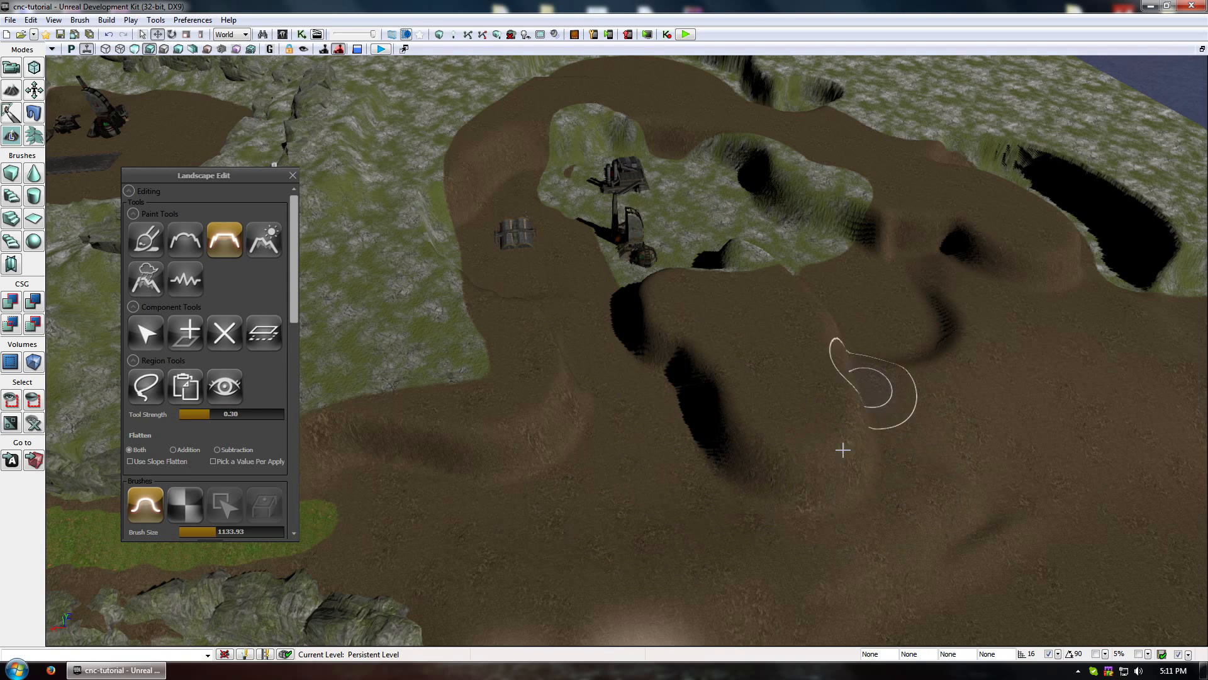
ctrl+drag(870, 481, 863, 304)
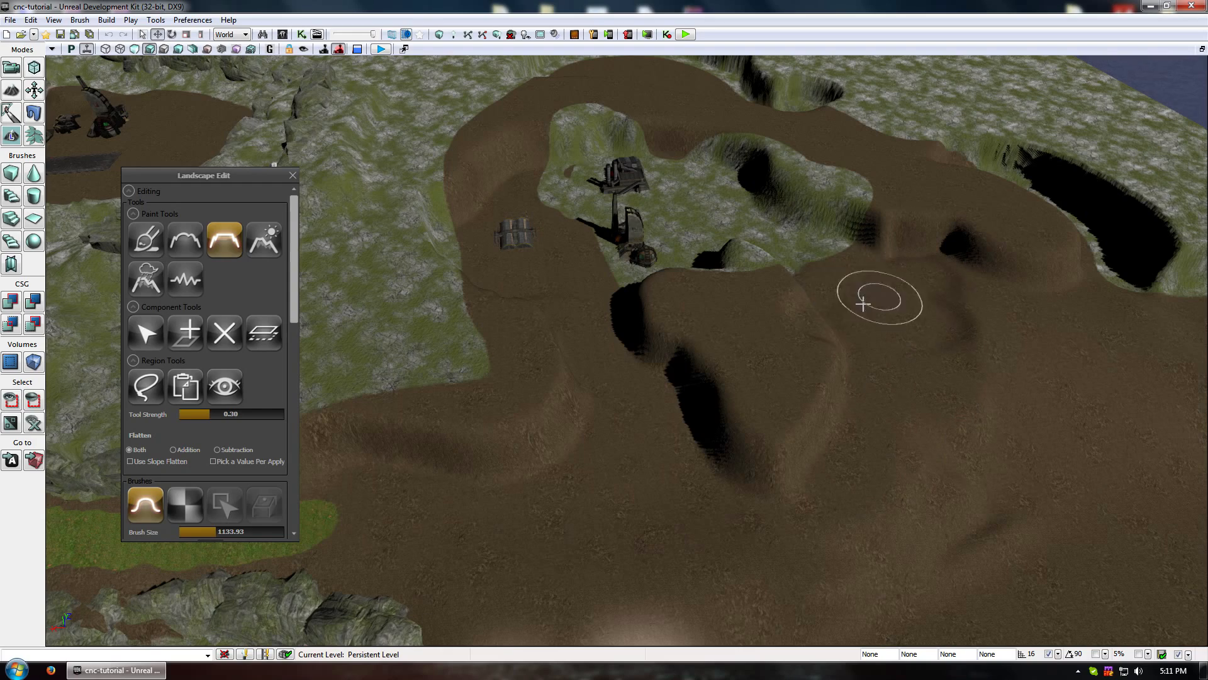
Flatten a long raised dirt terrace that curves from the edge of the grass patch down to the beach.
middle_drag(912, 350, 882, 310)
mouse_move(840, 162)
ctrl+mouse_down()
mouse_move(974, 253)
mouse_move(964, 277)
ctrl+mouse_up()
mouse_move(862, 182)
ctrl+mouse_down()
mouse_move(1003, 315)
mouse_move(1009, 432)
mouse_move(910, 224)
mouse_move(880, 266)
ctrl+mouse_up()
mouse_move(874, 363)
mouse_down()
mouse_move(871, 456)
mouse_move(801, 453)
mouse_move(868, 454)
mouse_up()
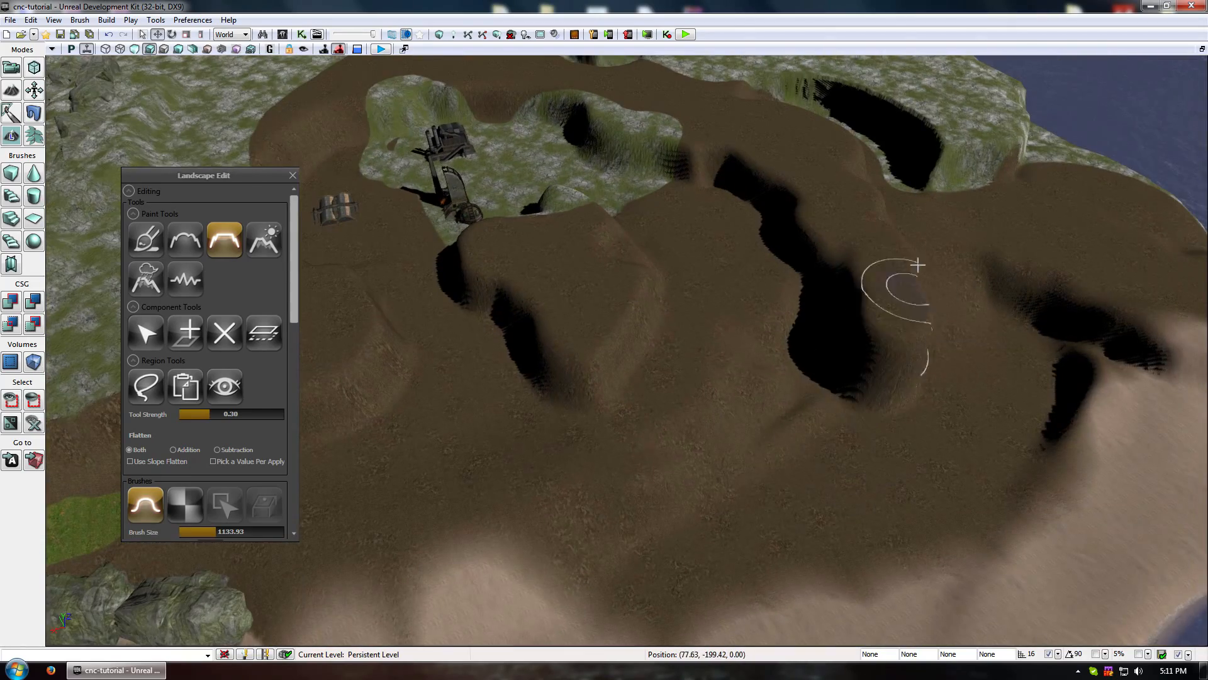
mouse_move(906, 274)
ctrl+mouse_down()
mouse_move(869, 415)
mouse_move(809, 539)
mouse_move(877, 526)
mouse_move(944, 485)
mouse_move(770, 419)
ctrl+mouse_up()
right_drag(771, 419, 853, 454)
mouse_move(723, 362)
ctrl+mouse_down()
mouse_move(936, 308)
mouse_move(918, 327)
mouse_move(966, 256)
mouse_move(912, 251)
ctrl+mouse_up()
right_drag(828, 292, 755, 245)
mouse_move(755, 246)
mouse_down()
mouse_move(720, 548)
mouse_move(688, 311)
mouse_move(781, 295)
mouse_up()
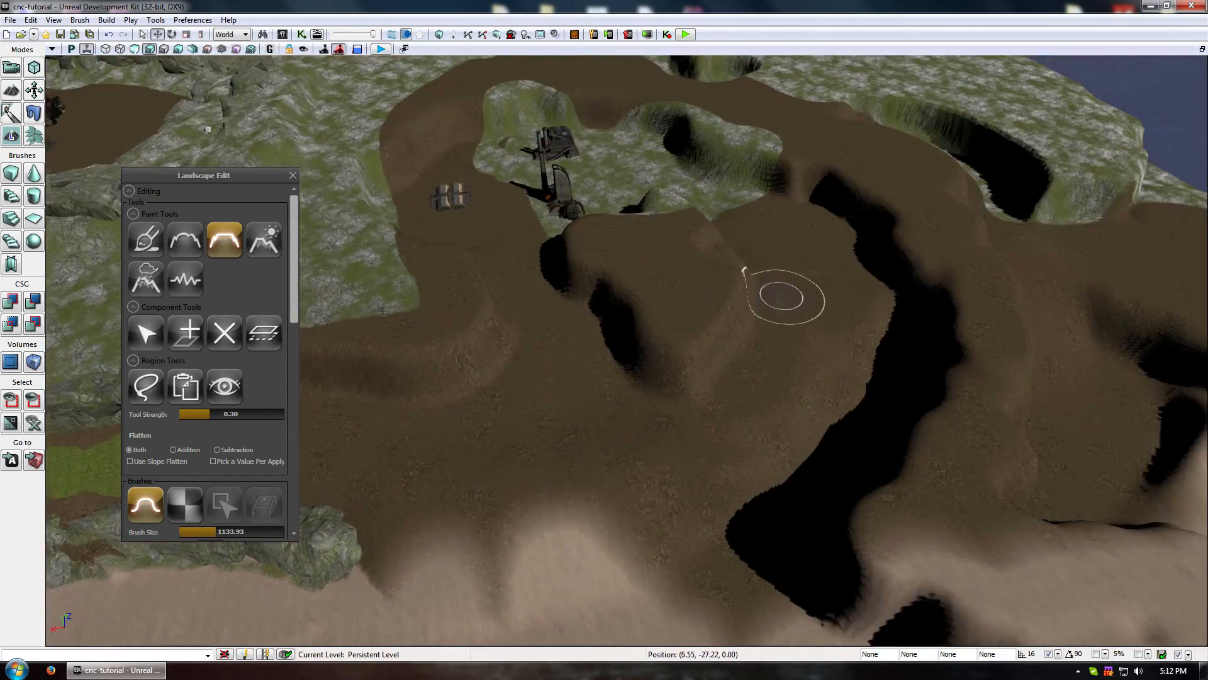
Widen the terrace below the structures and flatten the grass plateau's corner beside the dirt path.
right_drag(706, 397, 686, 338)
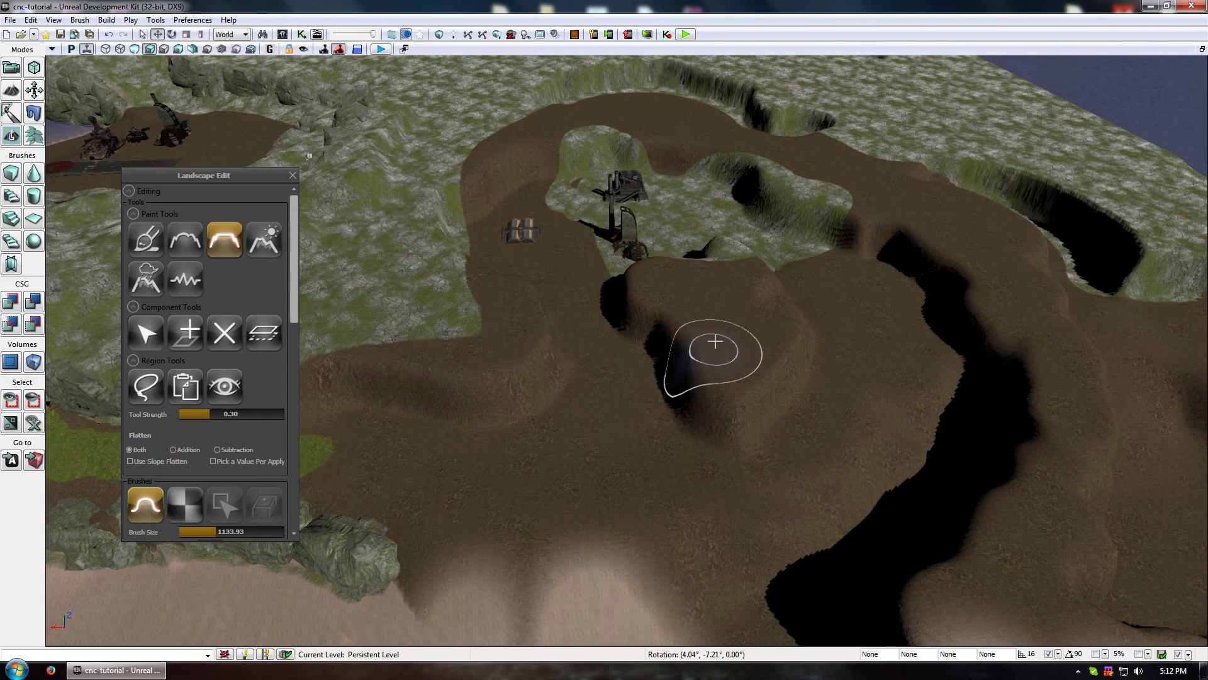
mouse_move(715, 341)
ctrl+mouse_down()
mouse_move(709, 399)
mouse_move(690, 394)
mouse_move(703, 354)
ctrl+mouse_up()
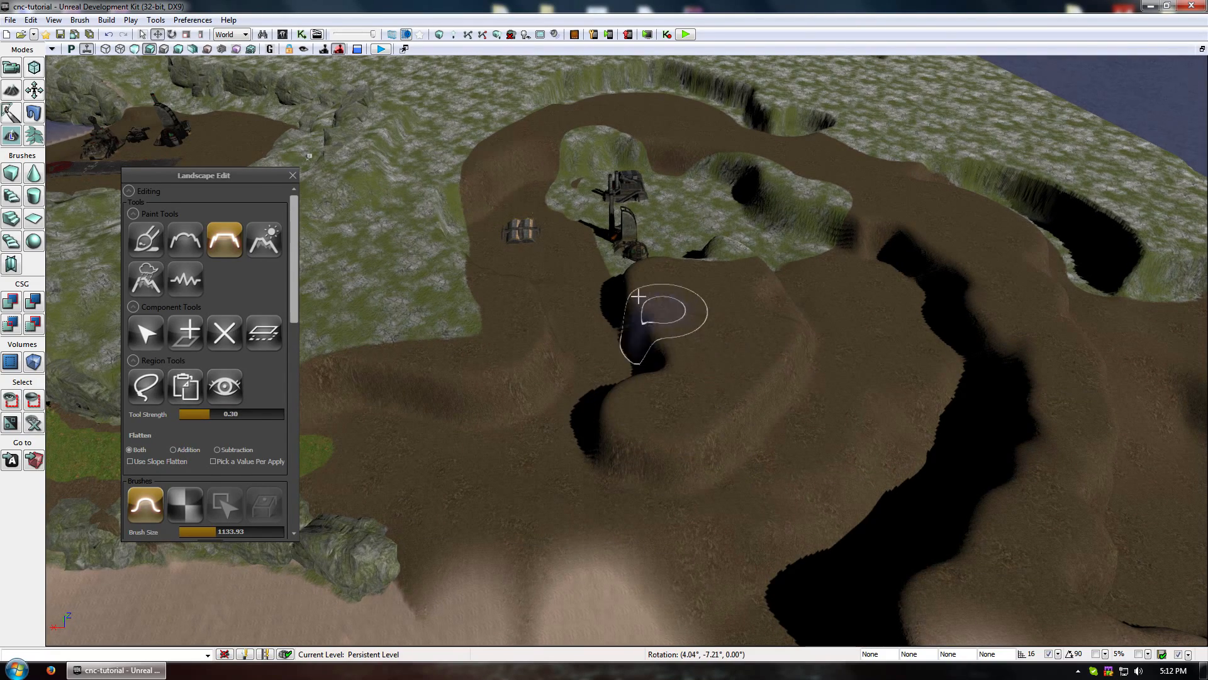
right_drag(526, 342, 537, 347)
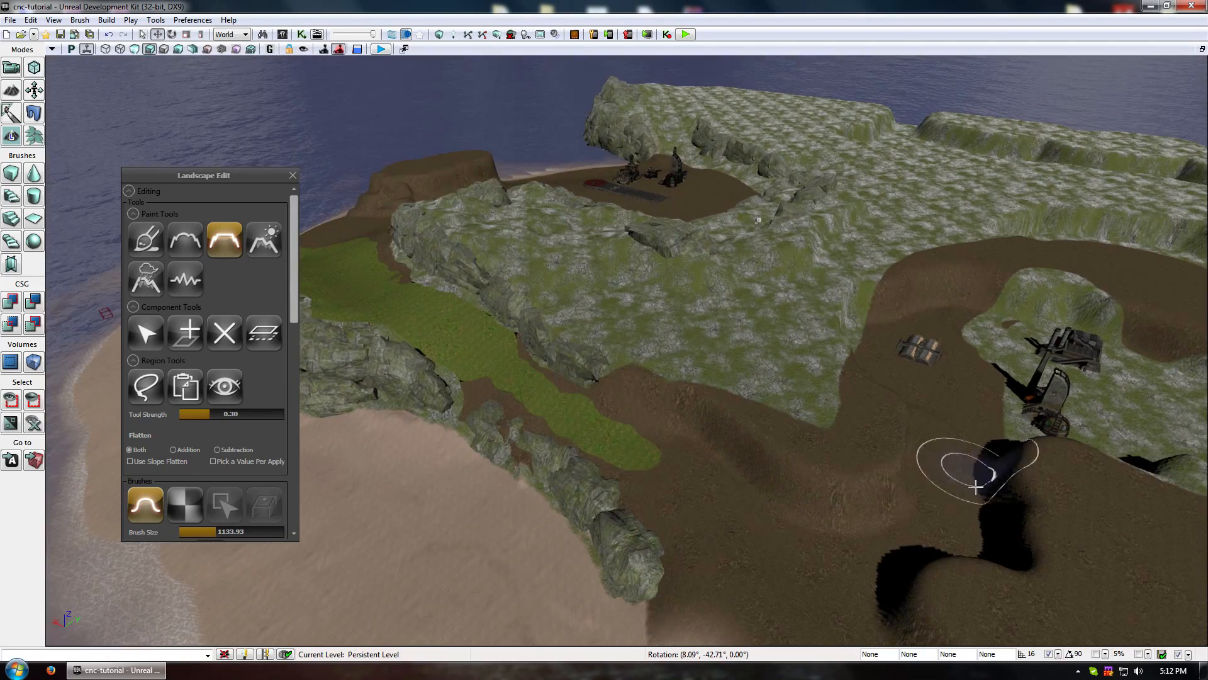
right_drag(782, 450, 817, 462)
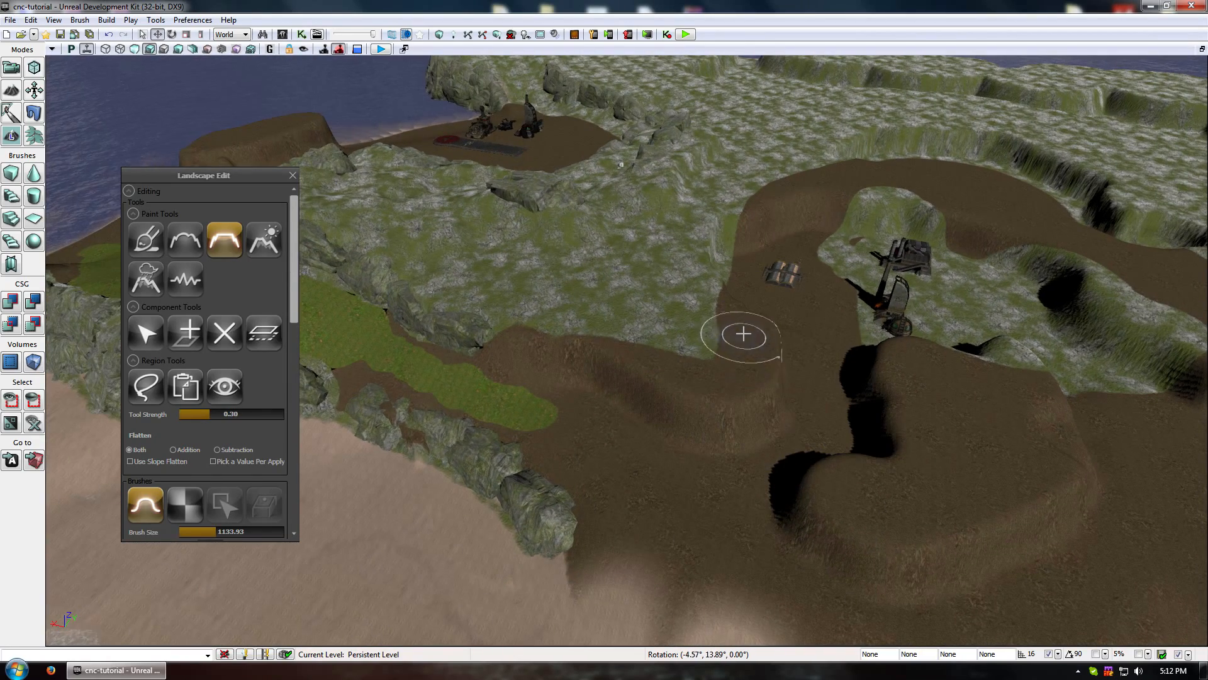
mouse_move(785, 343)
ctrl+mouse_down()
mouse_move(792, 361)
mouse_move(731, 400)
ctrl+mouse_up()
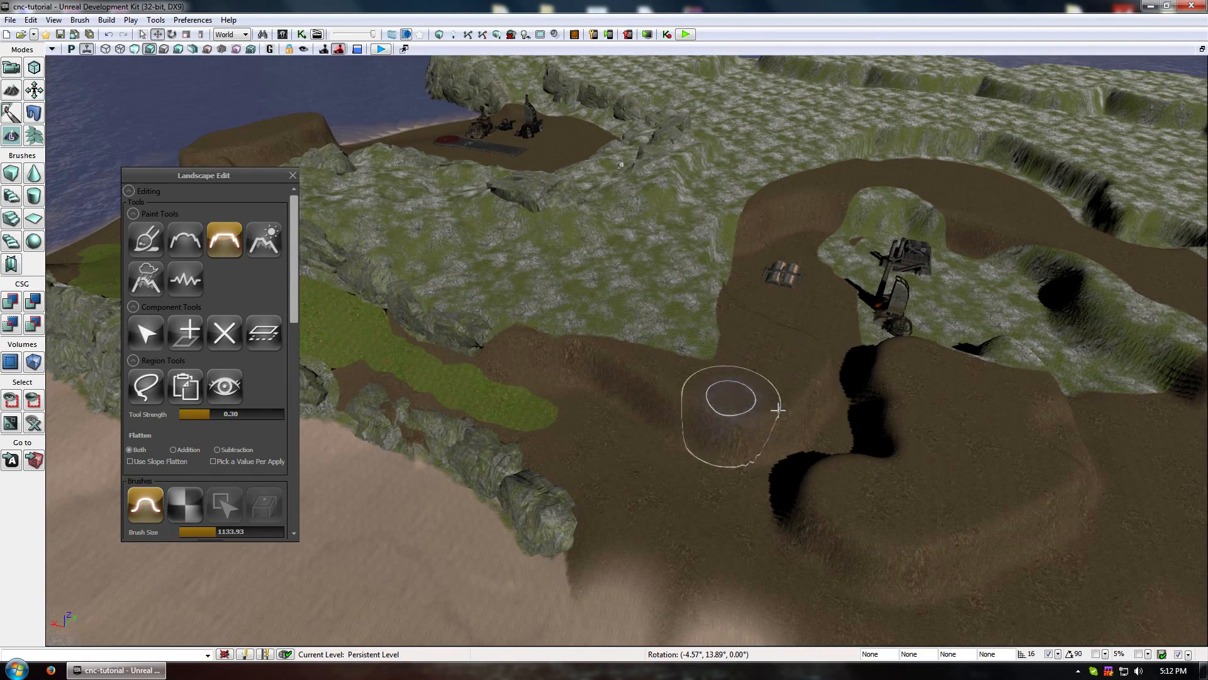
Flatten the seaward side and the top of the dirt mound beside the landing-strip base.
middle_drag(953, 427, 807, 420)
mouse_move(806, 421)
right_down()
mouse_move(655, 561)
mouse_move(833, 580)
mouse_move(654, 440)
mouse_move(836, 418)
mouse_move(927, 438)
right_up()
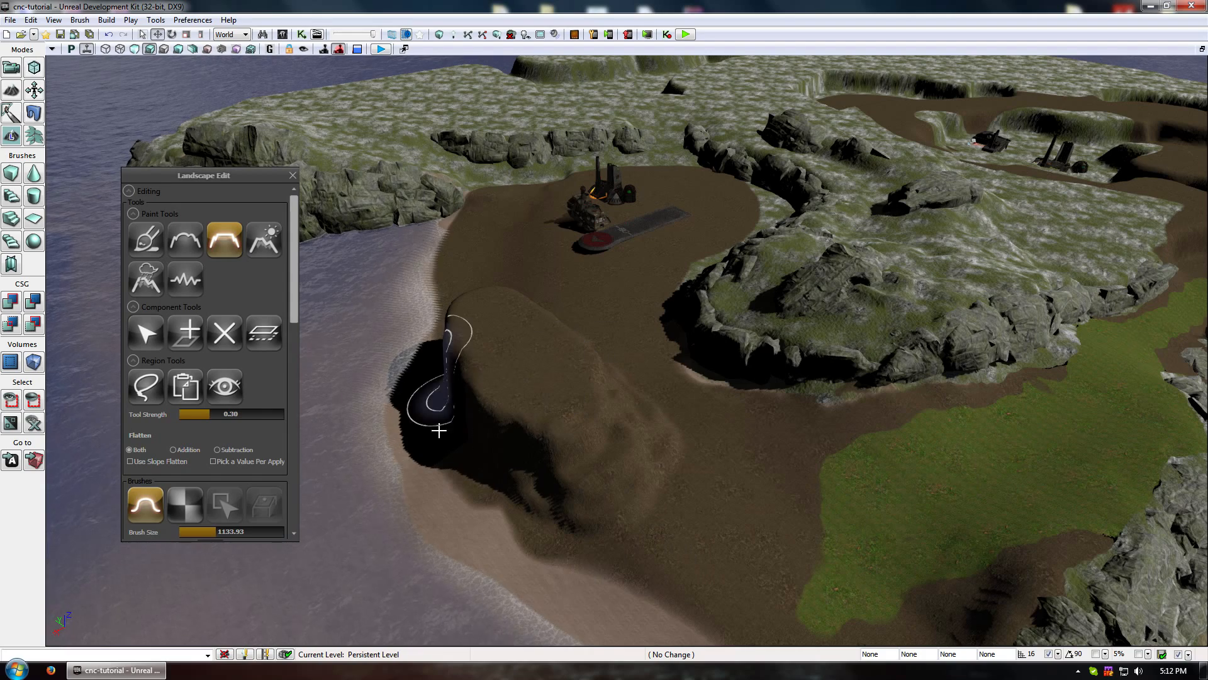
mouse_move(439, 430)
mouse_down()
mouse_move(575, 531)
mouse_move(447, 409)
mouse_up()
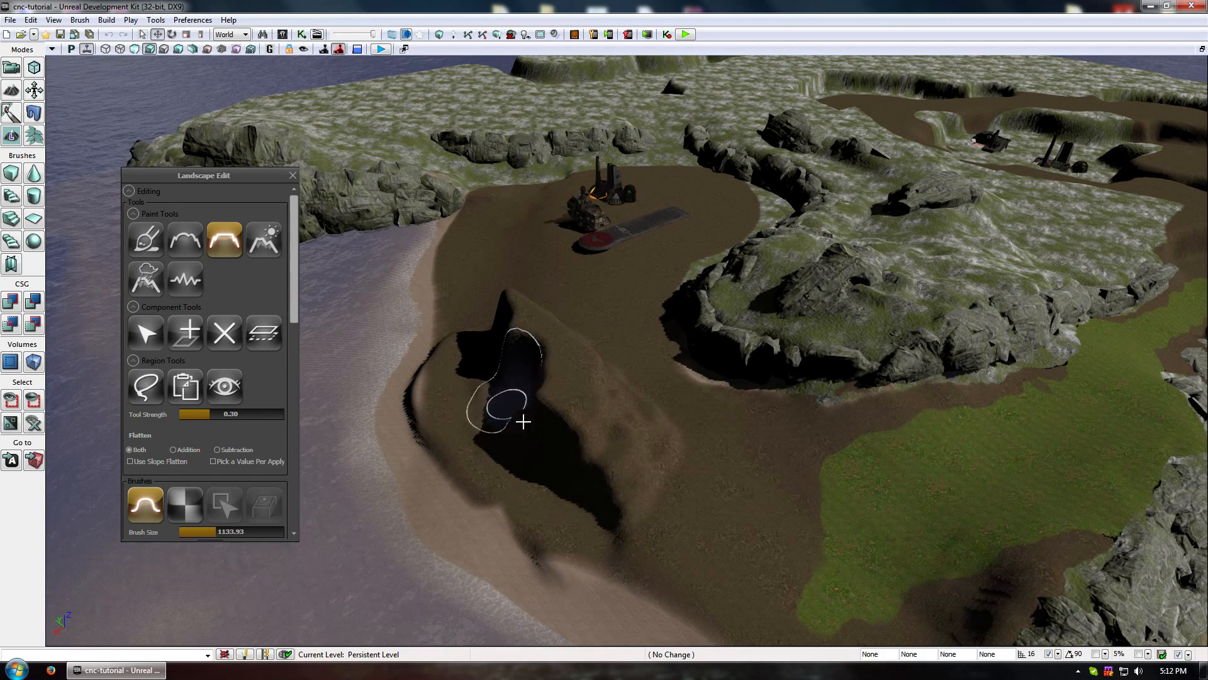
mouse_move(523, 422)
mouse_down()
mouse_move(669, 499)
mouse_move(502, 342)
mouse_move(598, 330)
mouse_move(661, 389)
mouse_move(586, 339)
mouse_up()
mouse_move(585, 340)
right_down()
mouse_move(812, 485)
mouse_move(912, 220)
right_up()
mouse_move(494, 332)
ctrl+mouse_down()
mouse_move(577, 428)
mouse_move(566, 375)
mouse_move(559, 439)
ctrl+mouse_up()
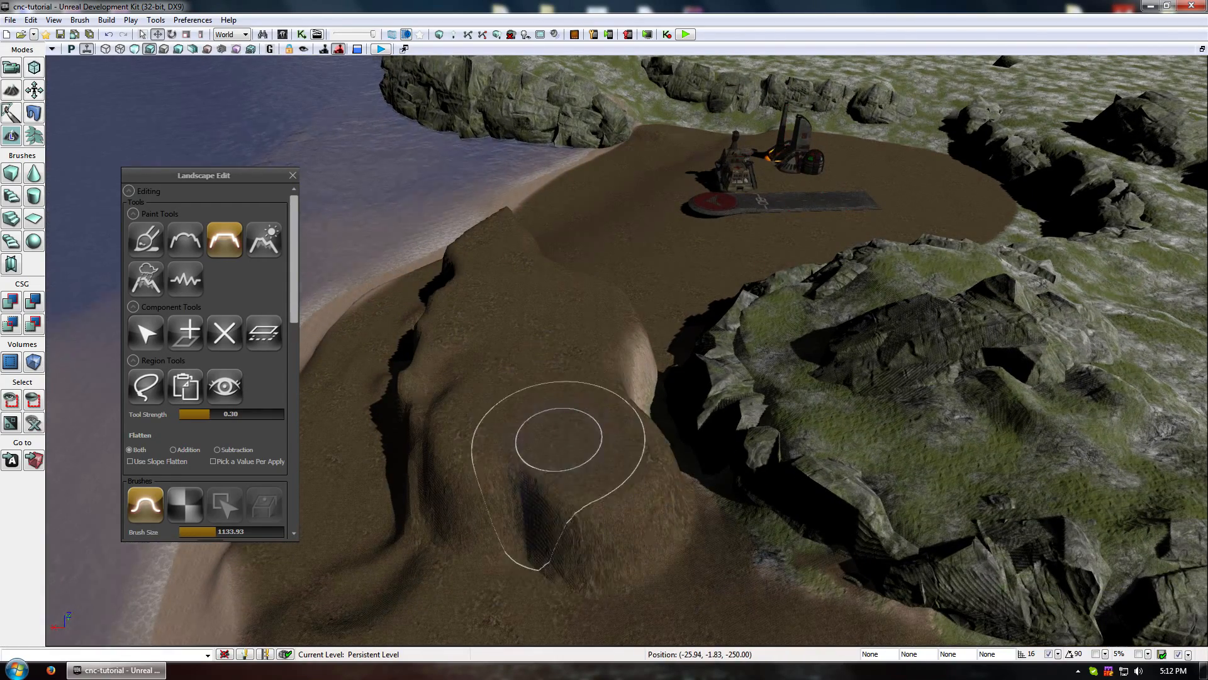
mouse_move(558, 439)
right_down()
mouse_move(580, 386)
mouse_move(564, 466)
right_up()
Reduce the brush size to 573.69 and flatten the mound's inland slope along the rocks.
right_drag(577, 367, 645, 402)
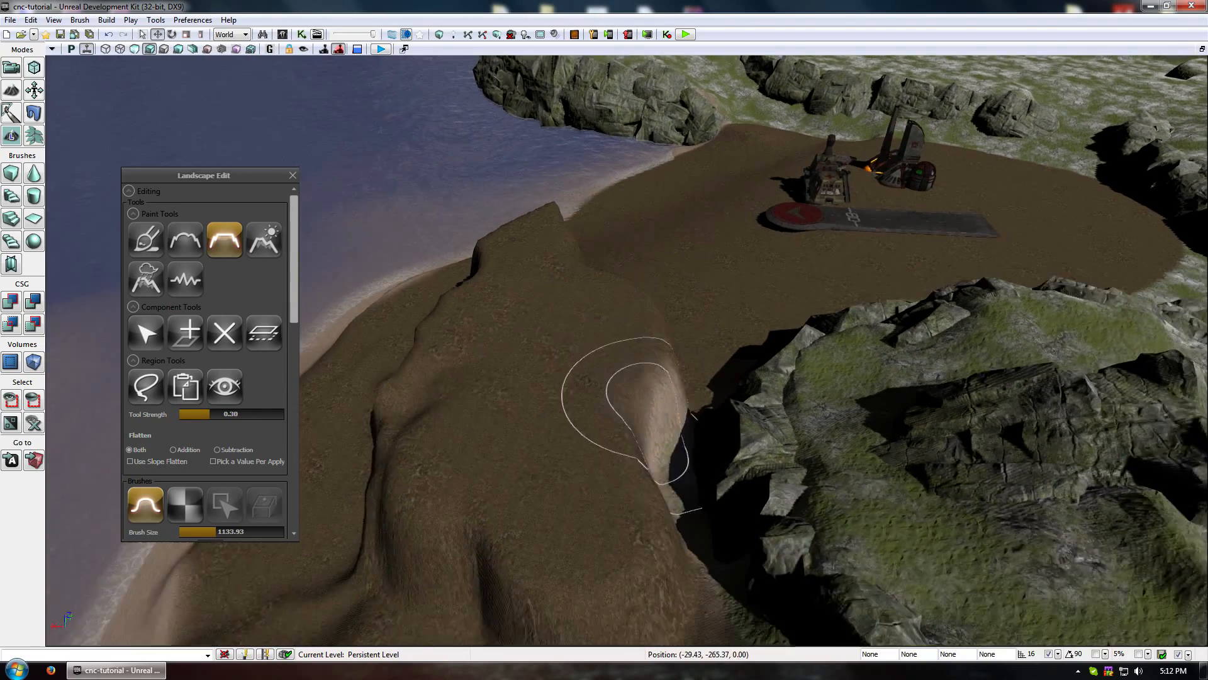
drag(644, 403, 645, 440)
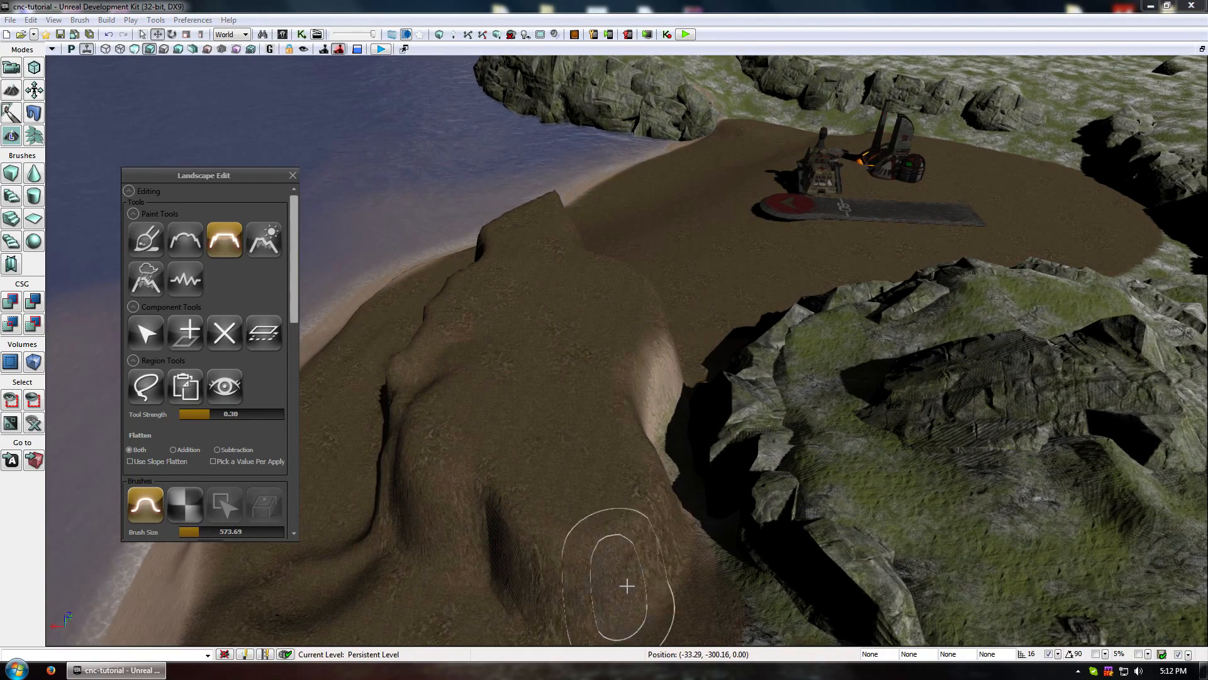
mouse_move(627, 586)
ctrl+mouse_down()
mouse_move(701, 553)
mouse_move(666, 395)
ctrl+mouse_up()
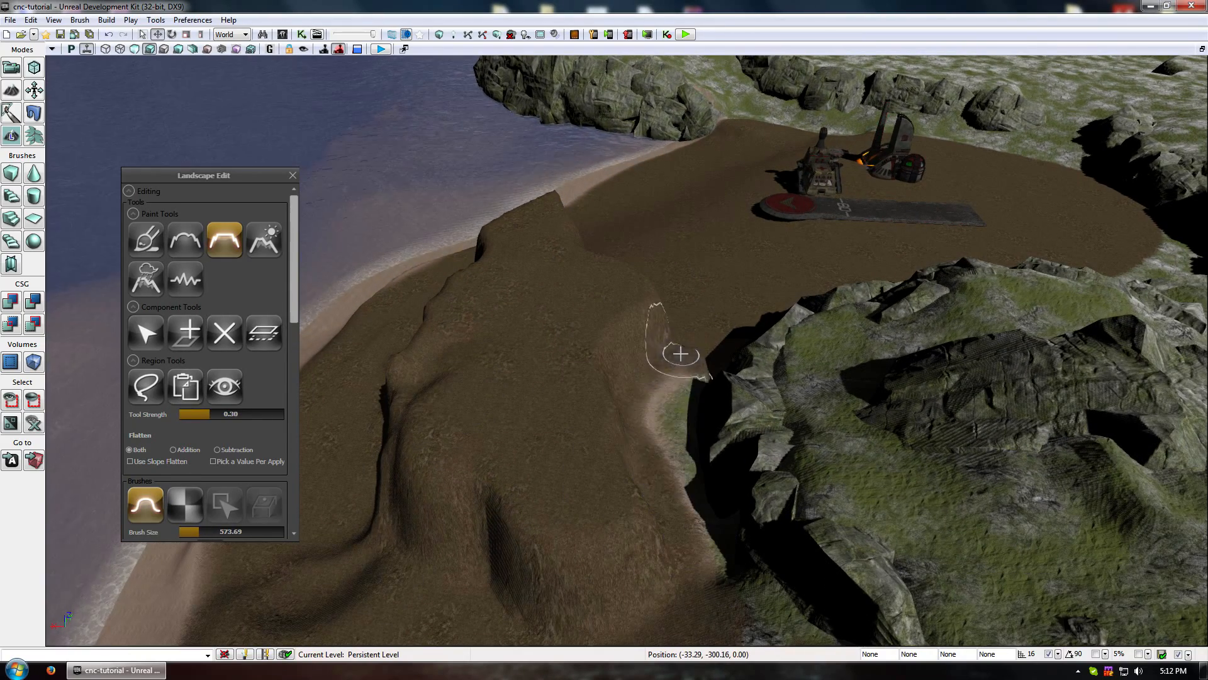
right_drag(680, 354, 804, 427)
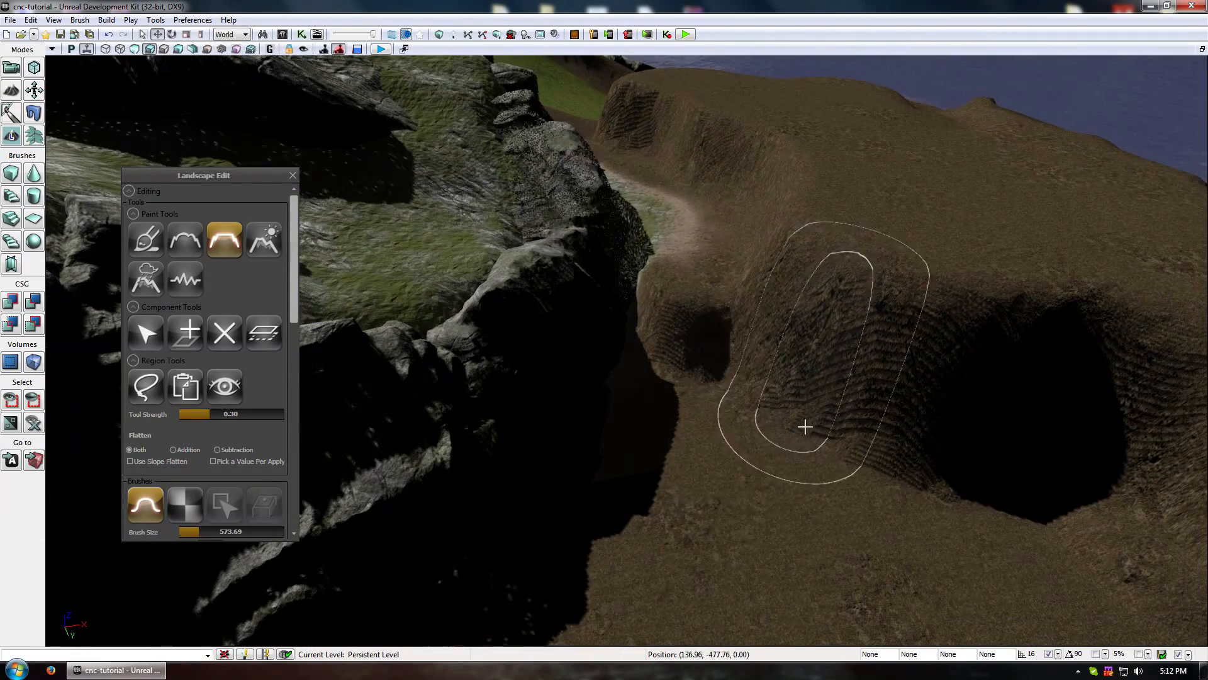
ctrl+drag(685, 370, 635, 186)
right_drag(730, 378, 721, 373)
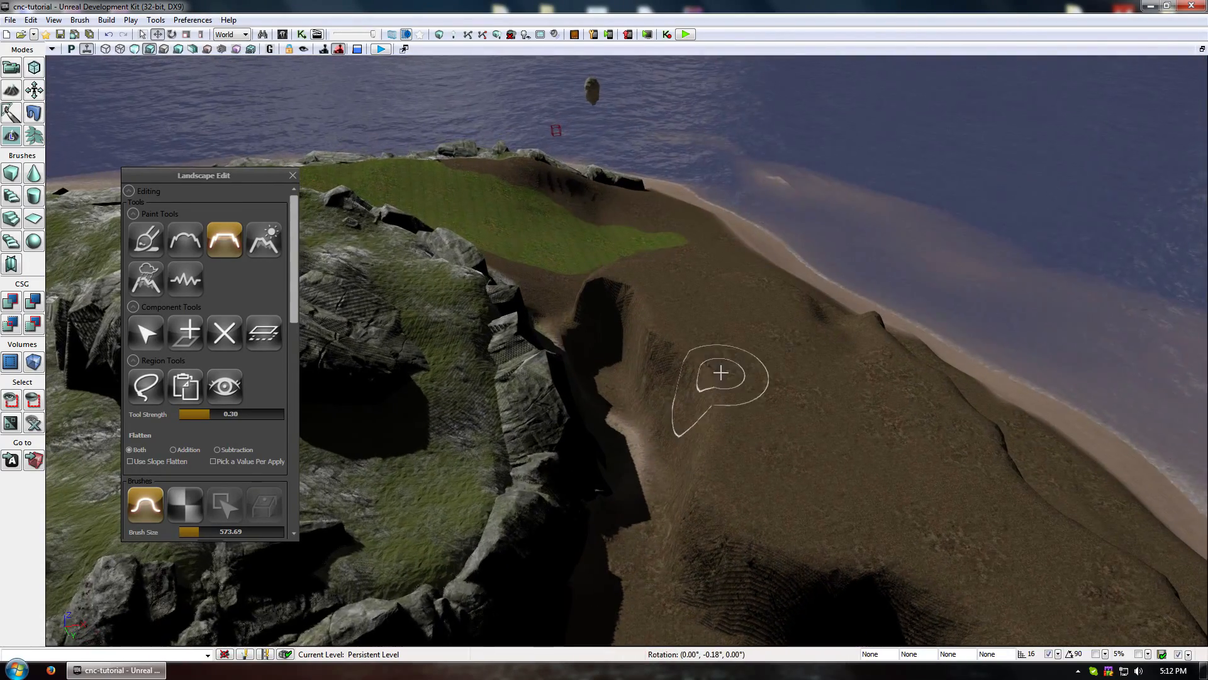
Smooth the mound's rough slopes and hollows with the Smooth tool.
click(184, 234)
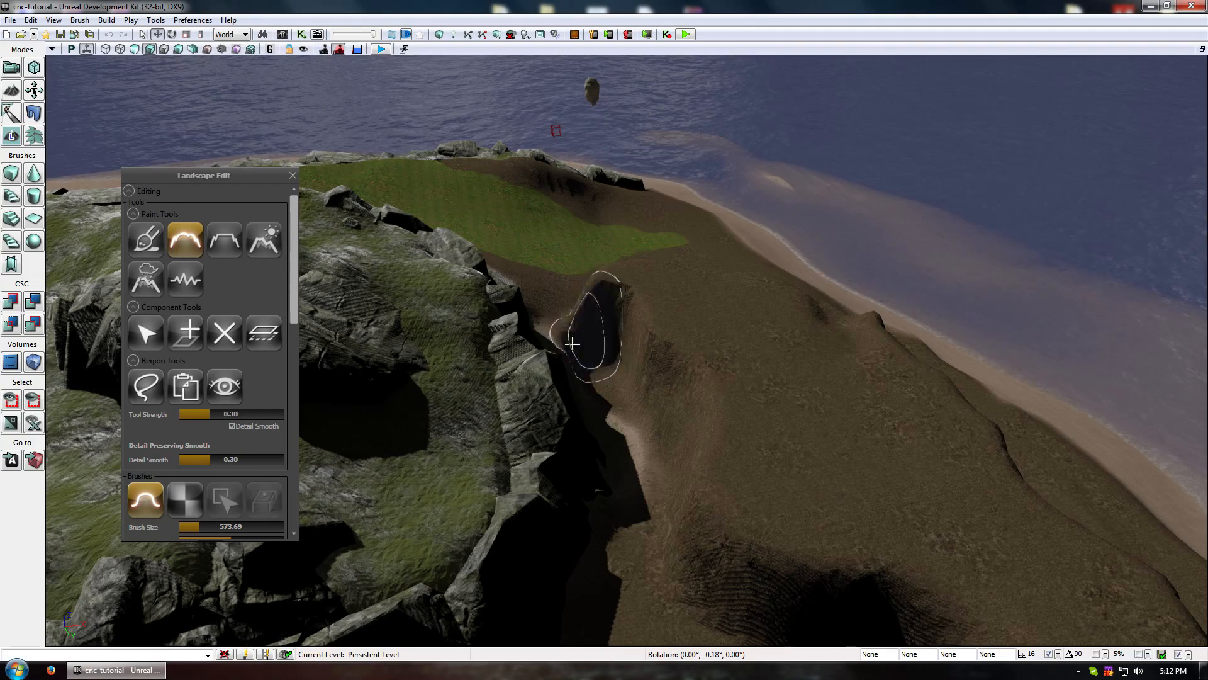
drag(736, 345, 777, 564)
mouse_move(749, 377)
mouse_down()
mouse_move(768, 383)
mouse_move(1060, 307)
mouse_move(796, 375)
mouse_move(709, 623)
mouse_move(629, 453)
mouse_move(453, 402)
mouse_move(321, 636)
mouse_move(261, 615)
mouse_move(439, 621)
mouse_move(831, 329)
mouse_up()
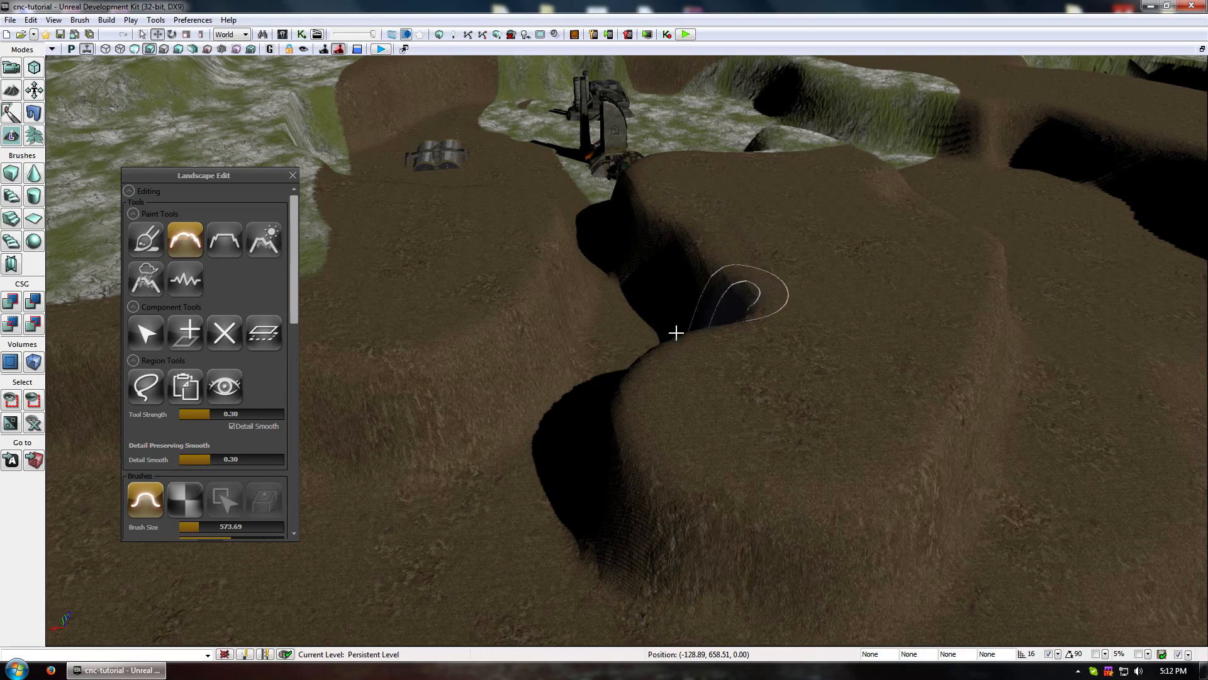
Switch back to the Flatten tool and level the steep lower end of the terrace below the structures into the surrounding dirt.
click(217, 240)
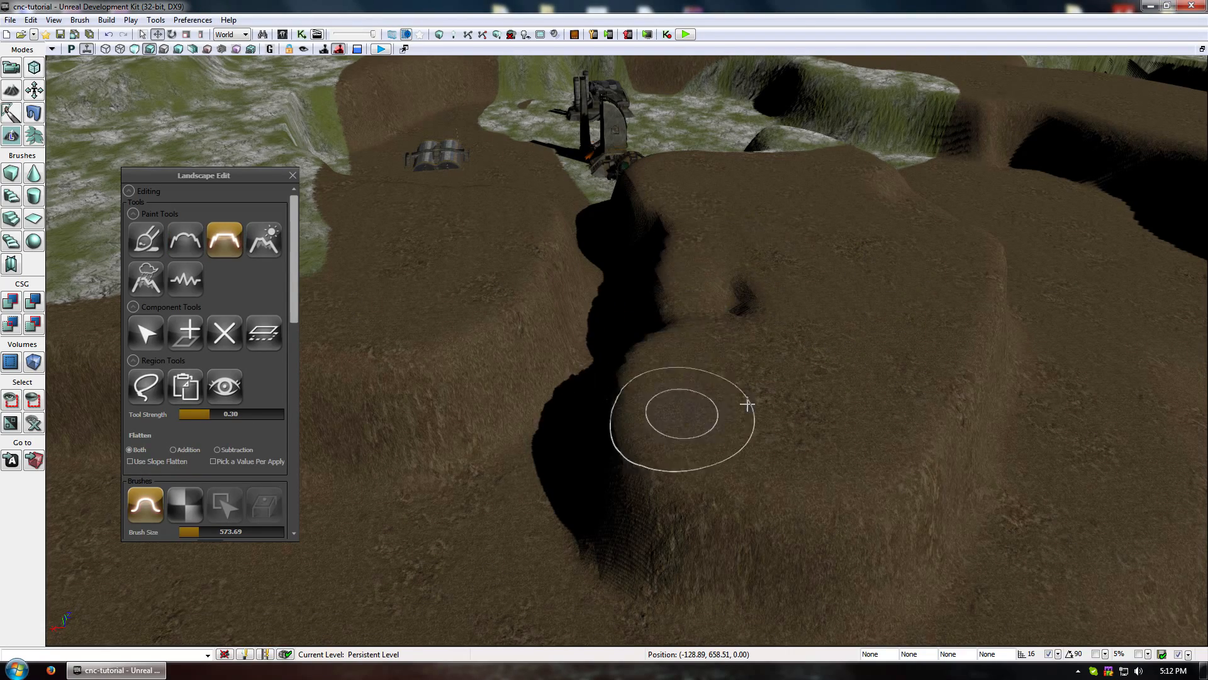
mouse_move(747, 405)
mouse_down()
mouse_move(601, 268)
mouse_move(604, 385)
mouse_move(573, 565)
mouse_up()
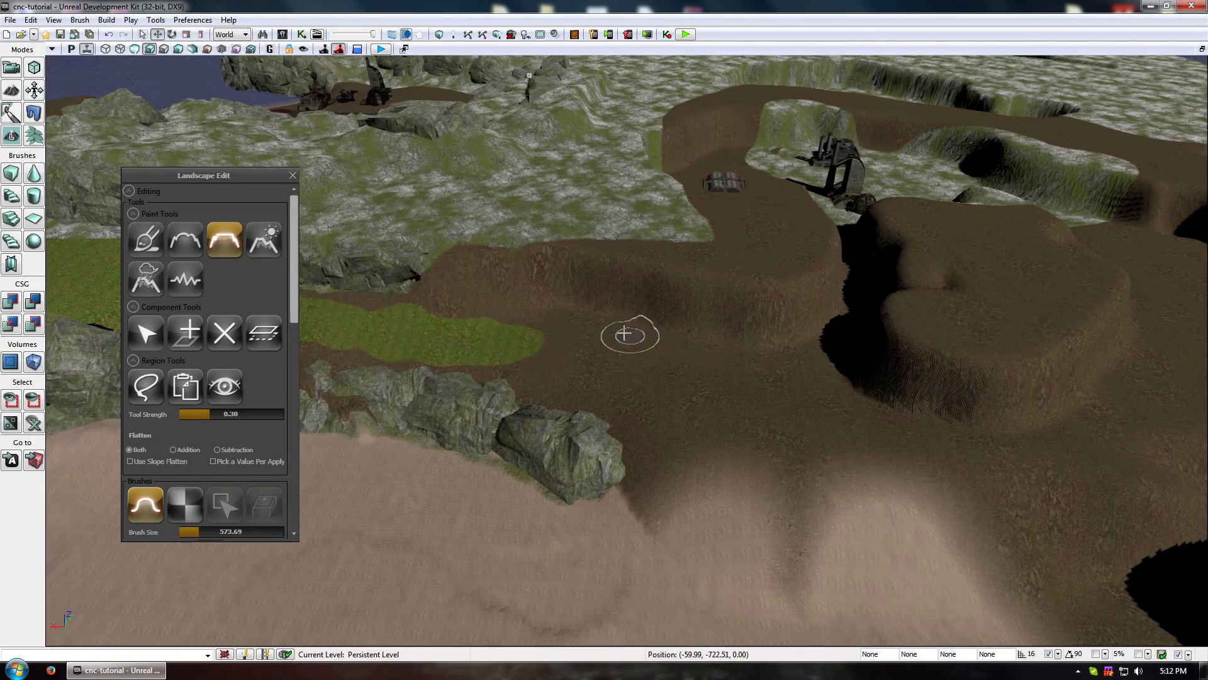
mouse_move(691, 369)
right_down()
mouse_move(692, 309)
mouse_move(658, 322)
right_up()
mouse_move(658, 322)
ctrl+mouse_down()
mouse_move(800, 340)
mouse_move(700, 332)
ctrl+mouse_up()
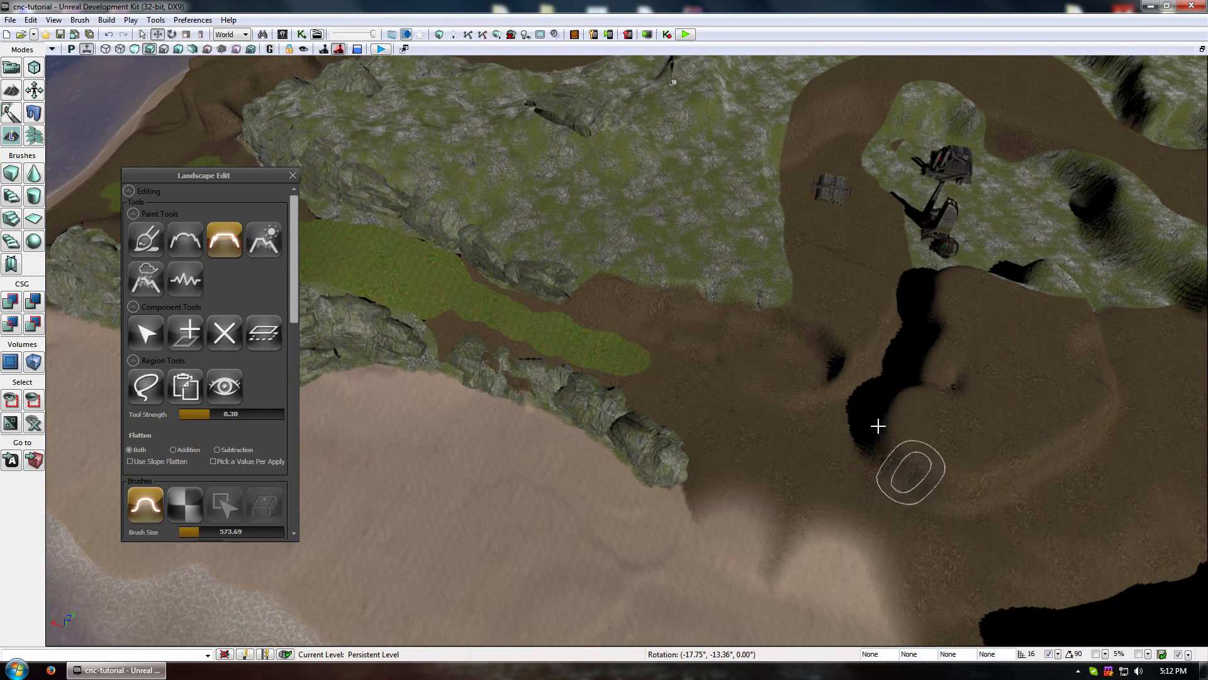
mouse_move(768, 372)
mouse_down()
mouse_move(847, 355)
mouse_move(798, 372)
mouse_move(826, 374)
mouse_up()
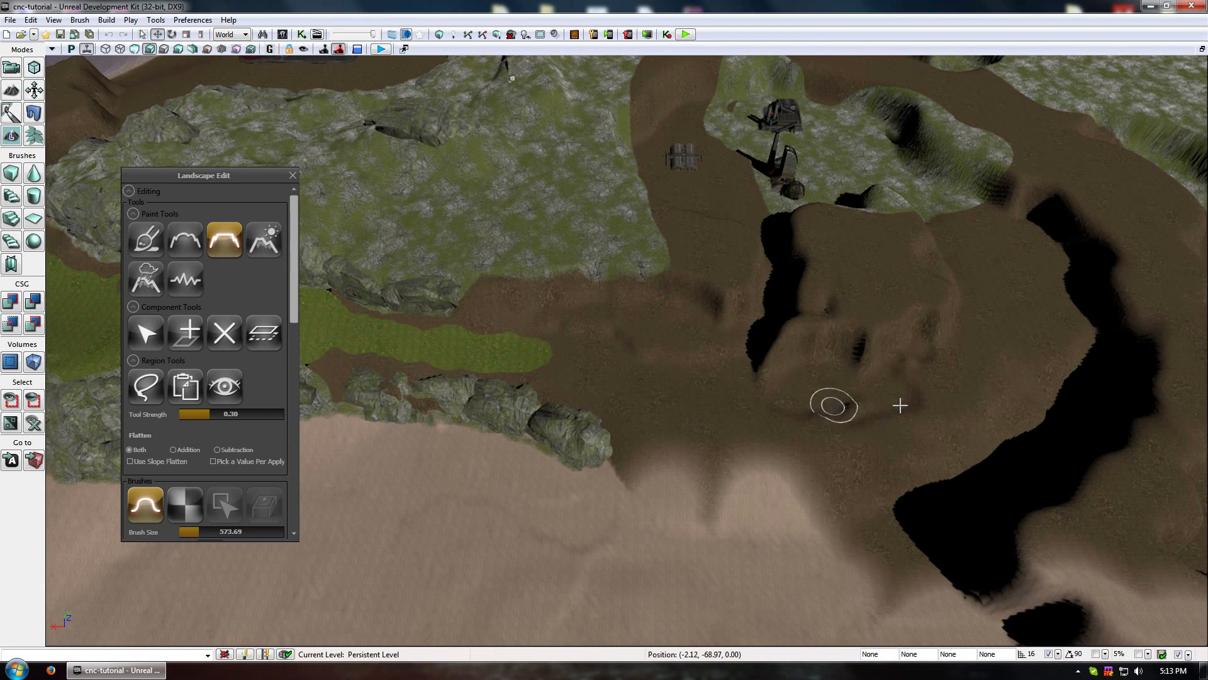
mouse_move(899, 405)
ctrl+mouse_down()
mouse_move(869, 351)
mouse_move(770, 340)
ctrl+mouse_up()
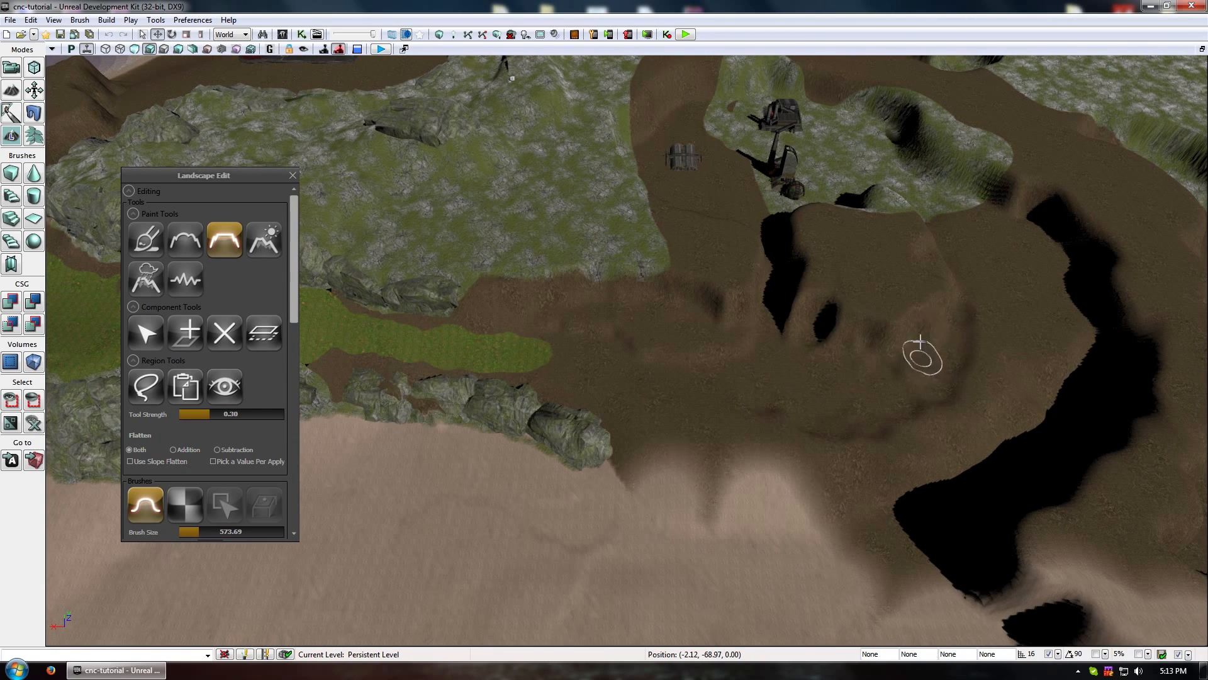
Flatten ledges along the long curved cliff and extend it across the sand into the water.
right_drag(907, 387, 876, 226)
mouse_move(885, 214)
ctrl+mouse_down()
mouse_move(938, 270)
mouse_move(950, 504)
mouse_move(1006, 350)
ctrl+mouse_up()
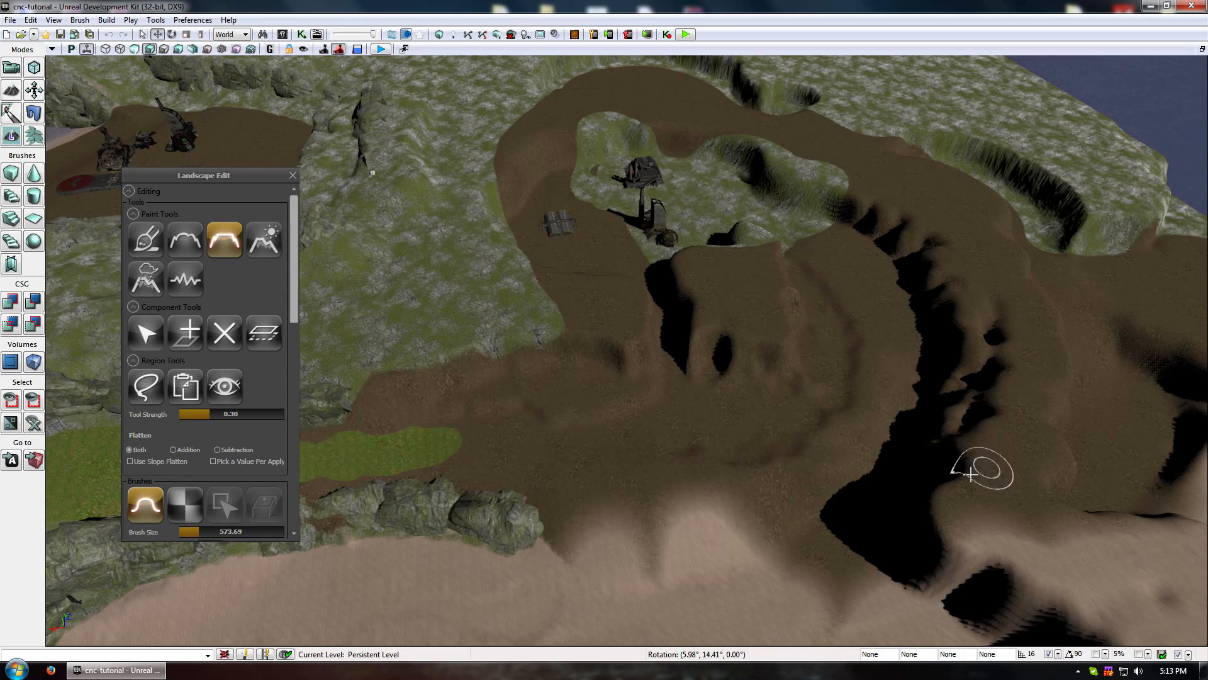
right_drag(814, 493, 472, 425)
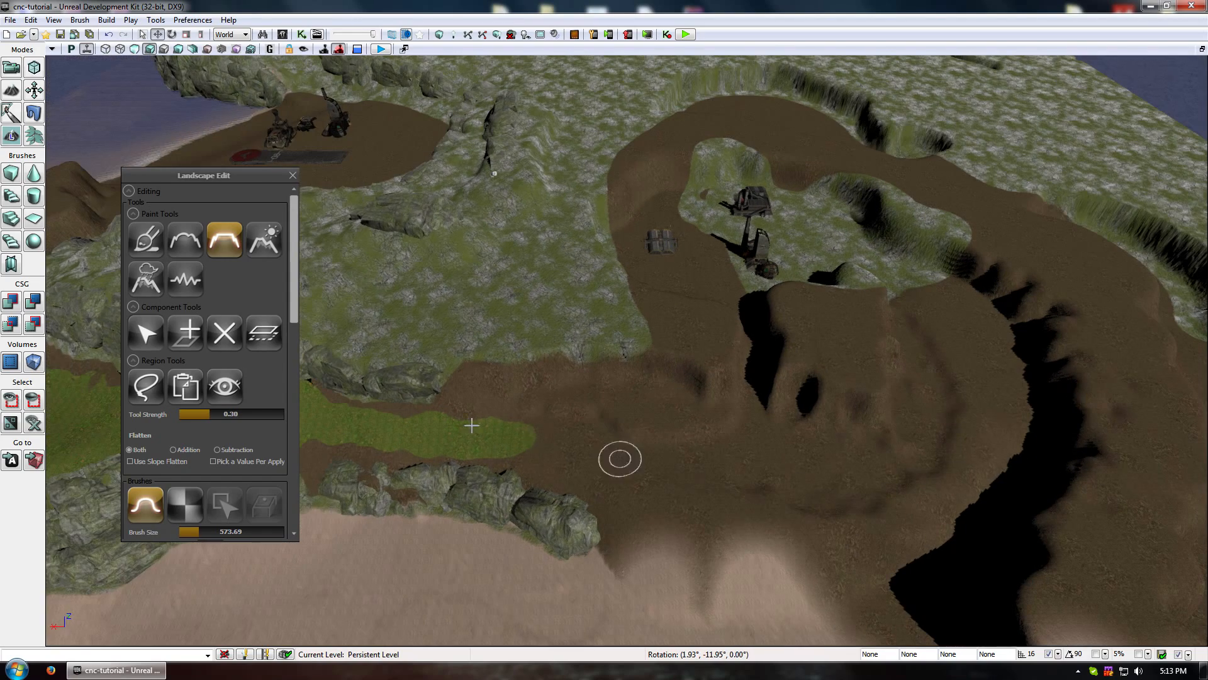
right_drag(711, 360, 725, 329)
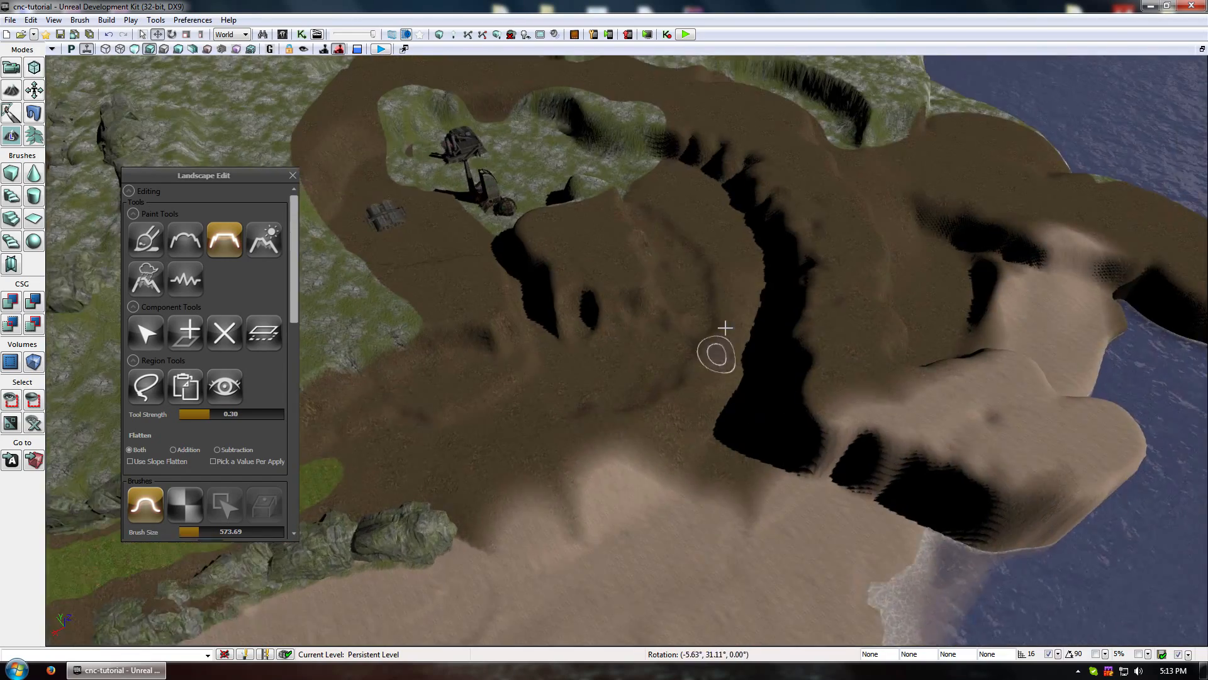
drag(725, 329, 806, 264)
mouse_move(843, 201)
ctrl+mouse_down()
mouse_move(869, 291)
mouse_move(1054, 396)
ctrl+mouse_up()
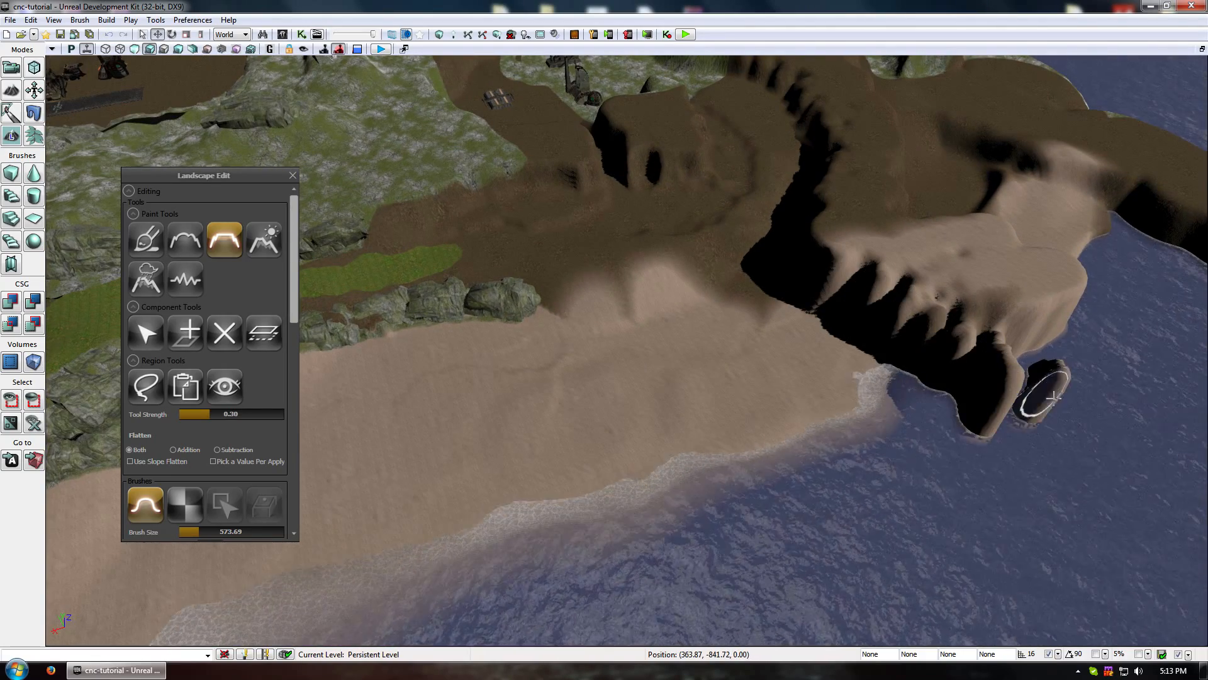
Enlarge the Flatten brush to about 1475 and fill the gaps to build a level sandy headland out into the sea.
click(176, 236)
click(224, 237)
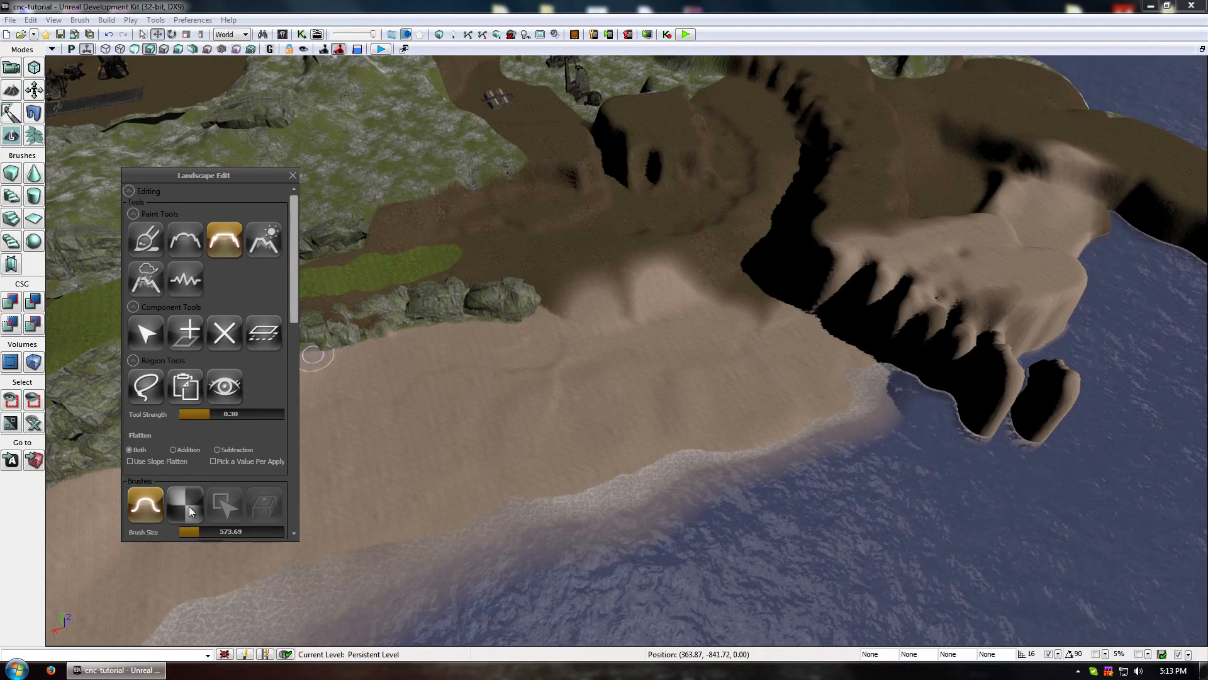
mouse_move(977, 210)
ctrl+mouse_down()
mouse_move(876, 262)
mouse_move(1039, 338)
mouse_move(935, 270)
ctrl+mouse_up()
middle_drag(960, 387, 1094, 391)
mouse_move(961, 387)
ctrl+mouse_down()
mouse_move(1014, 391)
mouse_move(915, 373)
ctrl+mouse_up()
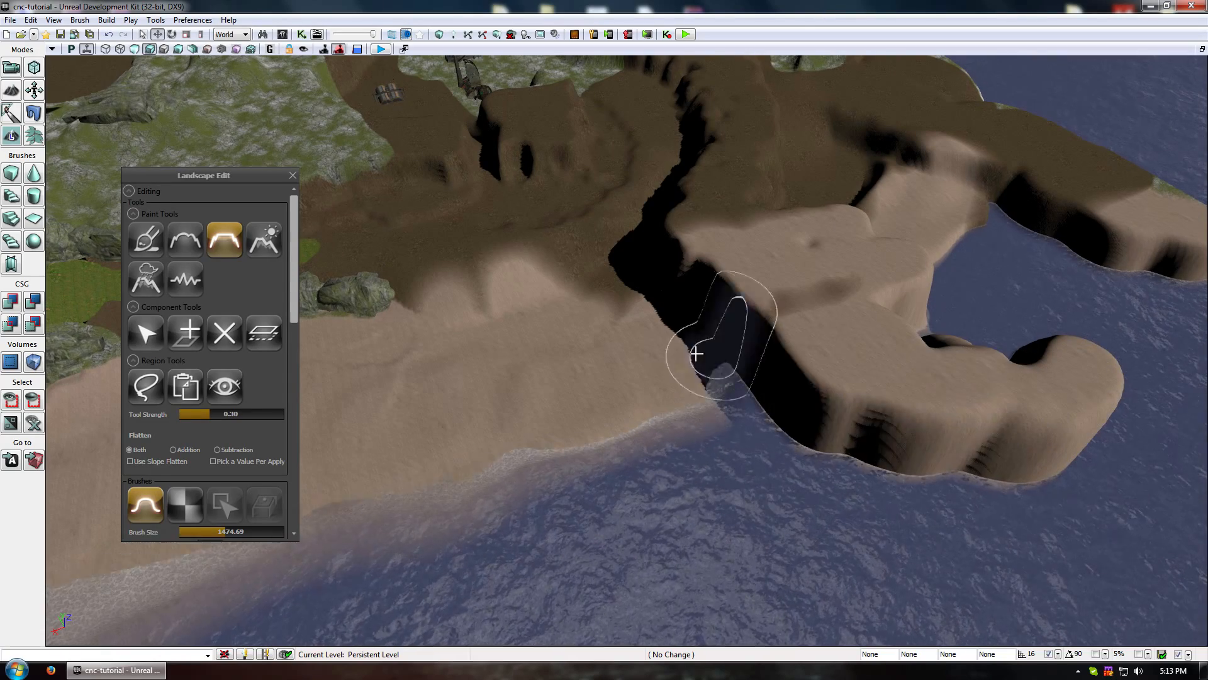
mouse_move(696, 350)
ctrl+mouse_down()
mouse_move(890, 391)
mouse_move(984, 484)
ctrl+mouse_up()
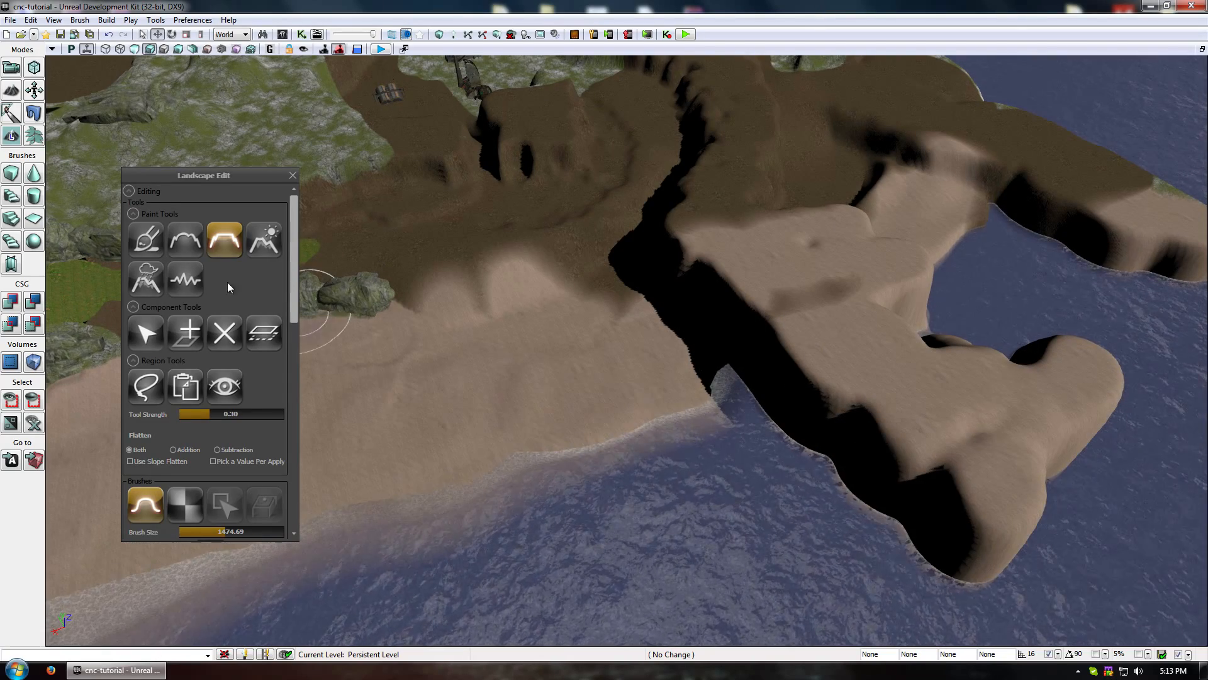
Smooth the headland's cliff and the adjoining beach edge at tool strength 0.72, and leave landscape editing.
click(186, 242)
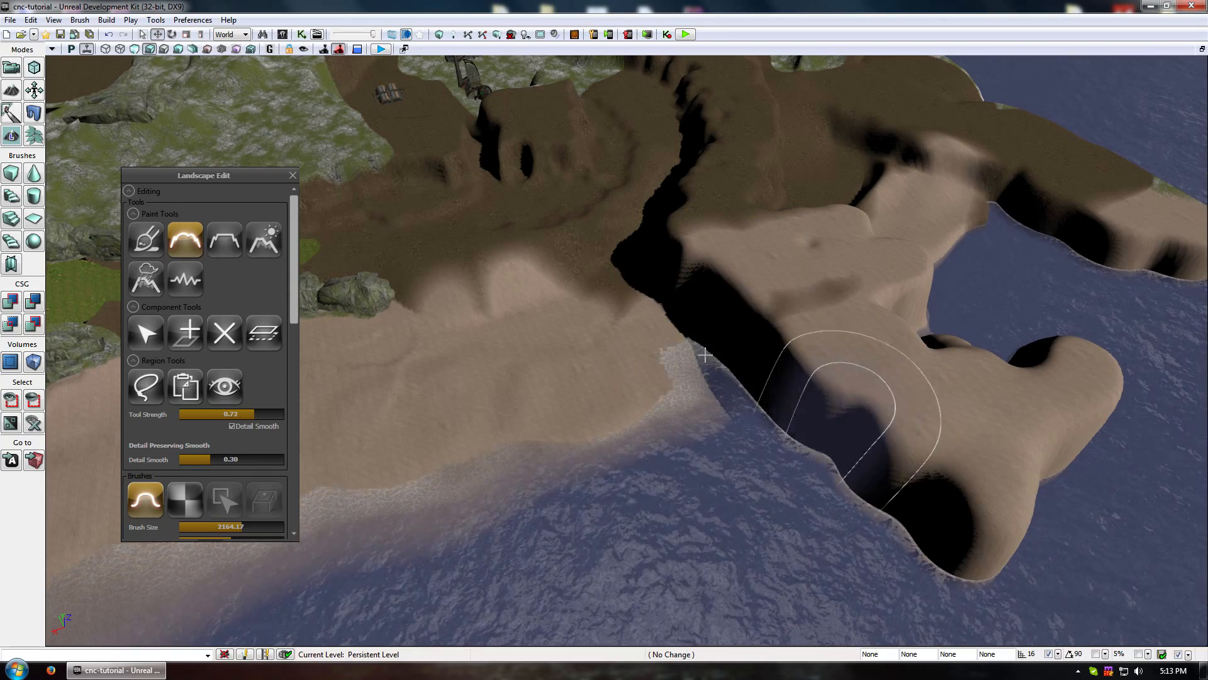
click(293, 175)
right_drag(293, 175, 182, 208)
right_drag(833, 328, 833, 421)
drag(833, 547, 833, 421)
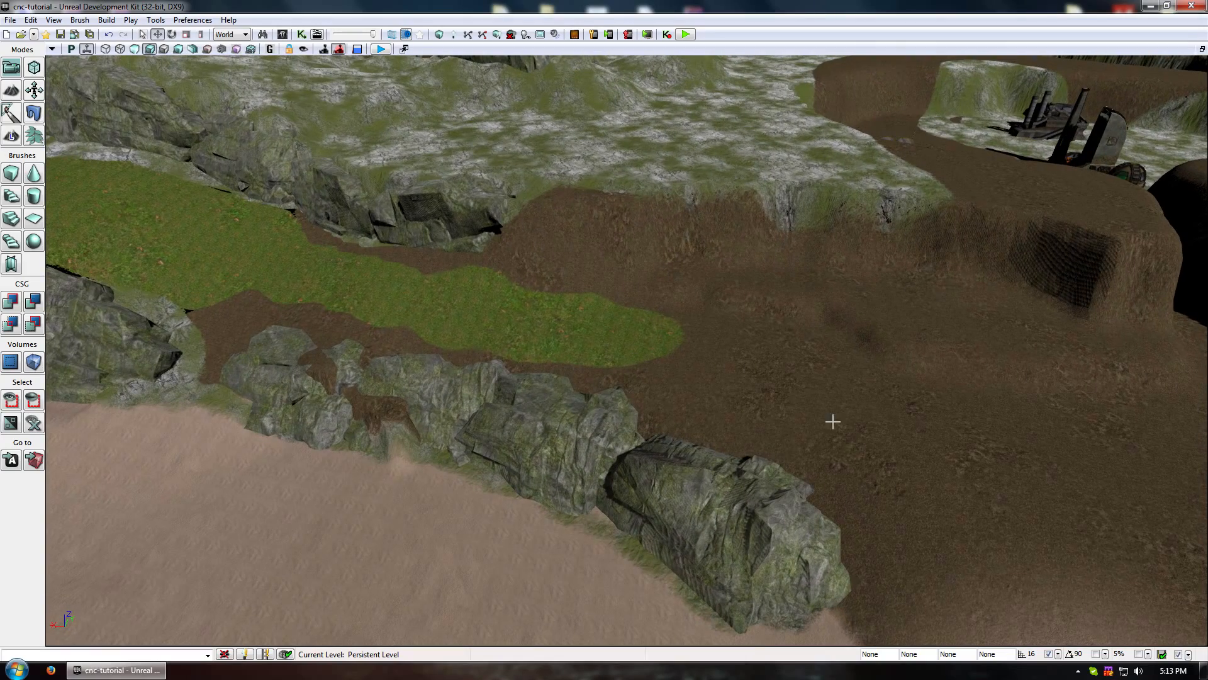
Select the two overlapping cliff rocks above the beach and shift them along the cliff towards the smaller rocks.
click(12, 90)
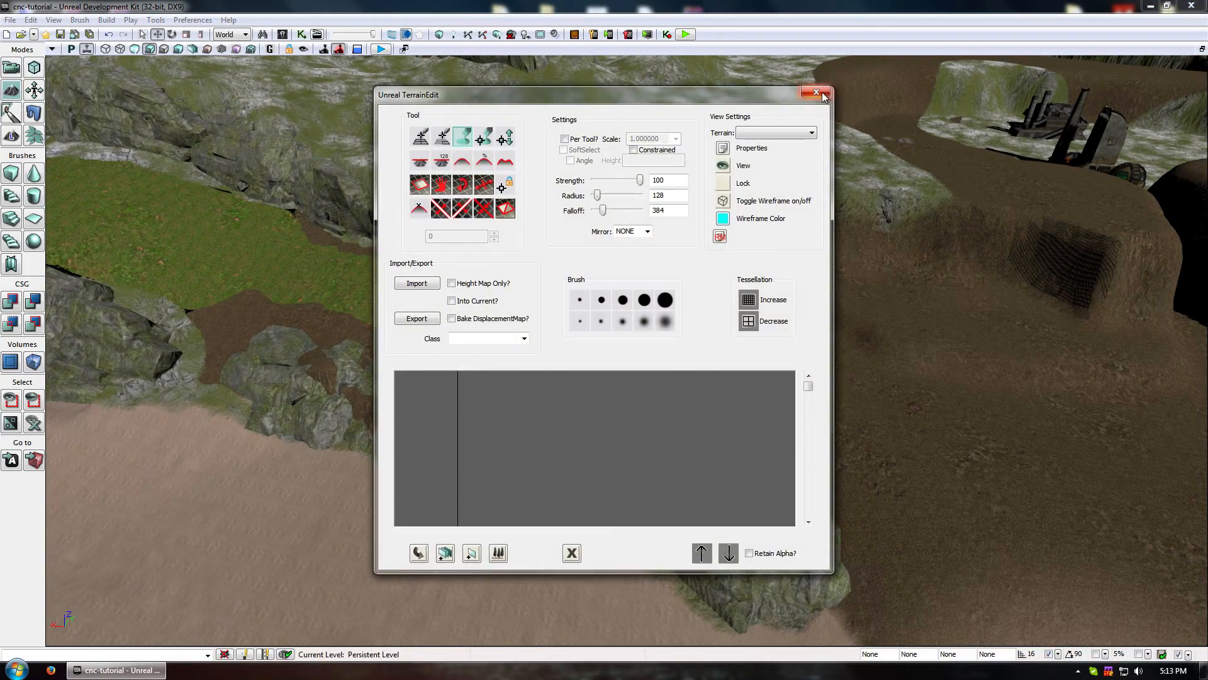
click(822, 94)
drag(675, 258, 675, 384)
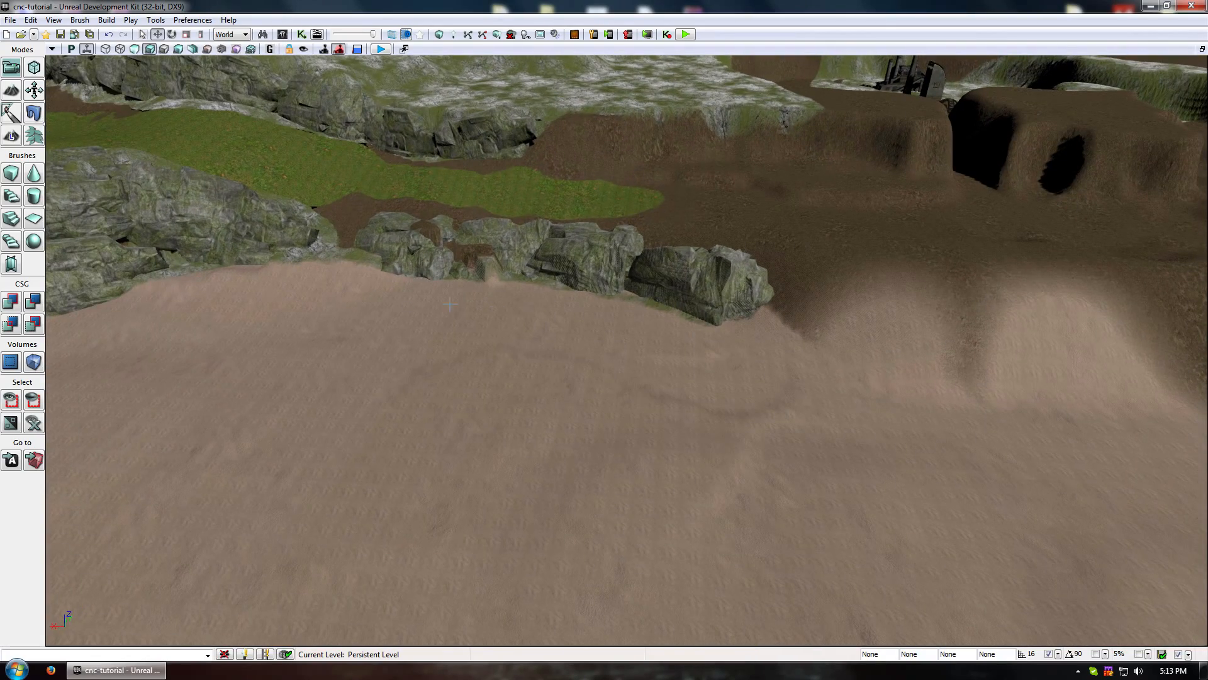
middle_drag(884, 157, 742, 157)
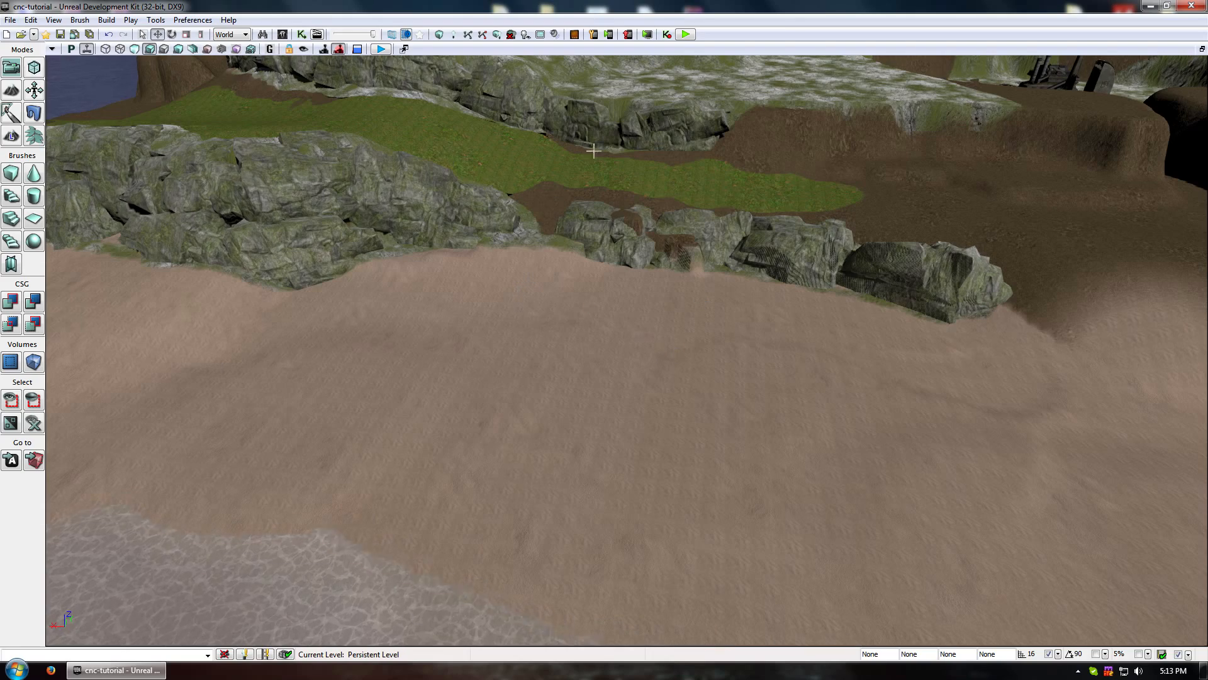
drag(382, 352, 383, 272)
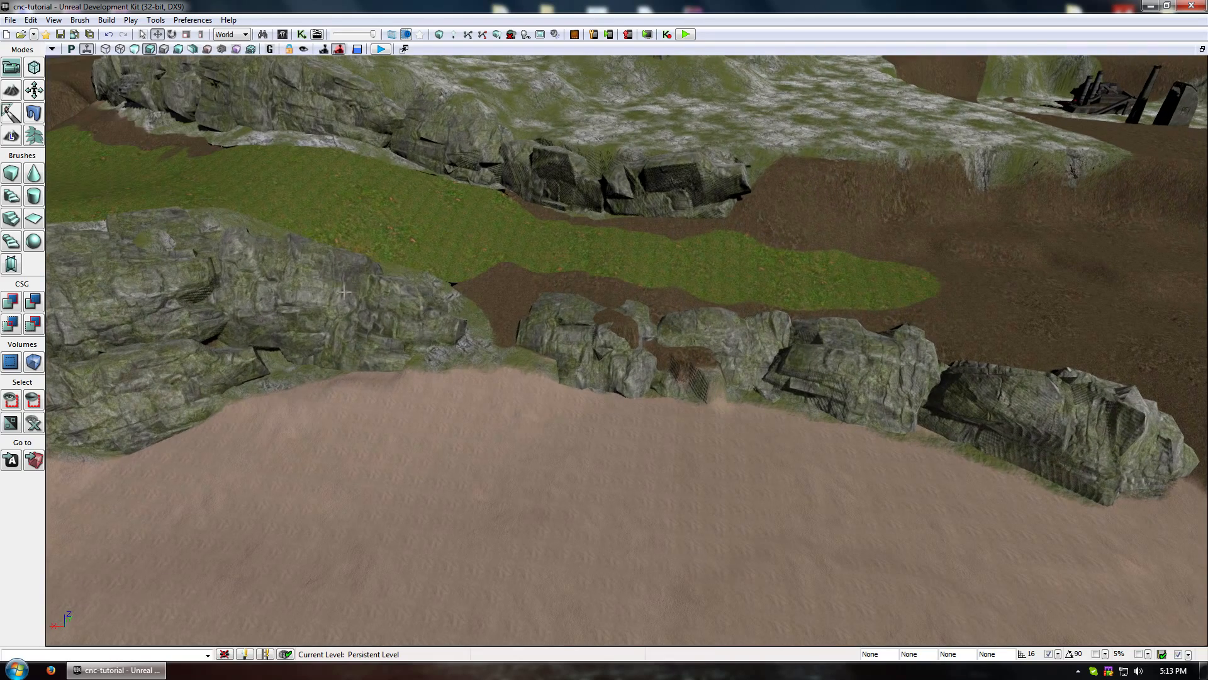
click(339, 277)
ctrl+click(396, 293)
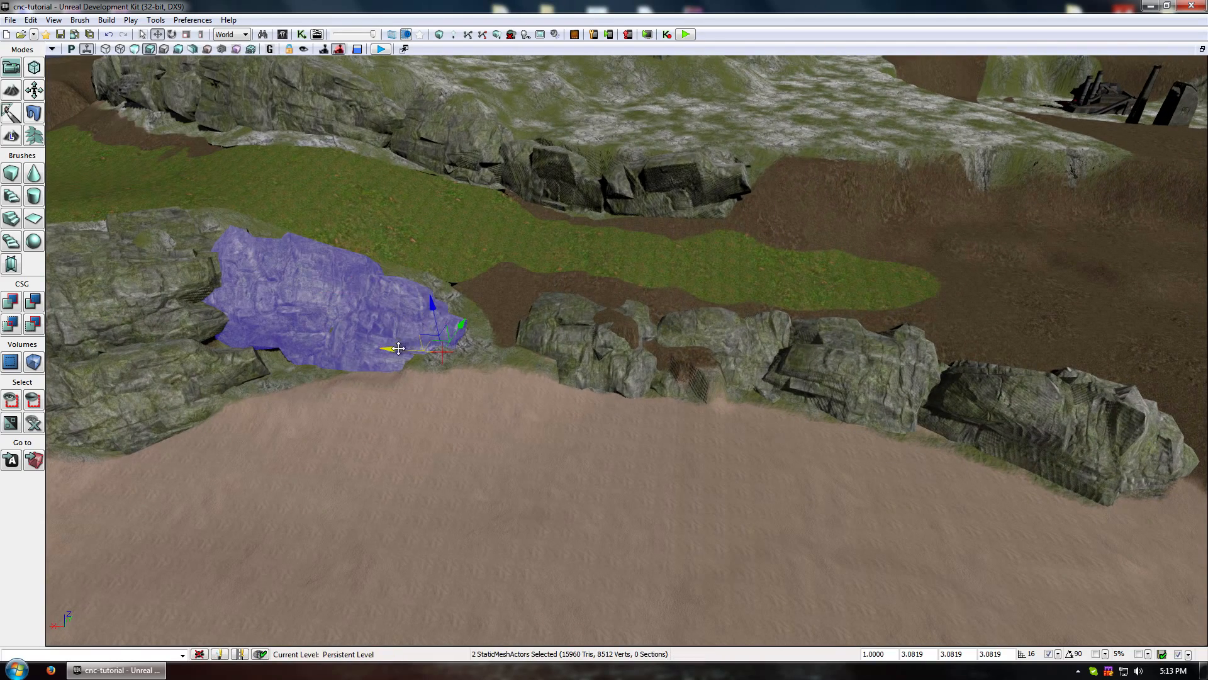
drag(399, 348, 490, 289)
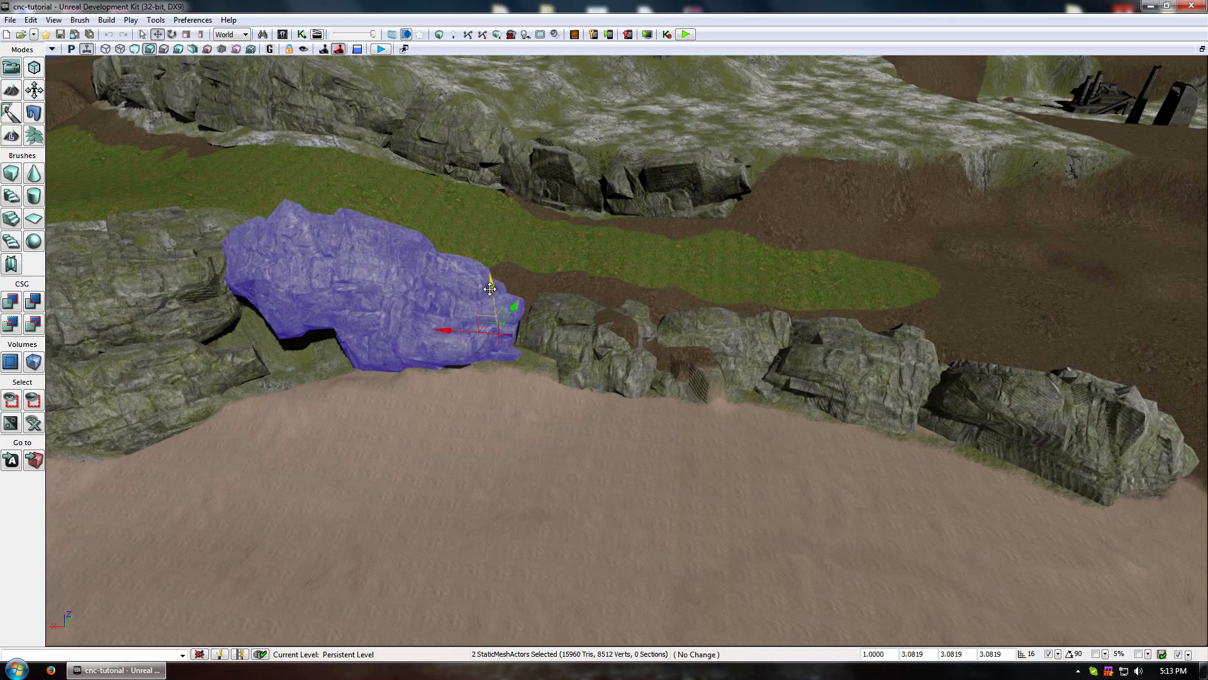
right_drag(439, 336, 570, 335)
drag(279, 376, 356, 371)
Fill the opened gap at the foot of the beach cliff with a copy of the lower rock beside it.
right_drag(609, 345, 332, 345)
click(245, 375)
right_drag(338, 277, 344, 319)
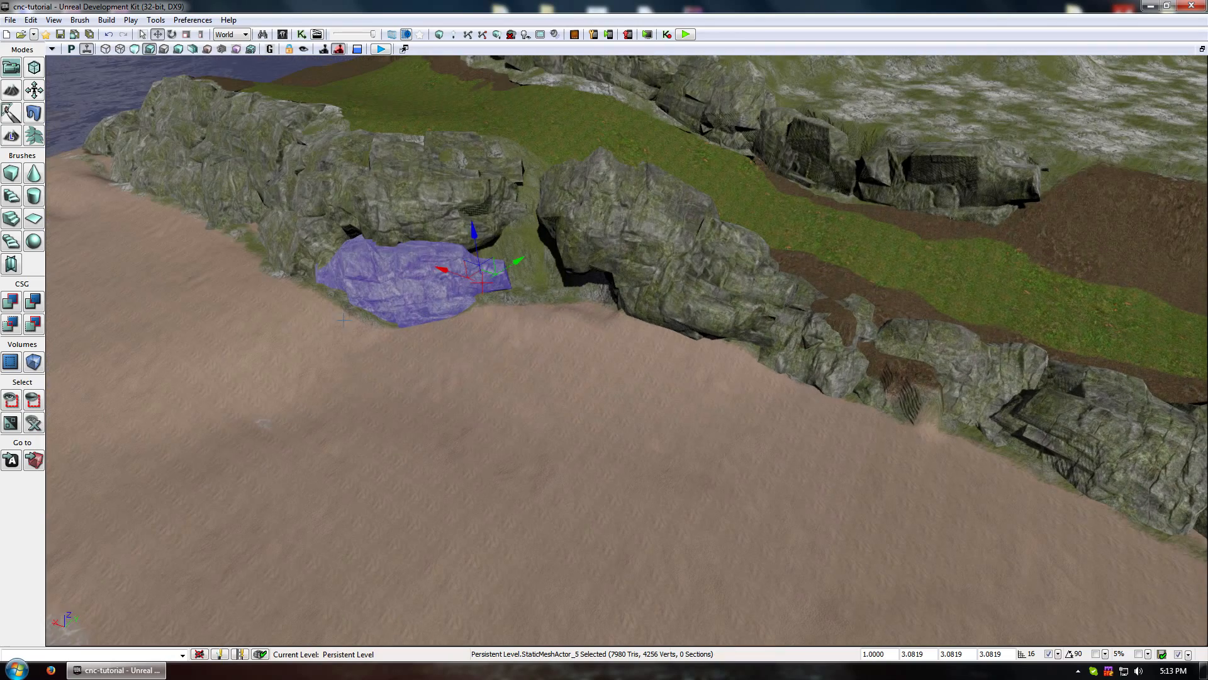
drag(475, 273, 589, 286)
key(space)
key(space)
Scale the upper cliff rock beside the gap to 3.3702, fit it against its neighbours and activate the Rotate tool.
click(519, 218)
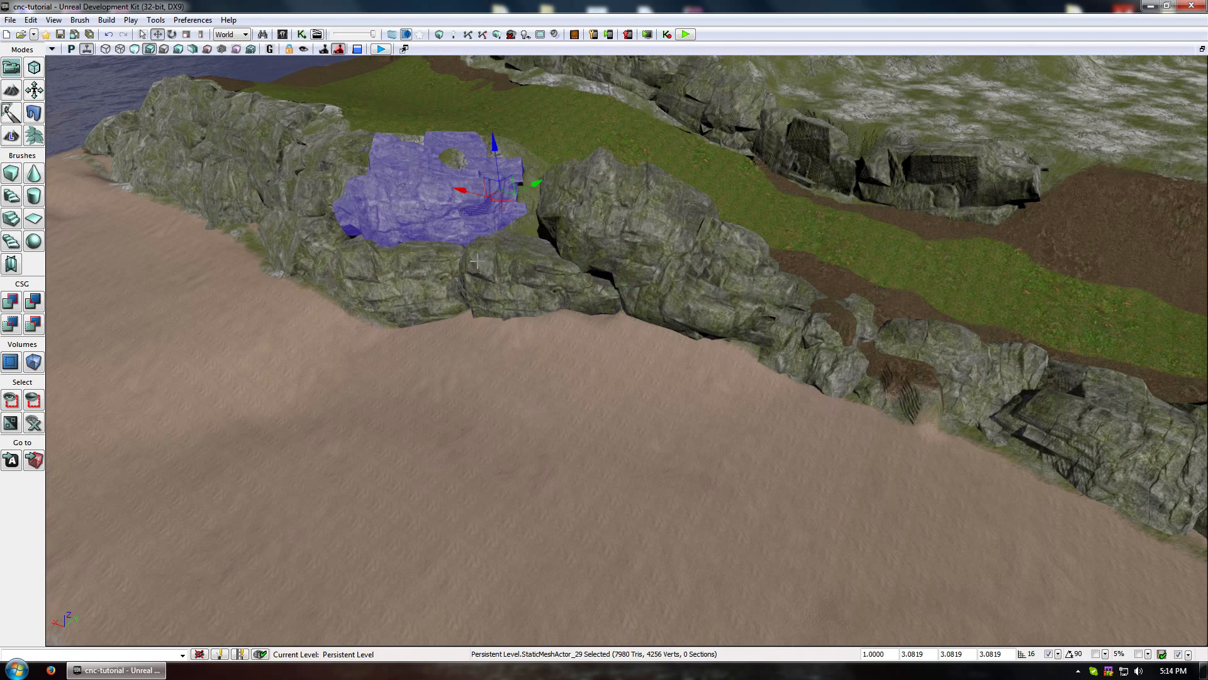
right_drag(501, 189, 563, 186)
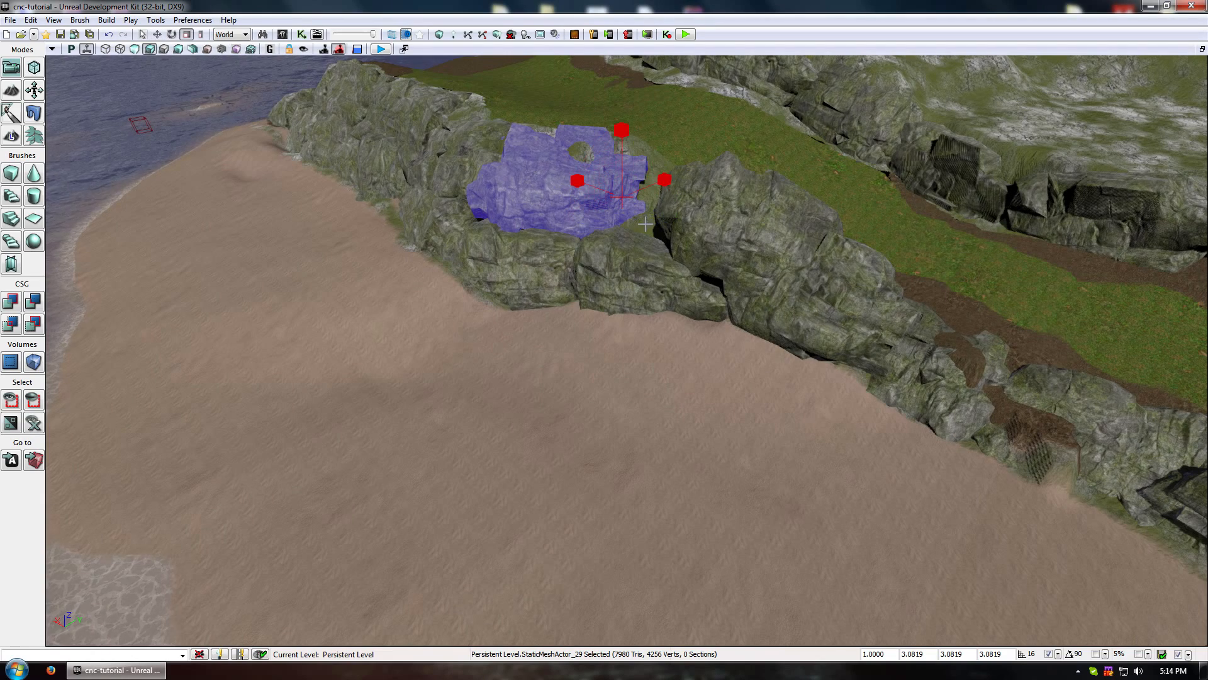
drag(623, 196, 659, 194)
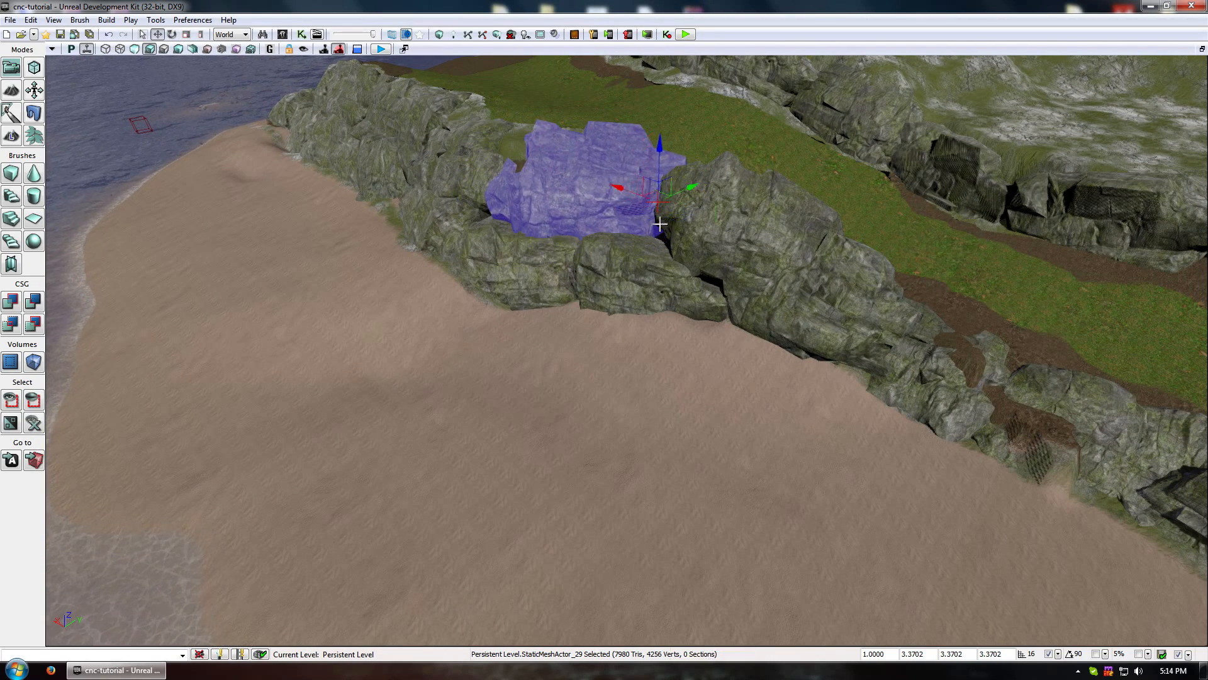
key(space)
key(space)
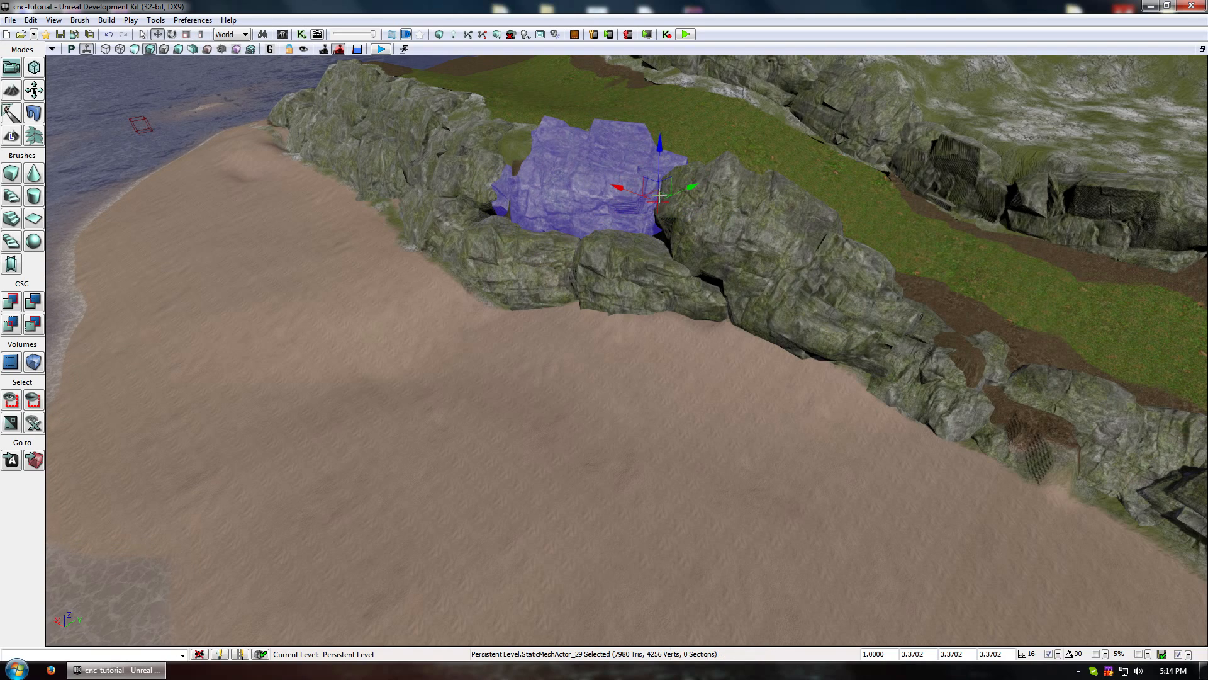
drag(659, 196, 657, 201)
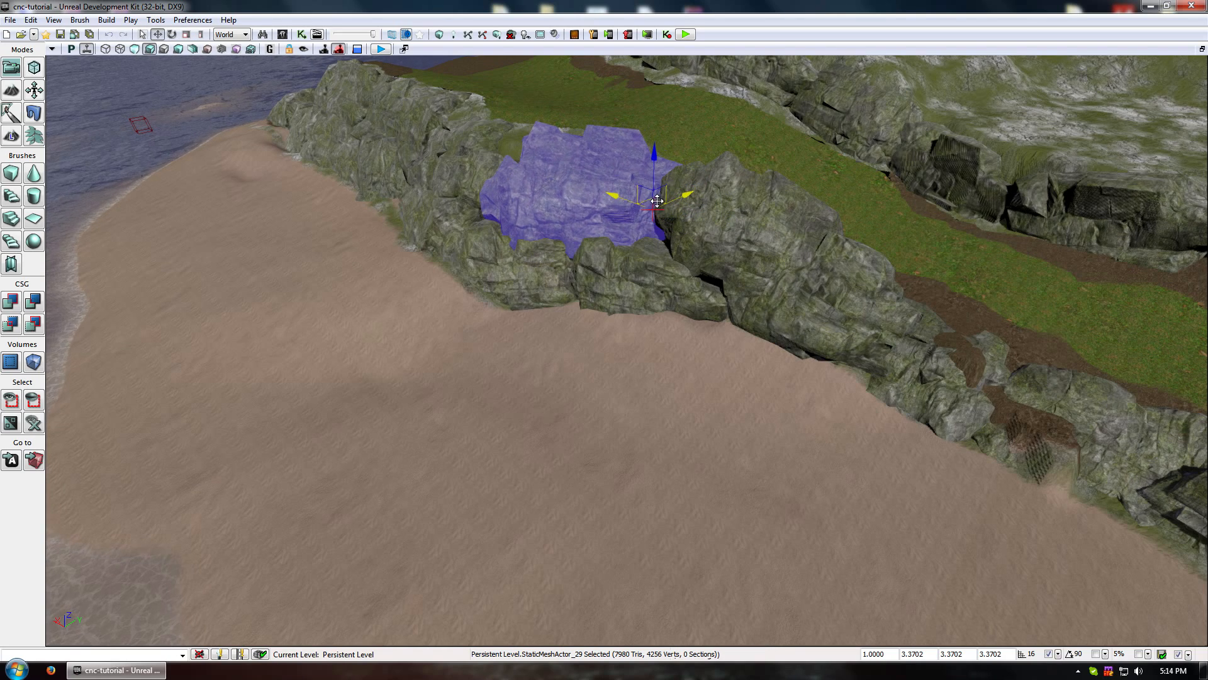
click(171, 34)
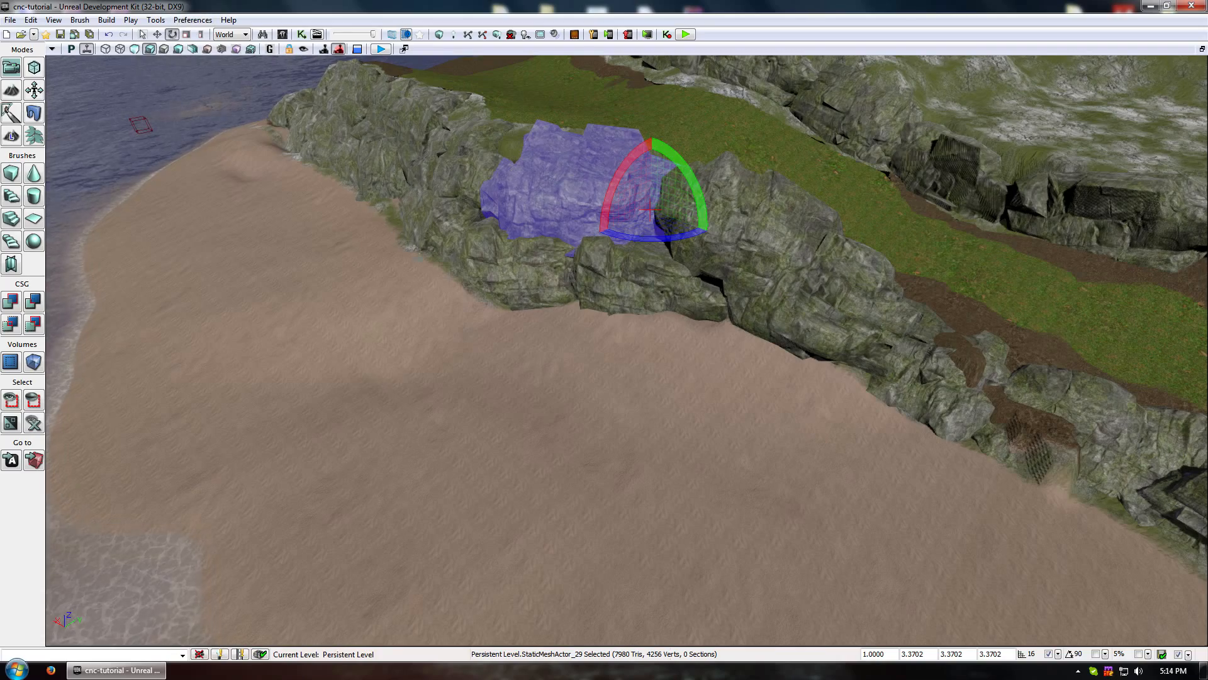
Examine the patched beach cliff, the surrounding terrain and the rock rows around the base on the plateau.
click(117, 72)
drag(117, 71, 265, 63)
right_drag(627, 349, 579, 390)
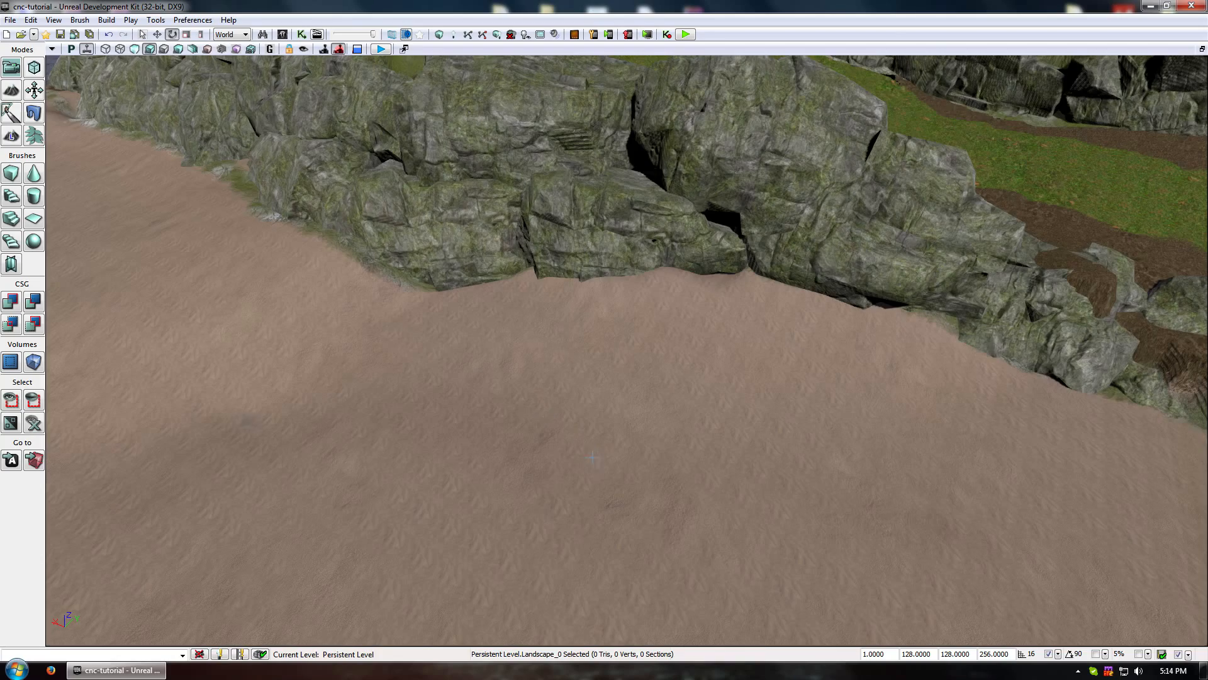
scroll(592, 457, down, 10)
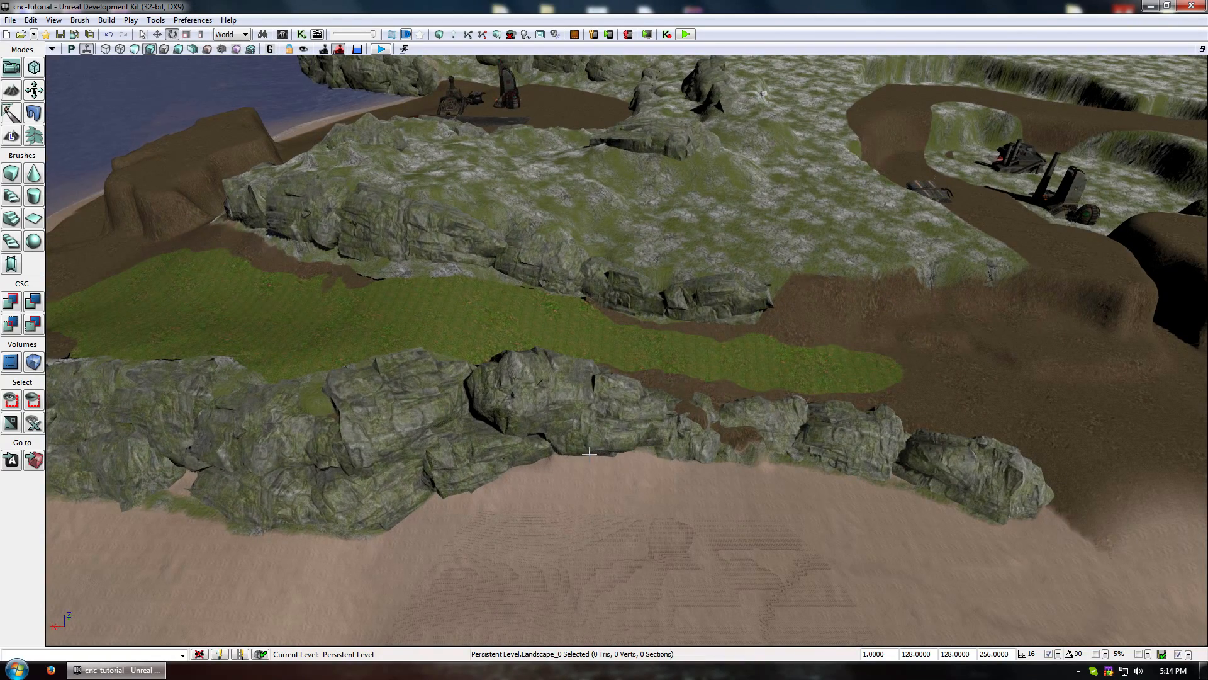
scroll(765, 527, down, 5)
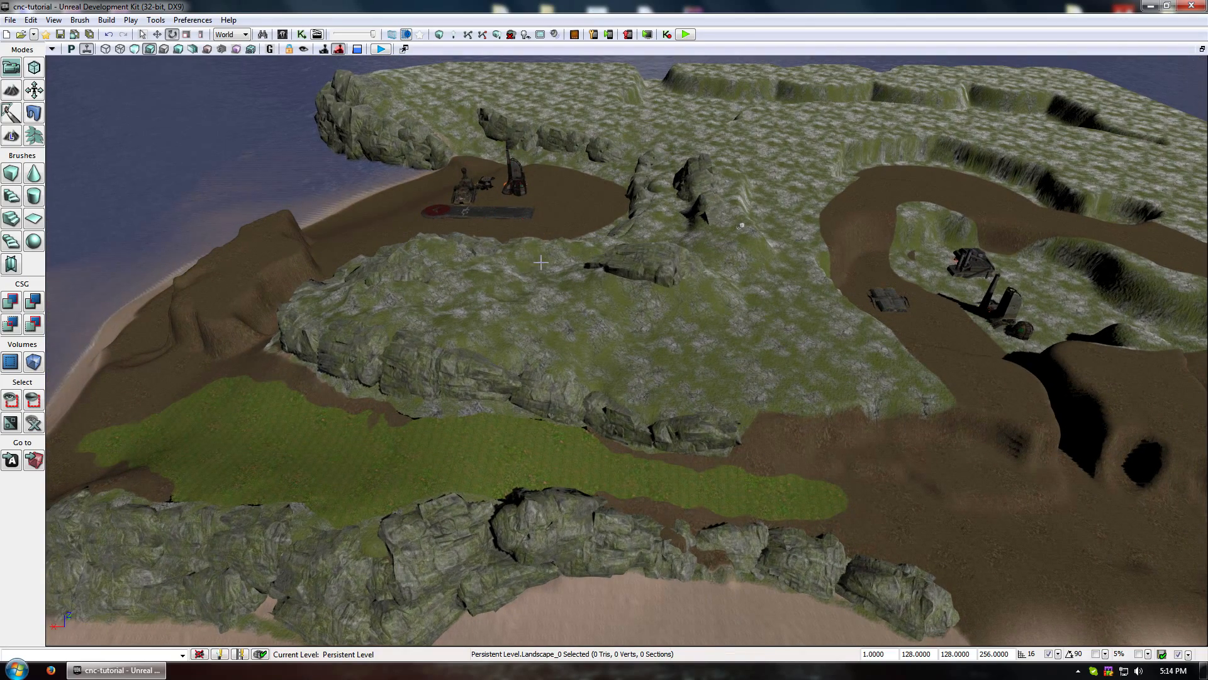
middle_drag(668, 346, 686, 441)
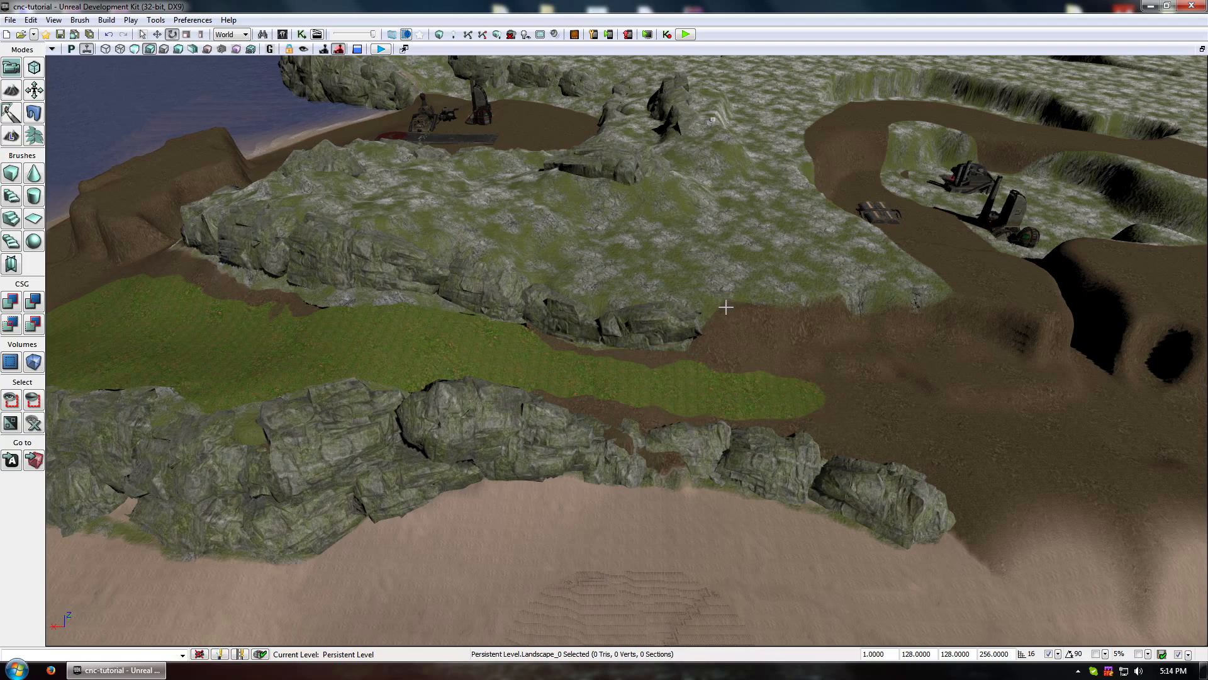
mouse_move(745, 351)
mouse_down()
mouse_move(698, 356)
mouse_move(786, 346)
mouse_move(780, 252)
mouse_move(761, 339)
mouse_move(642, 315)
mouse_move(865, 240)
mouse_move(818, 295)
mouse_move(734, 356)
mouse_up()
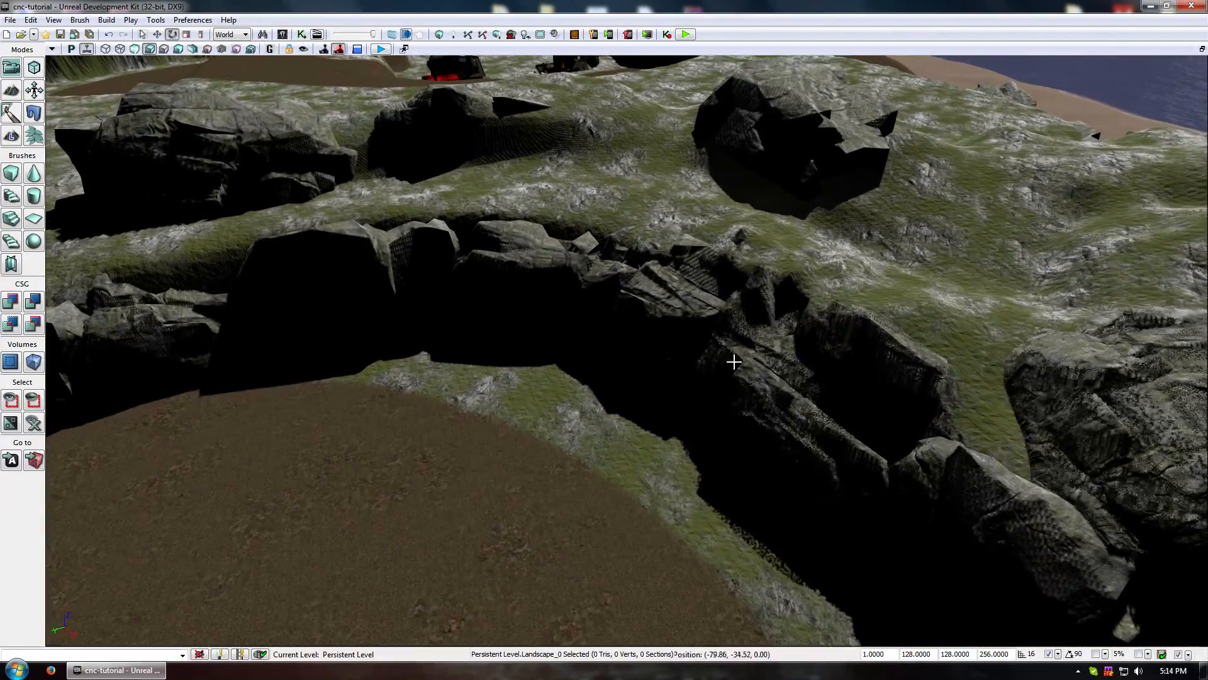
mouse_move(655, 364)
mouse_down()
mouse_move(660, 396)
mouse_move(661, 372)
mouse_up()
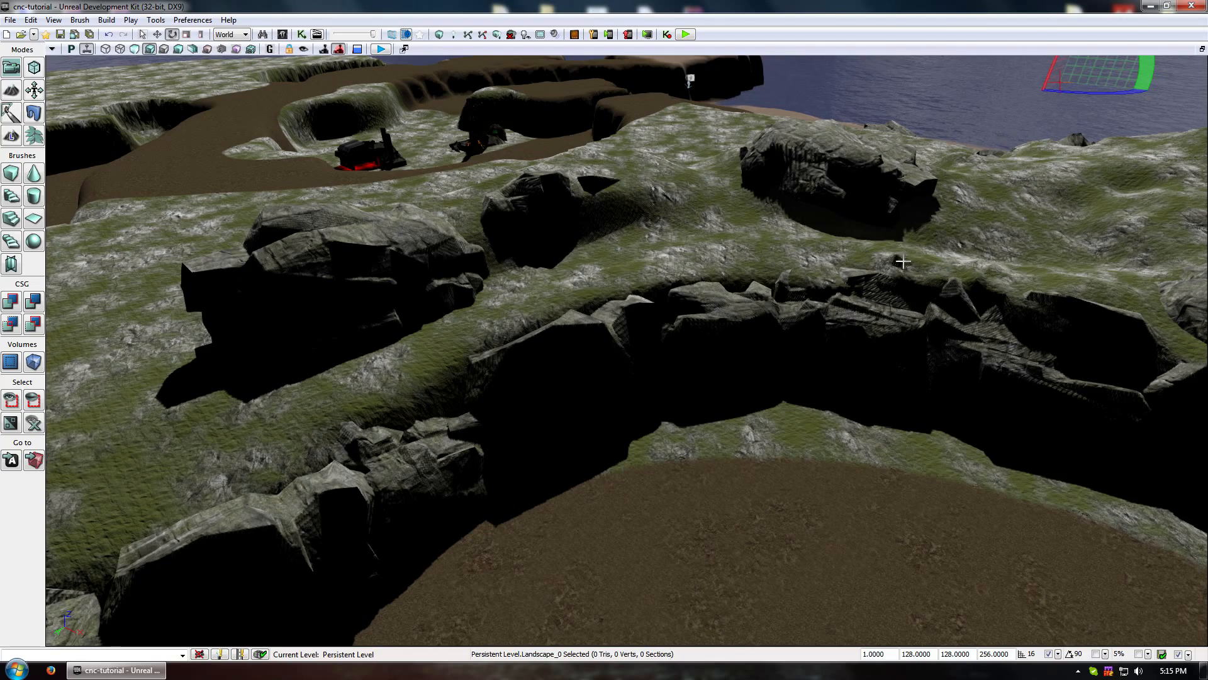
drag(741, 249, 554, 207)
right_drag(554, 207, 567, 302)
drag(566, 302, 645, 273)
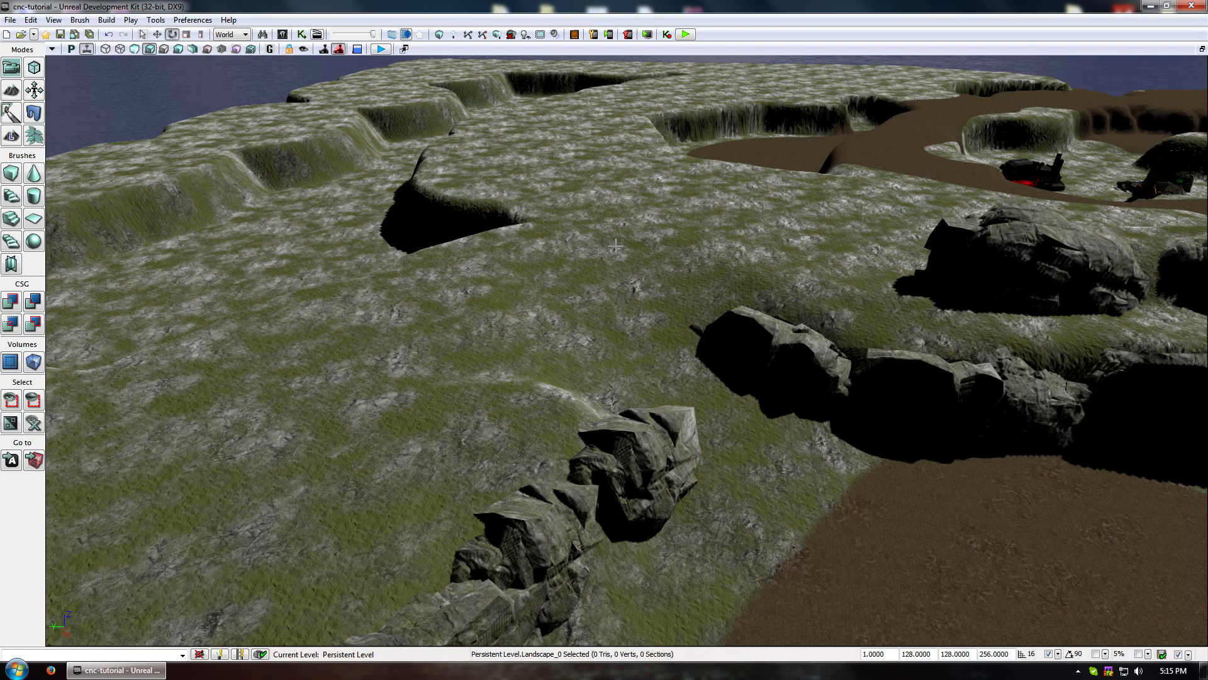
Paint a broad patch of the tib1 layer on the plateau between the curved rock wall and the dirt route, at tool strength 0.82.
click(11, 137)
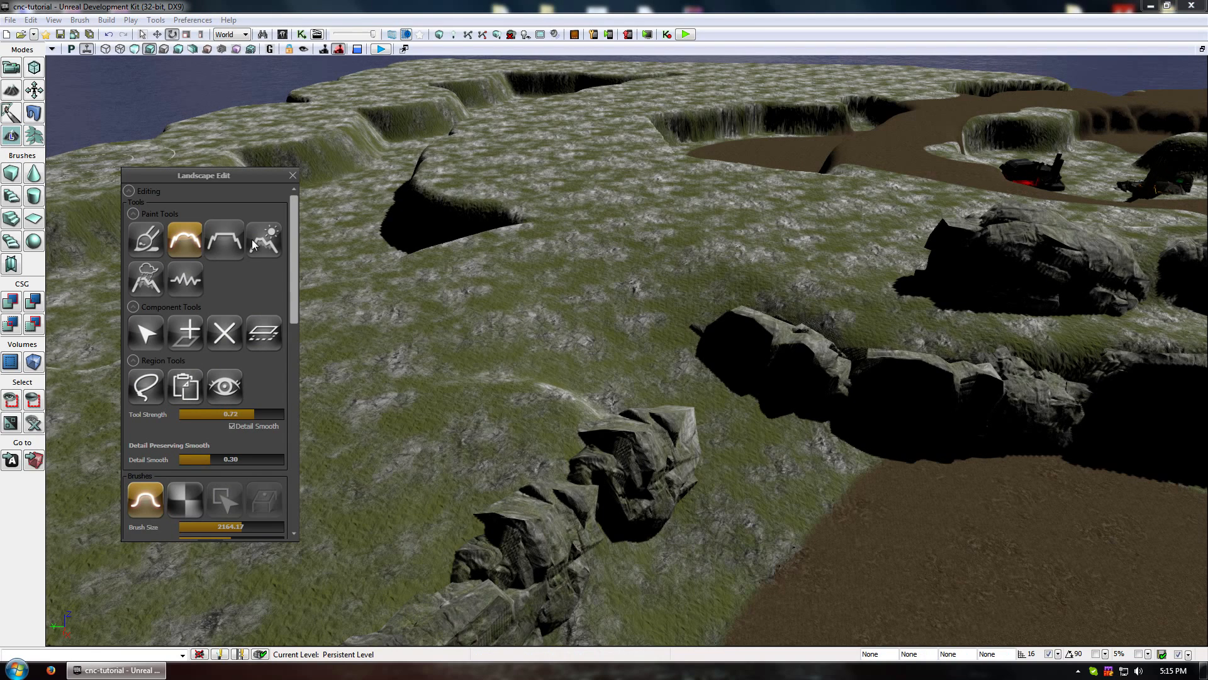
drag(295, 262, 283, 413)
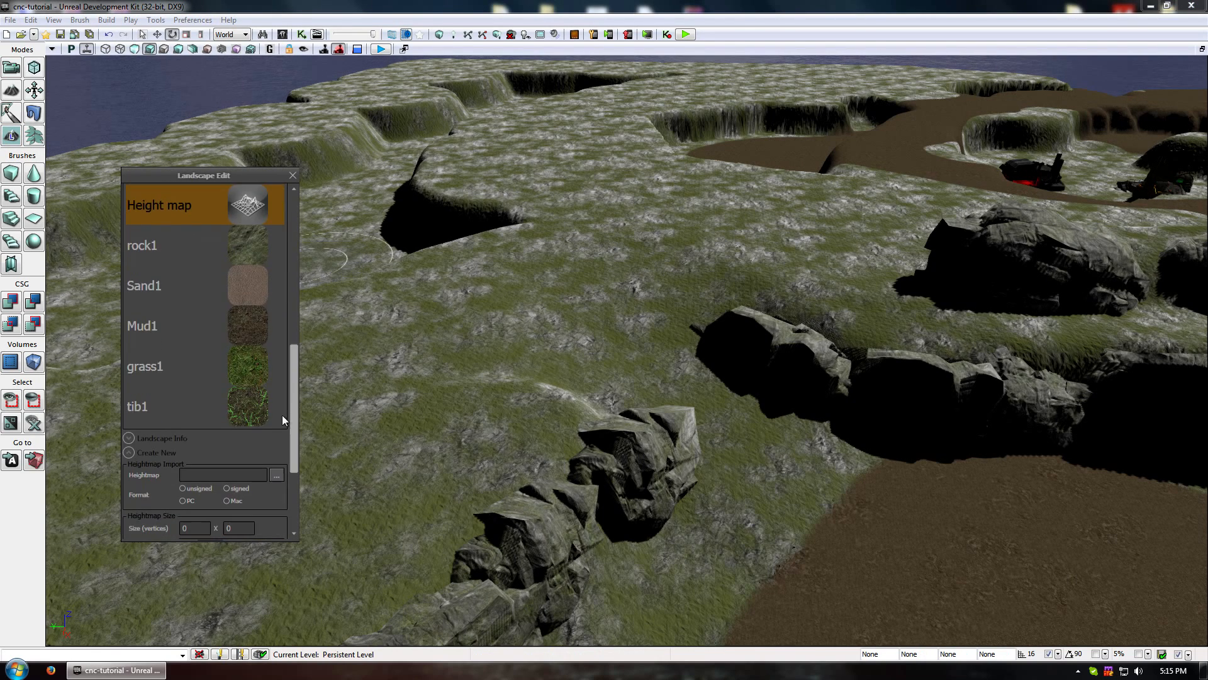
click(267, 411)
mouse_move(689, 327)
right_down()
mouse_move(694, 173)
mouse_move(705, 315)
right_up()
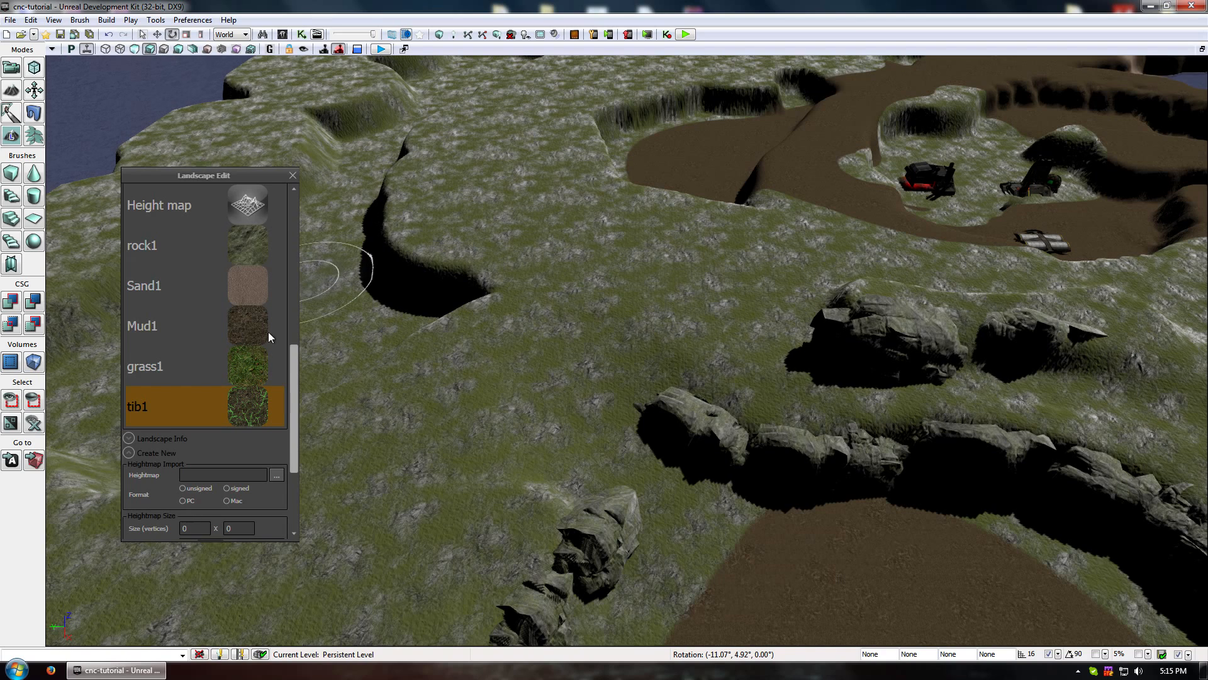
mouse_move(293, 368)
mouse_down()
mouse_move(296, 245)
mouse_move(294, 294)
mouse_move(265, 309)
mouse_up()
click(146, 238)
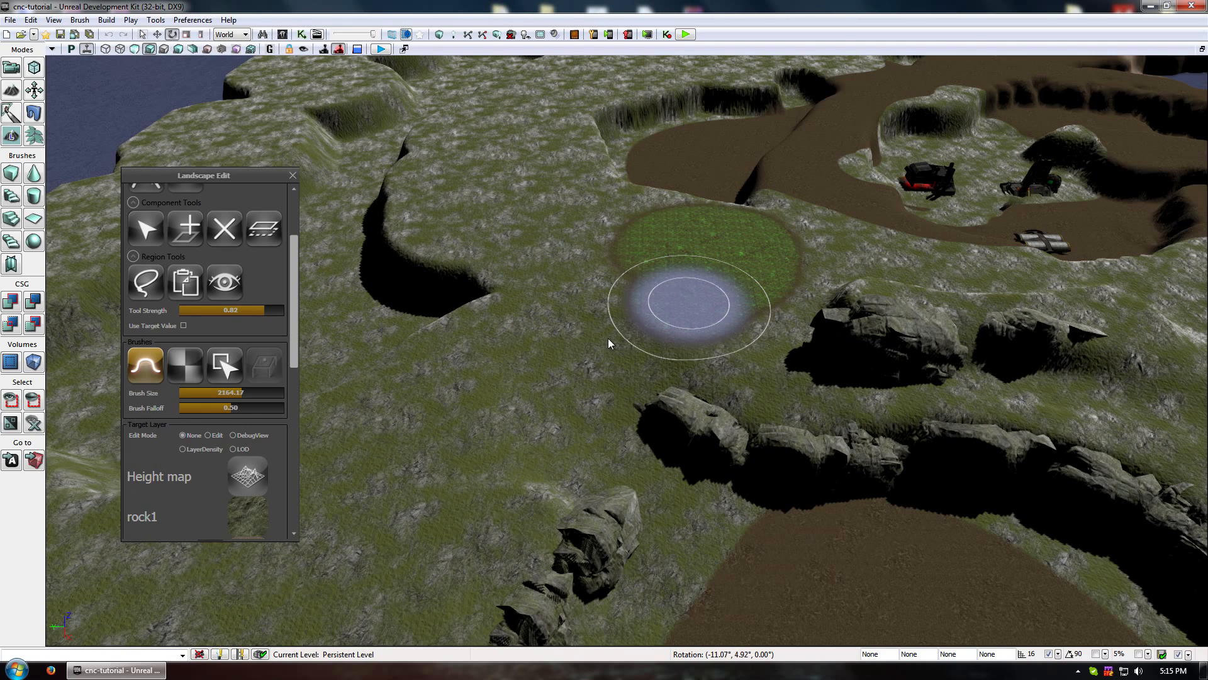
ctrl+drag(693, 281, 677, 241)
mouse_move(616, 306)
mouse_down()
mouse_move(575, 332)
mouse_move(696, 342)
mouse_move(771, 210)
mouse_move(768, 229)
mouse_move(633, 202)
mouse_up()
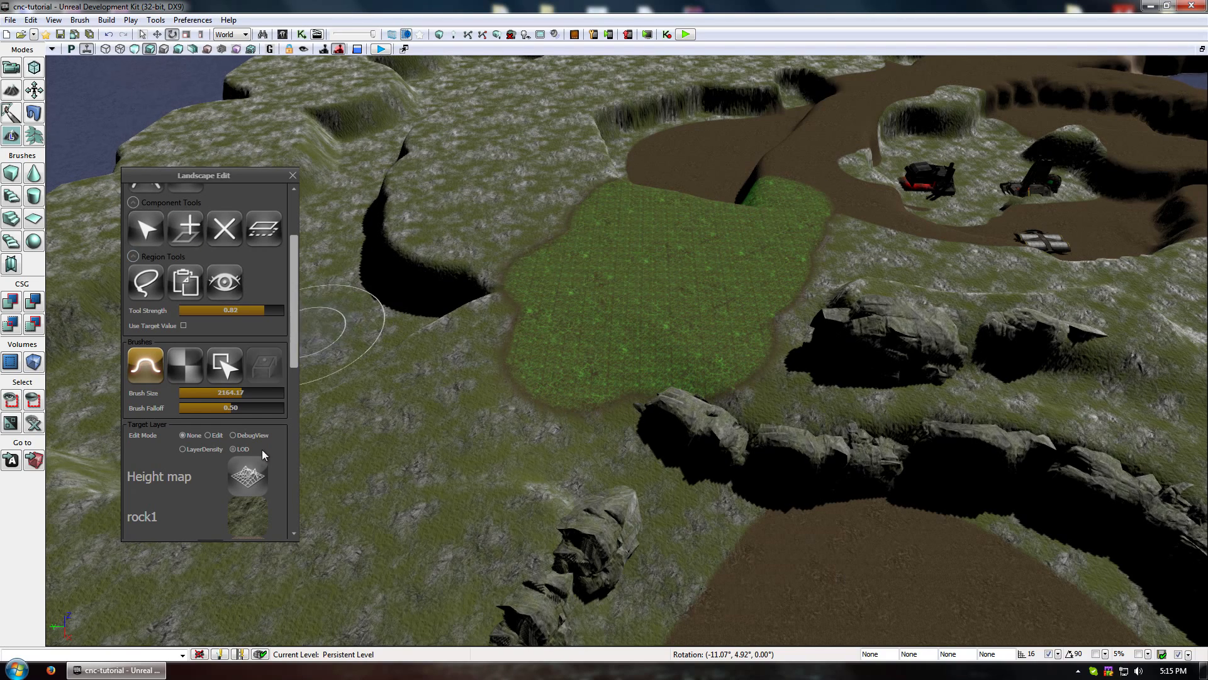
Target the height map, flatten the tib1 field with the Flatten tool at strength 0.82, and leave landscape editing.
scroll(265, 434, down, 5)
click(187, 317)
drag(293, 312, 279, 237)
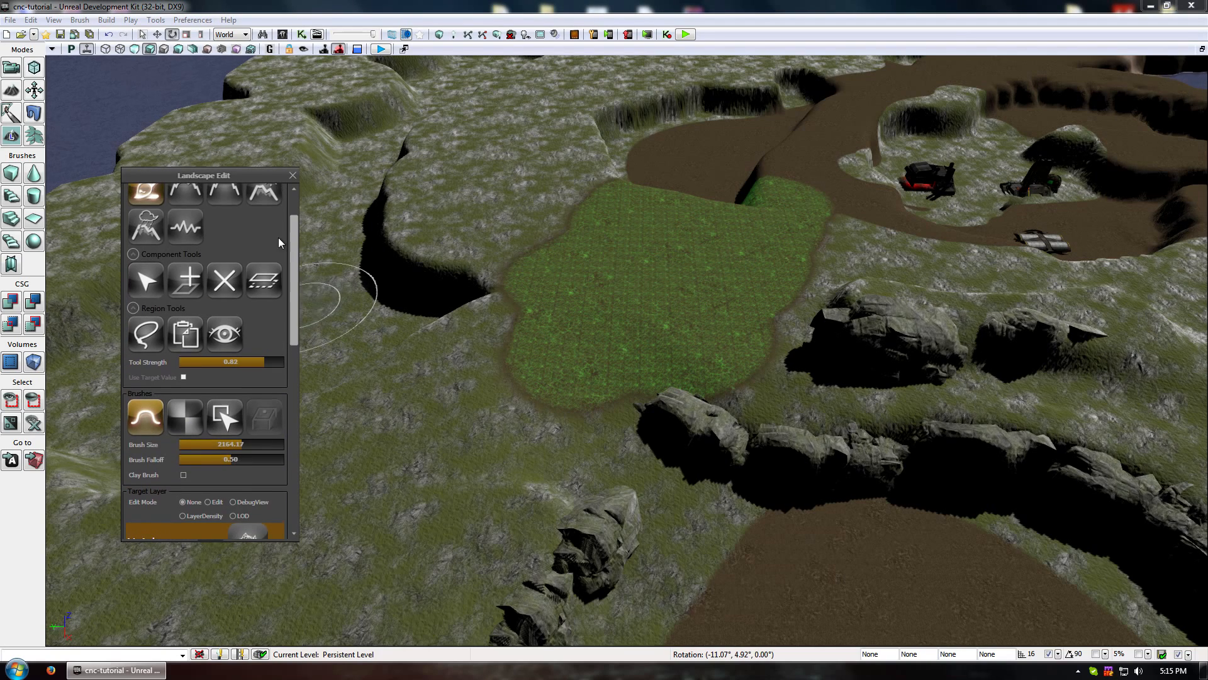
click(225, 190)
scroll(296, 319, up, 2)
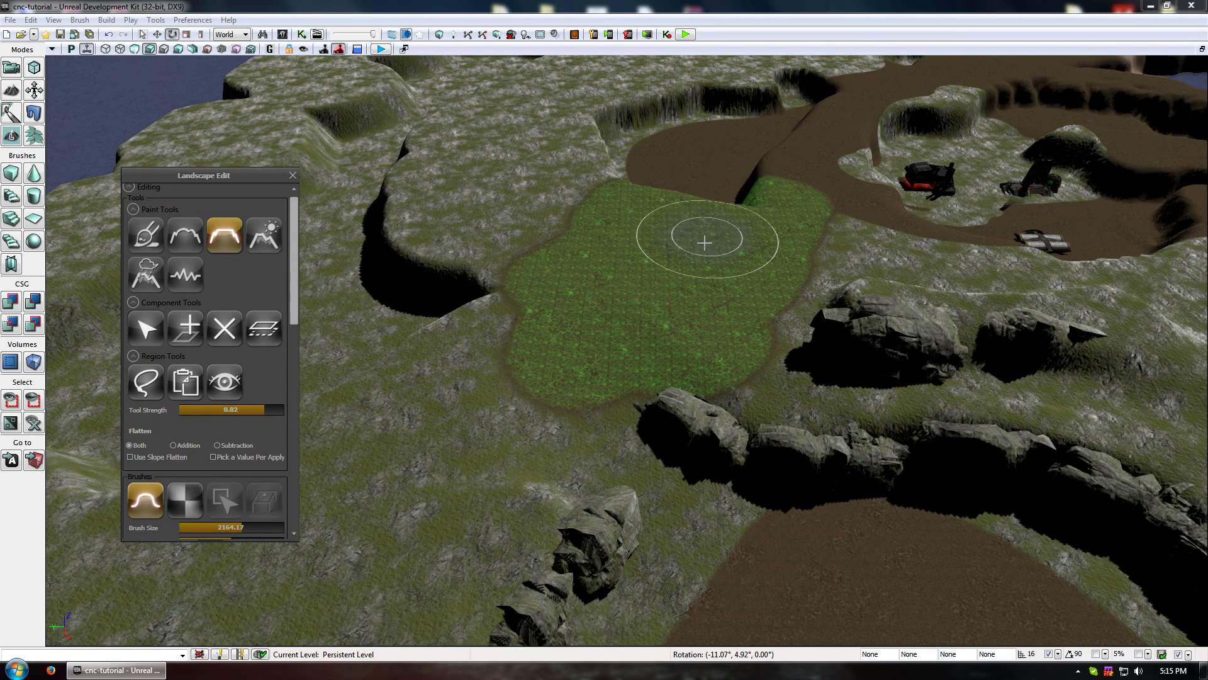
mouse_move(632, 112)
mouse_down()
mouse_move(777, 108)
mouse_move(722, 150)
mouse_move(666, 229)
mouse_move(652, 539)
mouse_move(459, 417)
mouse_move(377, 409)
mouse_move(647, 210)
mouse_up()
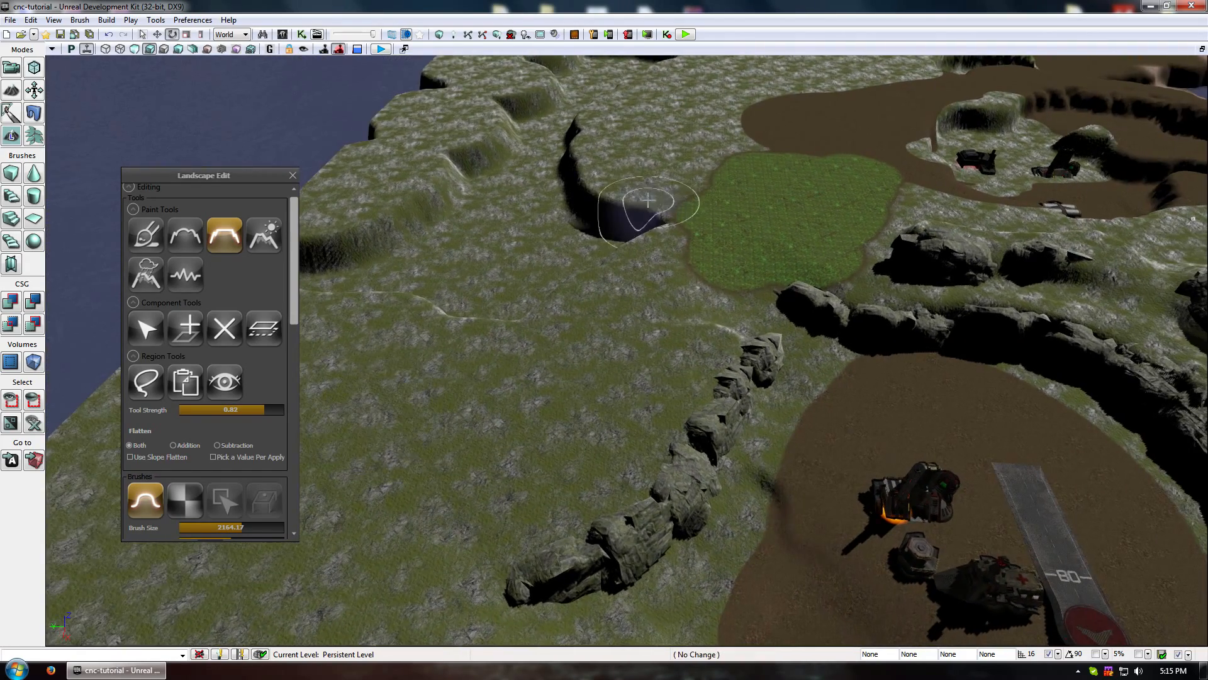
click(293, 175)
Locate the landscape's material from its properties and open Landscape_mat1 in a maximized Material Editor.
double_click(304, 237)
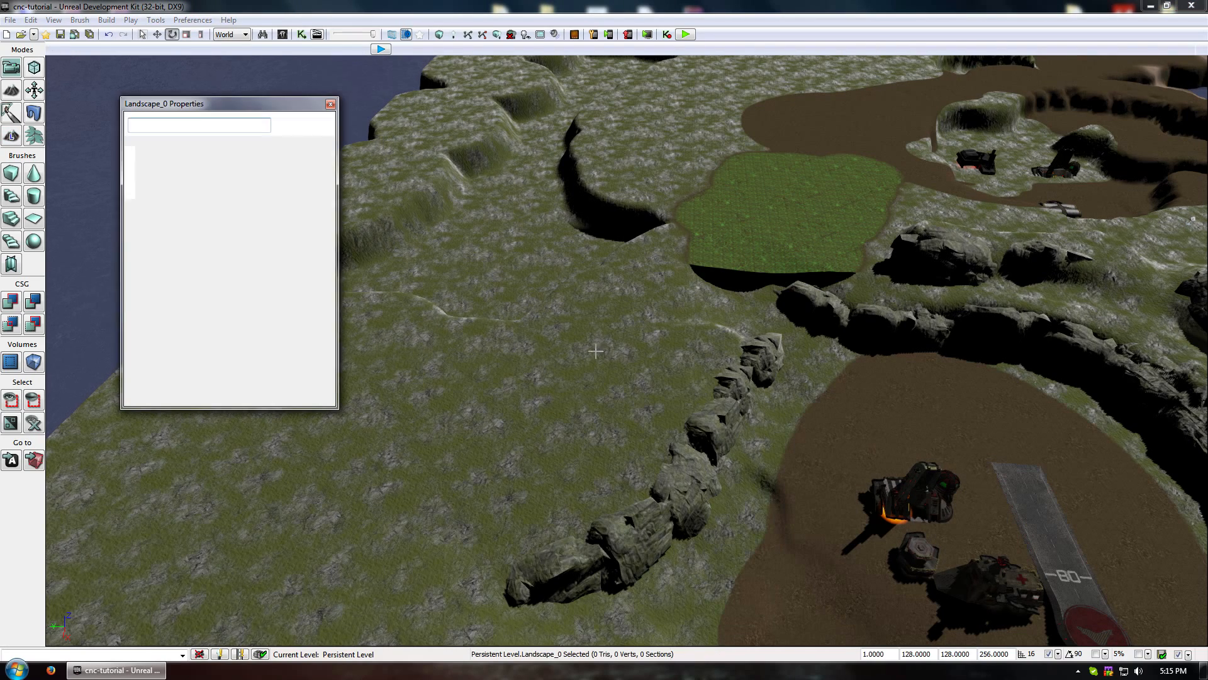
click(306, 196)
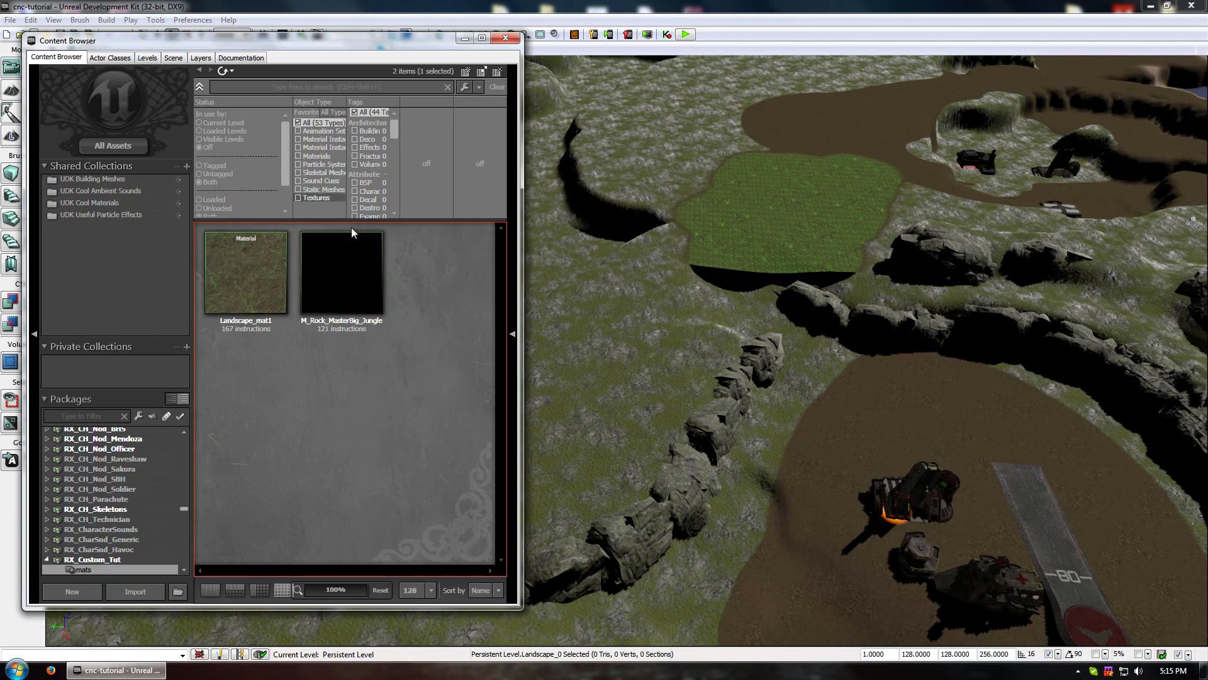
double_click(276, 256)
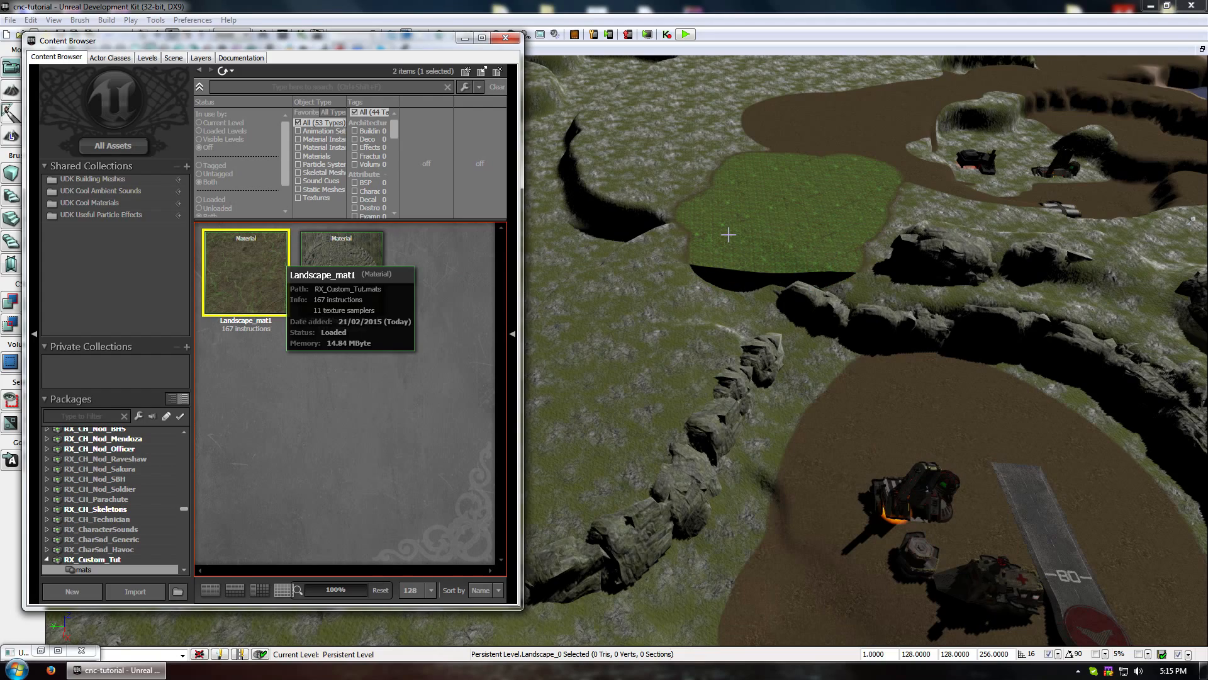
right_drag(668, 312, 750, 304)
double_click(239, 262)
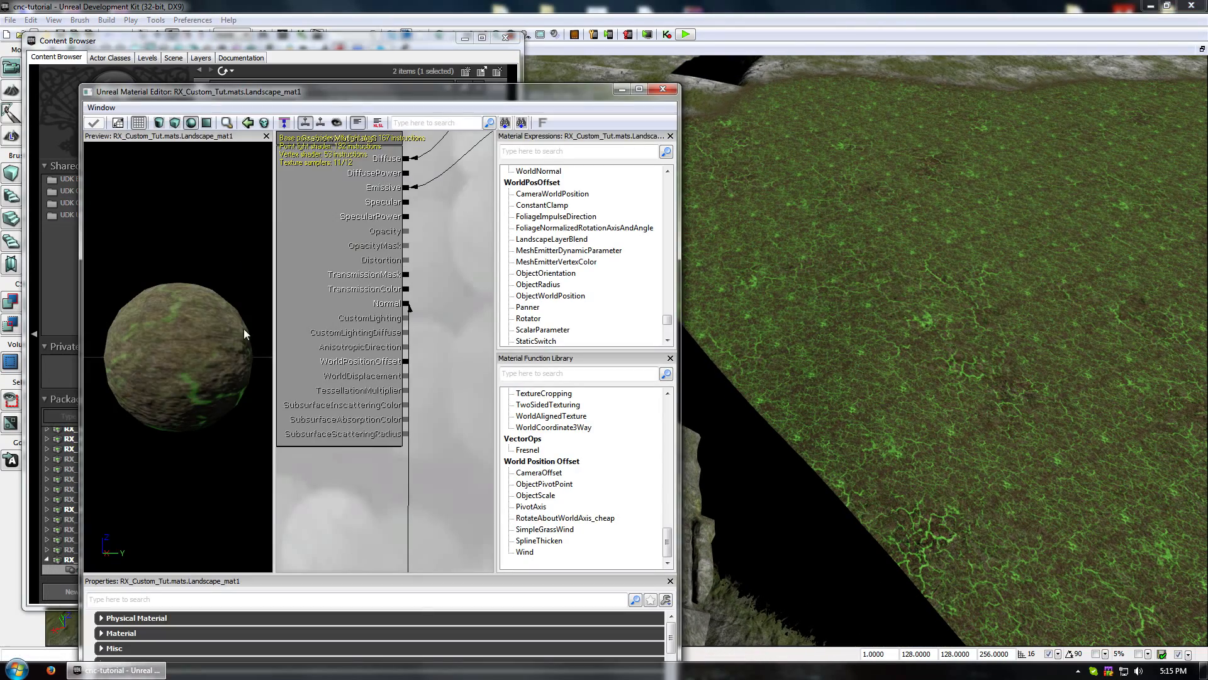
double_click(473, 95)
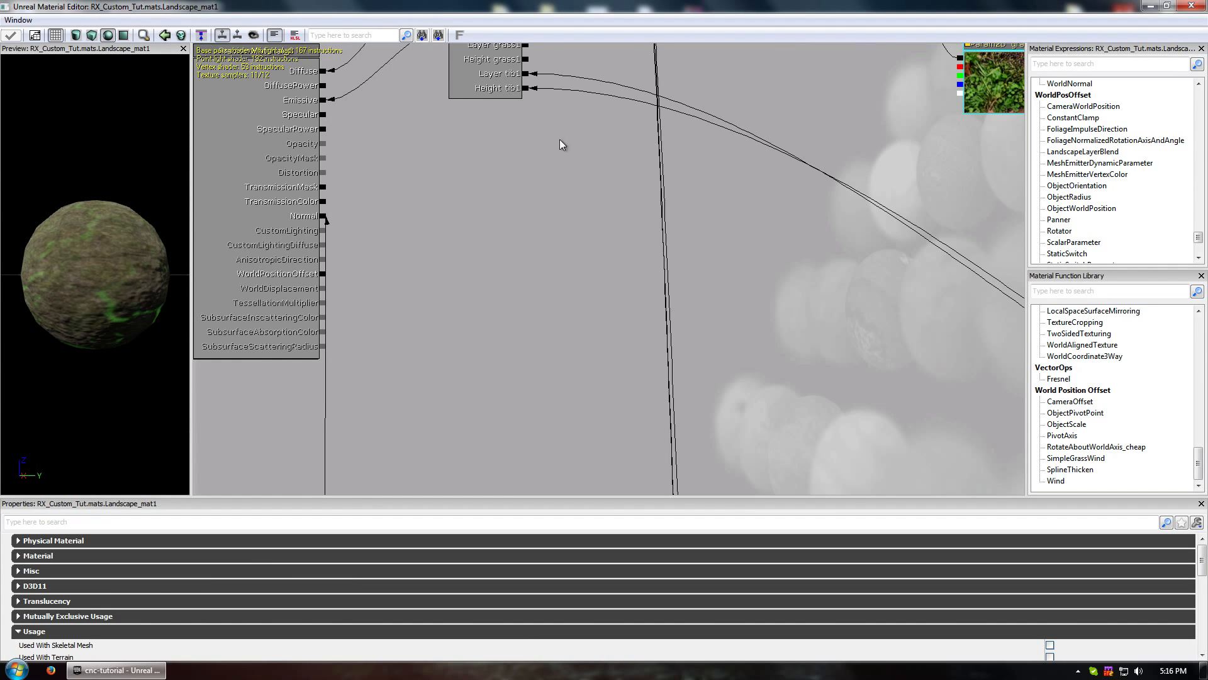
Add a Constant2Vector node above the green Multiply node in the tib glow network.
drag(560, 138, 410, 304)
drag(484, 310, 460, 184)
drag(309, 229, 467, 287)
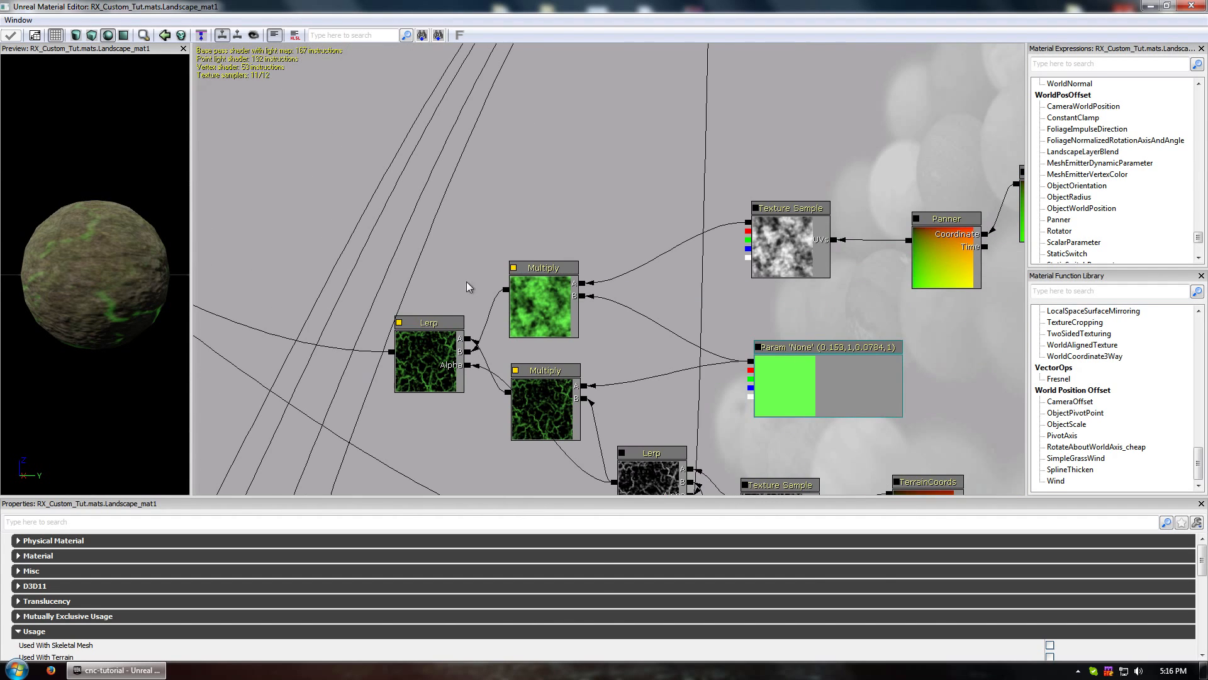
right_drag(508, 170, 507, 170)
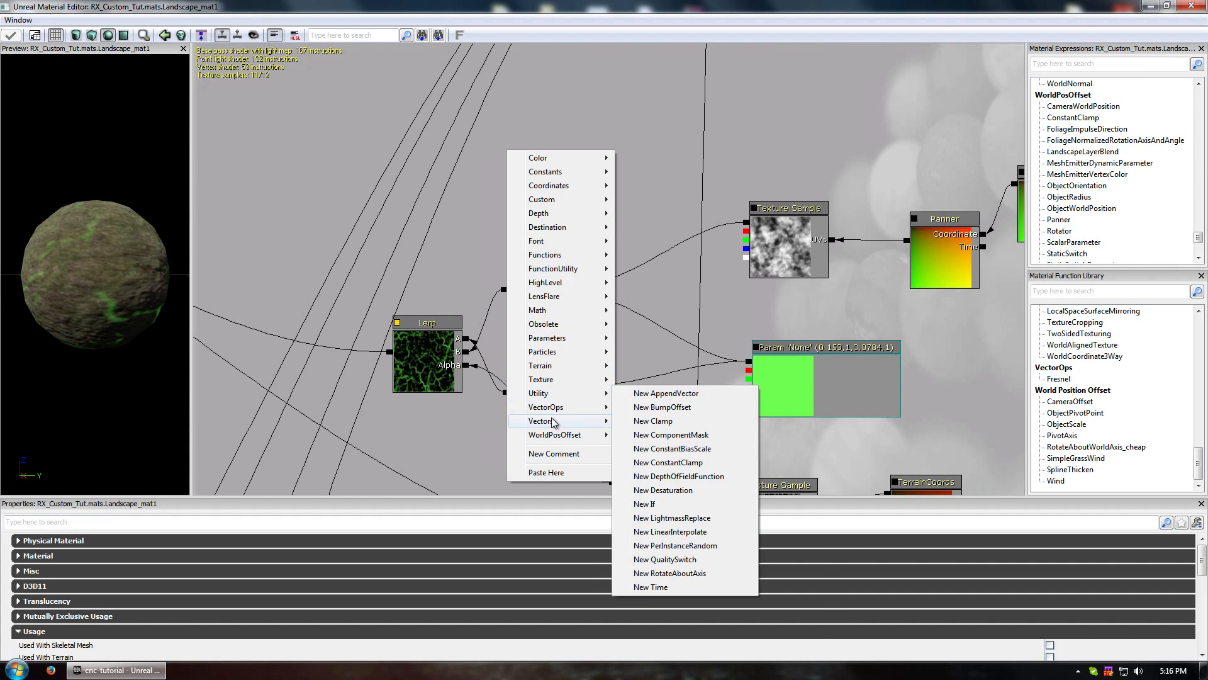
mouse_move(547, 421)
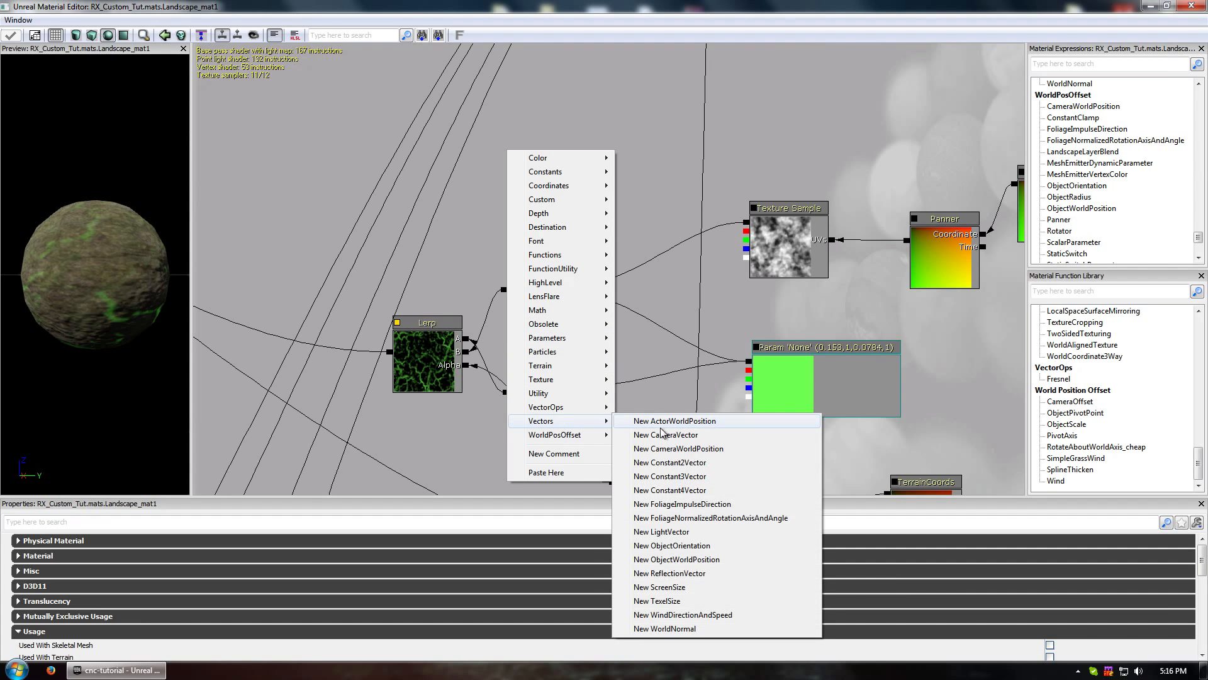
click(697, 466)
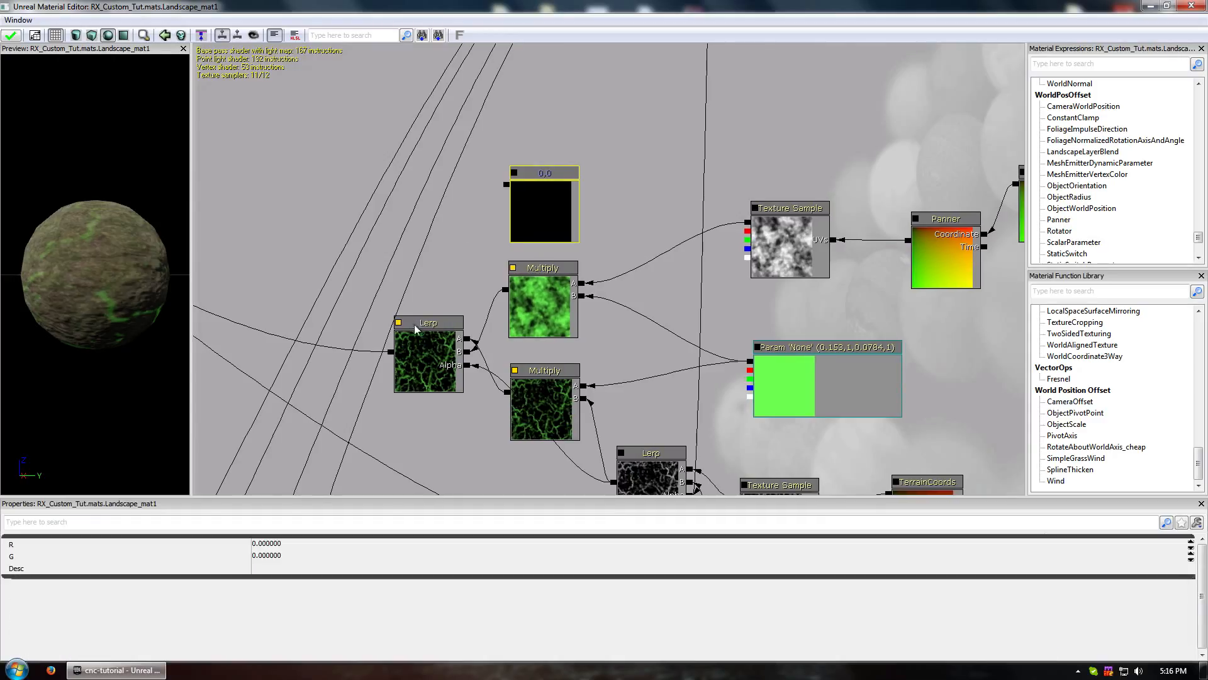
Duplicate the lower green Multiply node, place the copy beside the Lerp, and feed the Lerp's output into its B input.
click(549, 398)
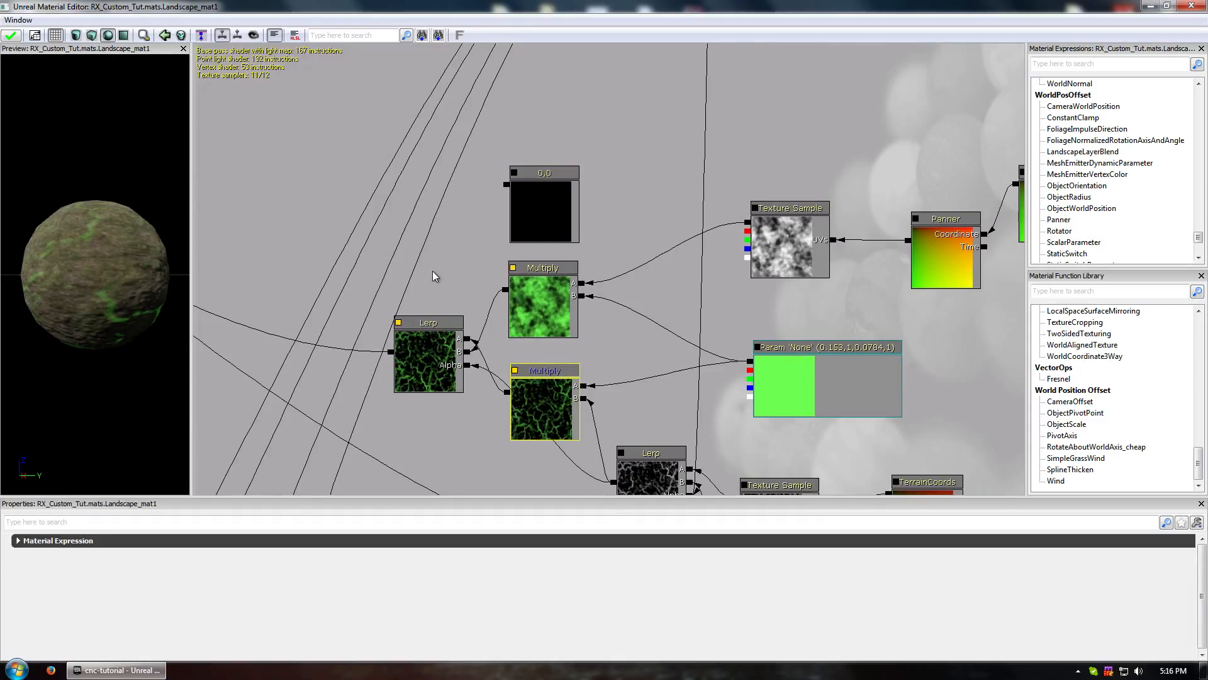
key(ctrl+w)
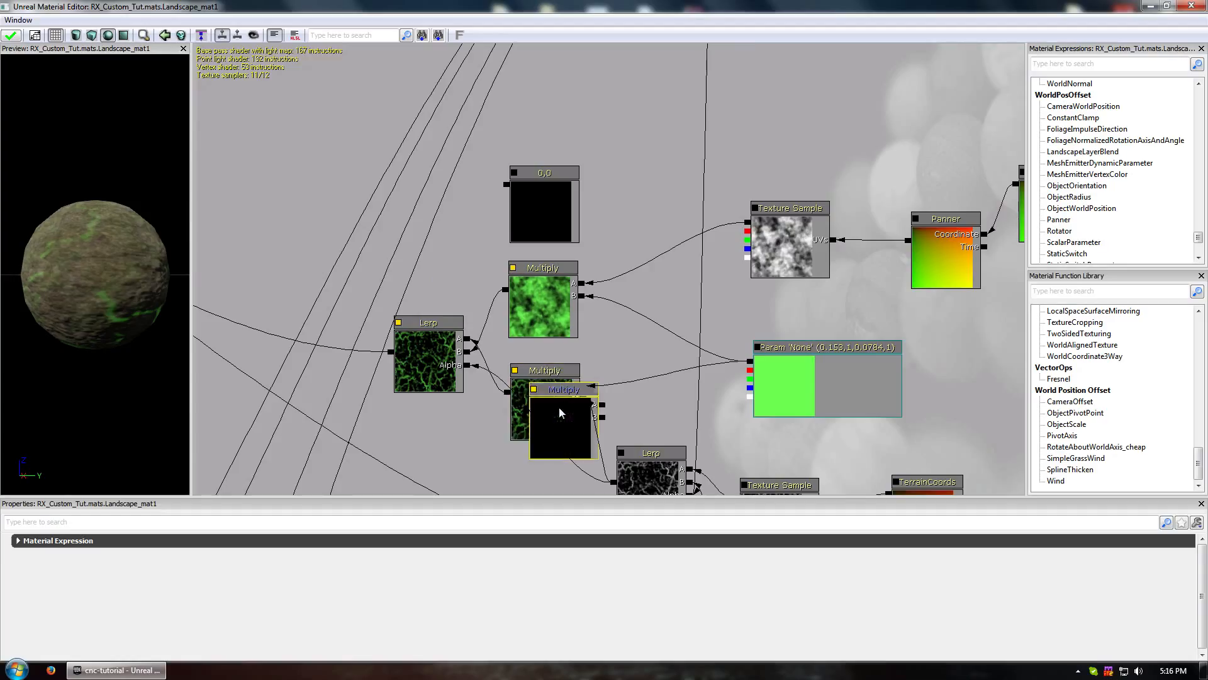
ctrl+drag(561, 411, 391, 351)
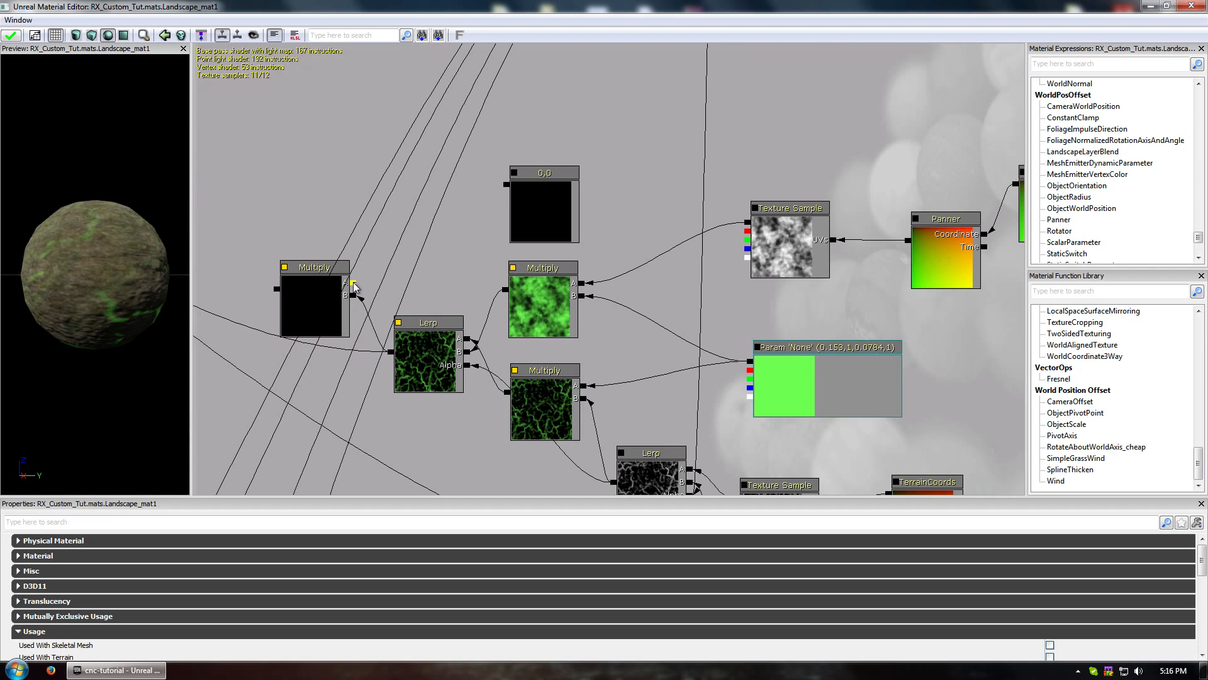
Delete the unused two-value constant and place a copy of the DiffuseMultiplier parameter above the glow network's Lerp node.
click(543, 199)
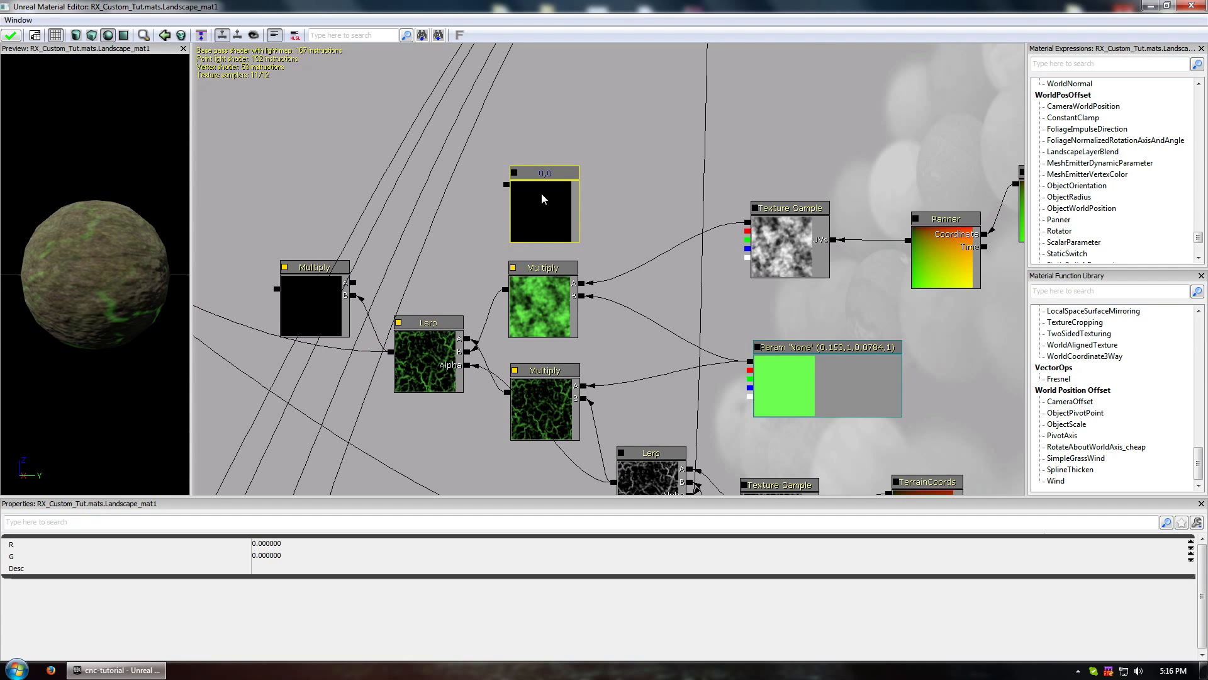
key(Delete)
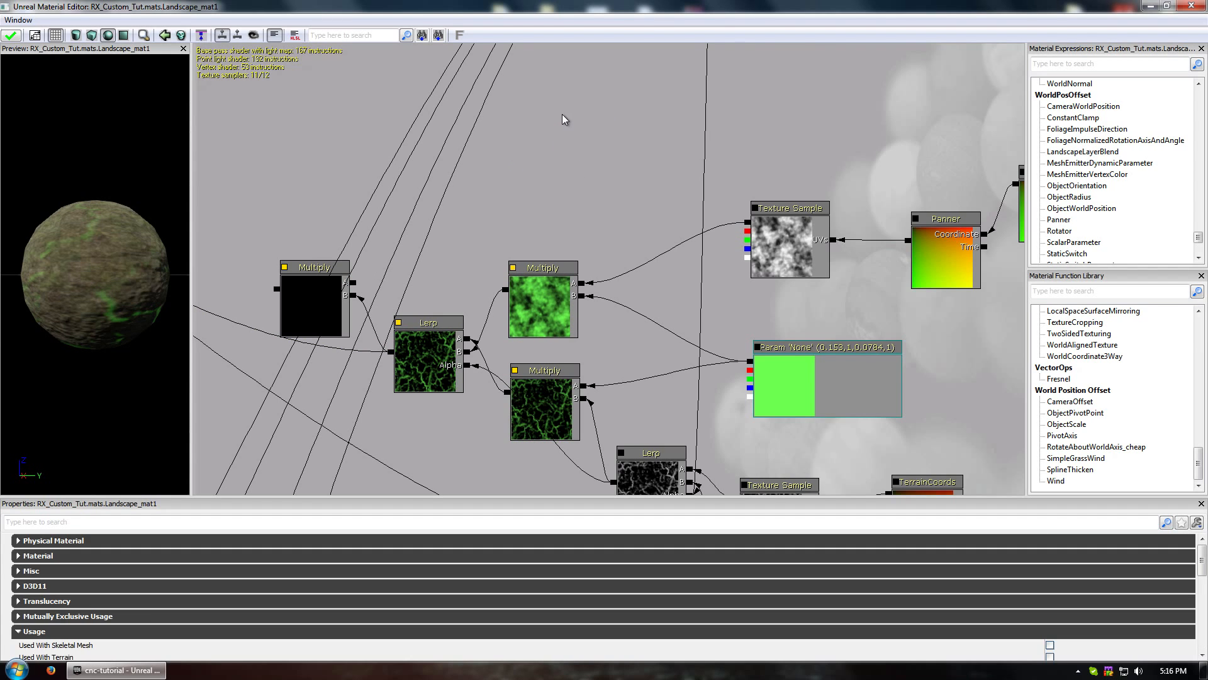
drag(564, 119, 478, 258)
drag(556, 245, 536, 275)
scroll(535, 275, down, 3)
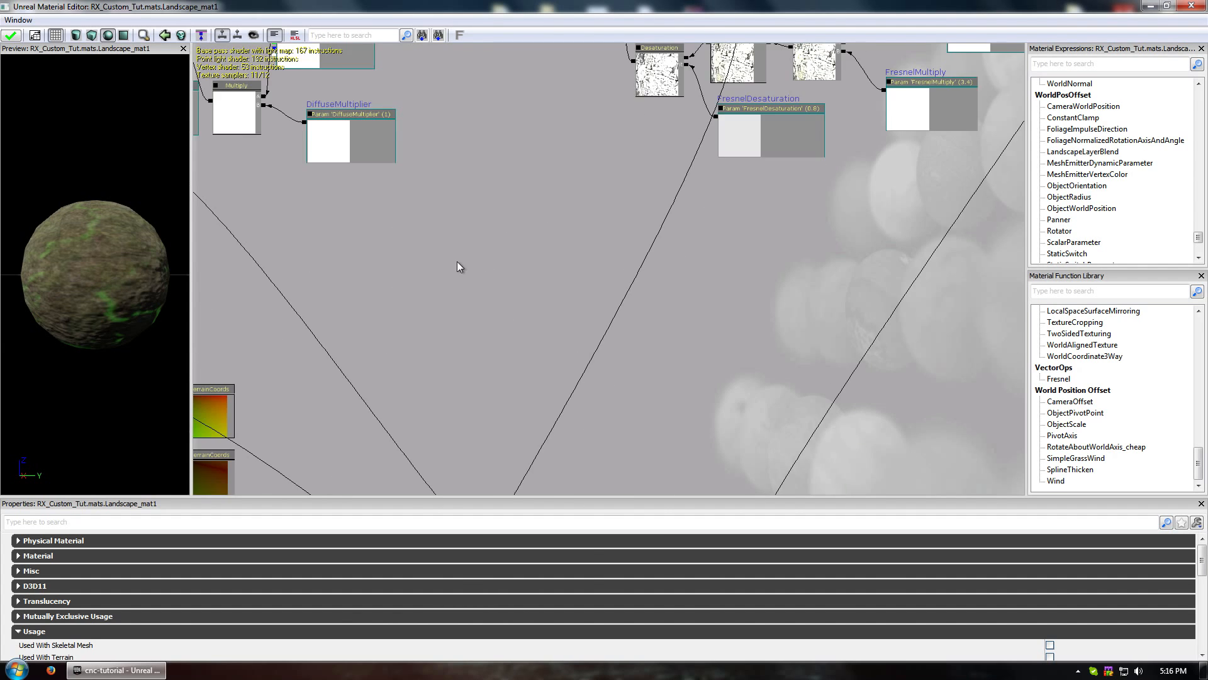
drag(457, 262, 565, 422)
scroll(522, 371, up, 2)
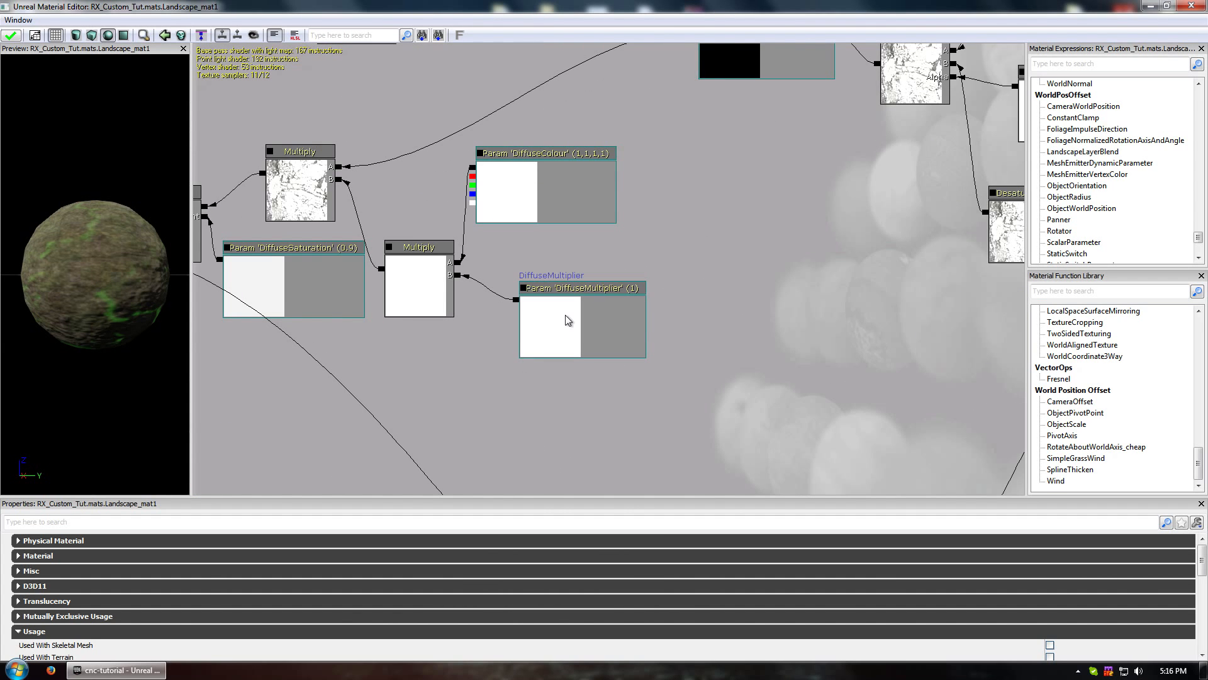
click(584, 290)
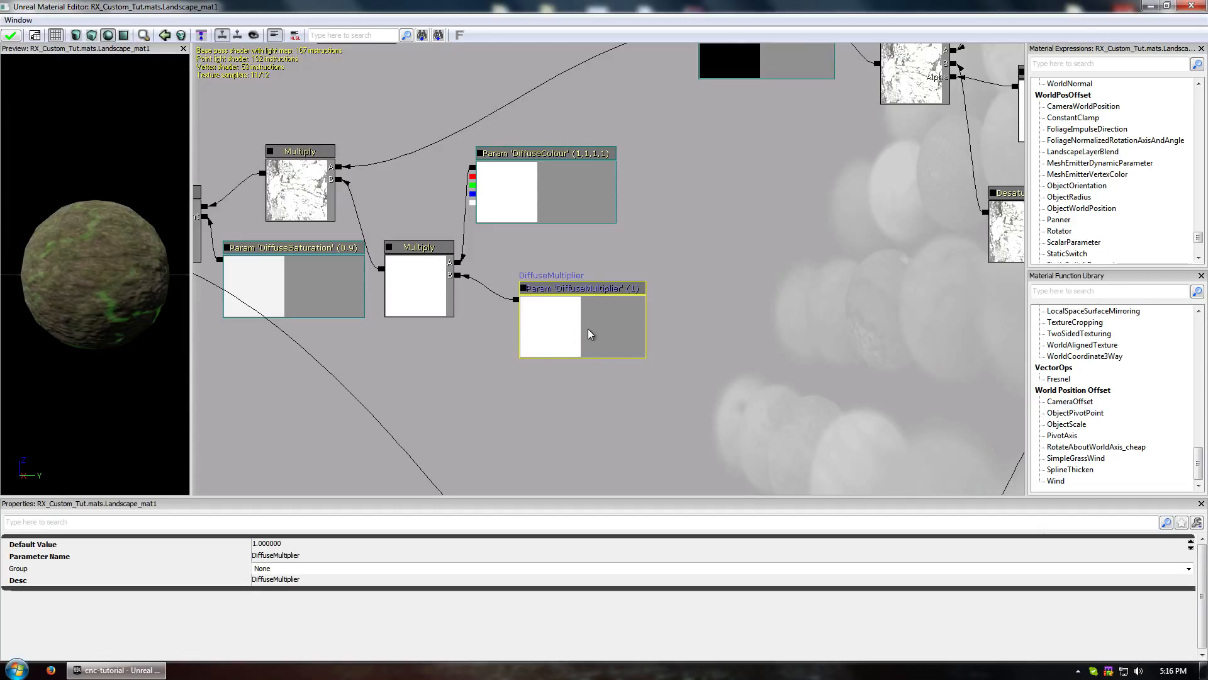
key(ctrl+w)
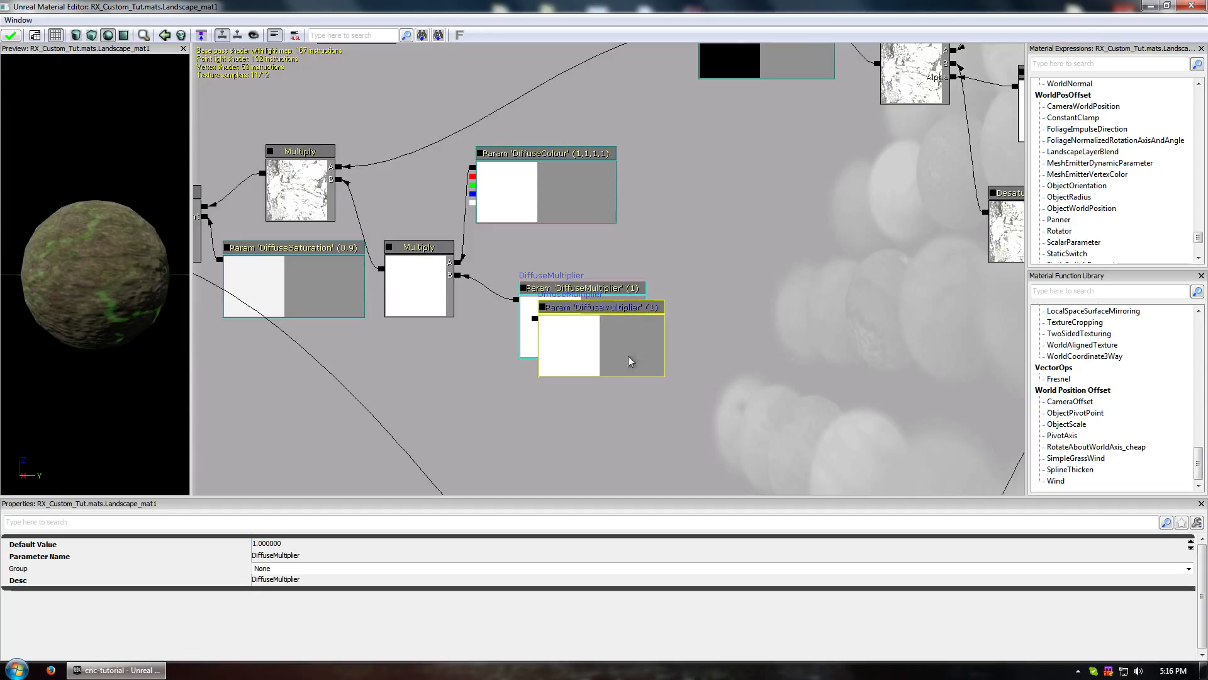
drag(628, 356, 855, 570)
drag(827, 485, 701, 375)
drag(398, 275, 449, 64)
ctrl+drag(753, 151, 392, 227)
Change the copied parameter's name to tib_emissive_.
click(277, 555)
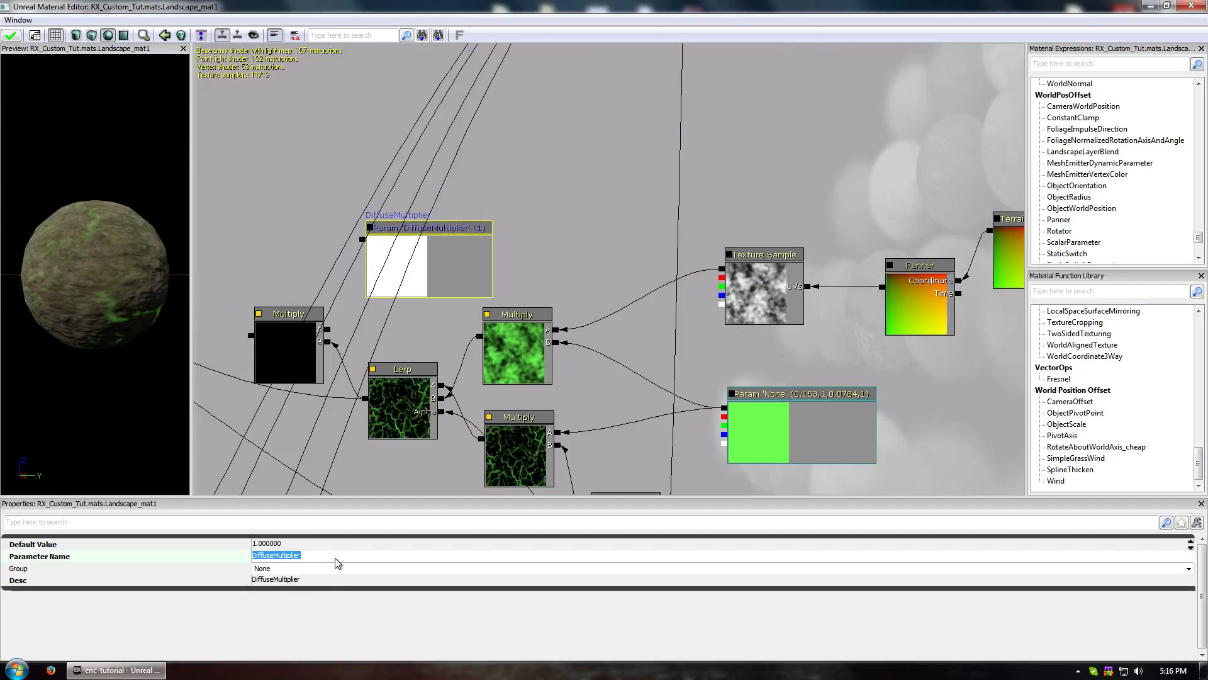
text(tib_emissi)
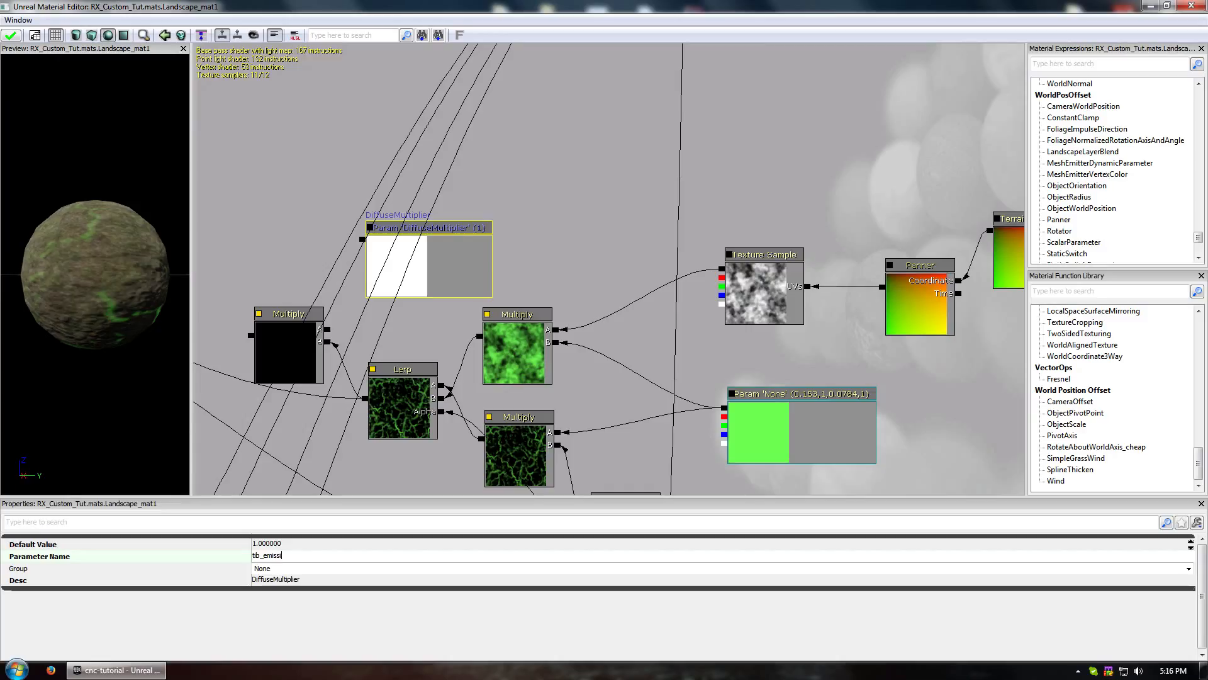
text(e)
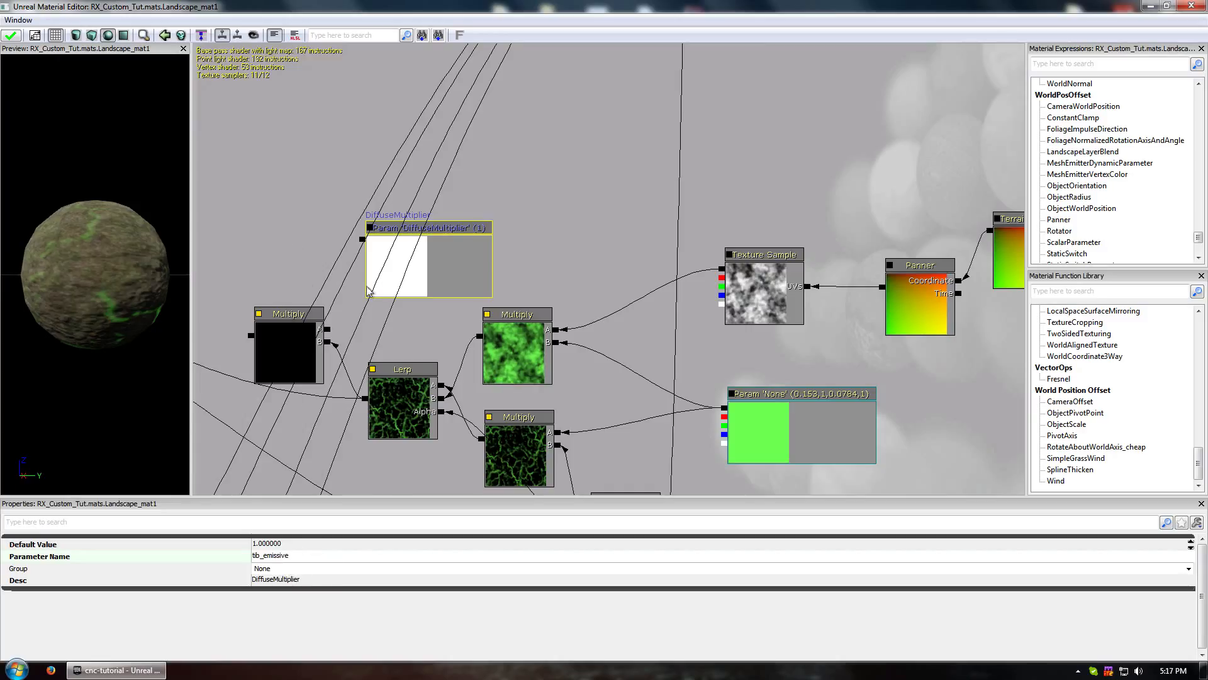
drag(291, 251, 340, 307)
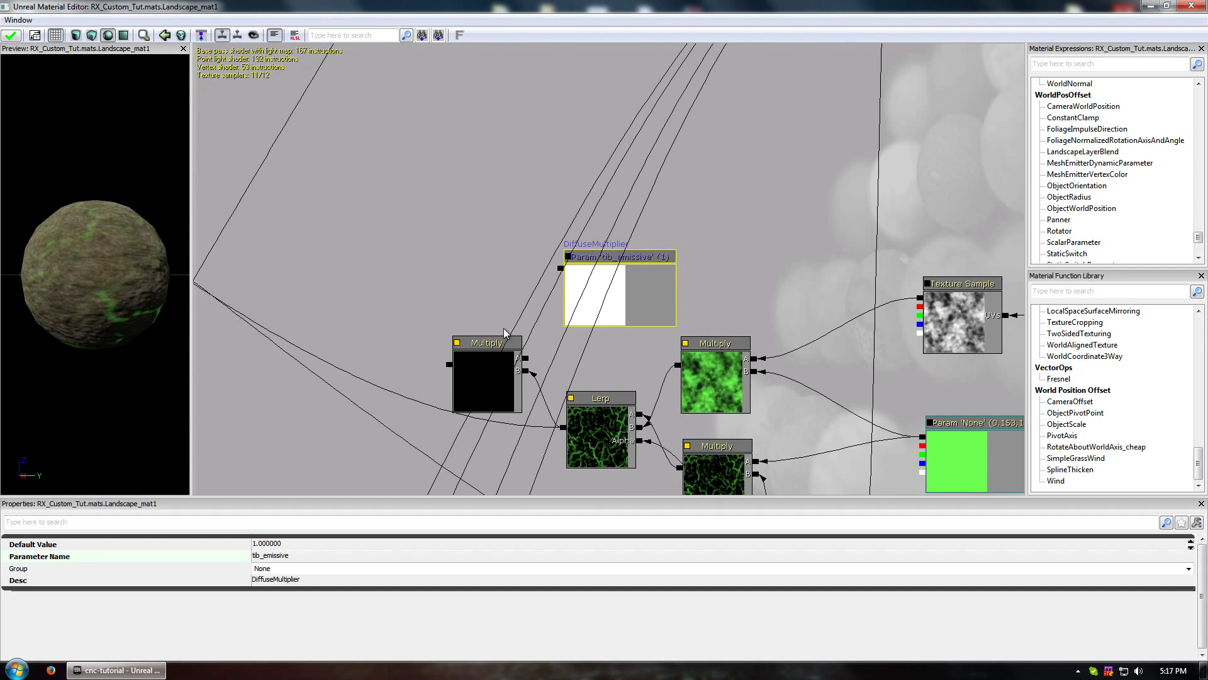
click(295, 556)
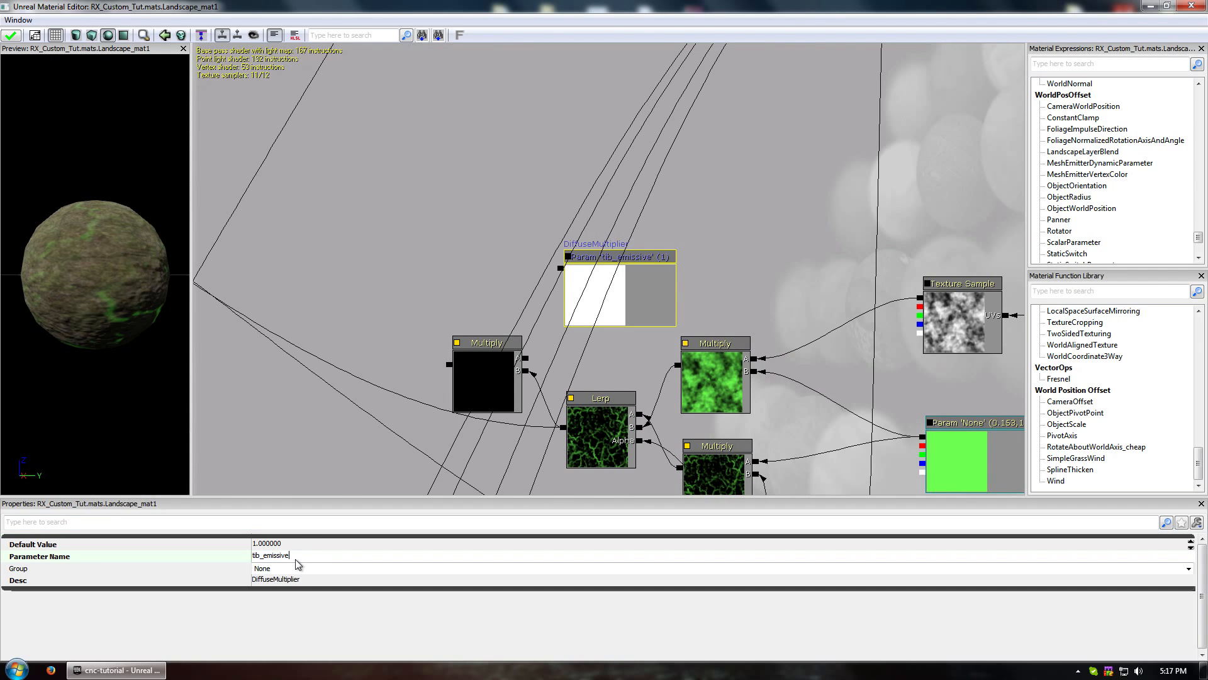
text(_)
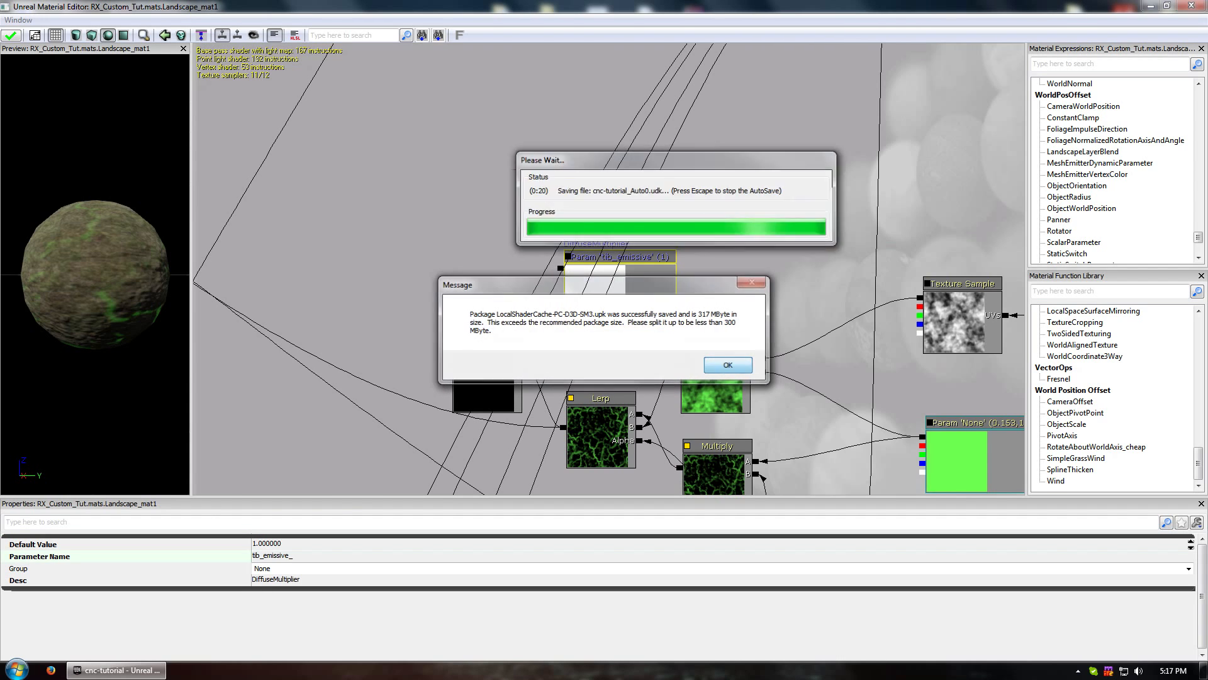
Connect the tib_emissive_ parameter to the new Multiply's A input and move the Lerp's outgoing link to the Multiply's output.
drag(561, 269, 525, 358)
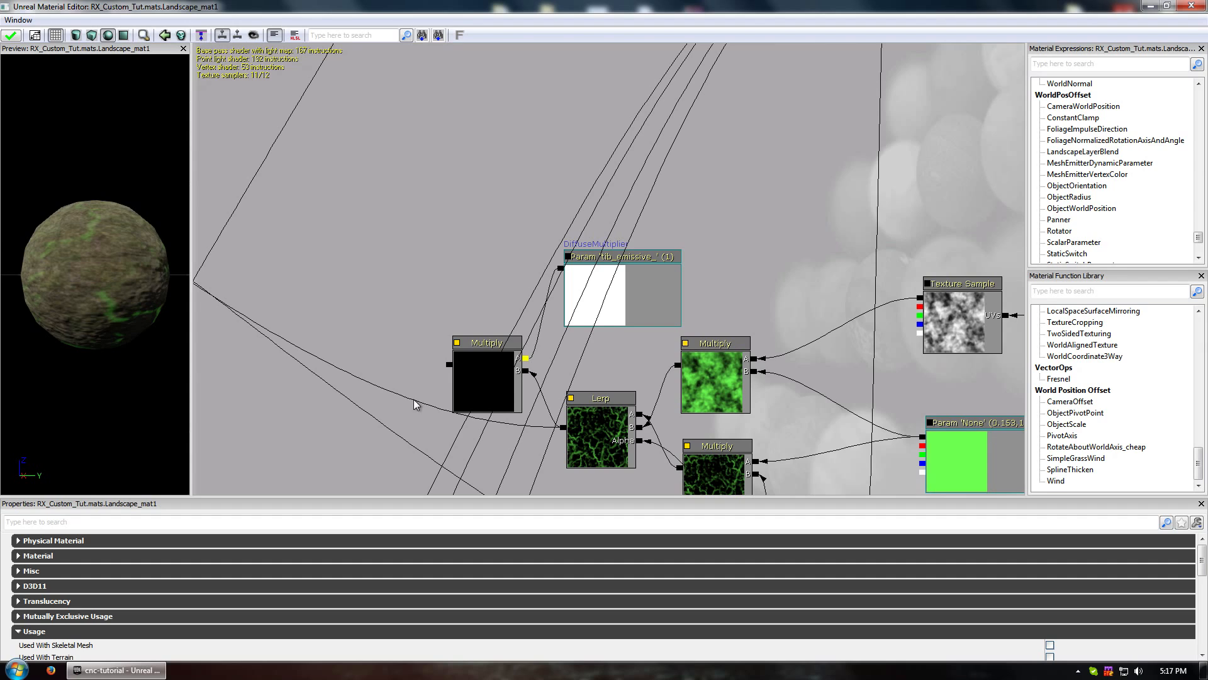
drag(561, 429, 562, 427)
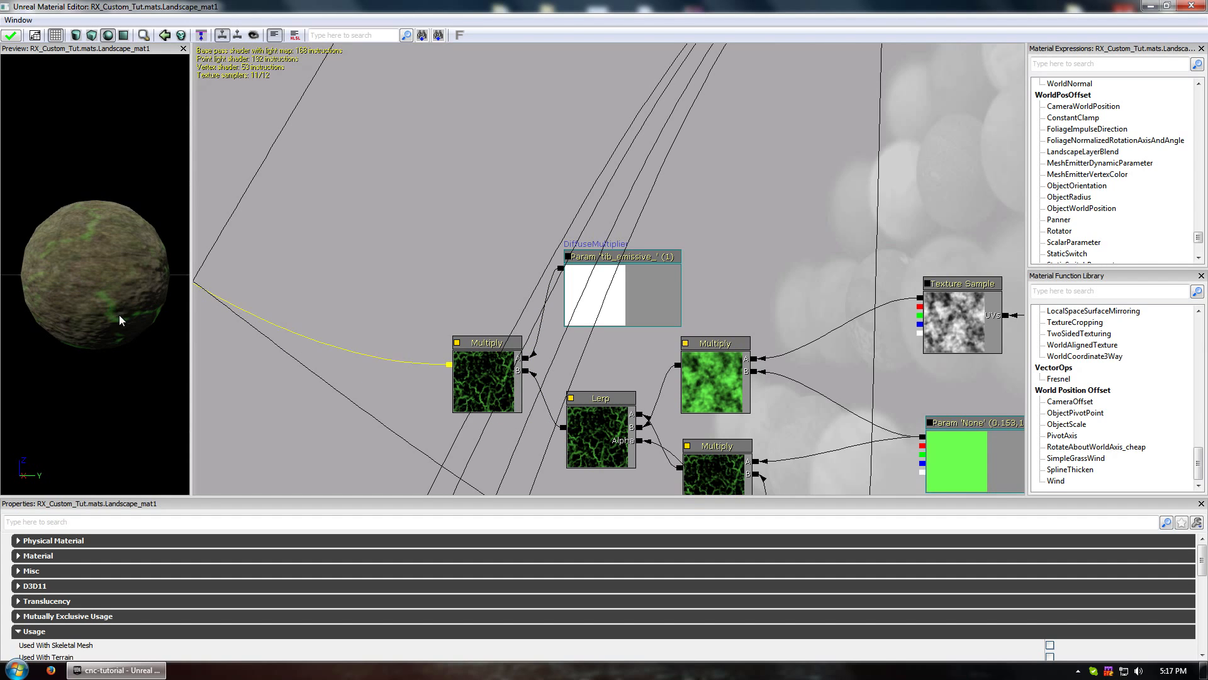
drag(120, 318, 101, 277)
Try a default value of 60 for the tib_emissive_ parameter and check the glow on the preview sphere.
click(592, 289)
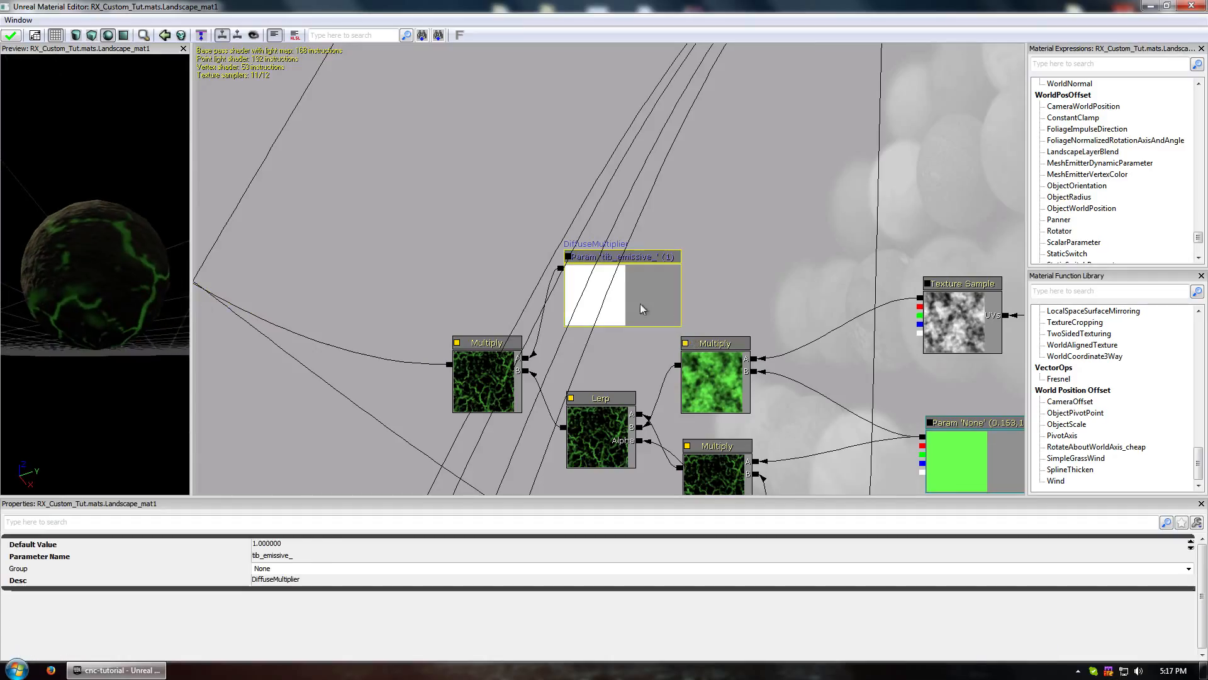
click(287, 544)
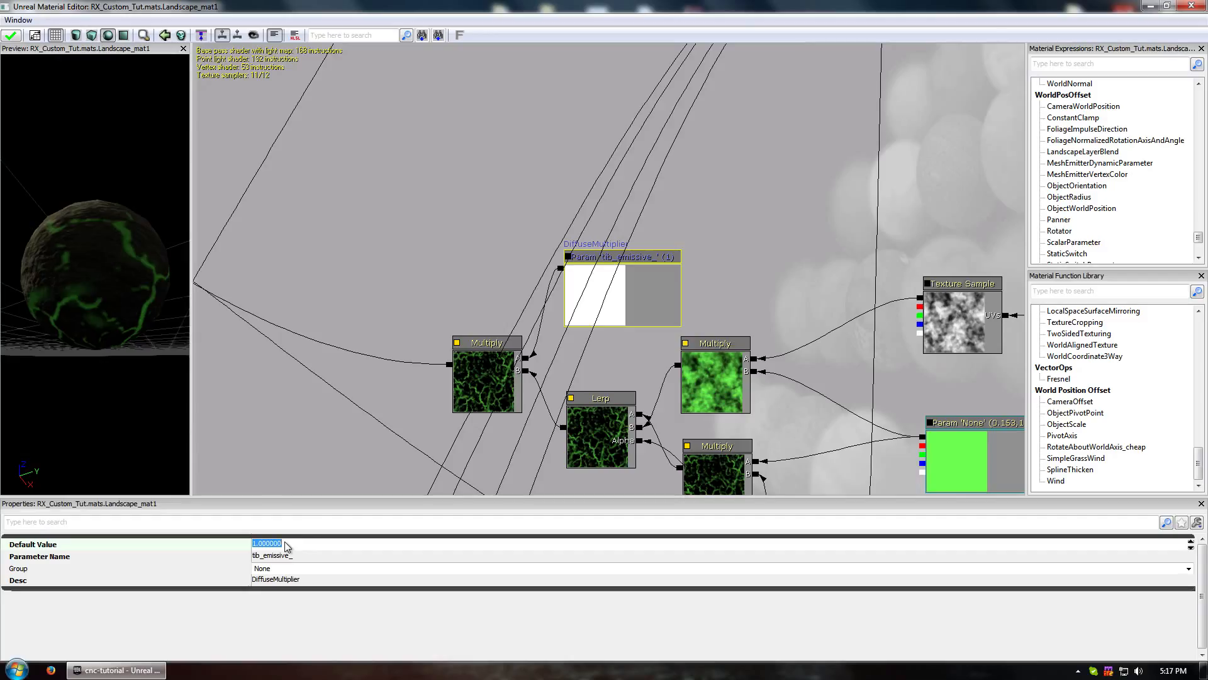
text(60)
key(Return)
drag(43, 272, 104, 271)
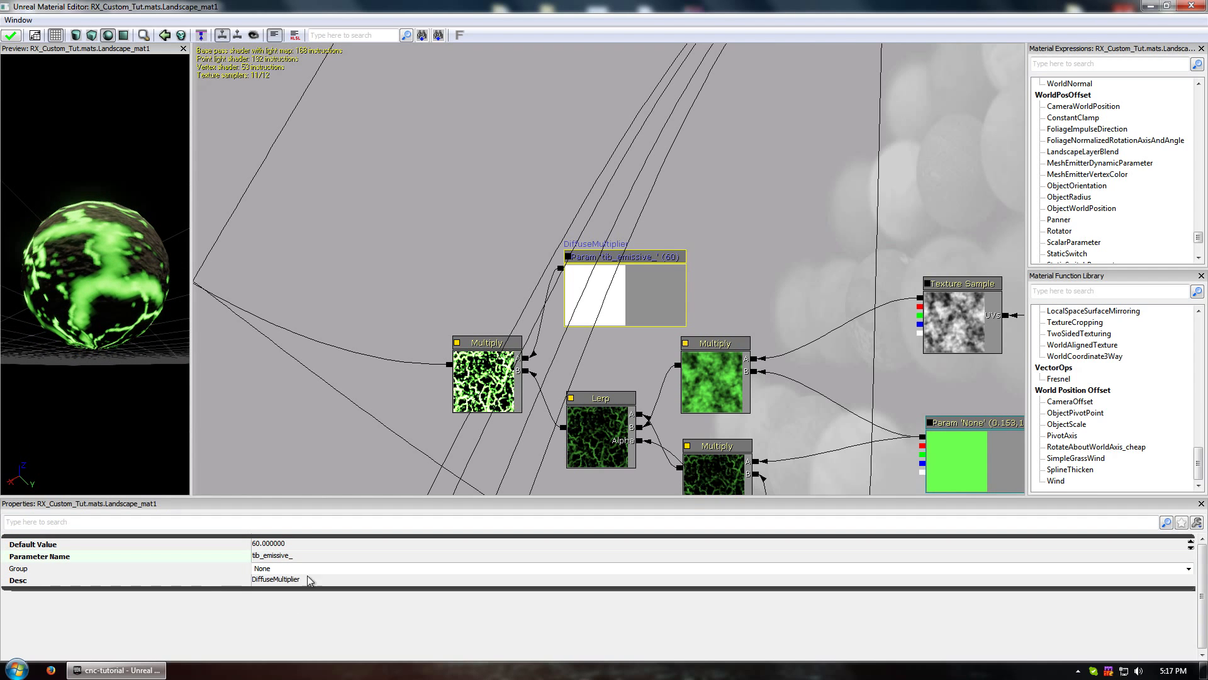
Set the emissive parameter's default value to 15 and correct its name to tib_emissive.
click(276, 543)
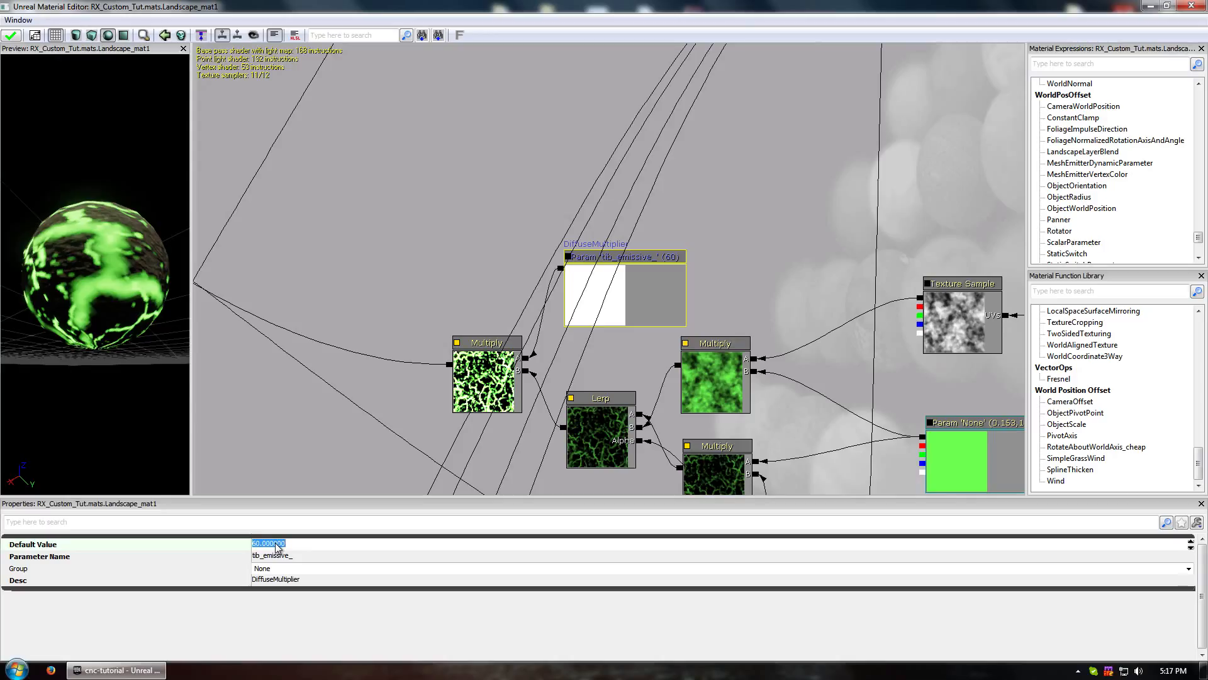
text(15)
click(287, 557)
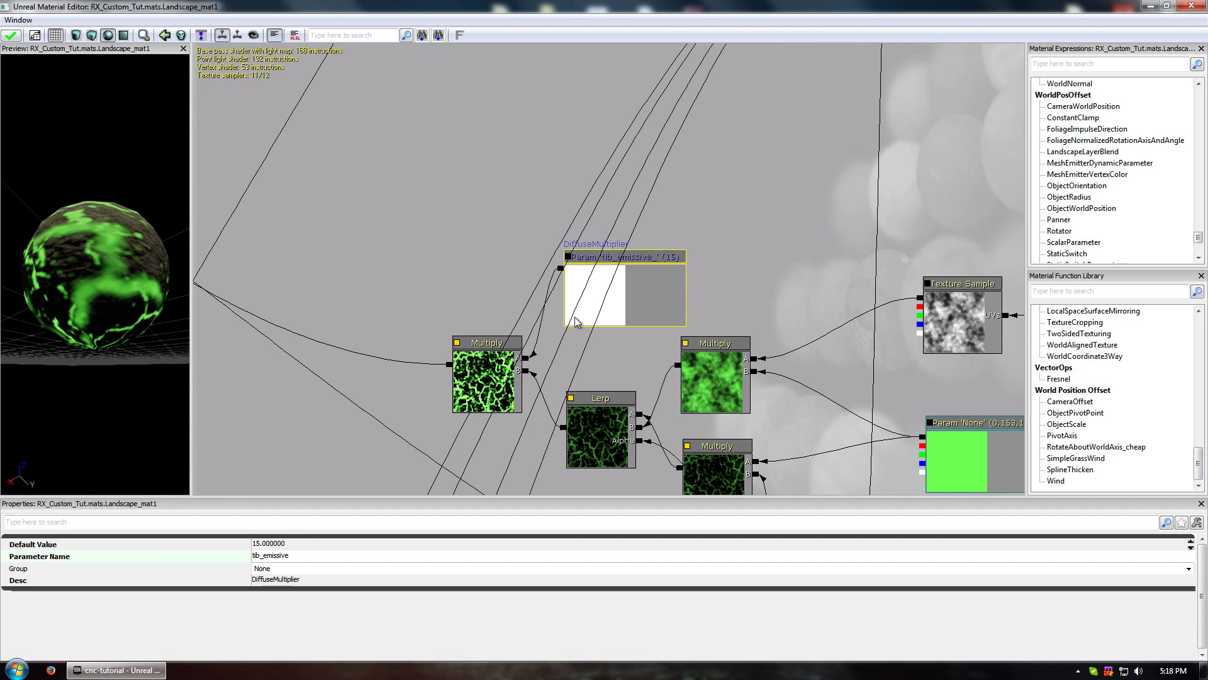
drag(78, 265, 194, 291)
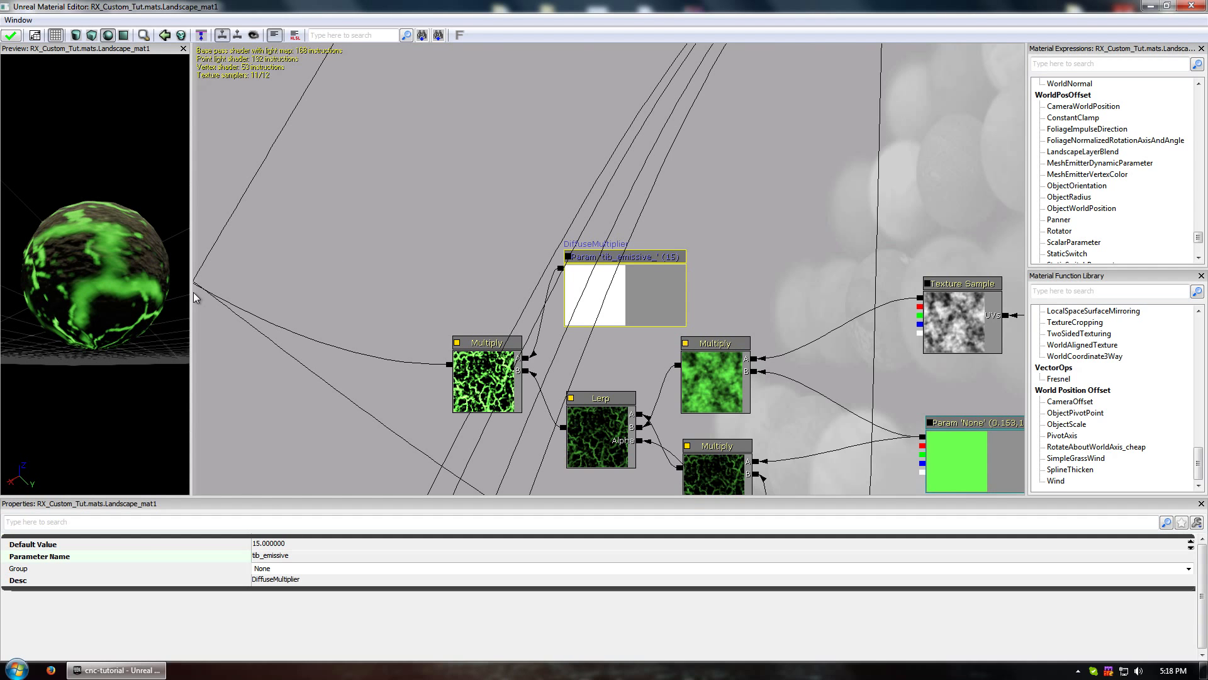
Apply the material changes with the editor window moved aside, and check the glowing tib1 field in the level.
drag(374, 281, 633, 245)
drag(528, 5, 925, 85)
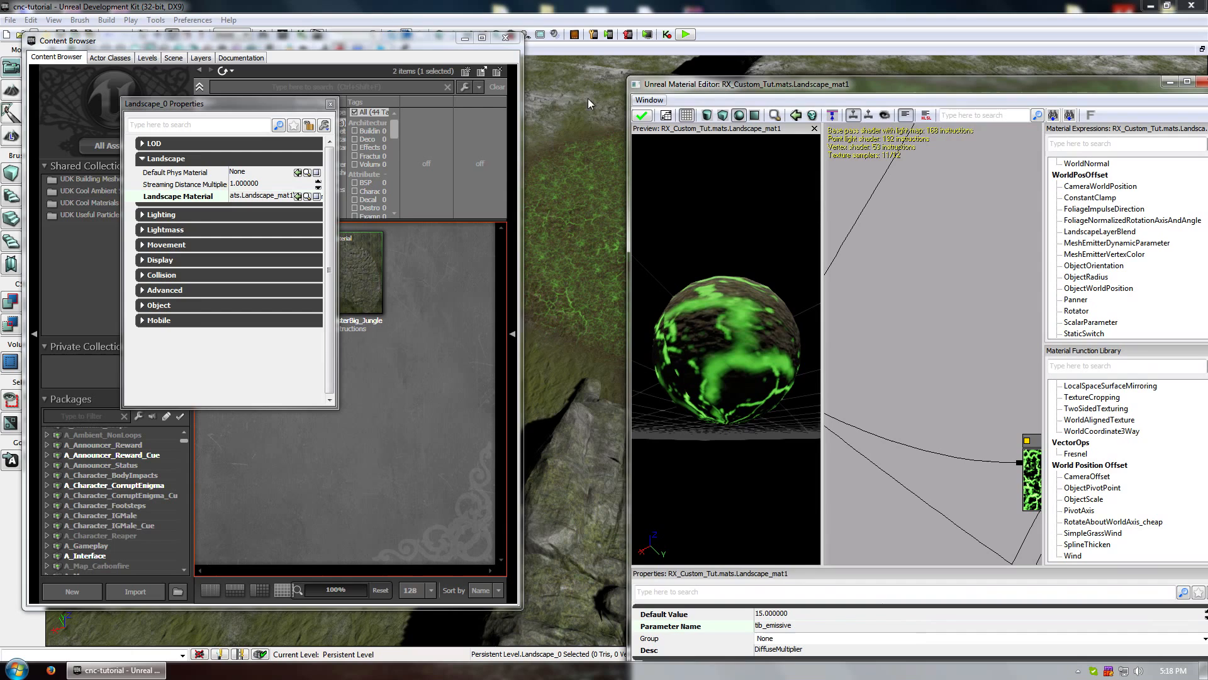
click(639, 112)
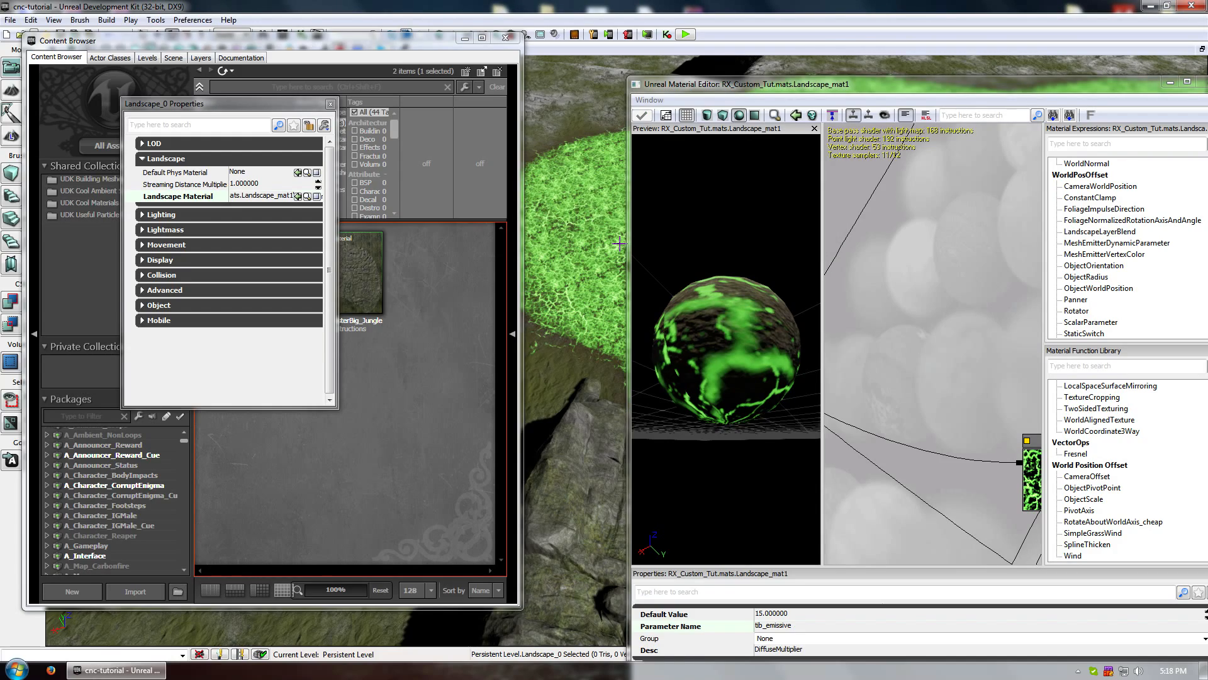
drag(850, 83, 1014, 109)
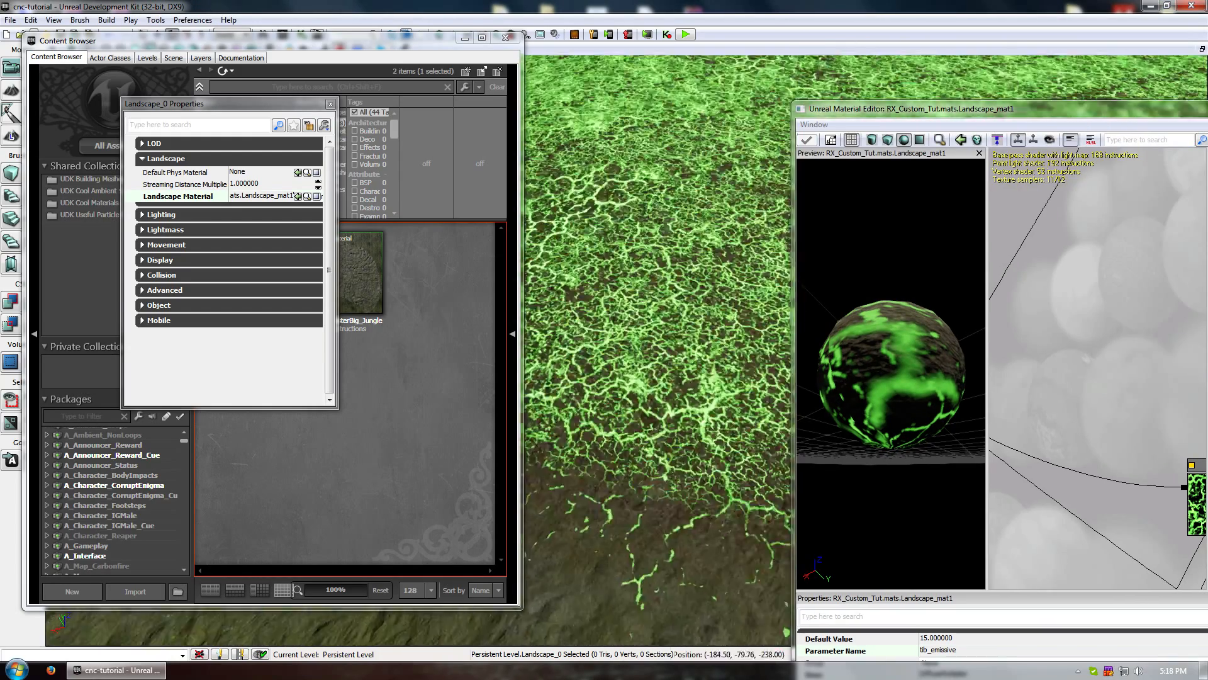
right_drag(654, 352, 654, 315)
Lower the tib_emissive default value to 6, apply the material, and close the Material Editor.
drag(1015, 110, 729, 28)
drag(743, 254, 767, 314)
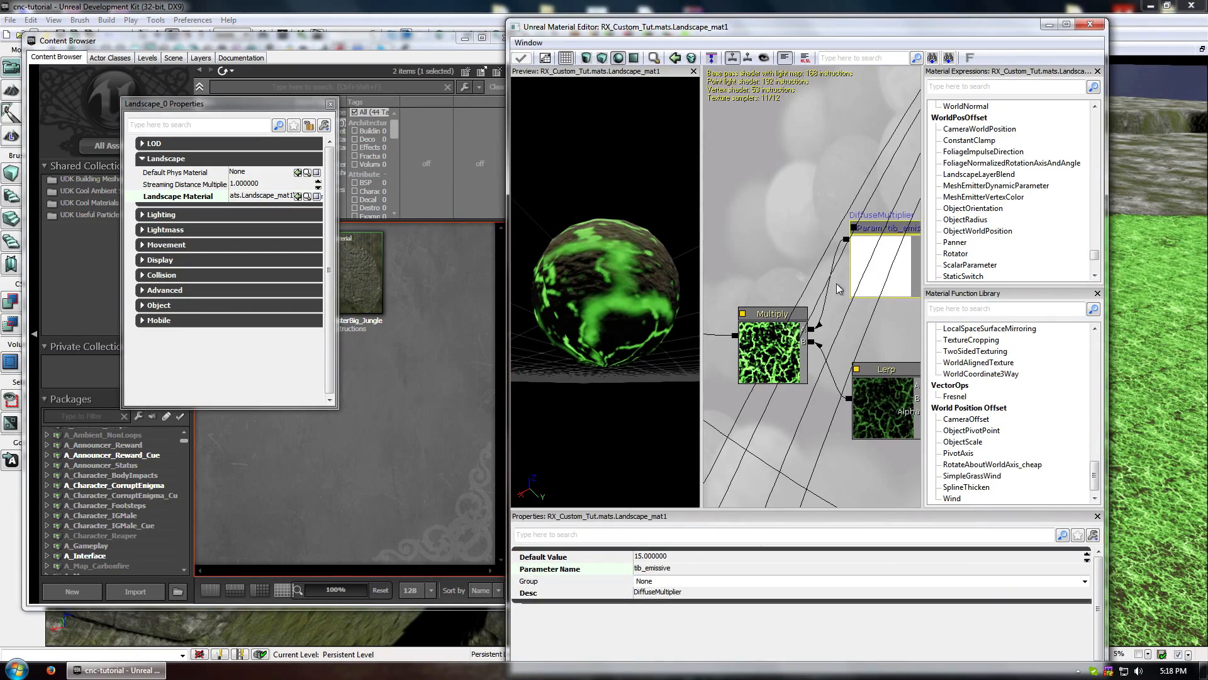
drag(837, 287, 841, 286)
click(668, 557)
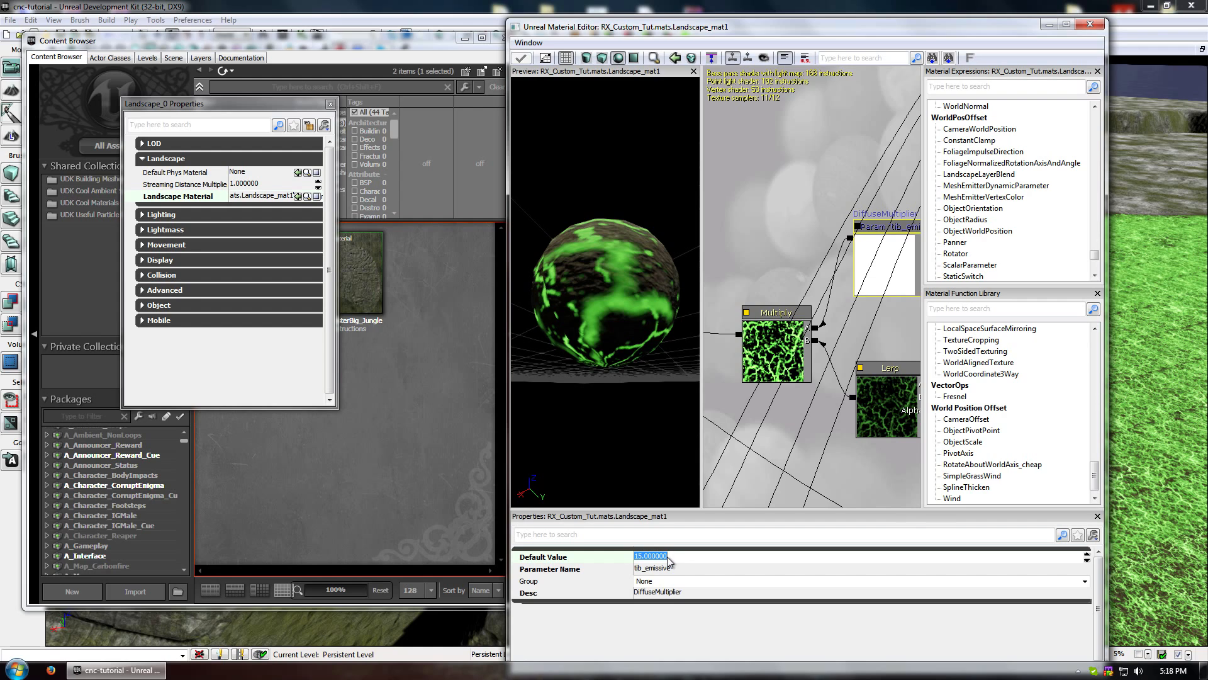
text(6)
click(520, 60)
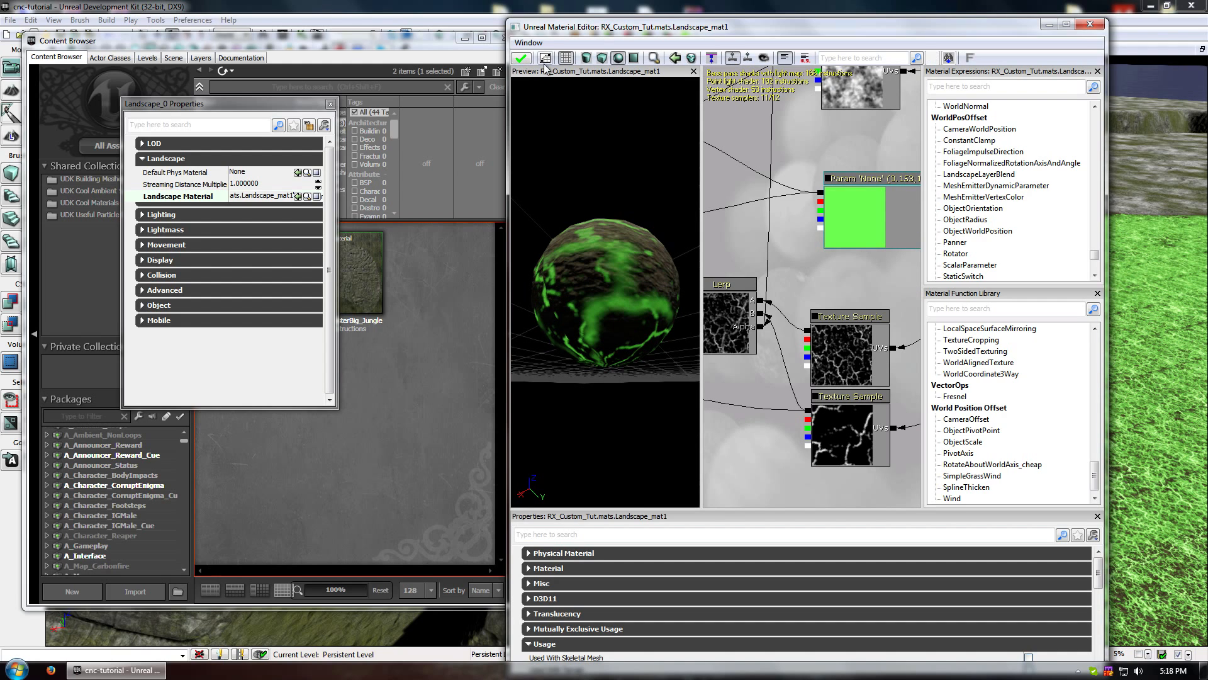
click(520, 59)
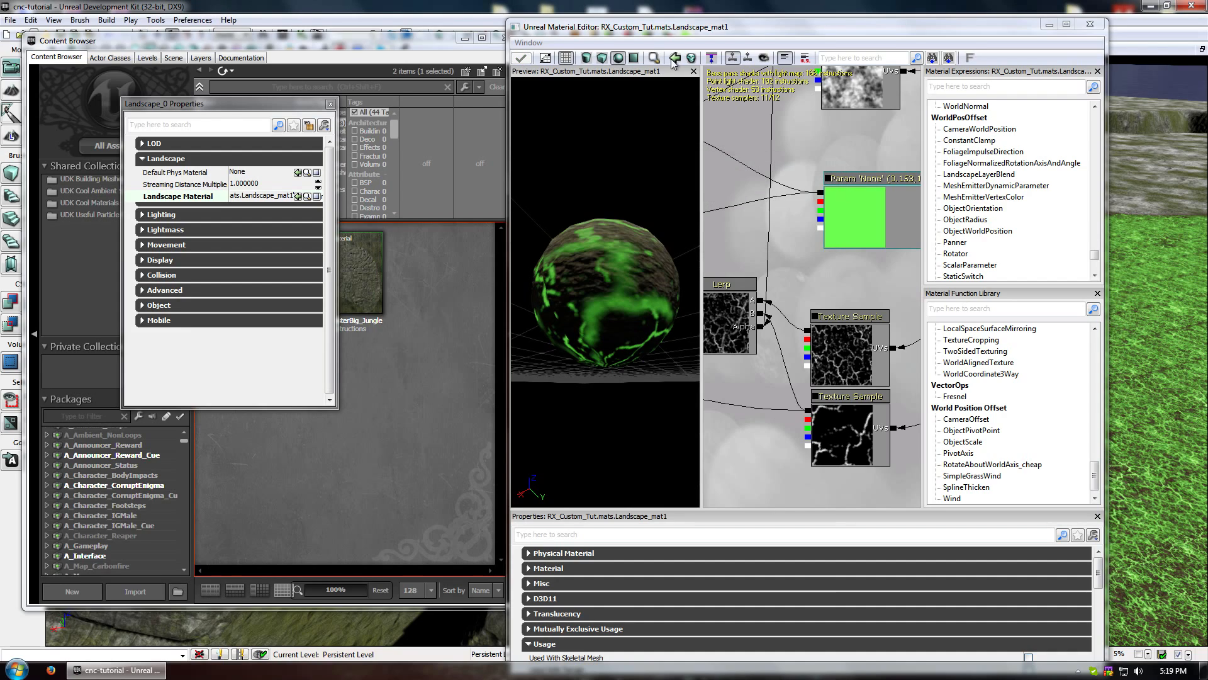
click(1091, 24)
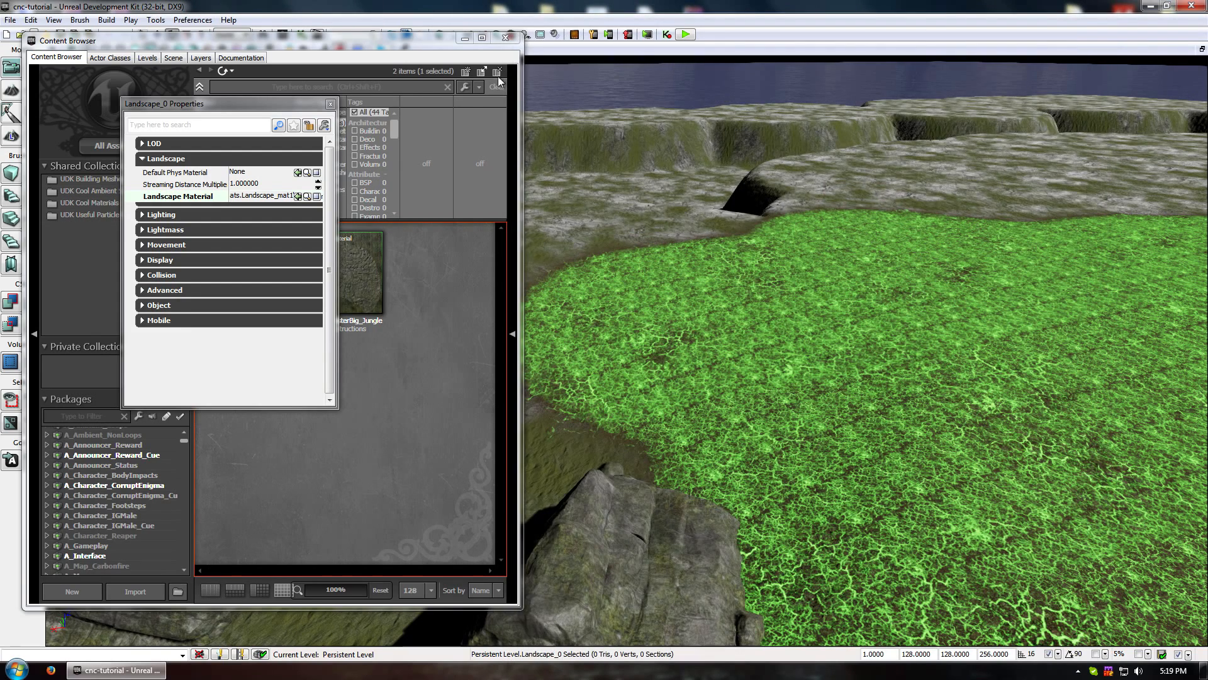
Close the Content Browser and inspect the glowing tib1 field and the rock cliffs across the level.
click(505, 38)
right_drag(604, 340, 604, 315)
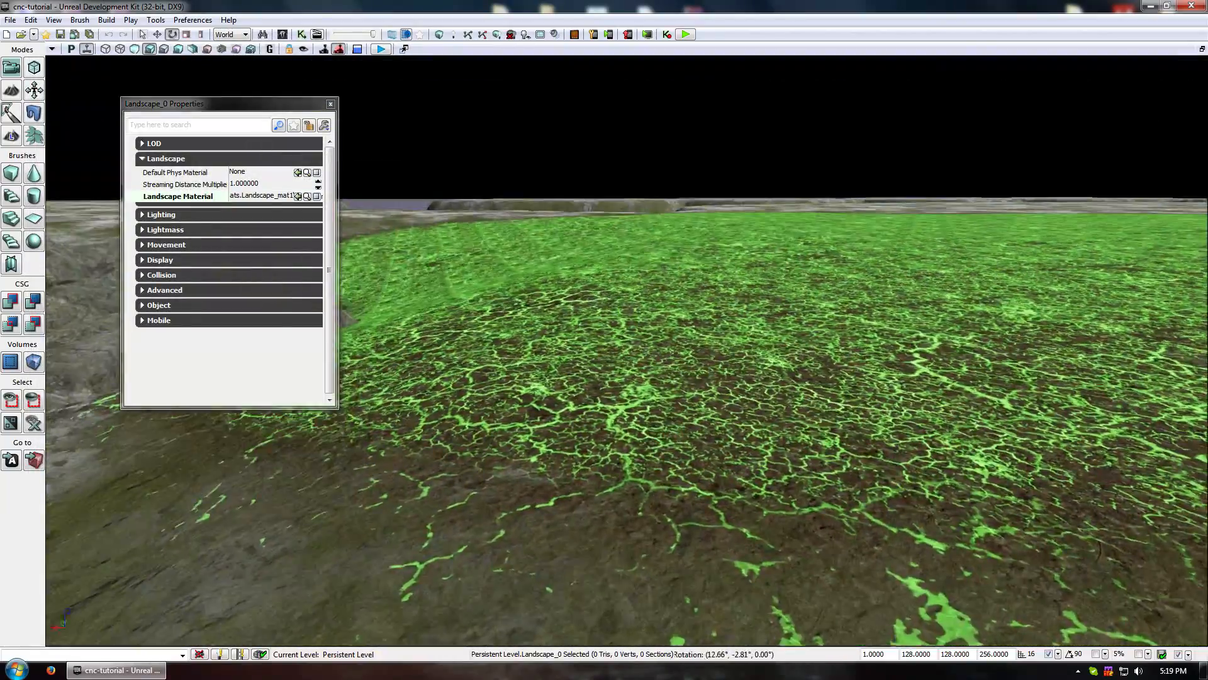
drag(604, 340, 541, 441)
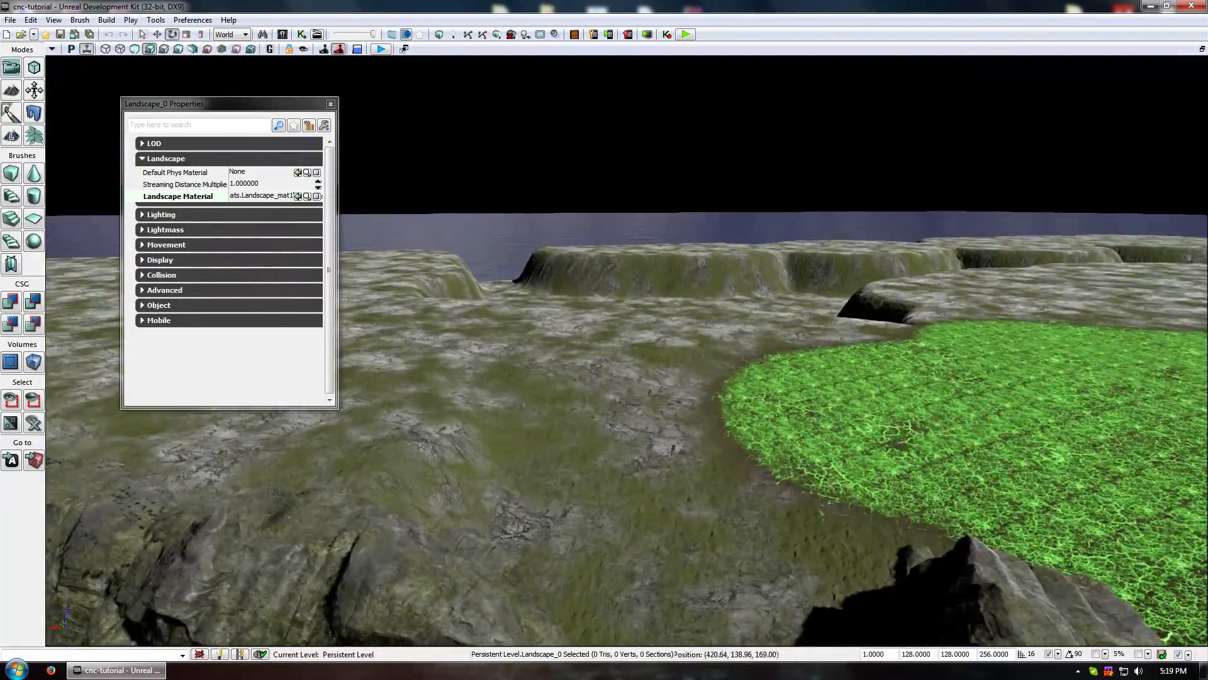
right_drag(604, 340, 671, 311)
drag(993, 296, 925, 421)
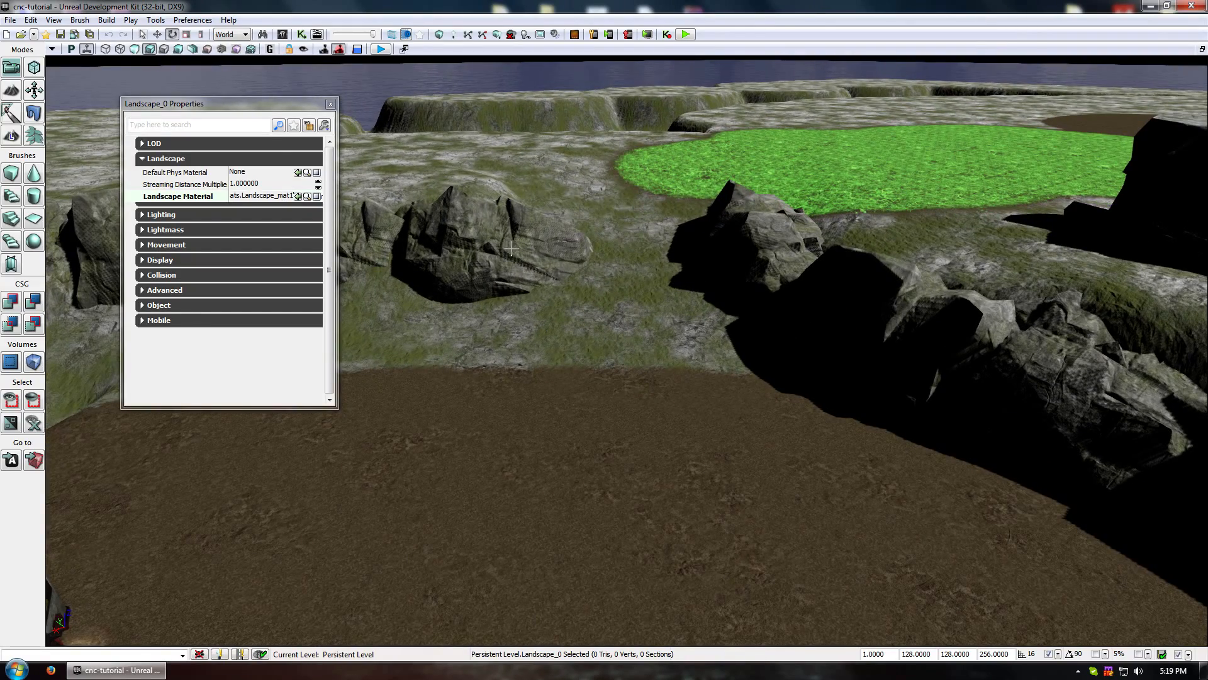
right_drag(925, 421, 669, 399)
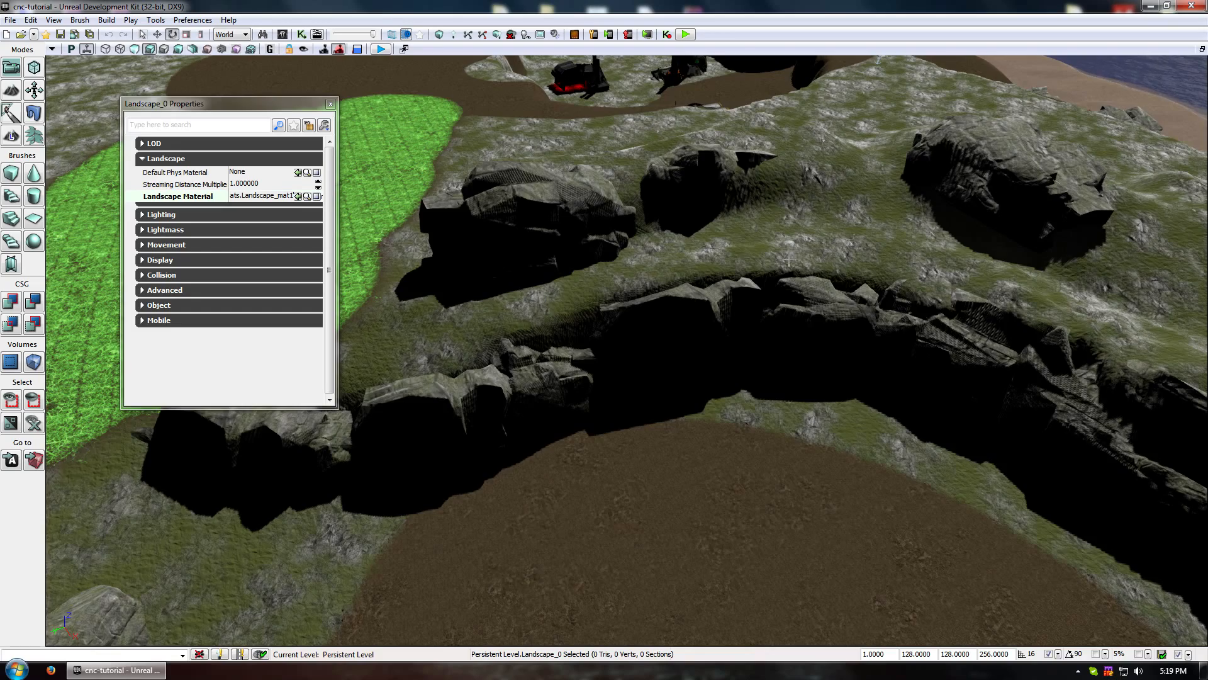
right_drag(788, 259, 775, 266)
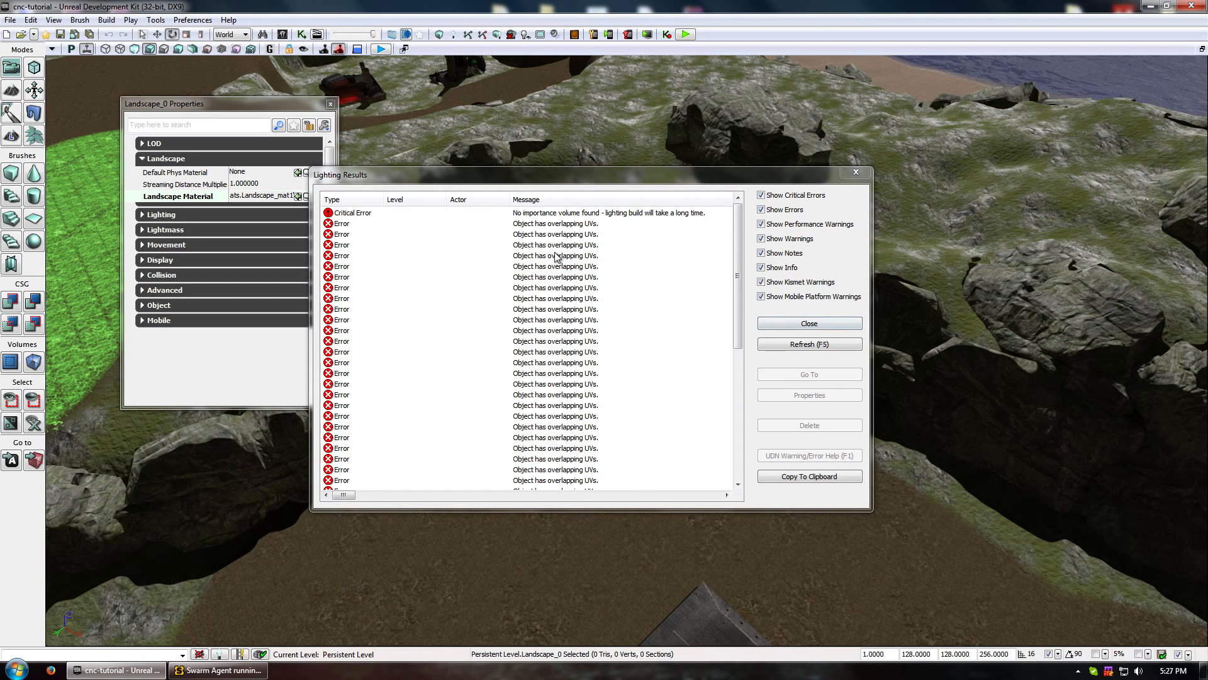
Review the critical error in the lighting build results, and close the results and the landscape properties.
drag(739, 232, 736, 188)
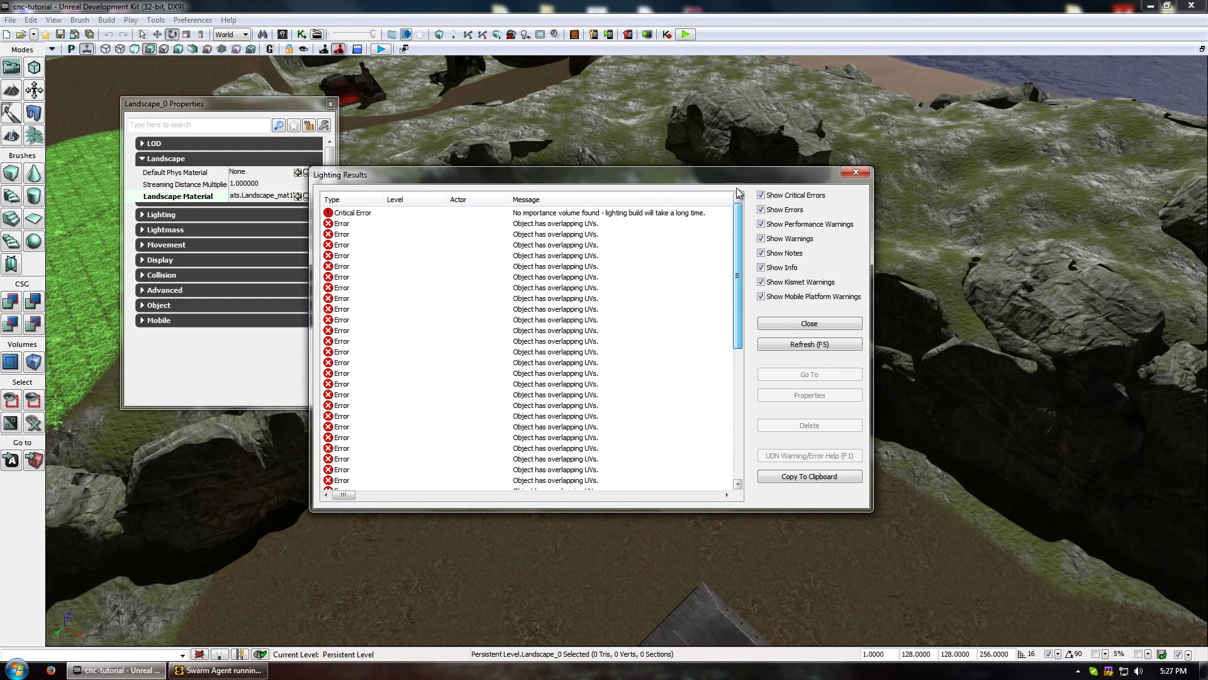
click(626, 214)
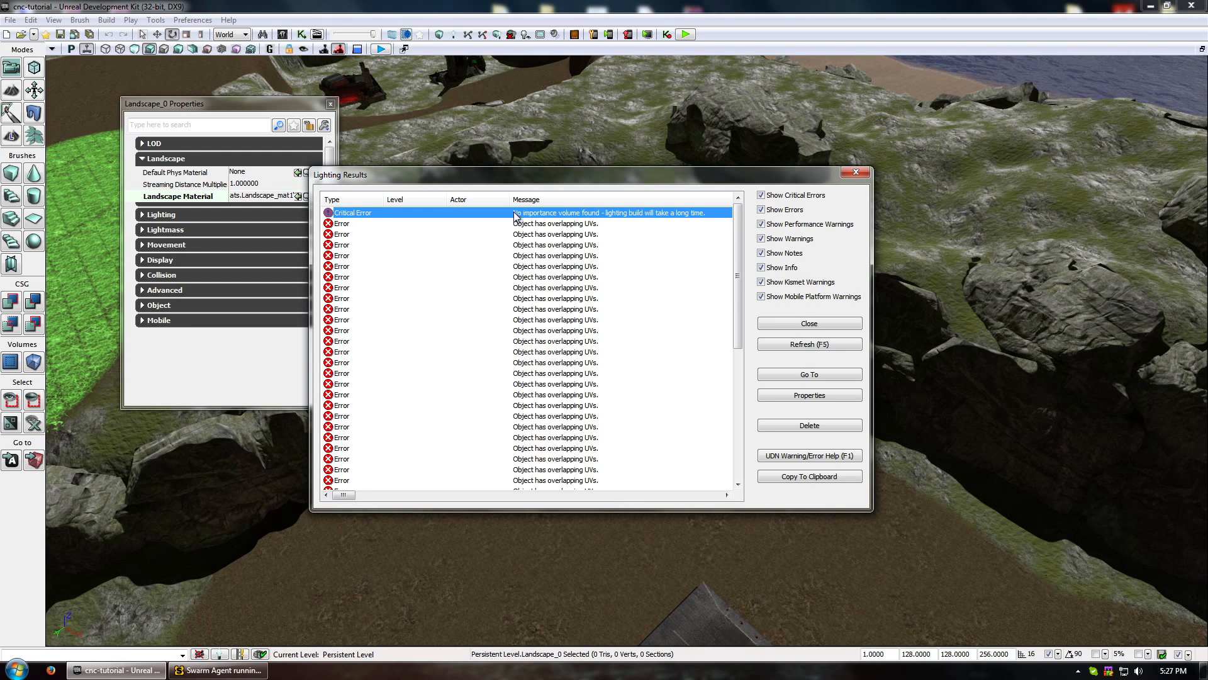
click(856, 174)
click(329, 104)
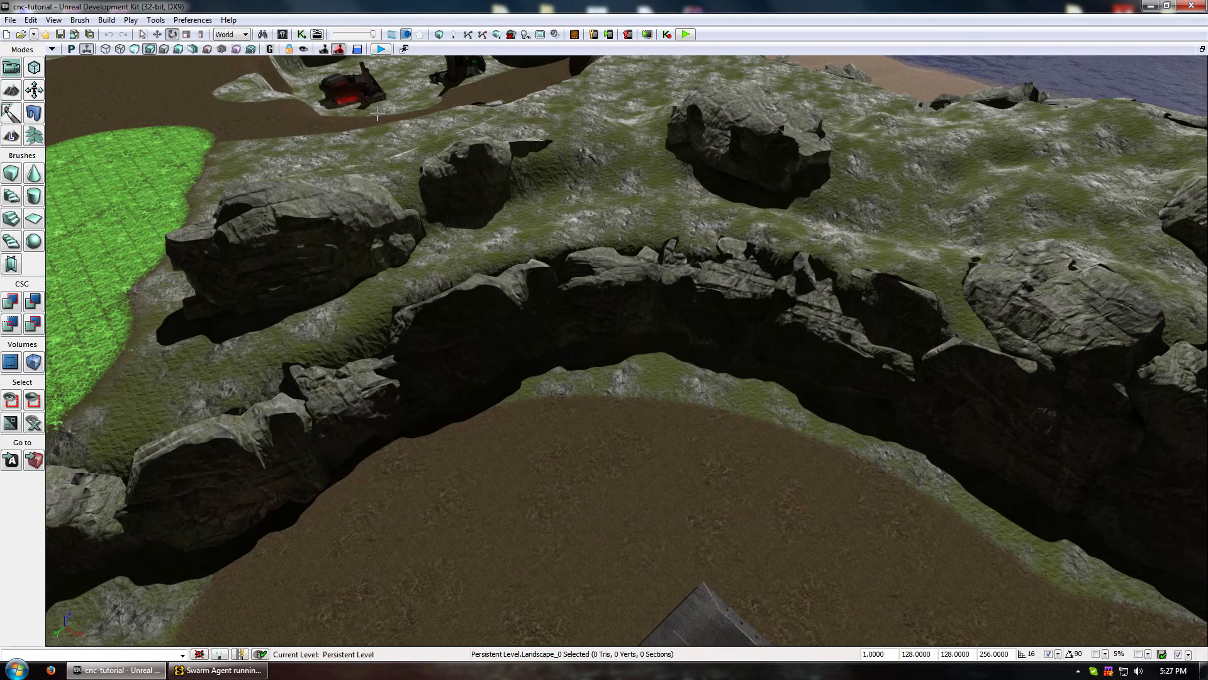
Examine the baked lighting on the cliffs, boulders and buildings, and view the whole island from above.
drag(662, 212, 620, 270)
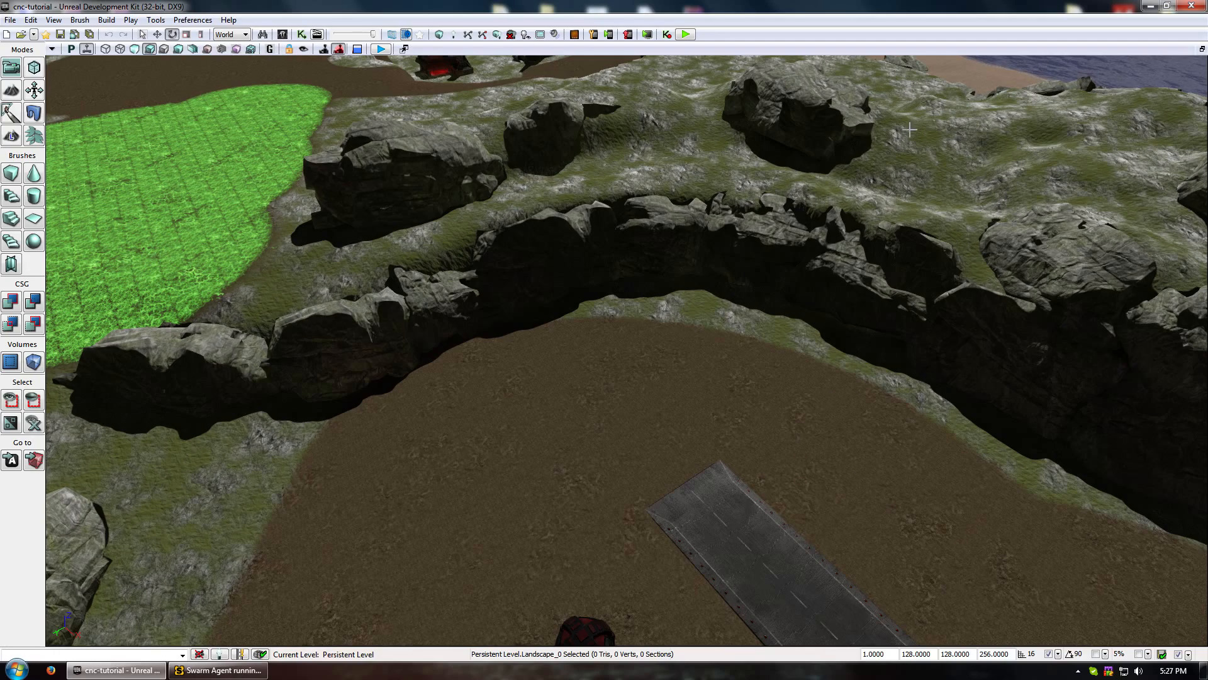
right_drag(756, 364, 605, 414)
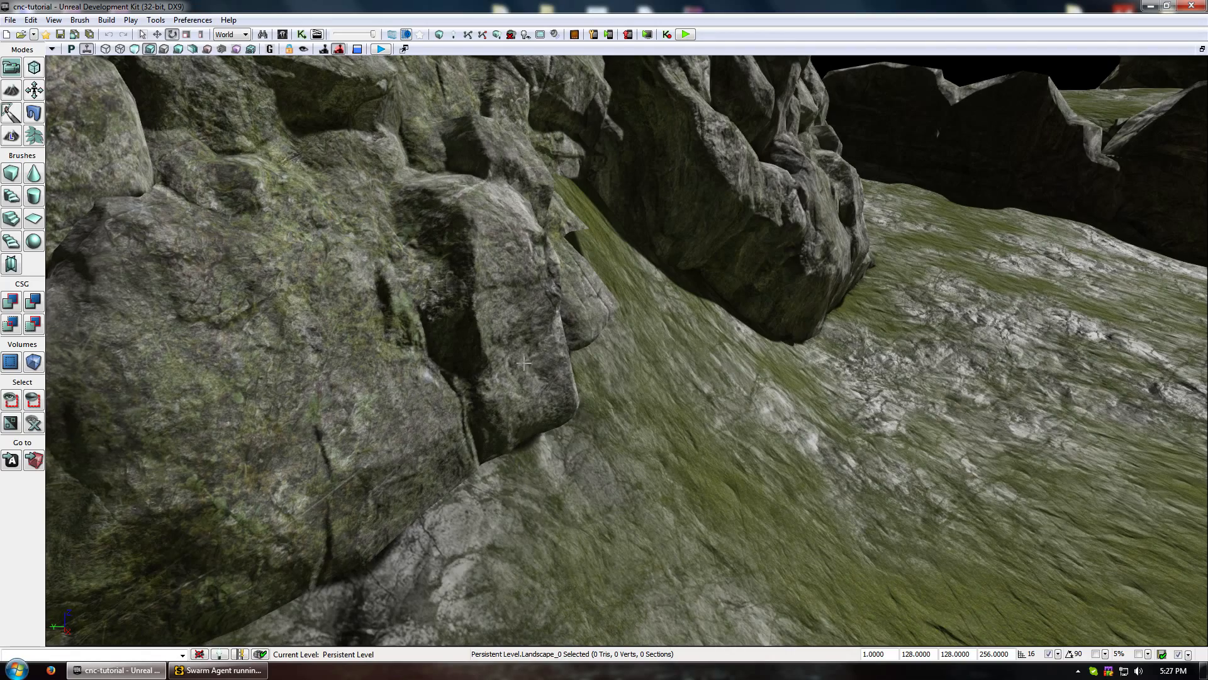
mouse_move(599, 377)
right_down()
mouse_move(969, 378)
mouse_move(748, 389)
mouse_move(723, 346)
mouse_move(723, 409)
mouse_move(717, 371)
mouse_move(600, 376)
right_up()
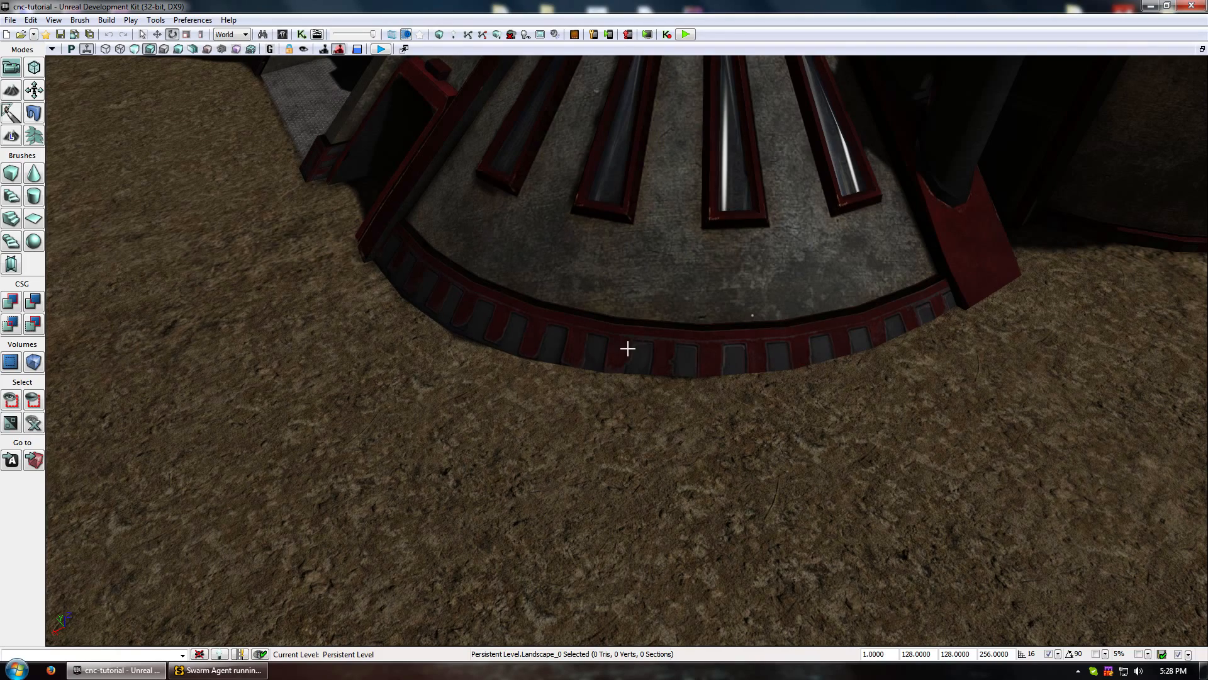
right_drag(1051, 269, 647, 425)
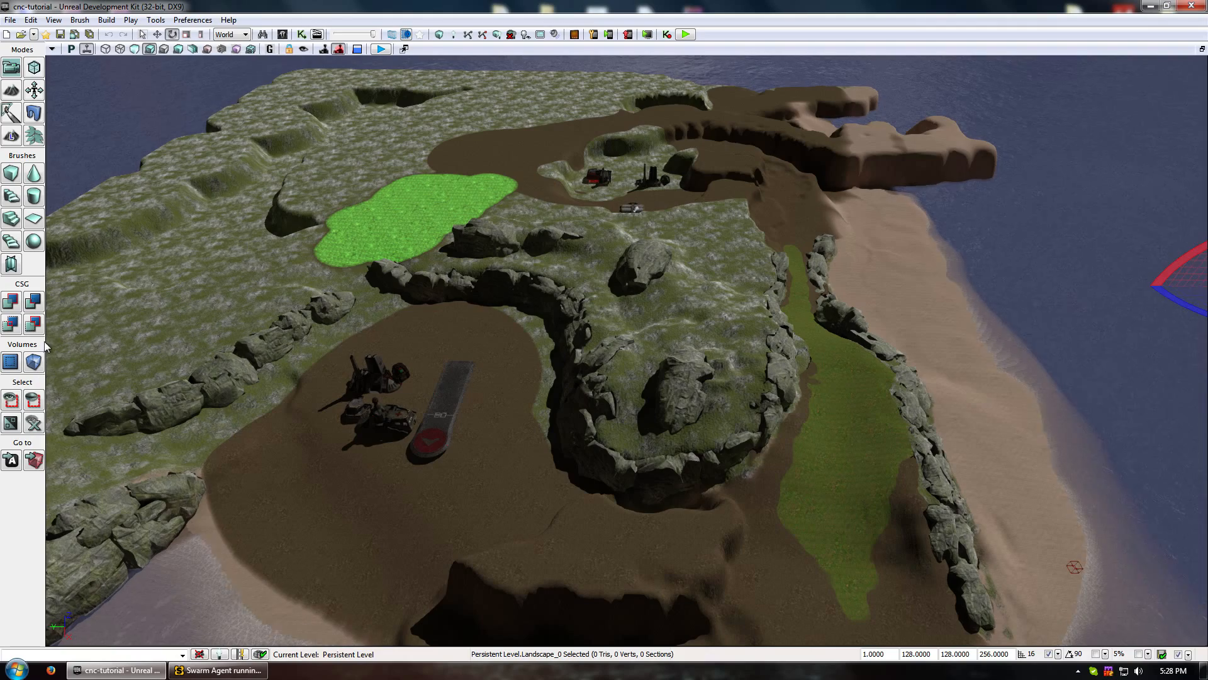
drag(117, 301, 807, 340)
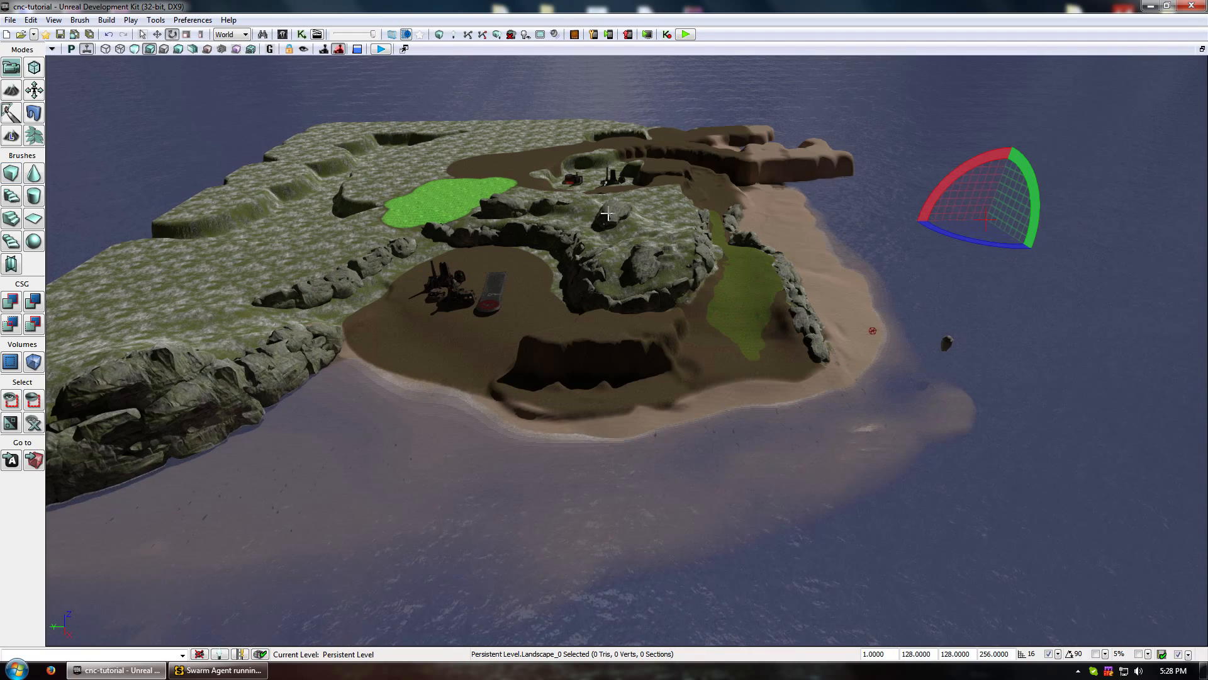
Build a cube brush at the boulder on the central plateau and select the brush.
click(609, 214)
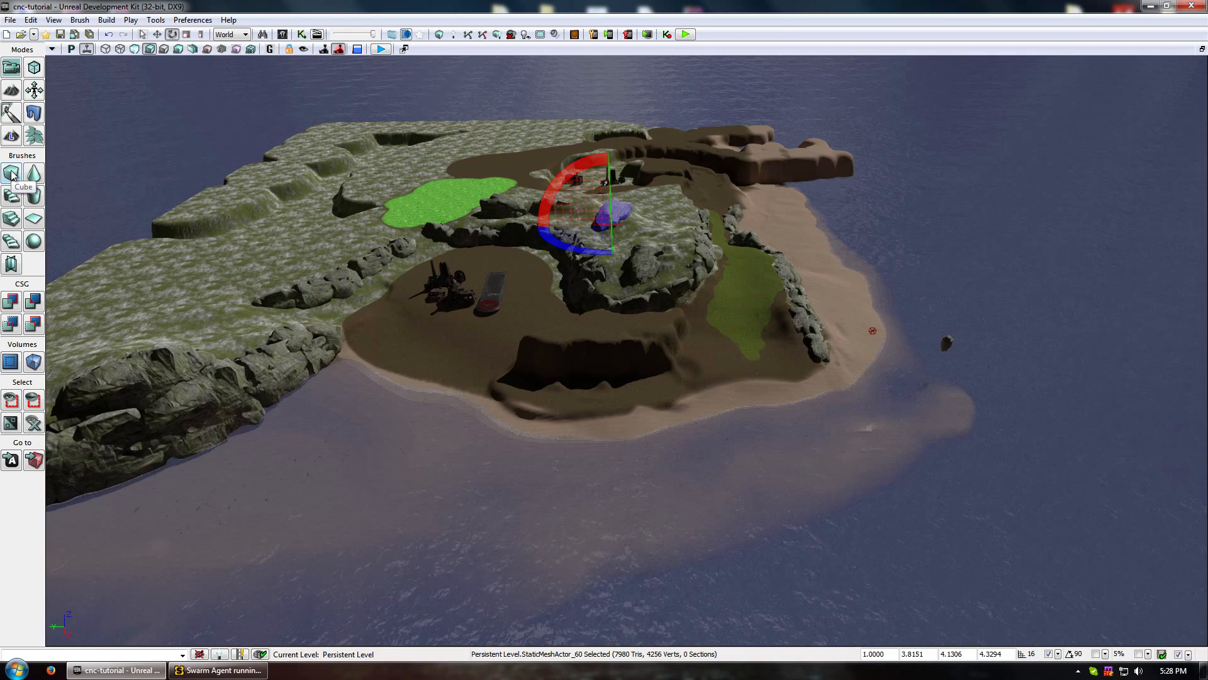
click(507, 343)
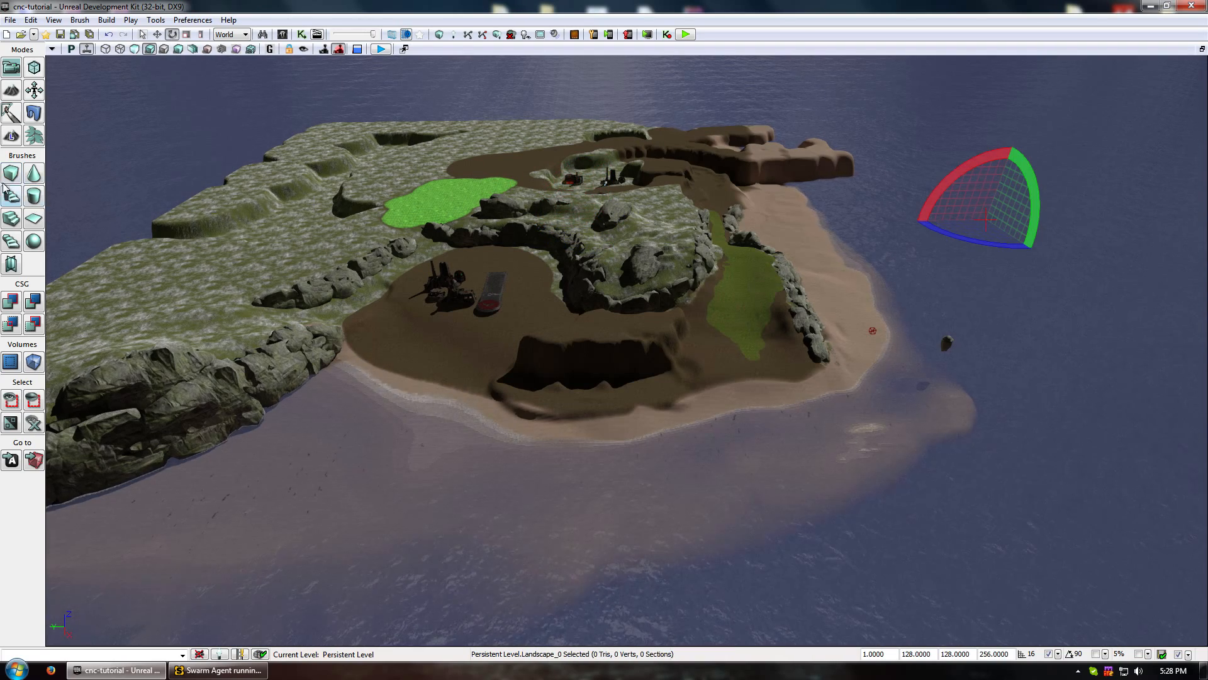
click(613, 214)
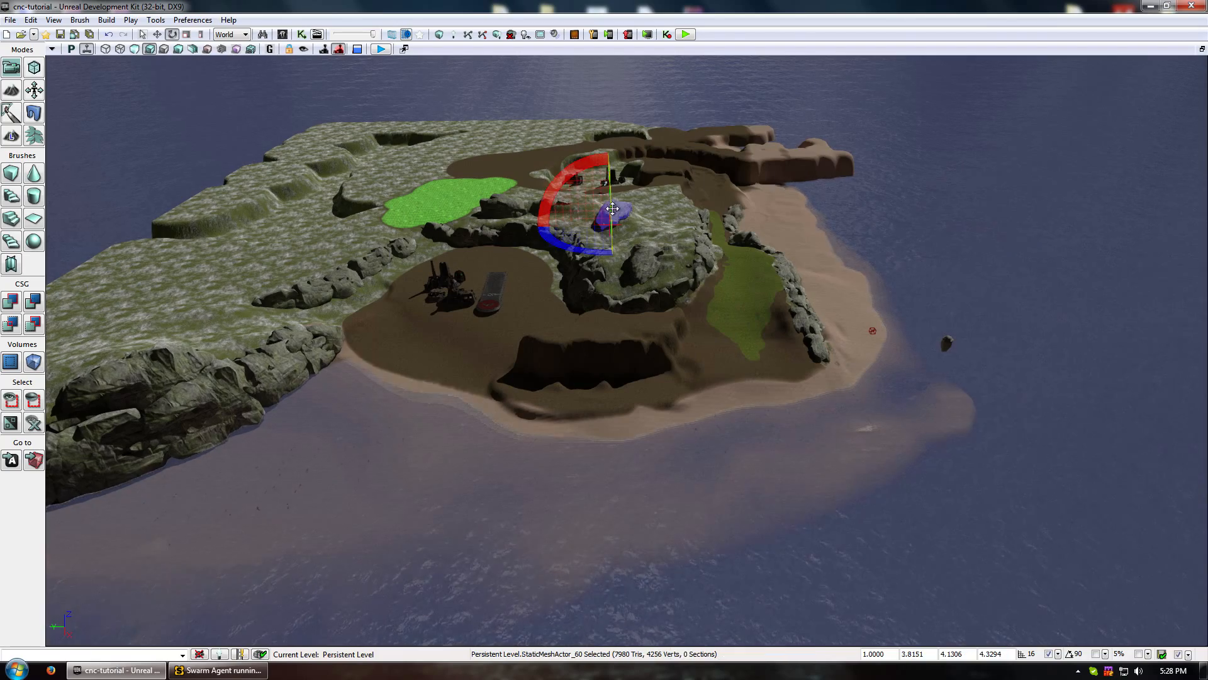
key(Home)
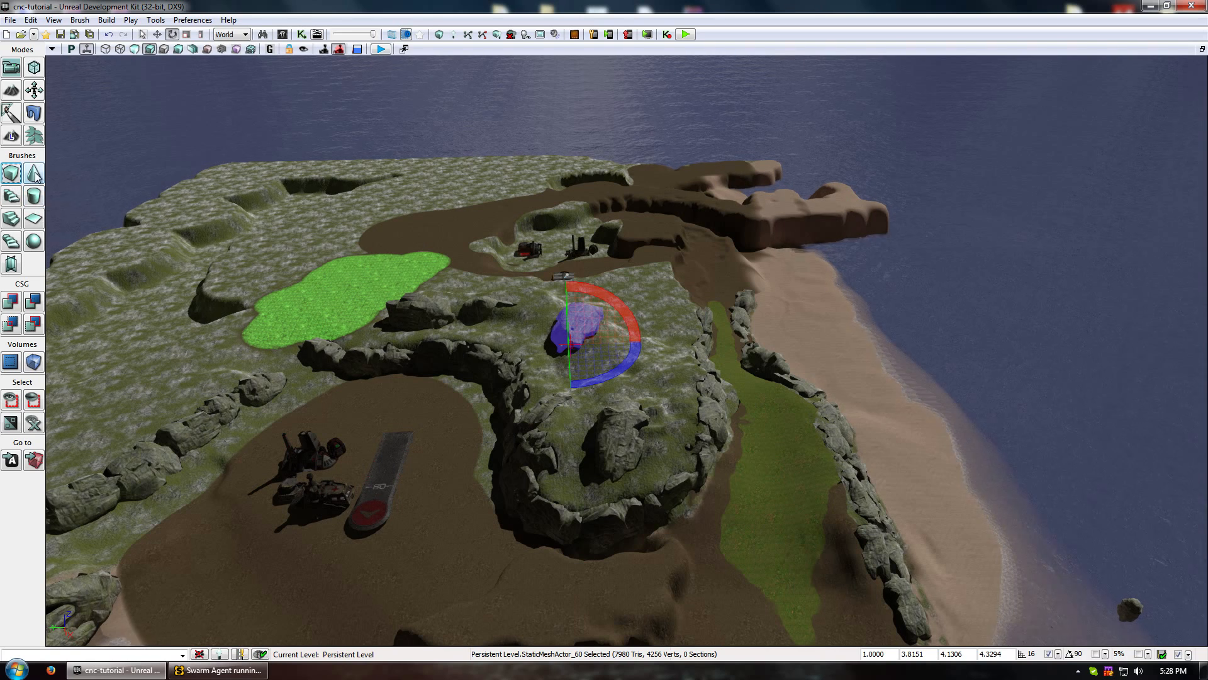
mouse_move(388, 239)
mouse_down()
mouse_move(389, 327)
mouse_move(389, 239)
mouse_up()
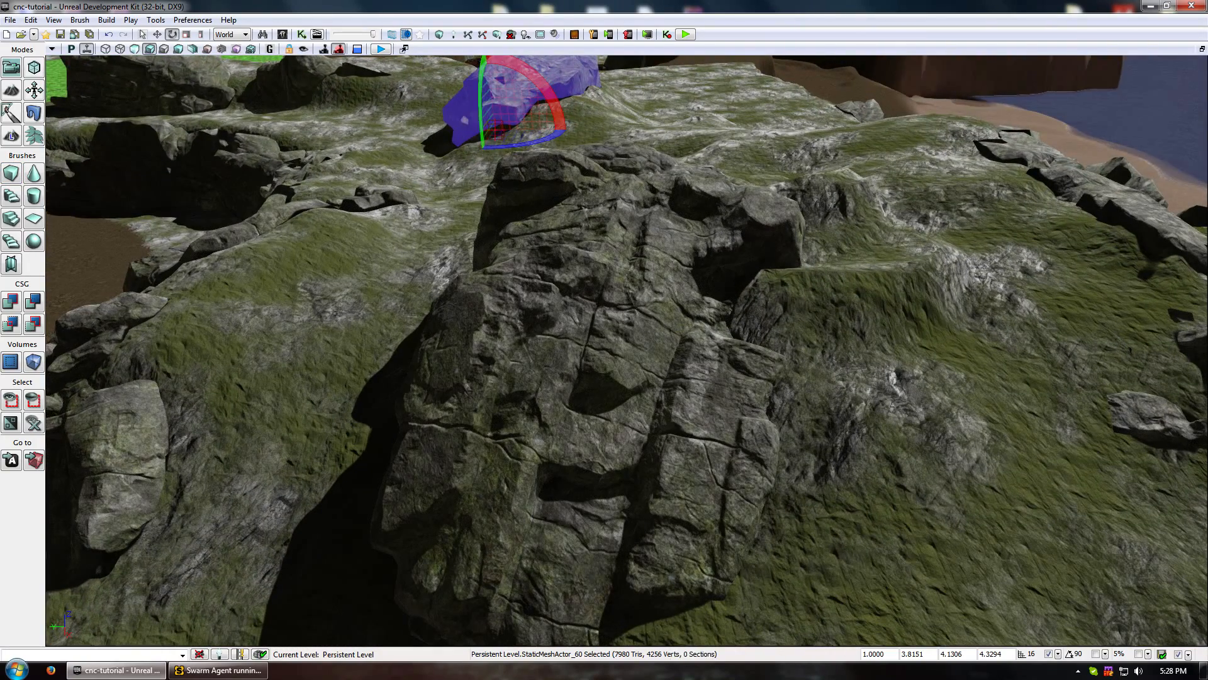
click(415, 100)
click(491, 122)
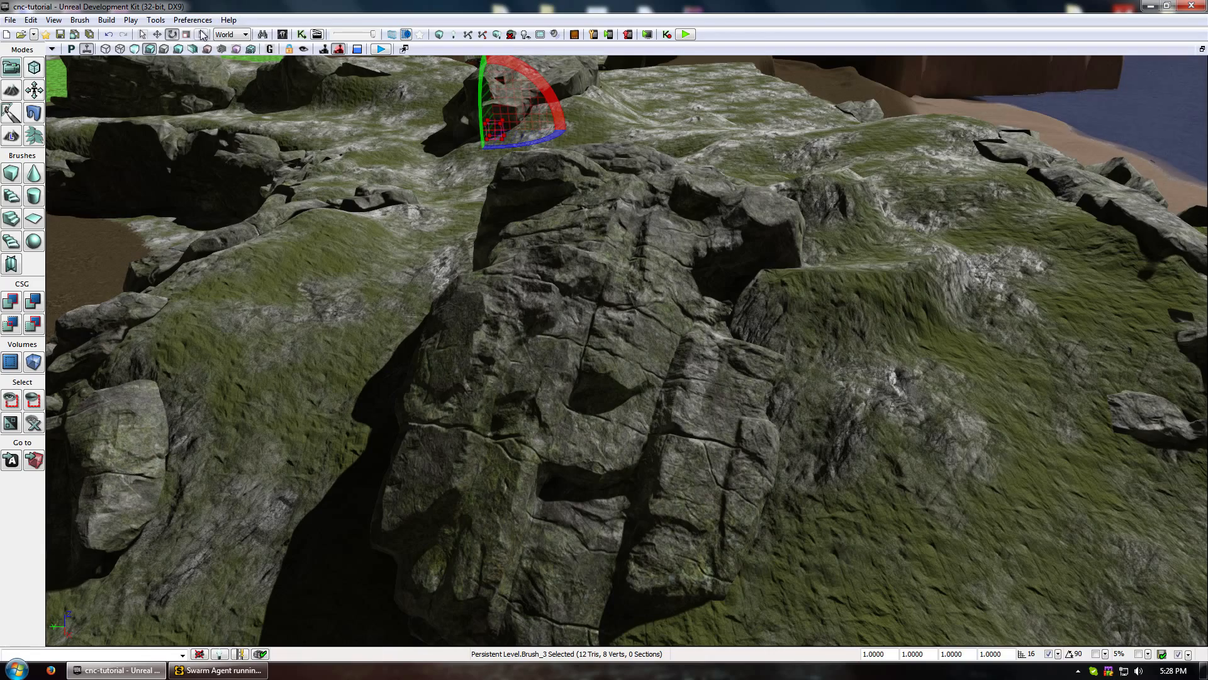
Scale the cube brush up uniformly into a large box around the central plateau and base area.
click(157, 34)
mouse_move(402, 355)
mouse_down()
mouse_move(402, 302)
mouse_move(407, 369)
mouse_up()
key(space)
key(space)
mouse_move(518, 265)
mouse_down()
mouse_move(579, 188)
mouse_move(74, 158)
mouse_up()
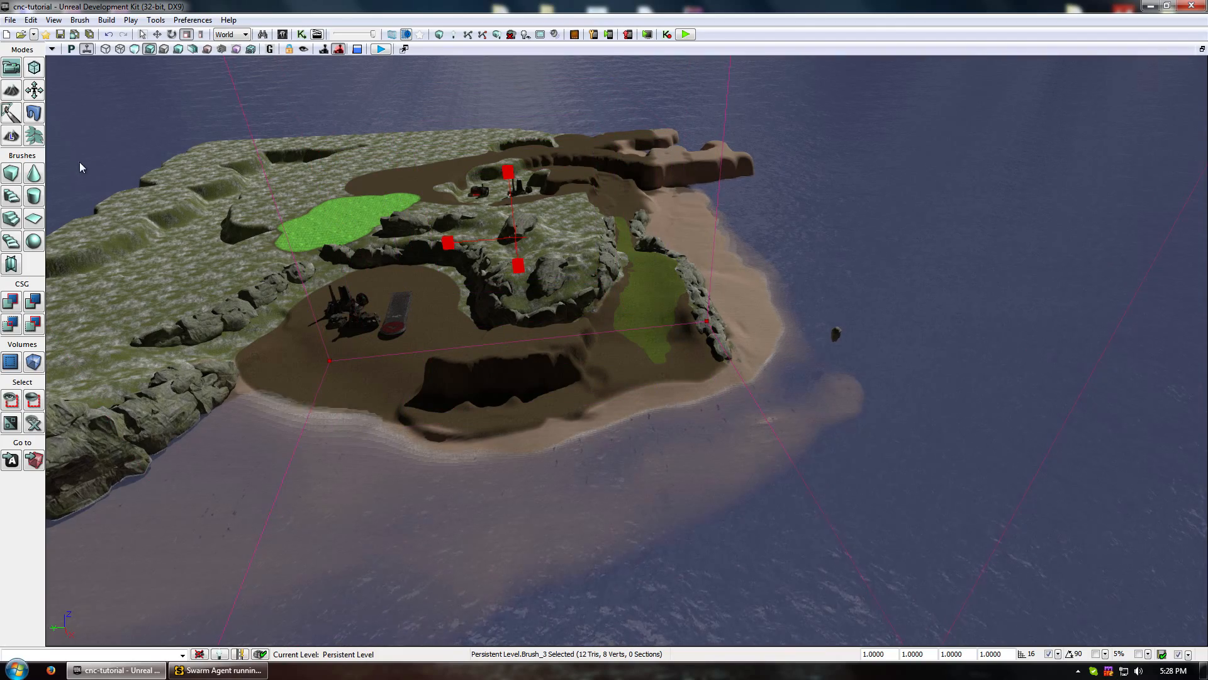
mouse_move(312, 305)
right_down()
mouse_move(293, 255)
mouse_move(254, 216)
right_up()
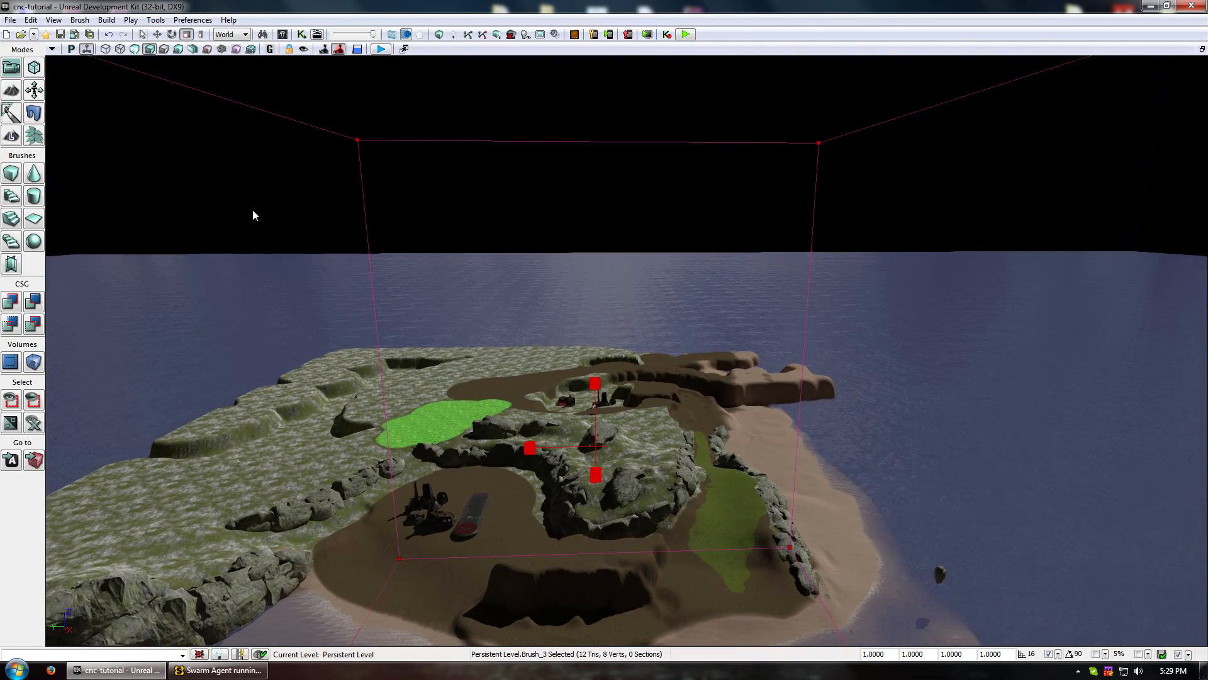
In the top view, move the cube brush so it is centred over the playable area of the landscape.
click(71, 49)
click(71, 49)
click(72, 49)
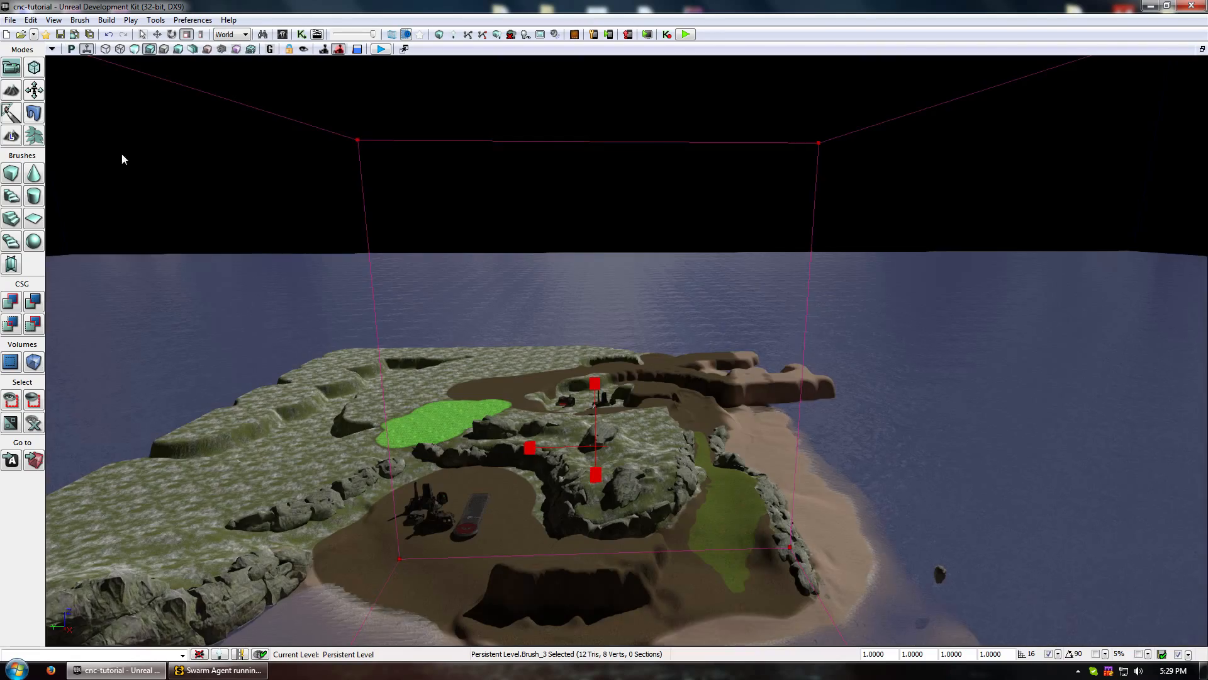
click(71, 49)
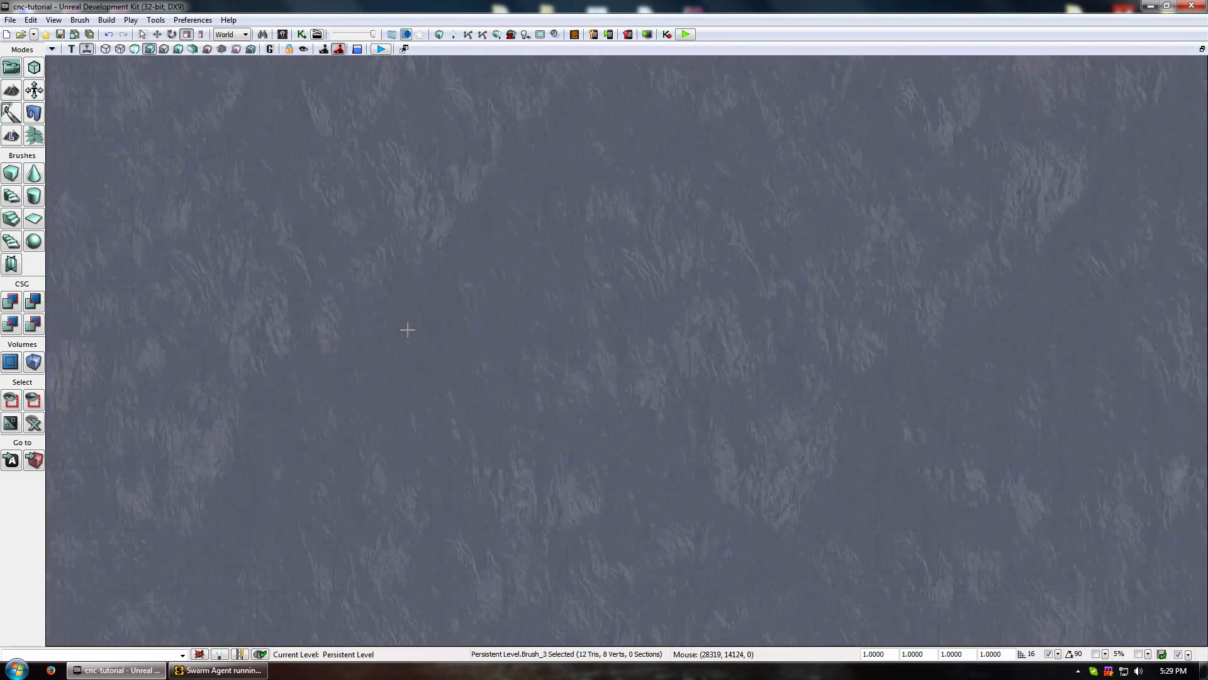
scroll(685, 399, down, 5)
drag(680, 399, 633, 346)
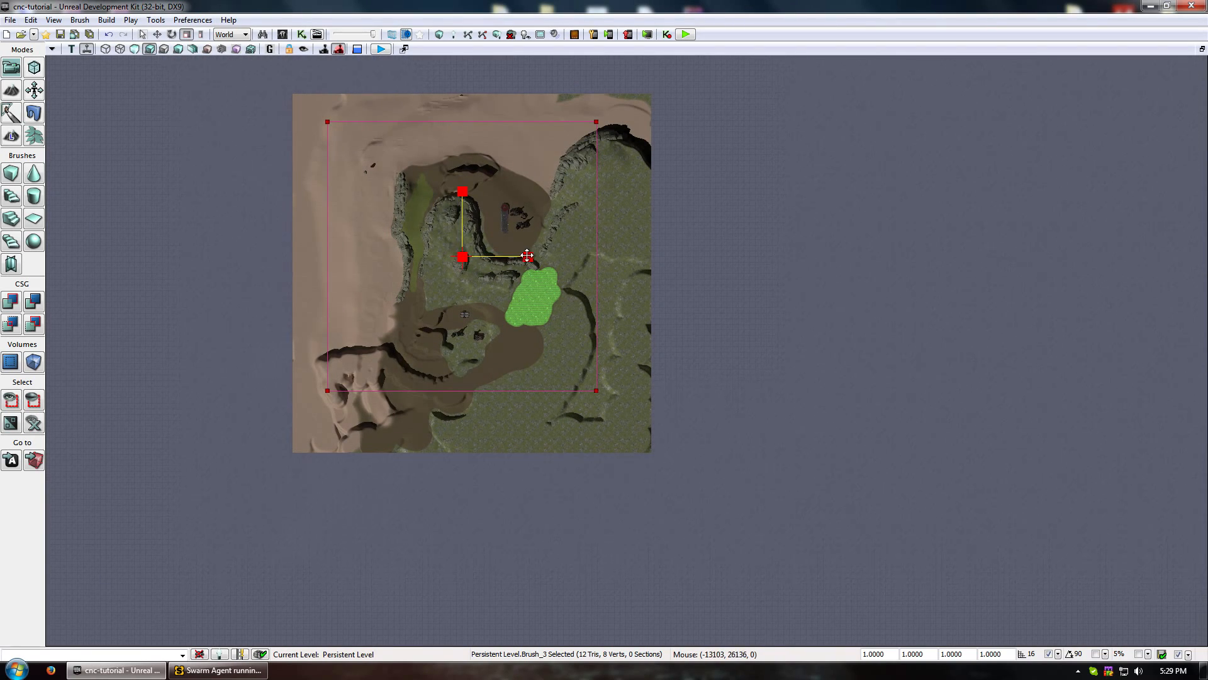
key(space)
drag(489, 239, 488, 257)
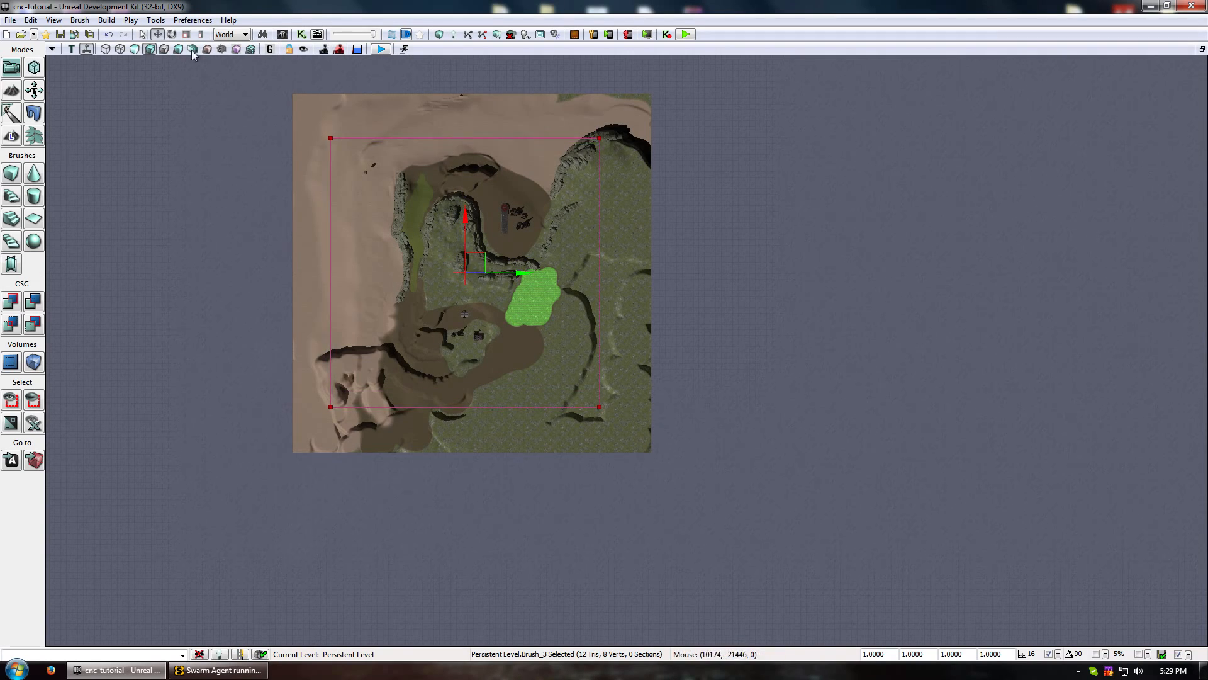
In the front view, flatten the brush vertically with non-uniform scaling of about -347.5% so it closely wraps the terrain's height.
click(72, 50)
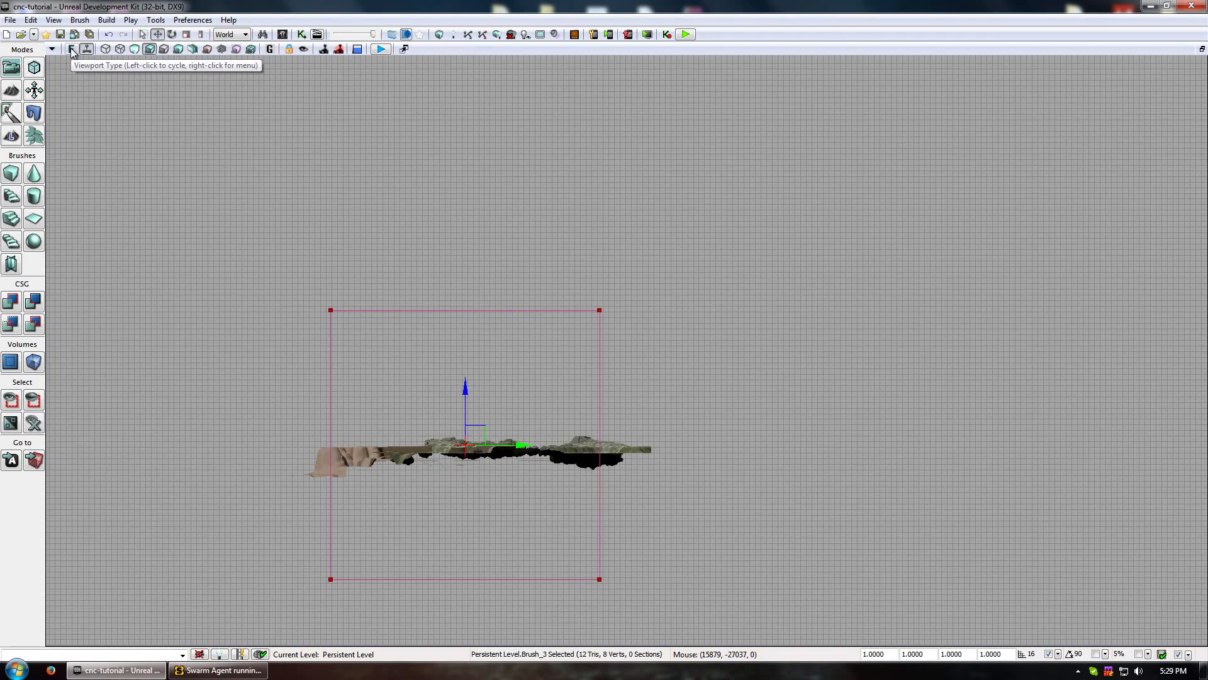
click(201, 34)
mouse_move(466, 380)
mouse_down()
mouse_move(466, 513)
mouse_move(464, 376)
mouse_up()
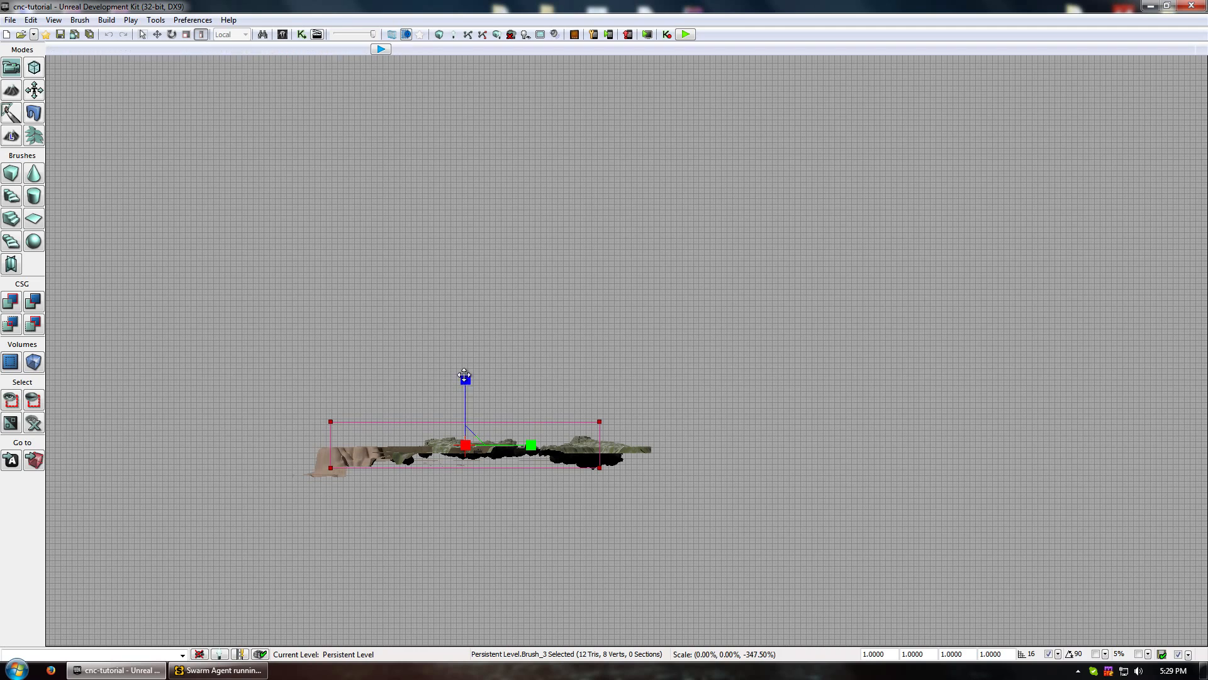
In the top view, narrow the brush along its green axis to fit the width of the playable area.
click(71, 49)
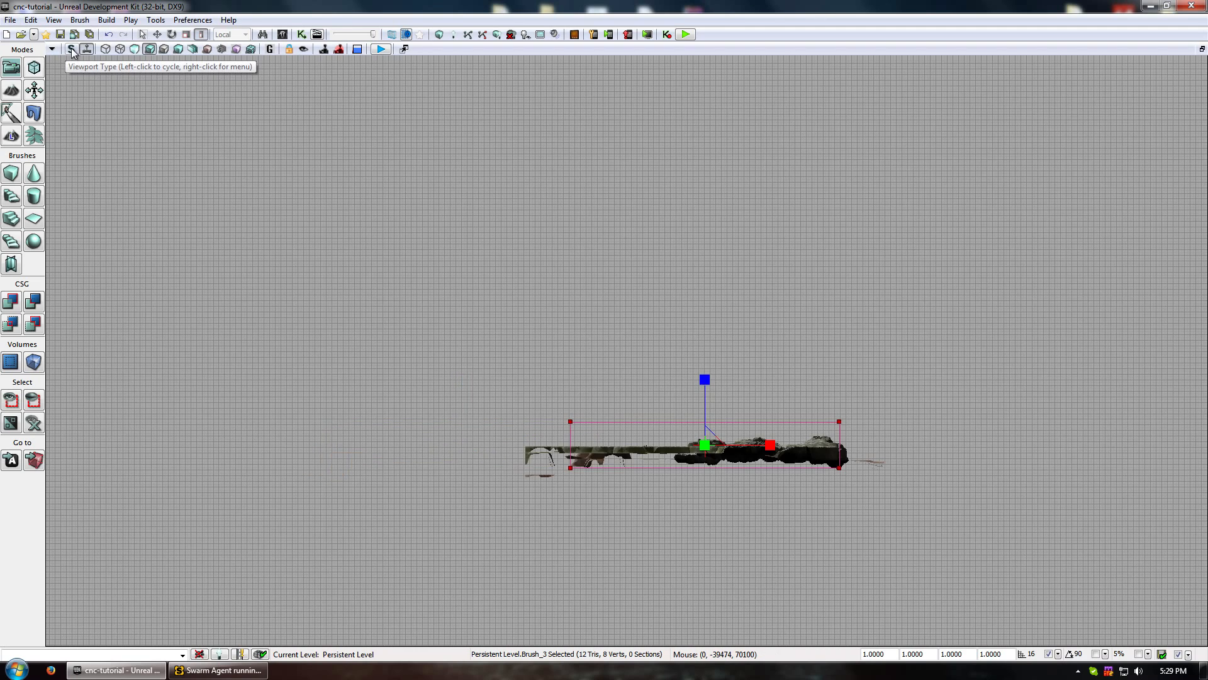
click(70, 49)
click(71, 49)
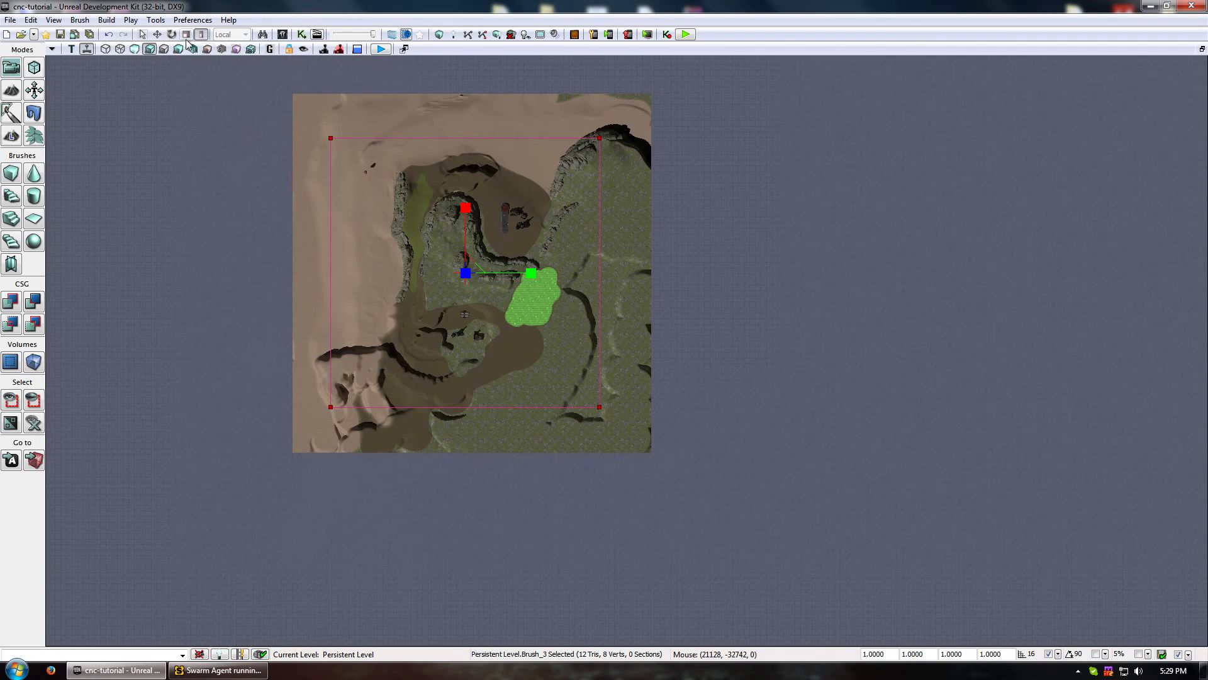
drag(532, 273, 532, 275)
key(space)
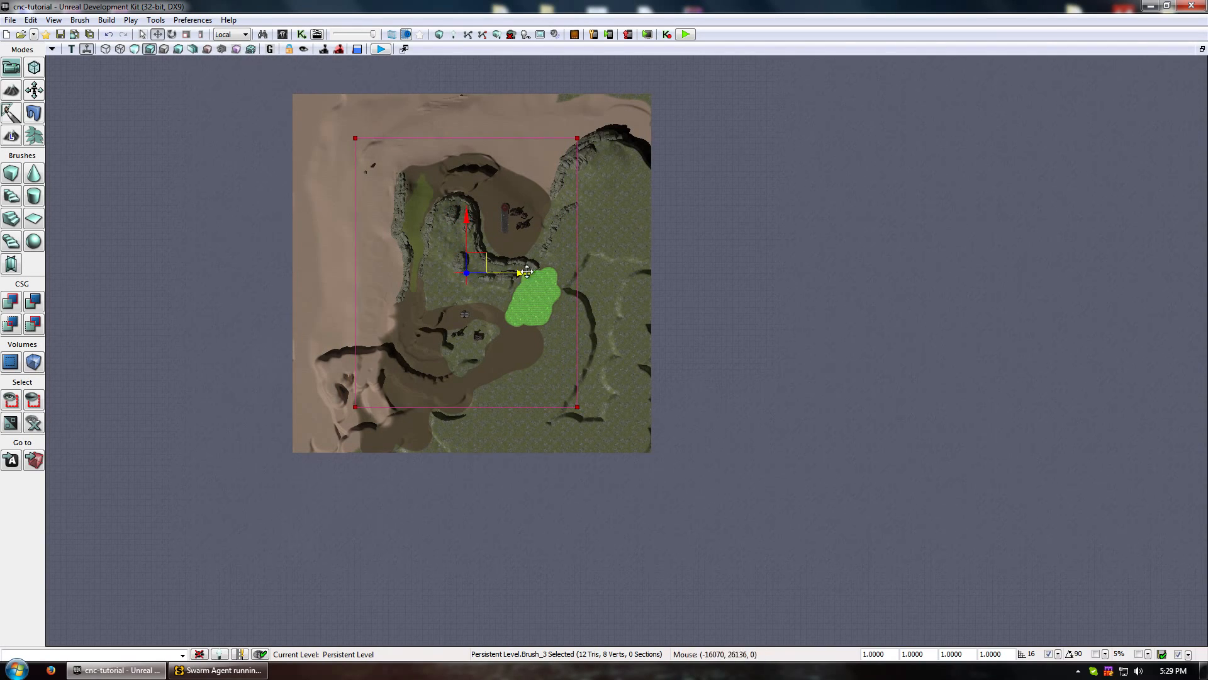
key(space)
key(space)
key(space)
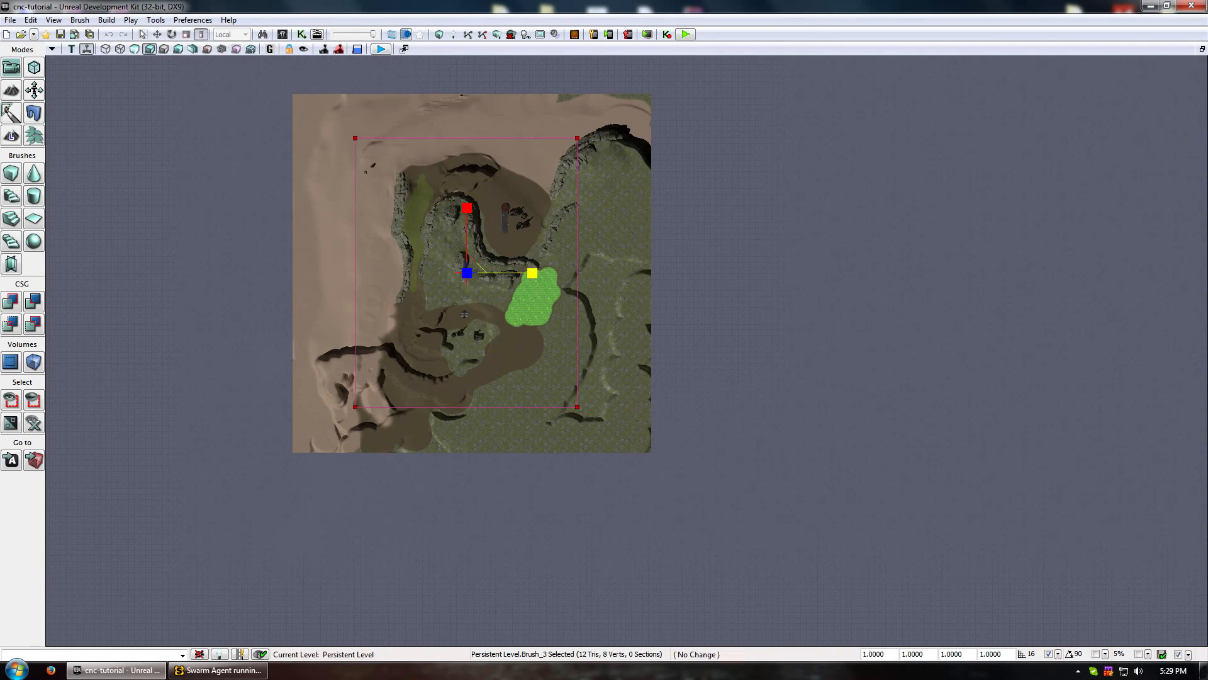
drag(532, 273, 541, 273)
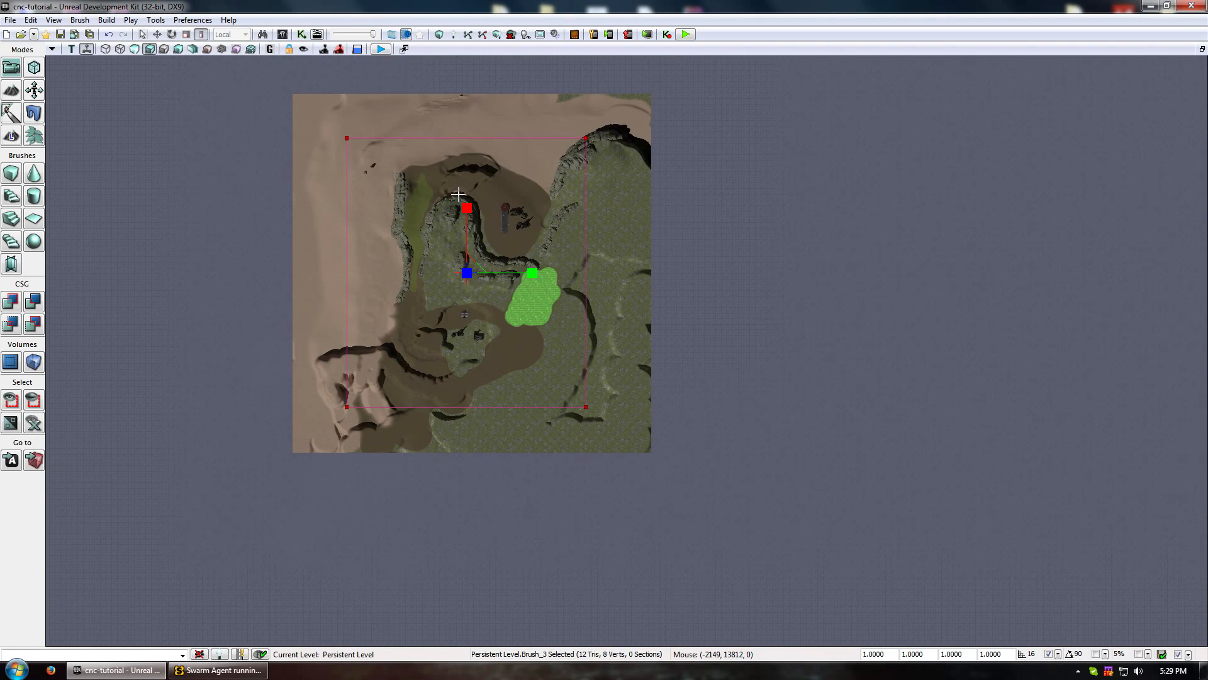
Return to the perspective view and examine how the box brush encloses the terrain.
click(70, 50)
click(70, 49)
click(70, 49)
mouse_move(399, 232)
mouse_down()
mouse_move(252, 252)
mouse_move(398, 284)
mouse_up()
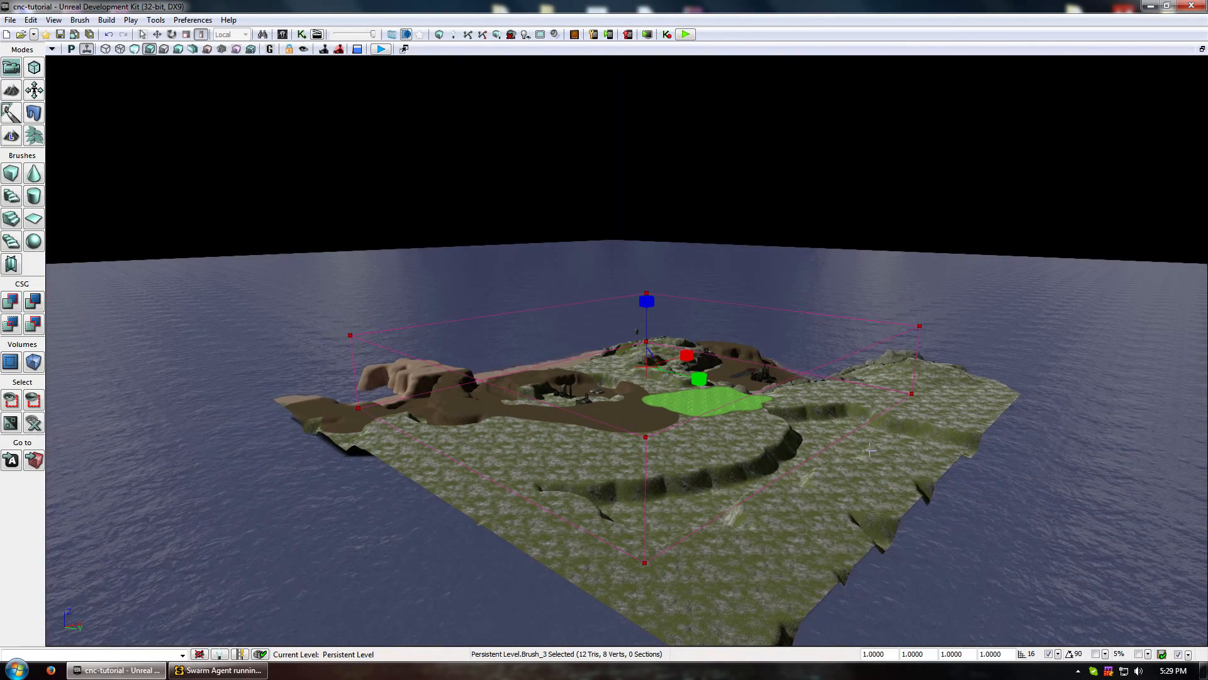
middle_drag(869, 450, 870, 529)
drag(870, 529, 238, 5)
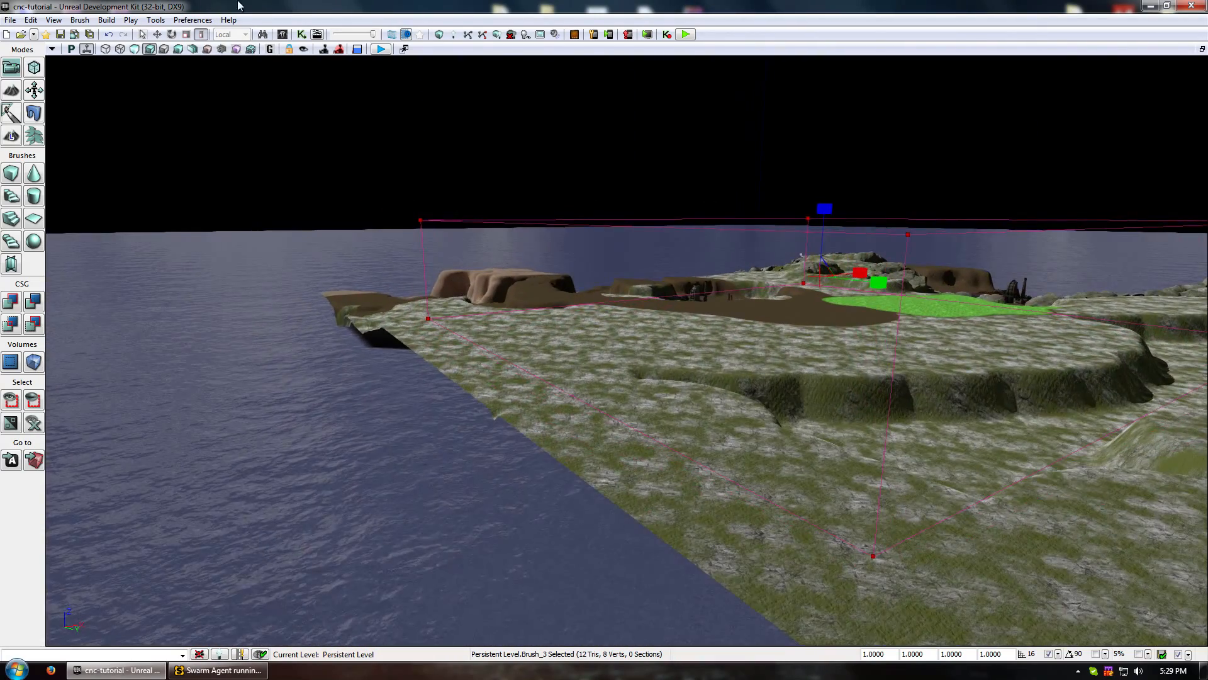
Check the box brush's faces around the island in Geometry Mode, and close the geometry tools.
click(34, 67)
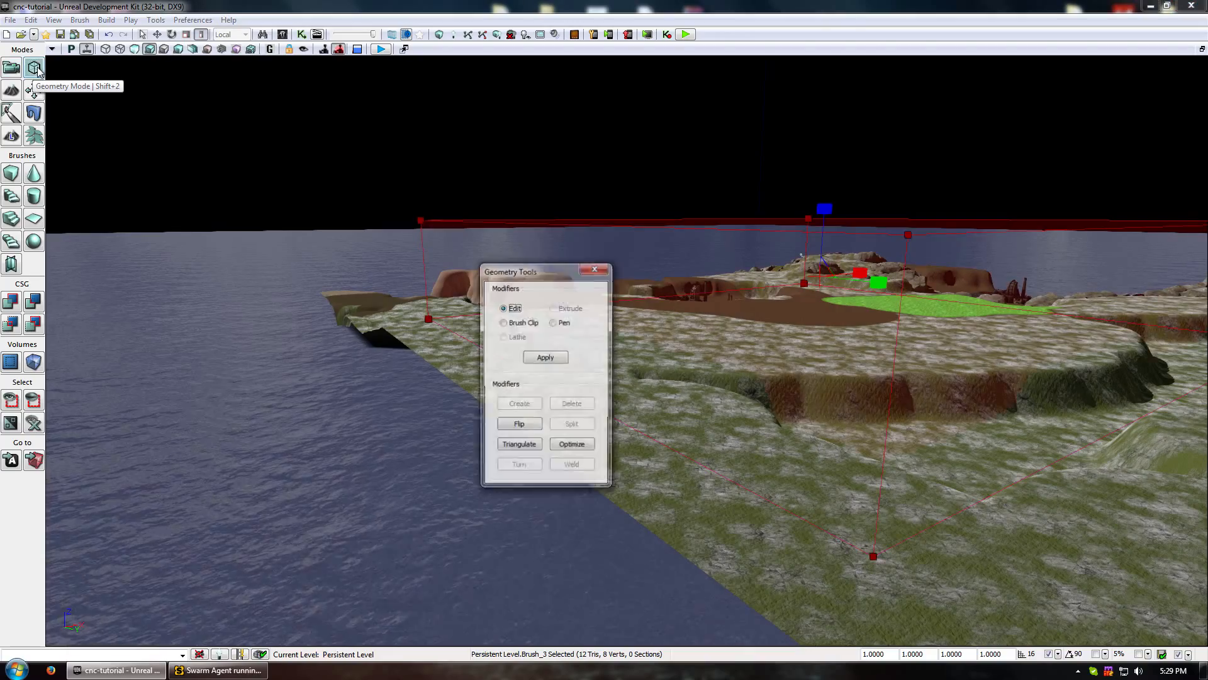
mouse_move(750, 205)
mouse_down()
mouse_move(749, 189)
mouse_move(749, 205)
mouse_move(818, 220)
mouse_move(629, 163)
mouse_move(774, 170)
mouse_move(849, 158)
mouse_move(567, 245)
mouse_move(261, 250)
mouse_up()
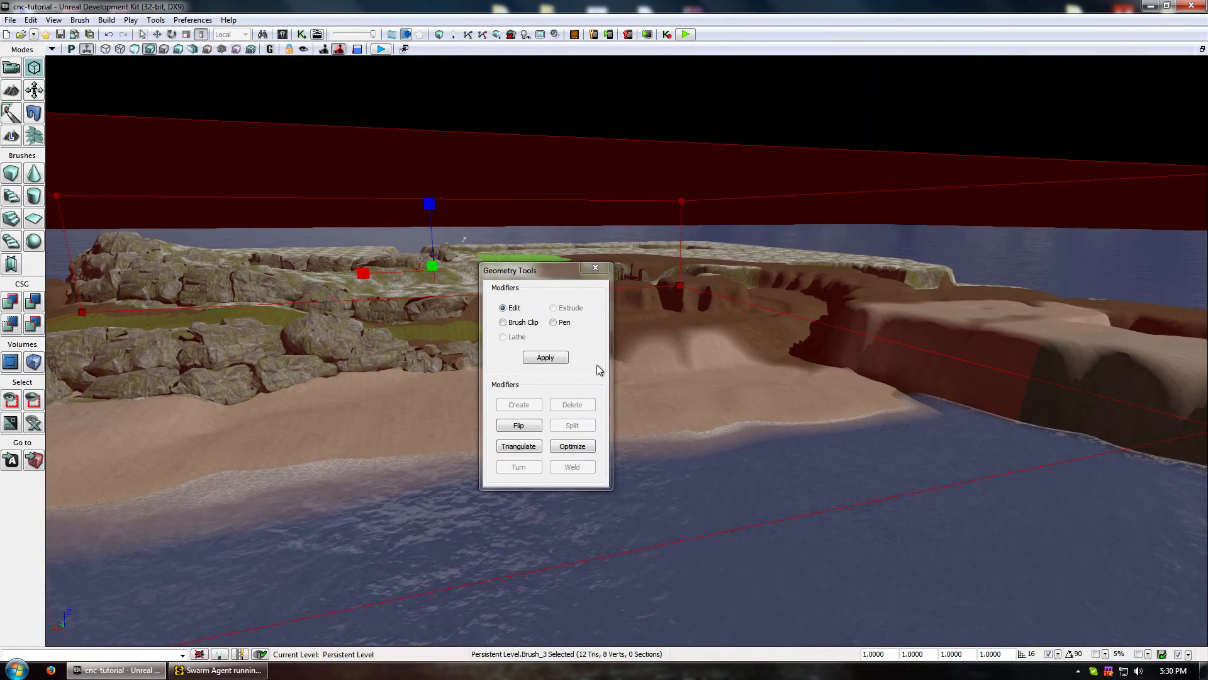
drag(630, 370, 818, 346)
mouse_move(818, 377)
middle_down()
mouse_move(786, 402)
mouse_move(781, 434)
middle_up()
mouse_move(780, 434)
mouse_down()
mouse_move(767, 478)
mouse_move(567, 478)
mouse_move(606, 218)
mouse_up()
click(591, 270)
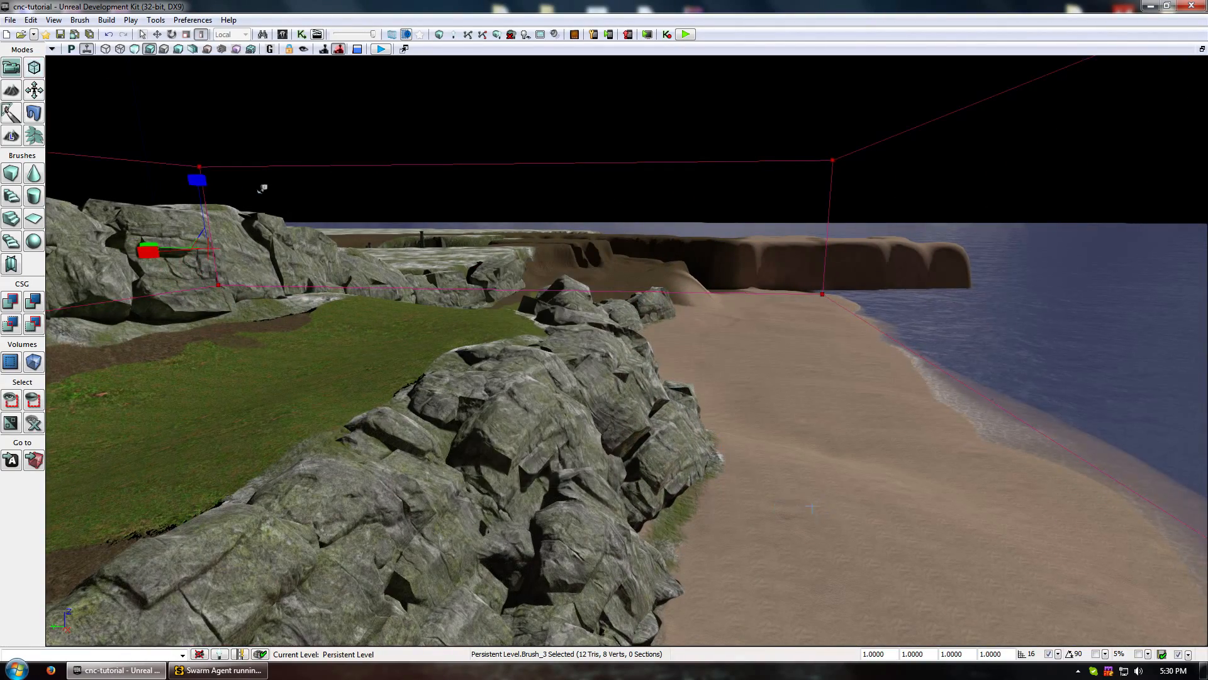
Add a LightmassImportanceVolume from the box brush enclosing the playable area.
right_drag(750, 499, 624, 476)
mouse_move(427, 397)
mouse_down()
mouse_move(412, 400)
mouse_move(384, 478)
mouse_move(497, 390)
mouse_move(655, 383)
mouse_move(651, 460)
mouse_move(623, 372)
mouse_move(479, 378)
mouse_move(459, 372)
mouse_move(459, 353)
mouse_up()
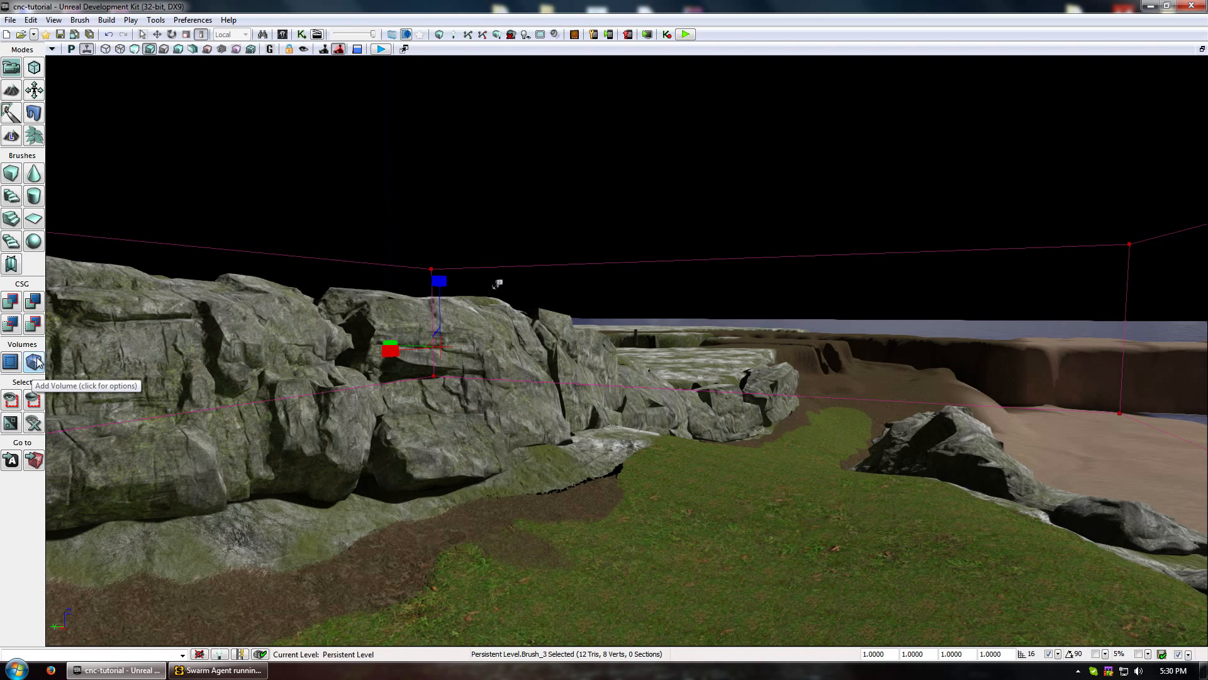
click(82, 21)
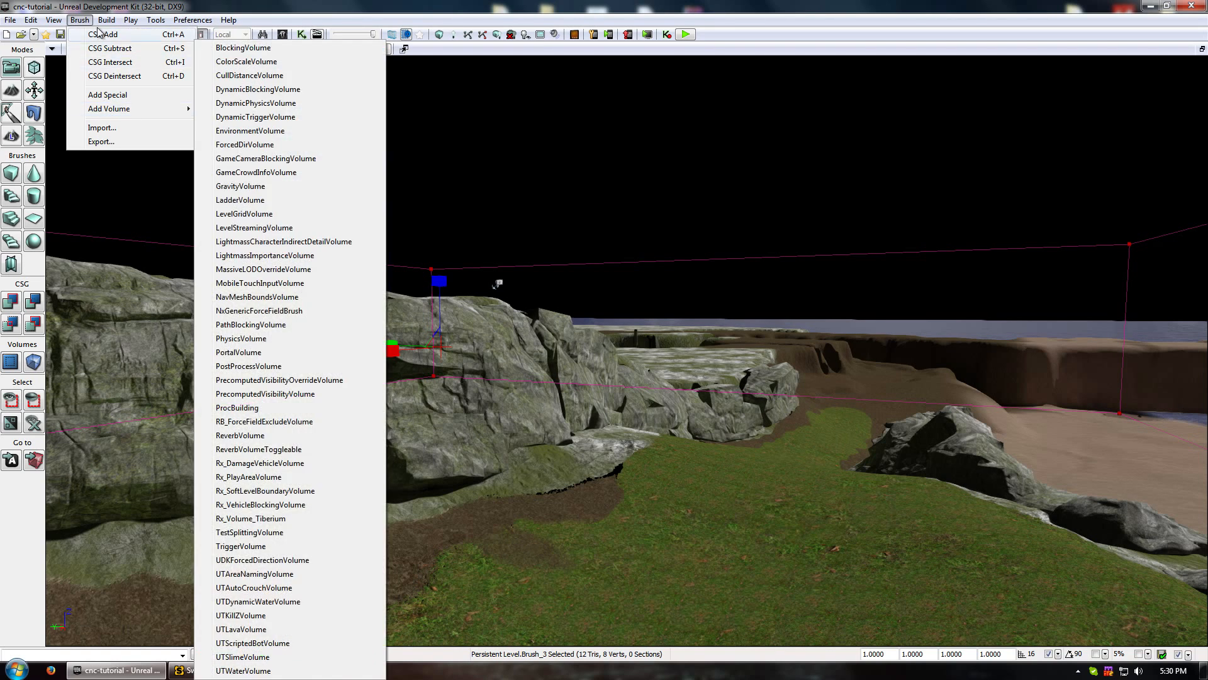
mouse_move(109, 112)
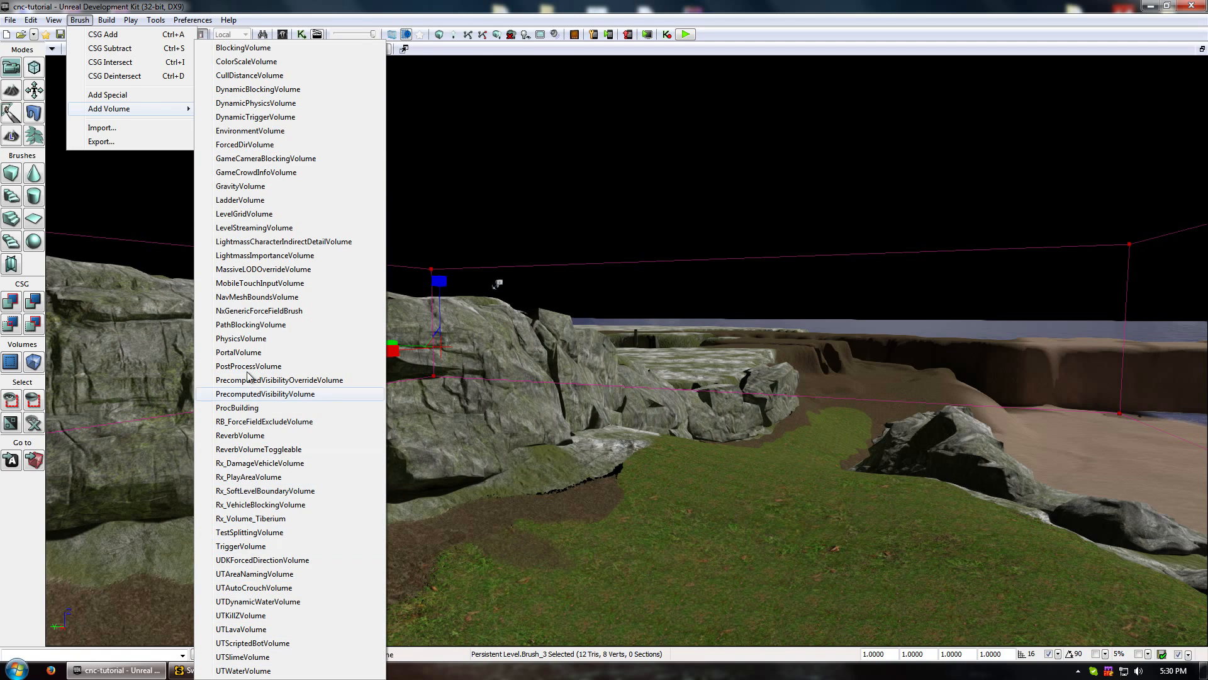
right_click(36, 362)
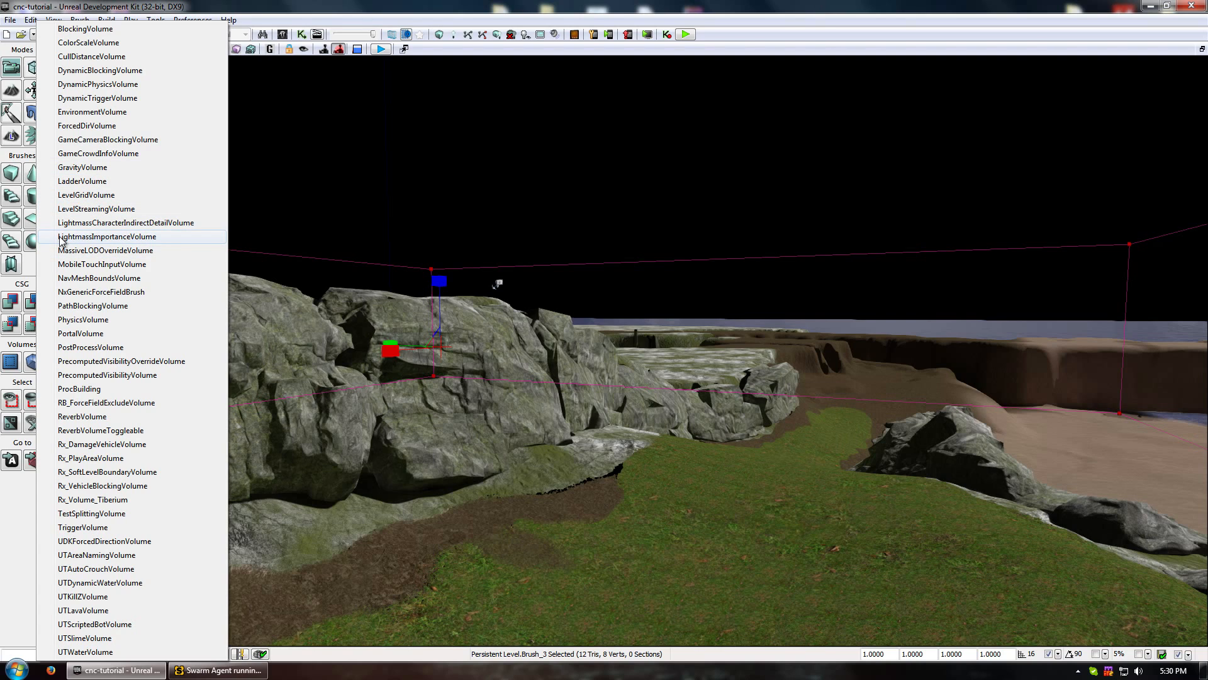
click(104, 238)
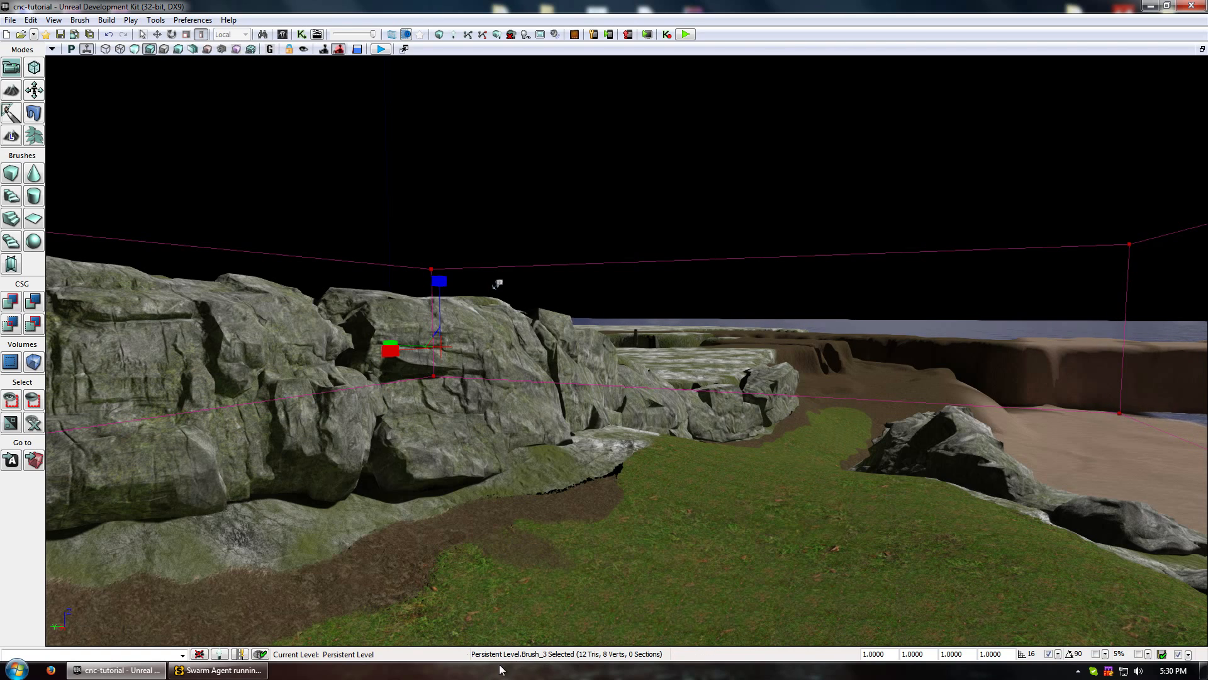
Move the builder brush slightly down off the new volume and select the LightmassImportanceVolume.
key(space)
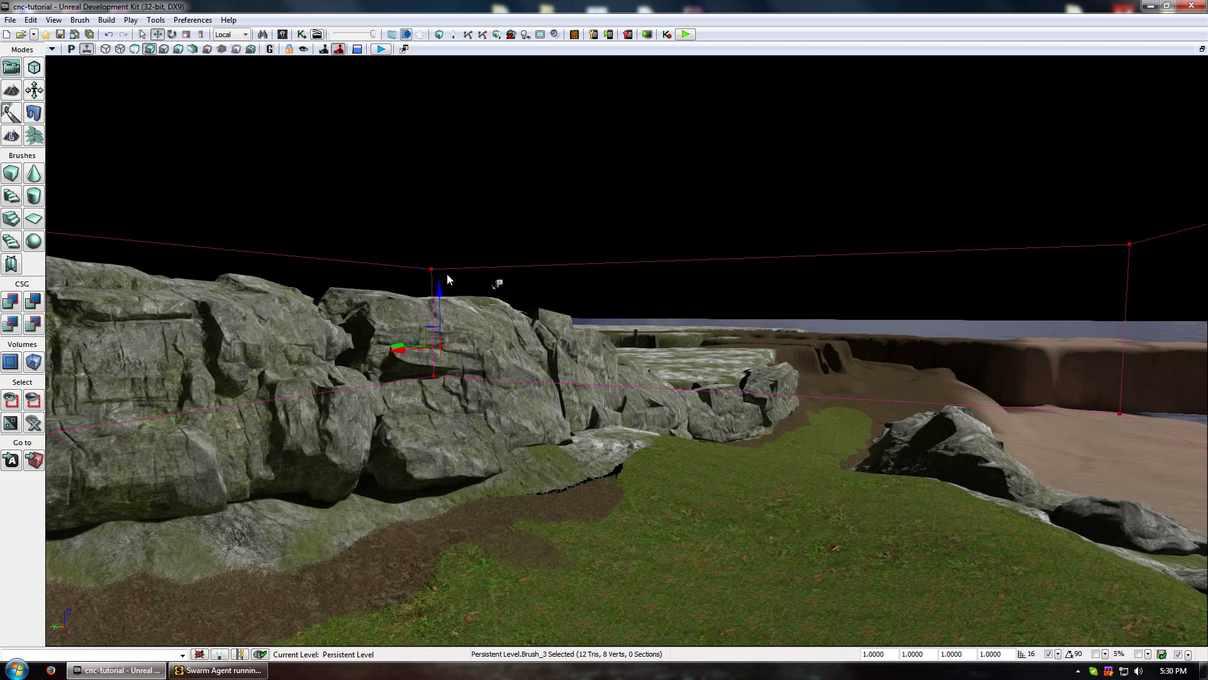
drag(440, 288, 439, 323)
click(569, 260)
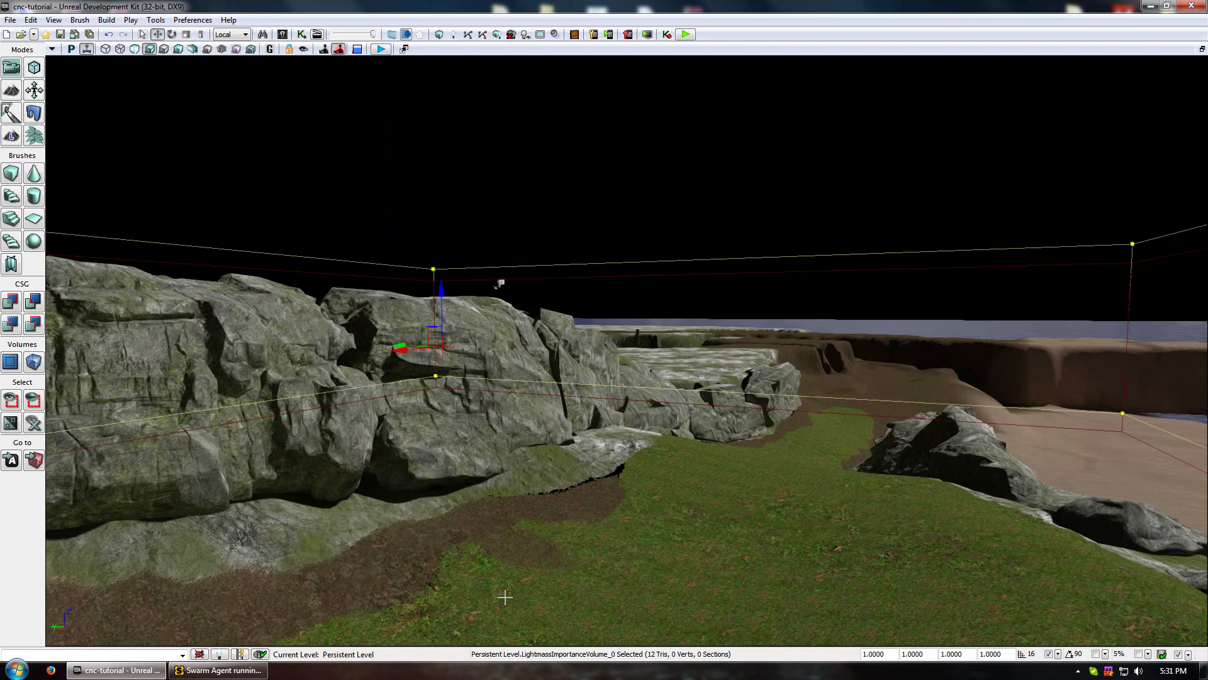
Review the Advanced, Debug and Mobile properties of the LightmassImportanceVolume.
key(F4)
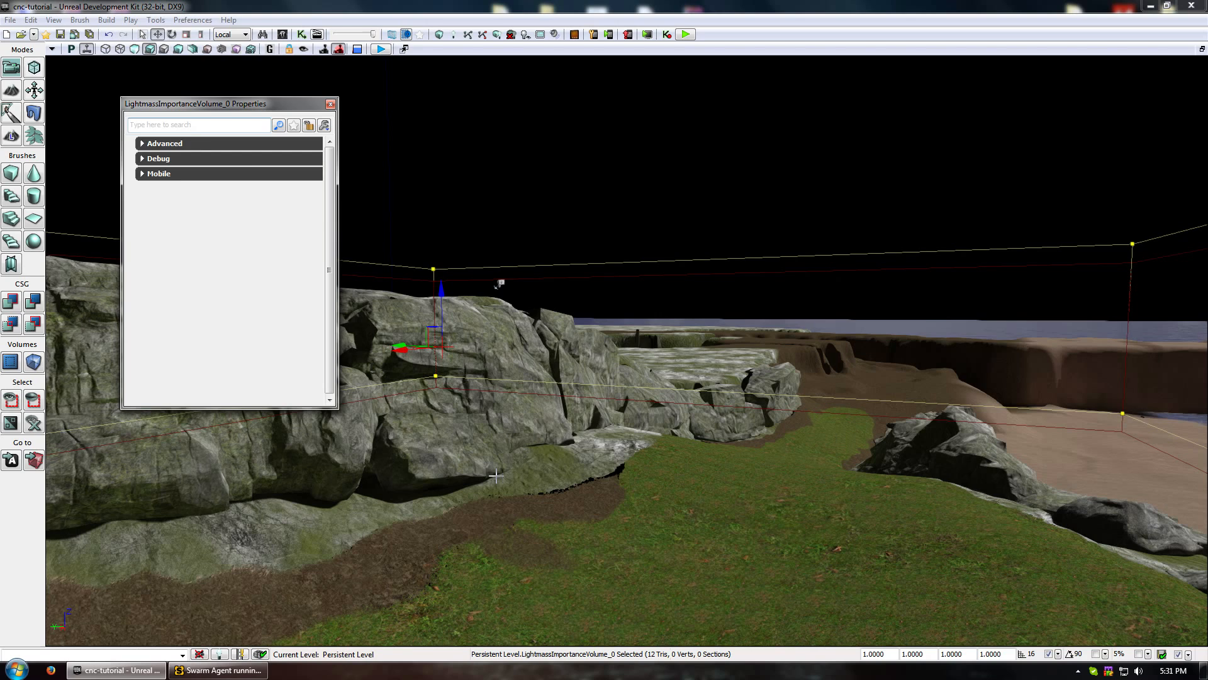
click(210, 145)
click(187, 200)
click(188, 243)
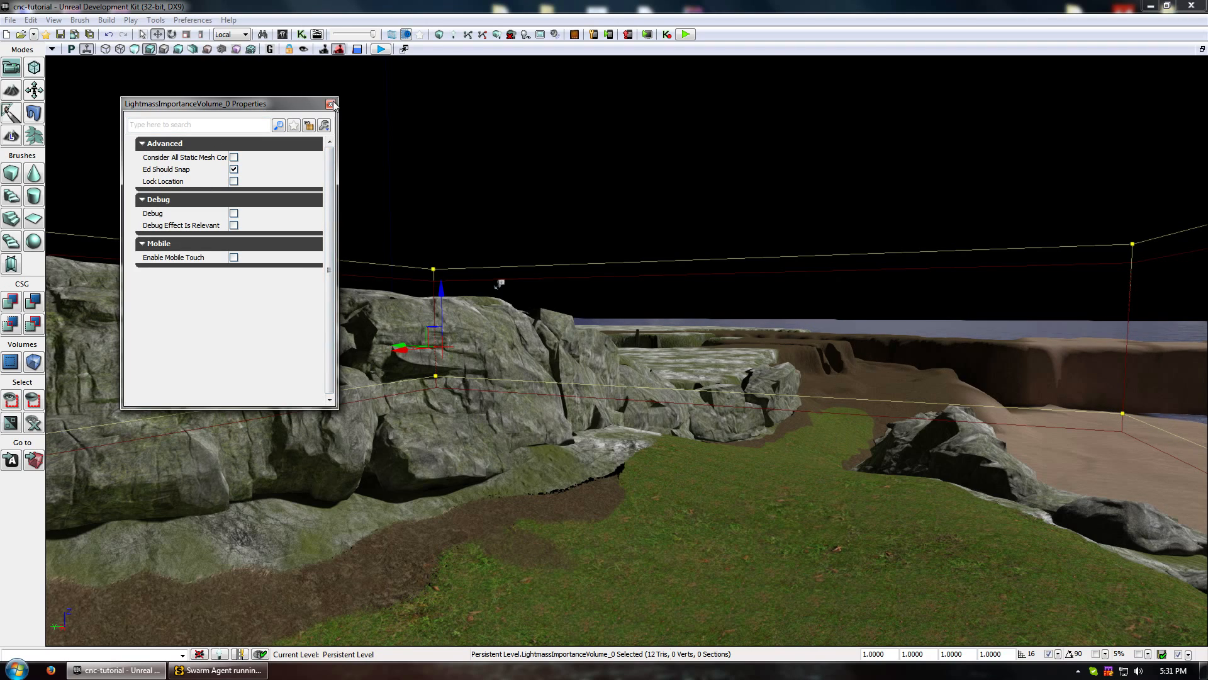
click(331, 105)
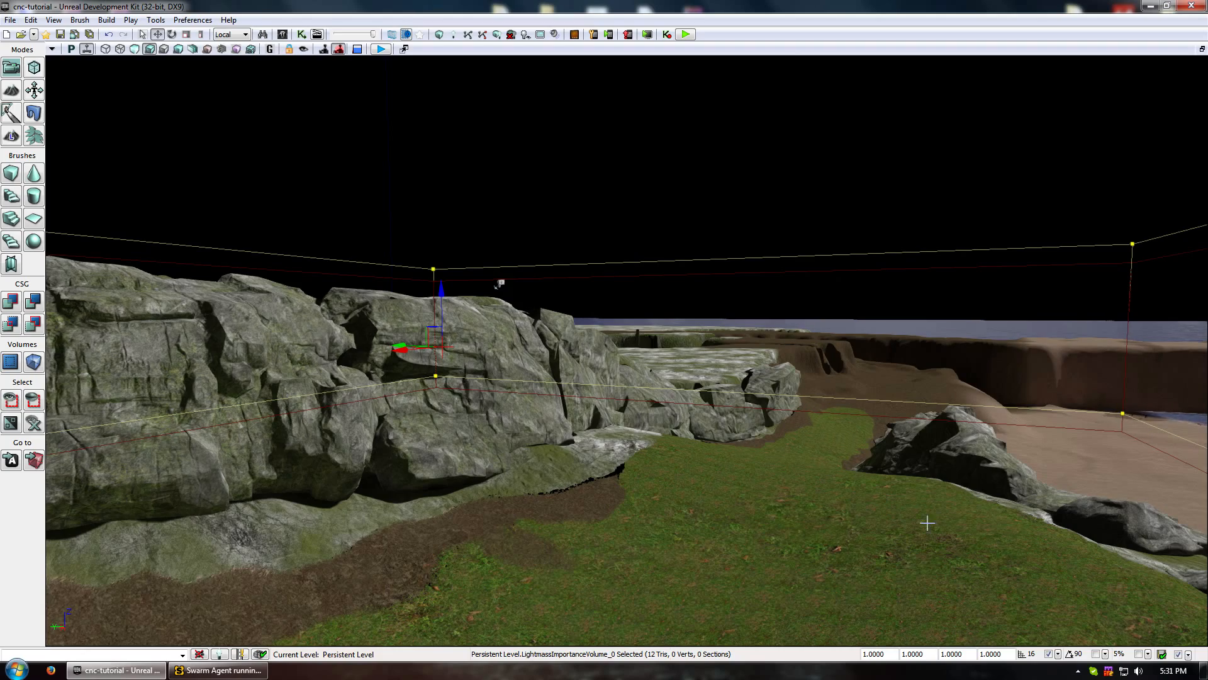
Inspect the extent of the importance volume around the island from several sides, down to the airstrip base.
scroll(925, 521, down, 8)
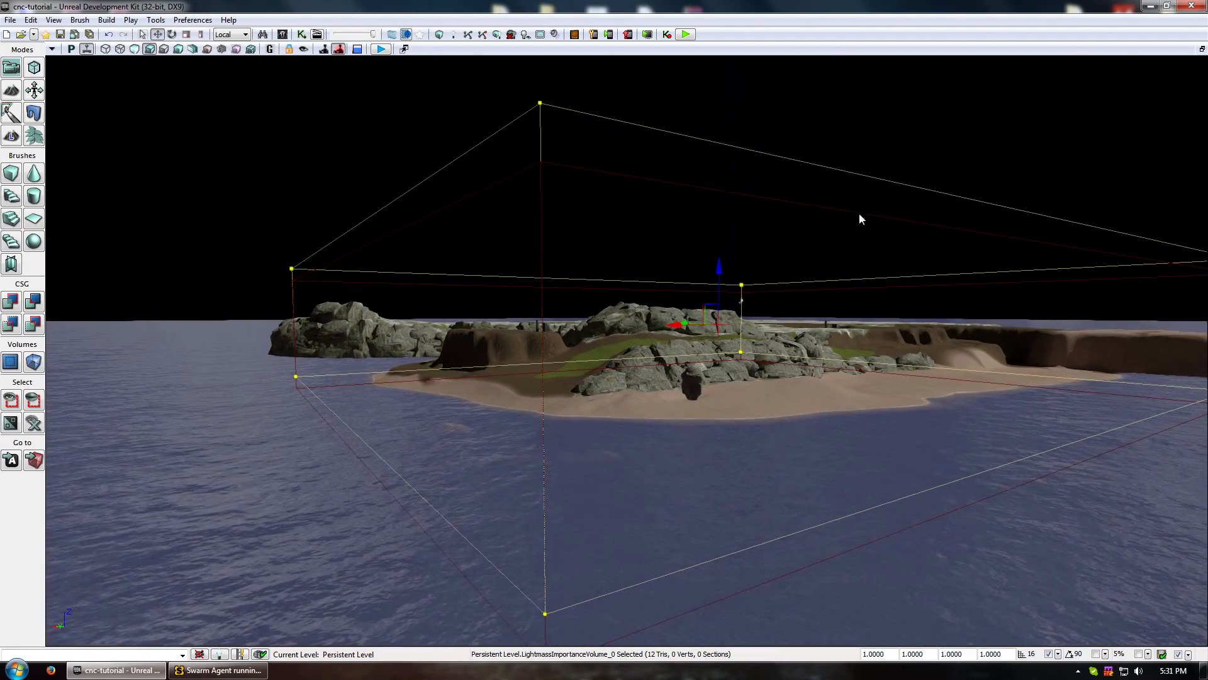
middle_drag(796, 469, 795, 302)
right_drag(796, 303, 795, 440)
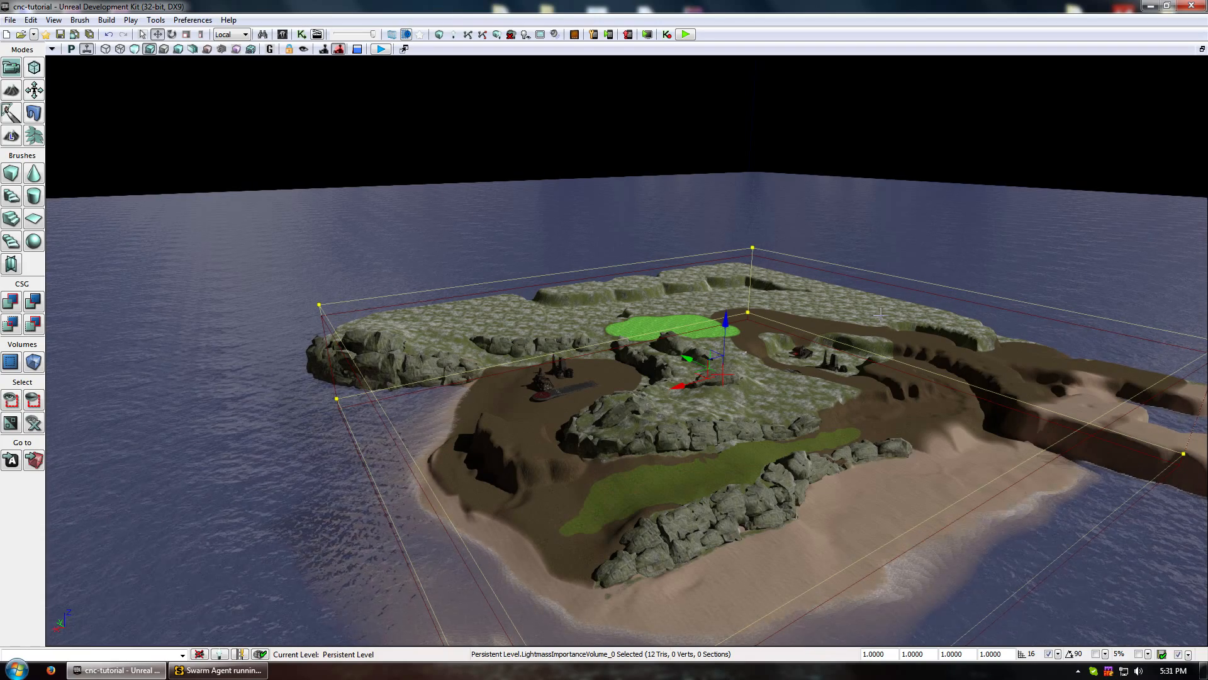
middle_drag(605, 398, 605, 434)
drag(605, 434, 571, 375)
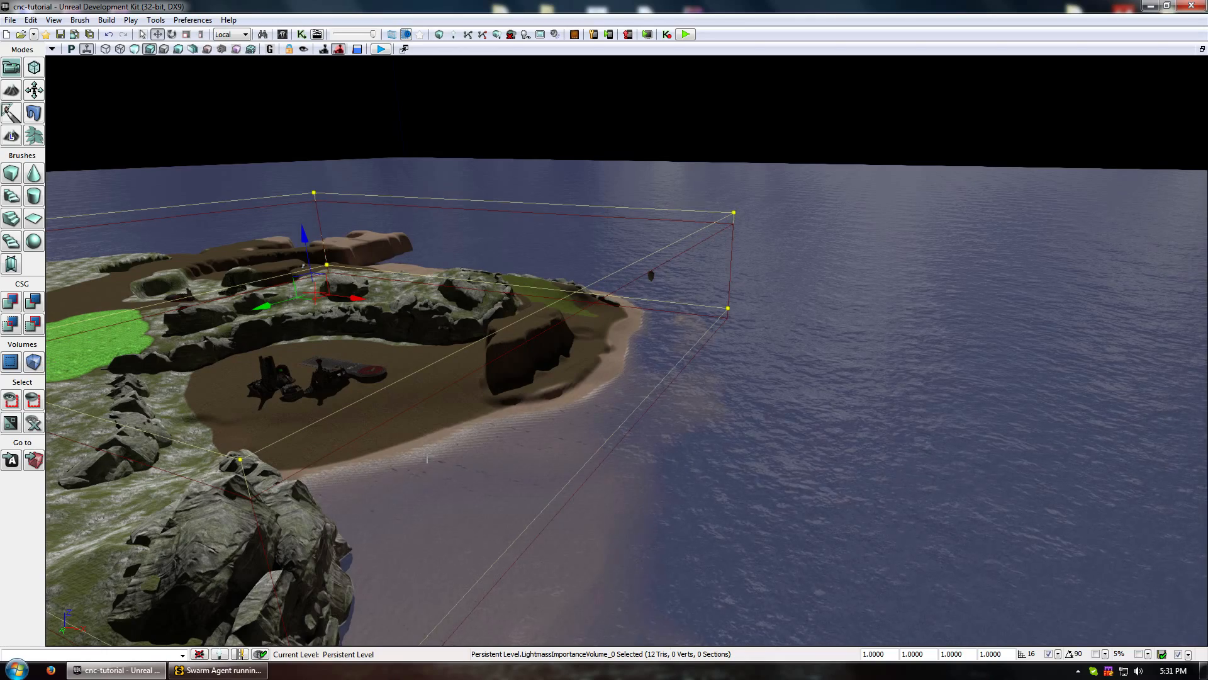
right_drag(615, 480, 503, 453)
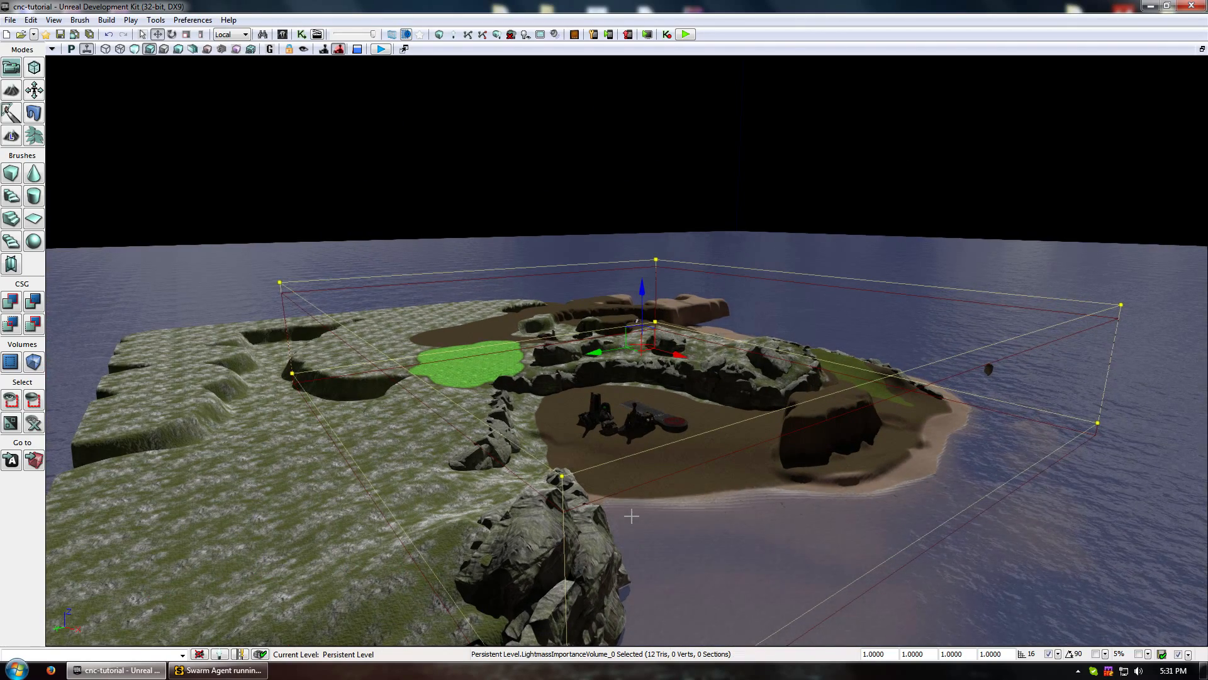
right_drag(971, 431, 868, 431)
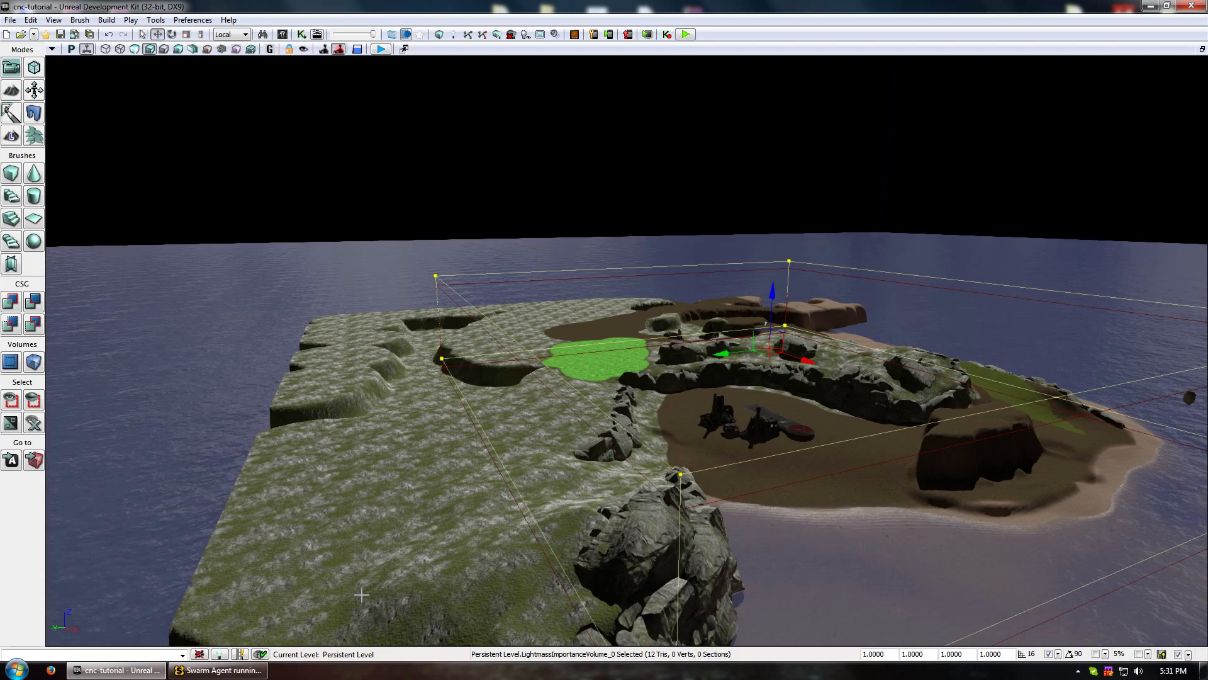
middle_drag(309, 489, 406, 589)
drag(406, 589, 406, 377)
middle_drag(406, 378, 378, 352)
right_drag(377, 352, 359, 453)
drag(358, 453, 352, 478)
middle_drag(352, 479, 365, 528)
drag(365, 529, 394, 418)
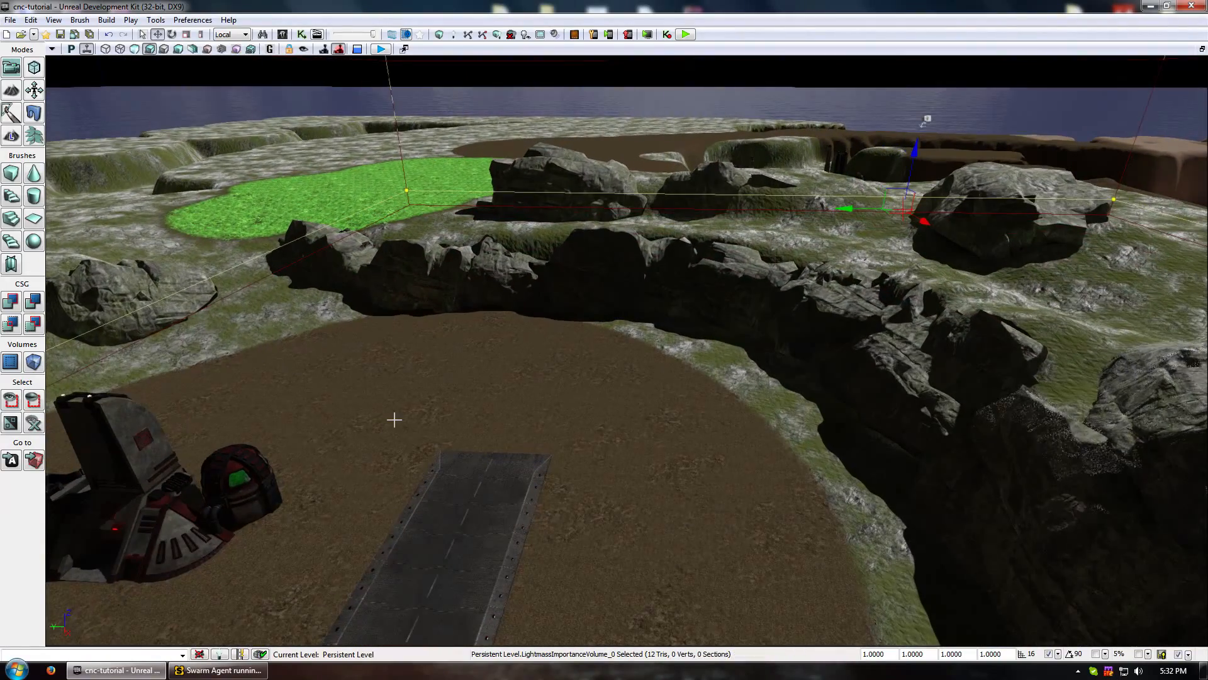
Examine the rock cliffs around the airstrip base, the central plateau and the edges of the green tiberium field.
drag(803, 366, 725, 531)
drag(655, 470, 730, 466)
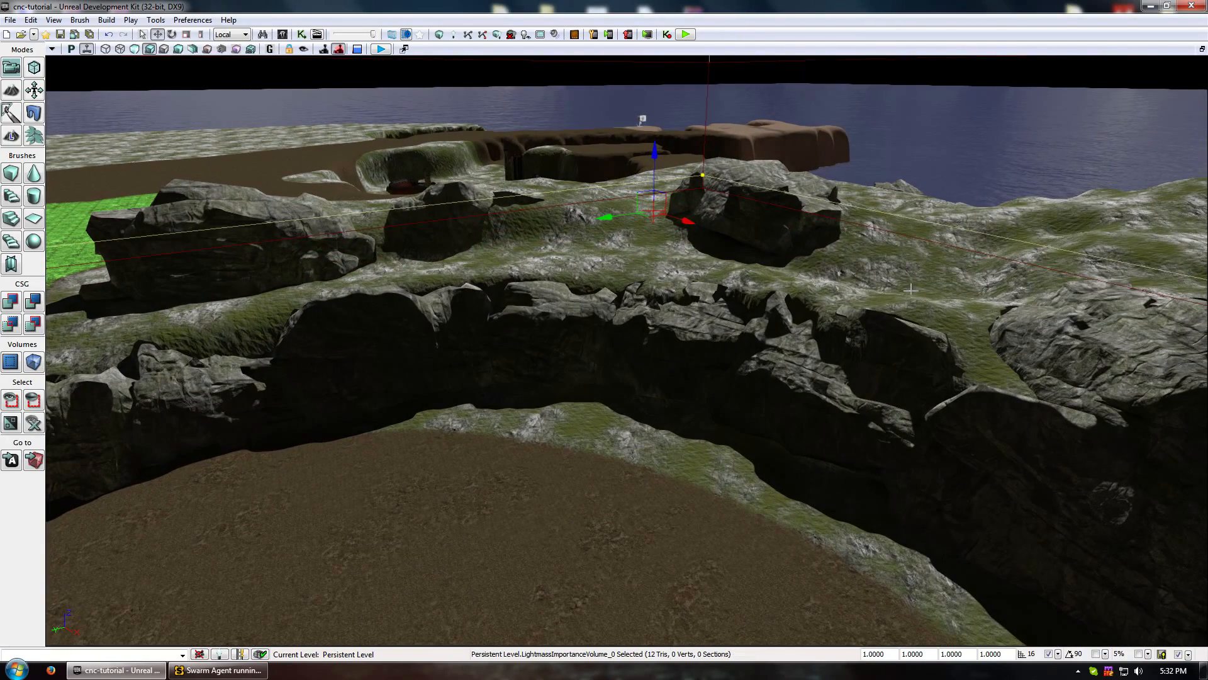
drag(760, 386, 755, 388)
drag(620, 425, 858, 488)
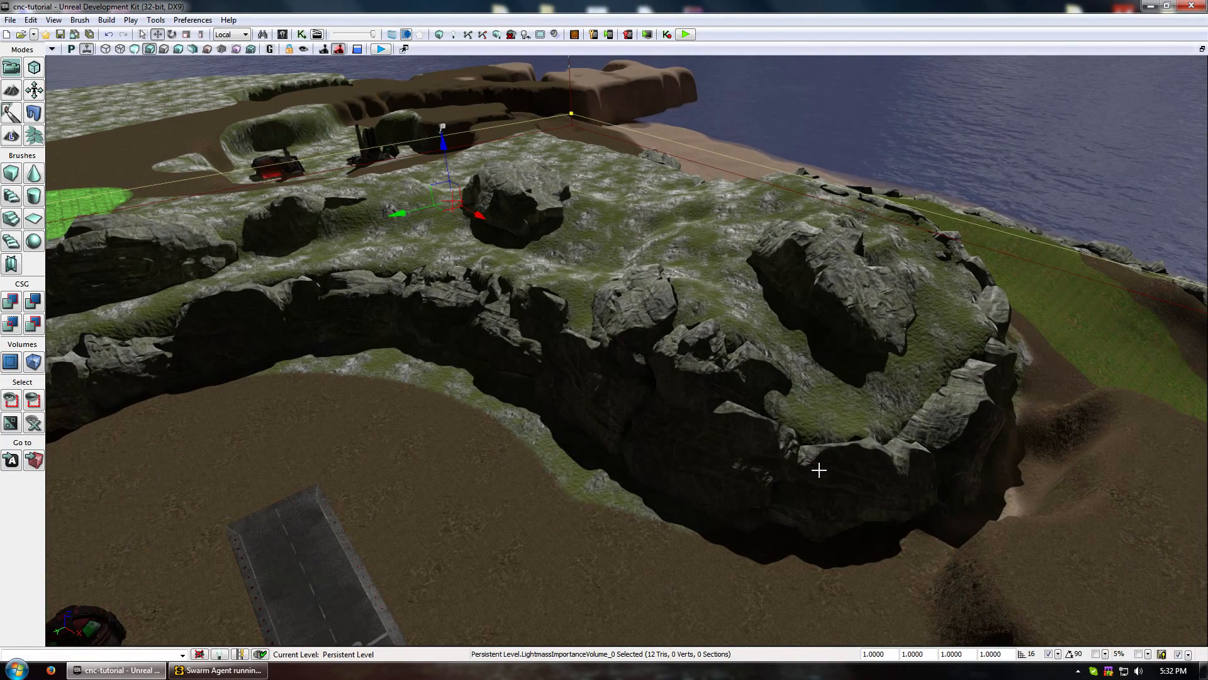
drag(802, 463, 697, 368)
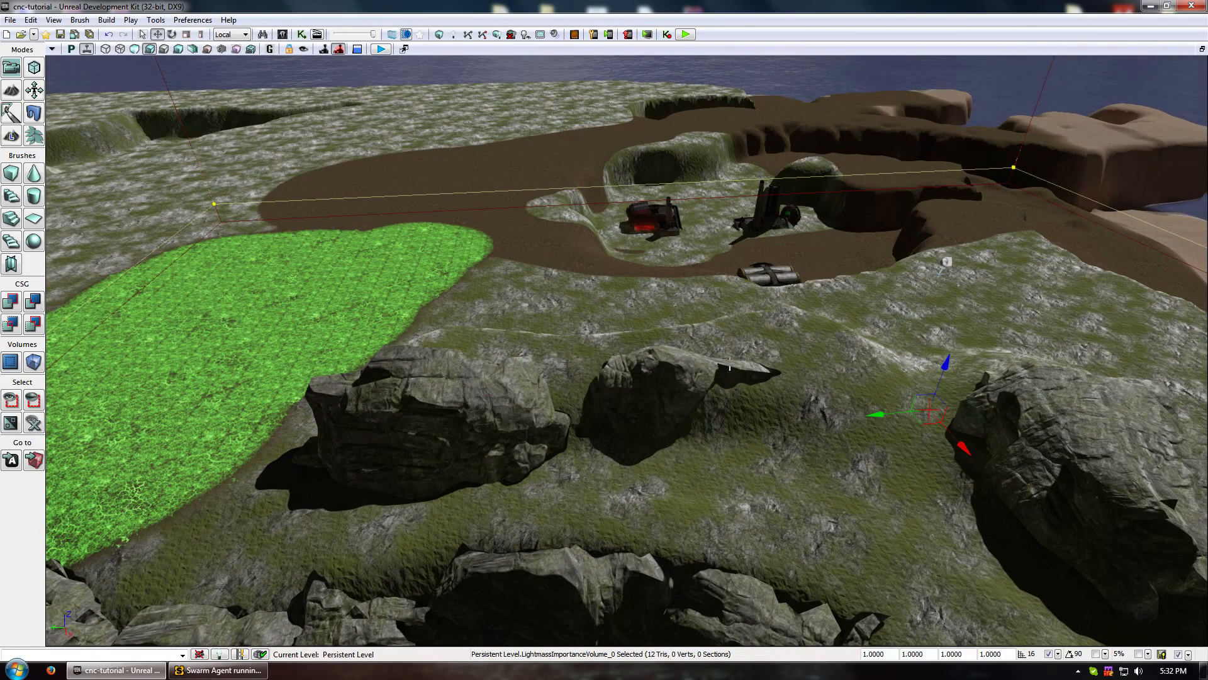
drag(703, 353, 570, 396)
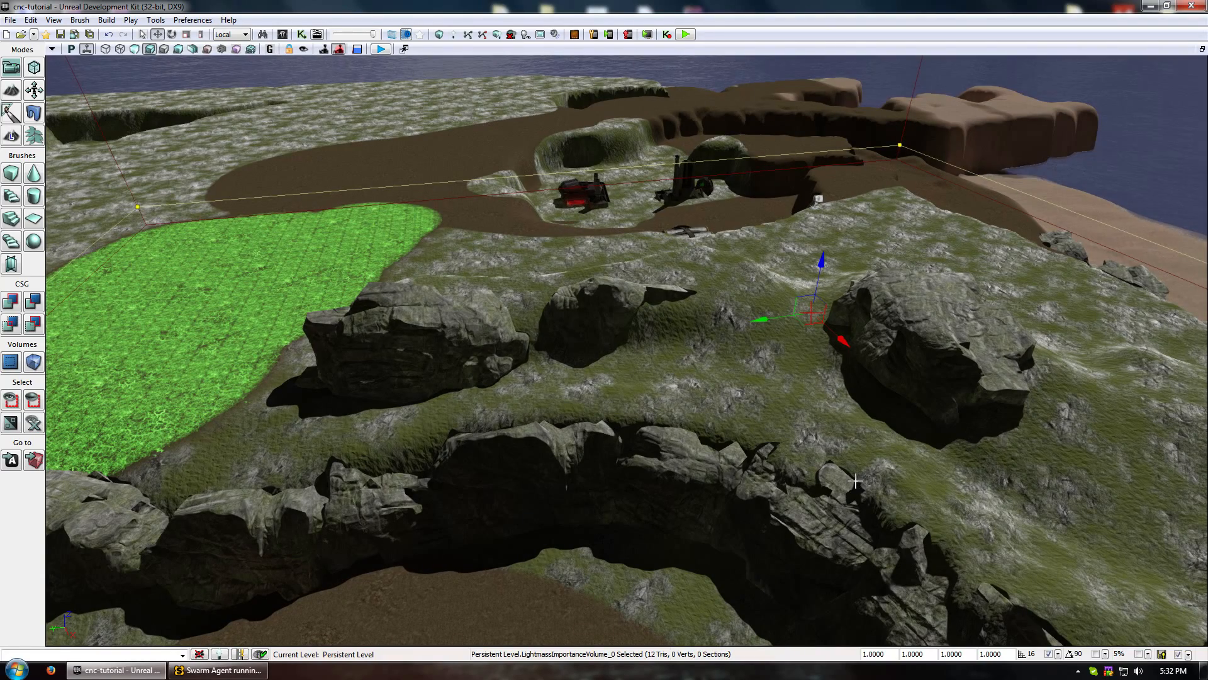
right_drag(772, 441, 692, 440)
drag(566, 434, 568, 449)
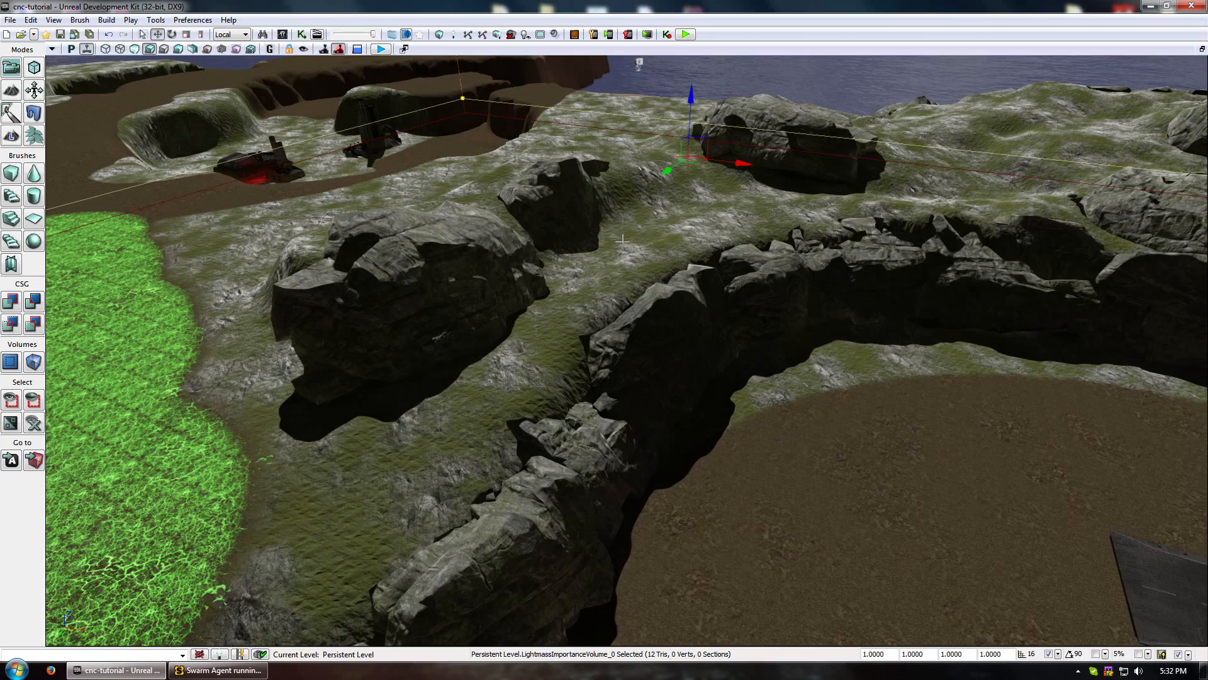
drag(540, 393, 538, 453)
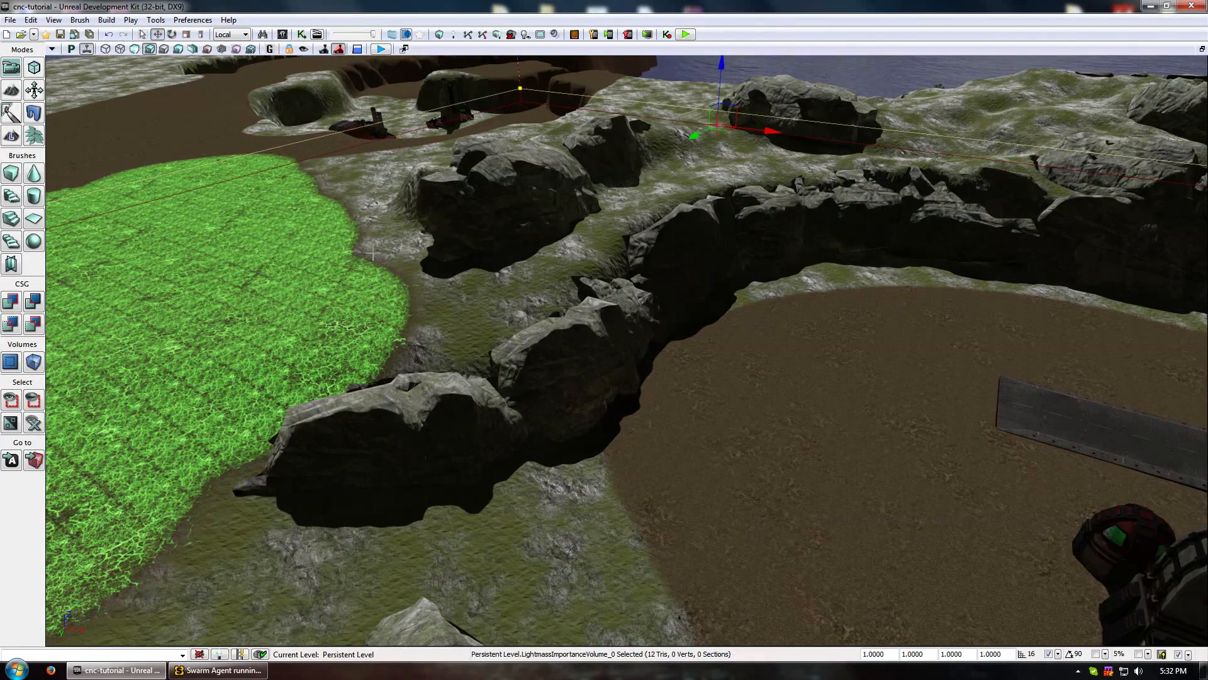
drag(363, 187, 340, 202)
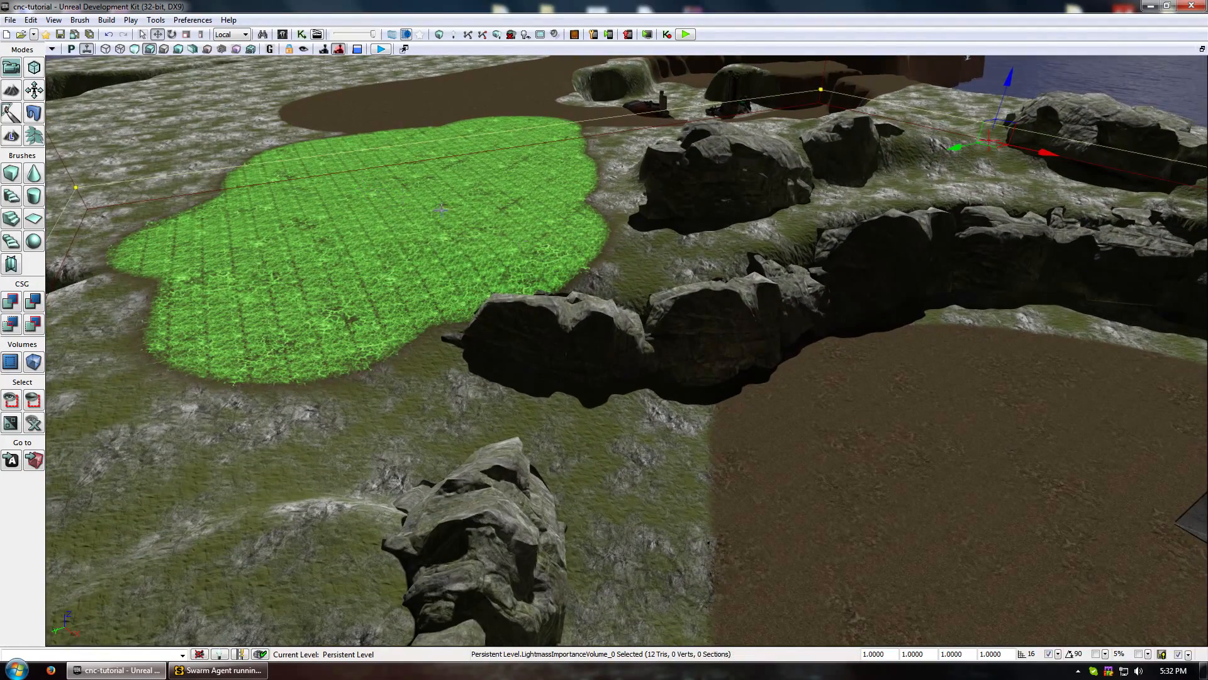
drag(686, 208, 491, 237)
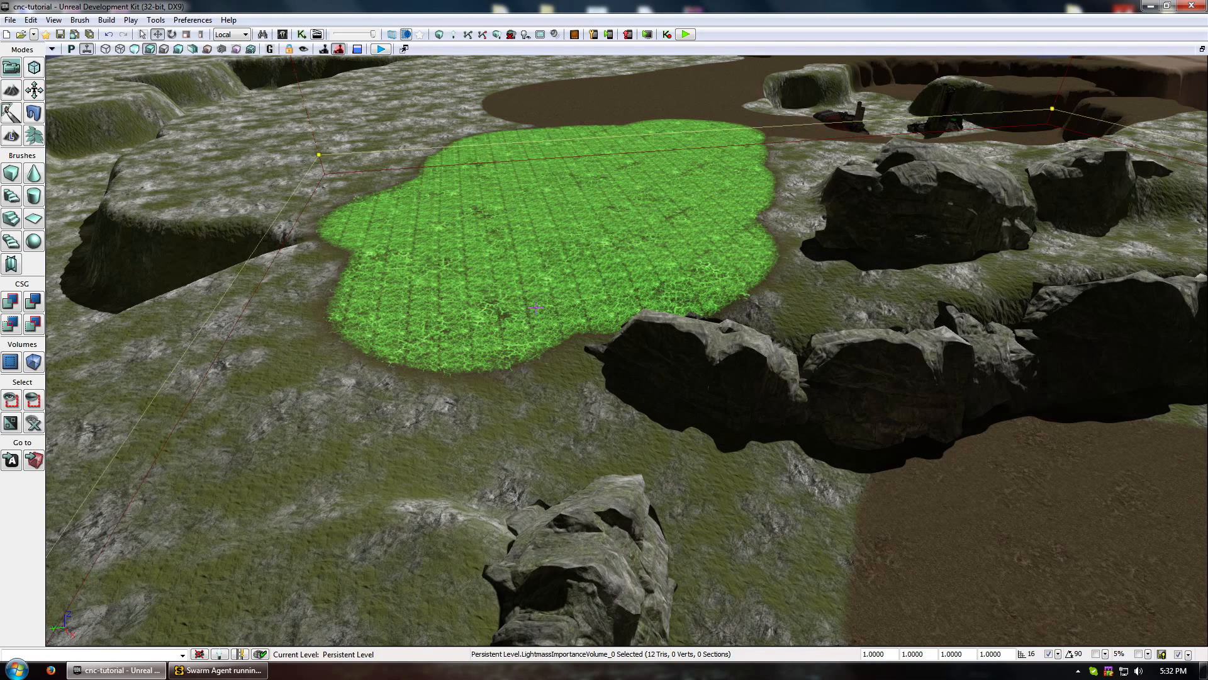
mouse_move(755, 276)
mouse_down()
mouse_move(847, 198)
mouse_move(750, 285)
mouse_up()
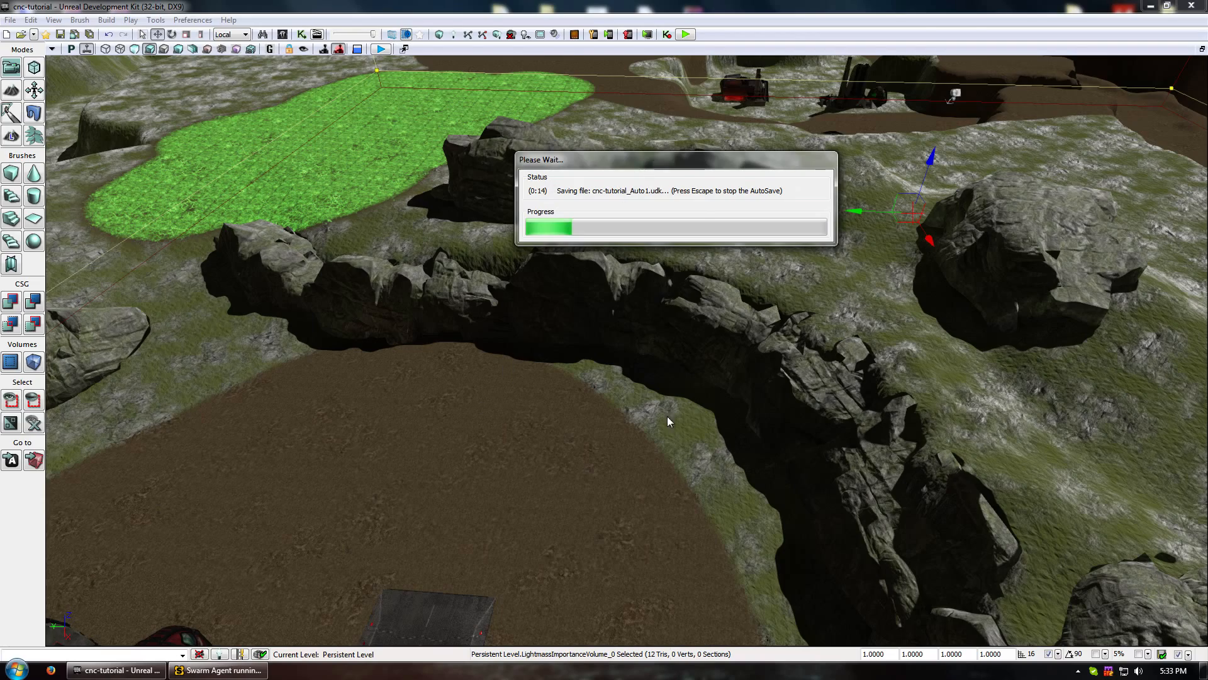
key(Return)
Place an Rx_Building_Silo actor from the building classes on the grassy central plateau, beside the rock wall.
drag(526, 372, 586, 199)
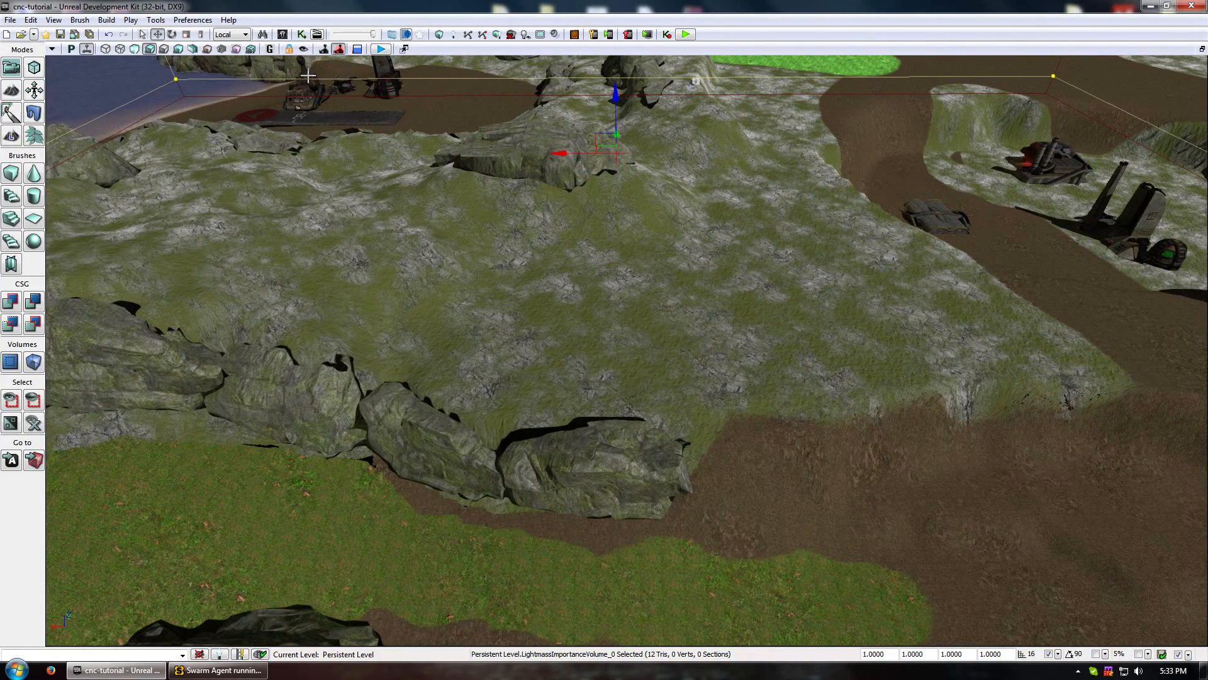
click(283, 35)
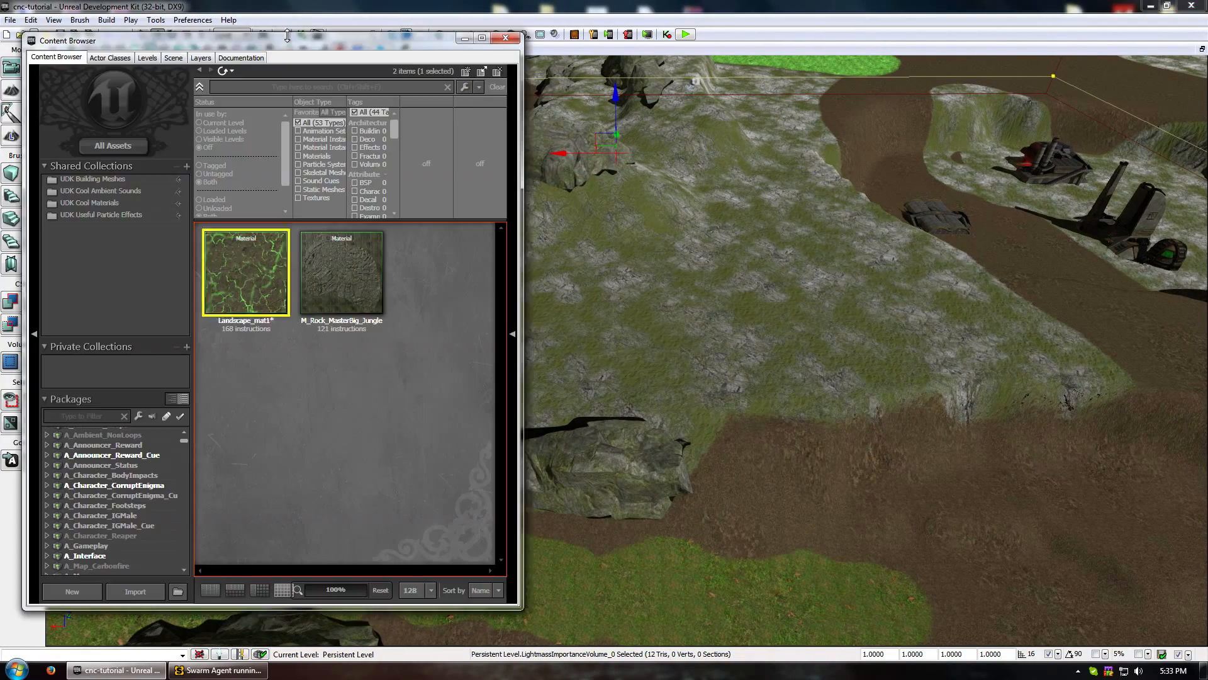
click(108, 58)
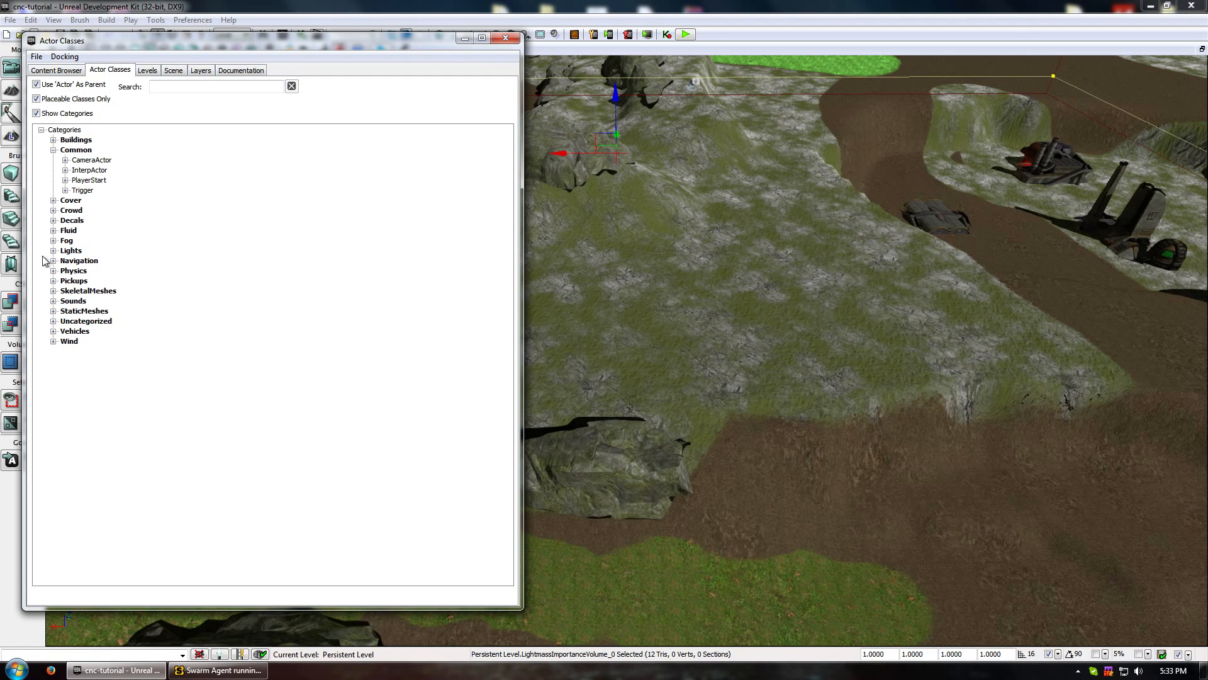
click(53, 139)
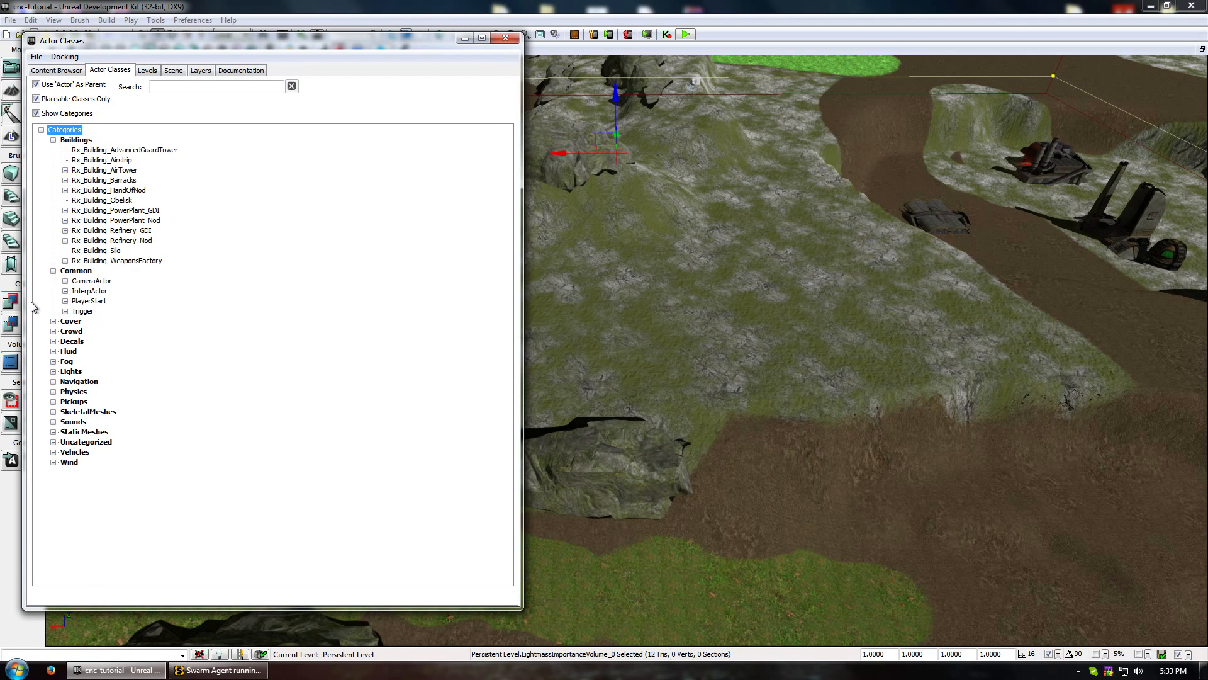
click(105, 251)
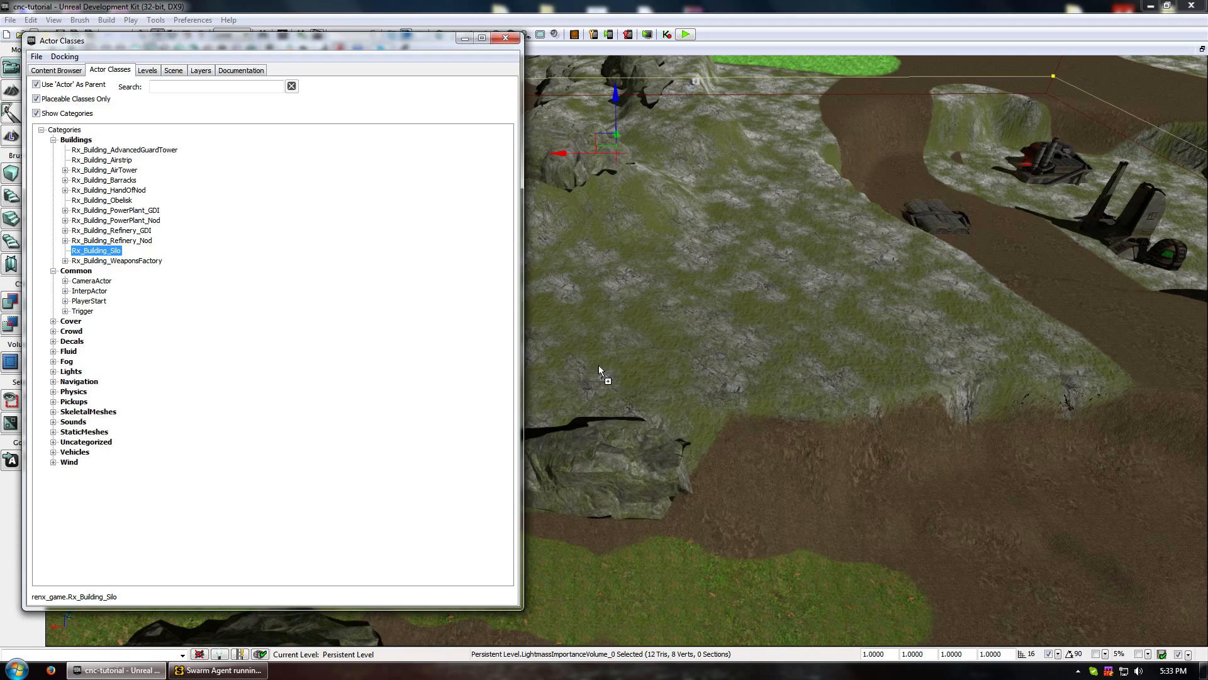
drag(599, 366, 557, 362)
click(464, 38)
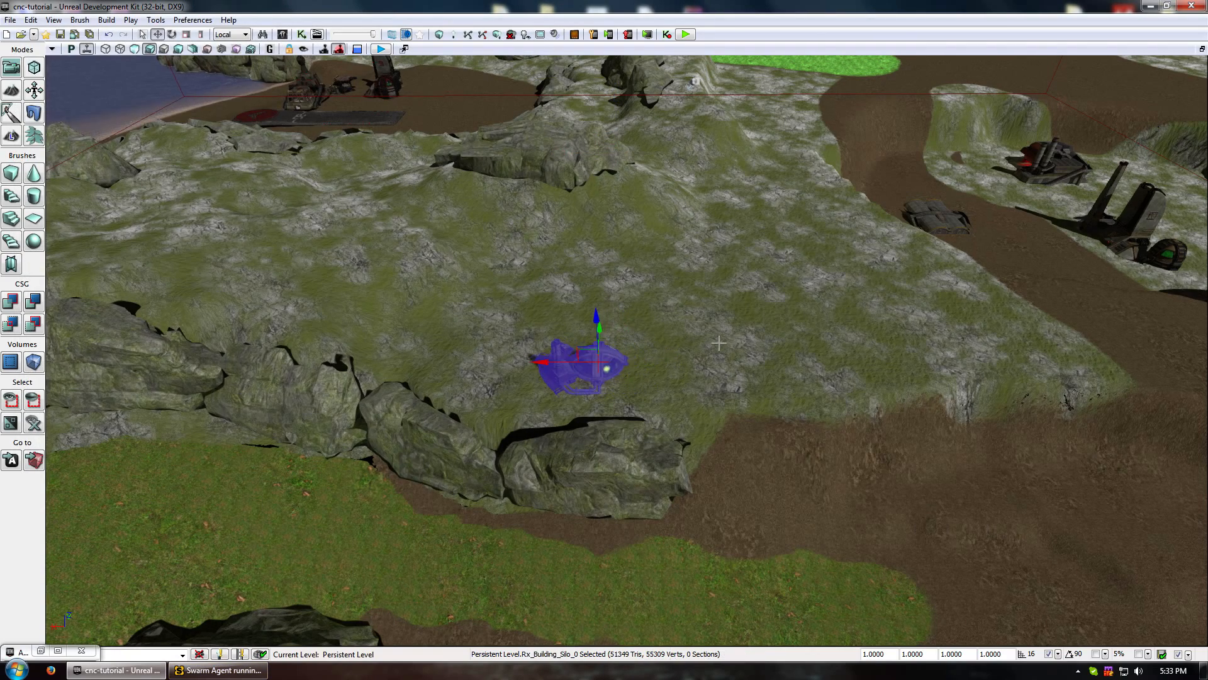
Reposition the silo on the grassy plateau near the edge rocks and check its placement up close.
drag(719, 343, 605, 435)
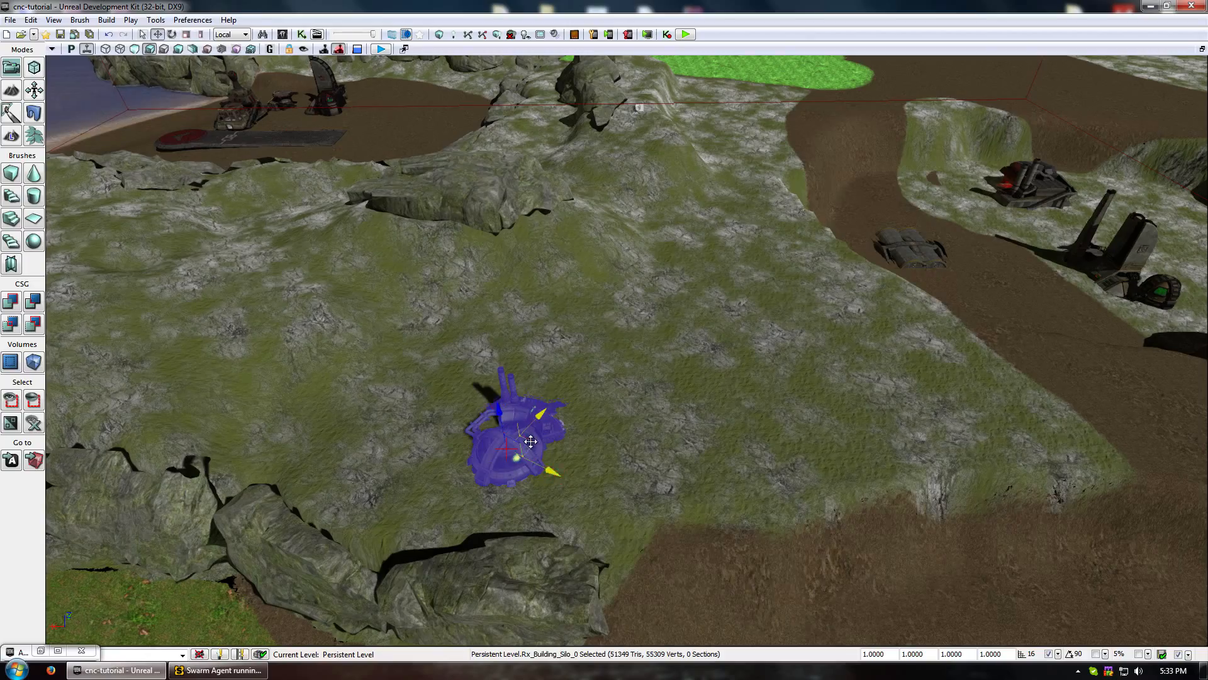
right_drag(530, 465, 806, 478)
right_drag(636, 353, 802, 352)
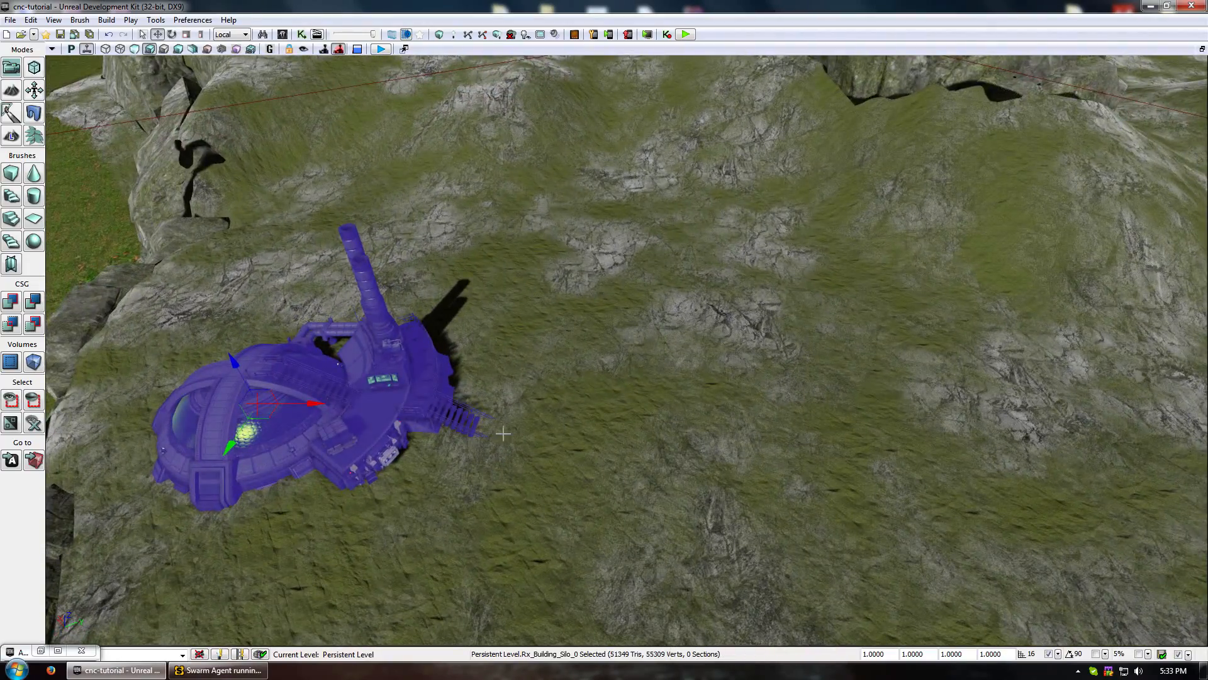
right_drag(504, 433, 497, 466)
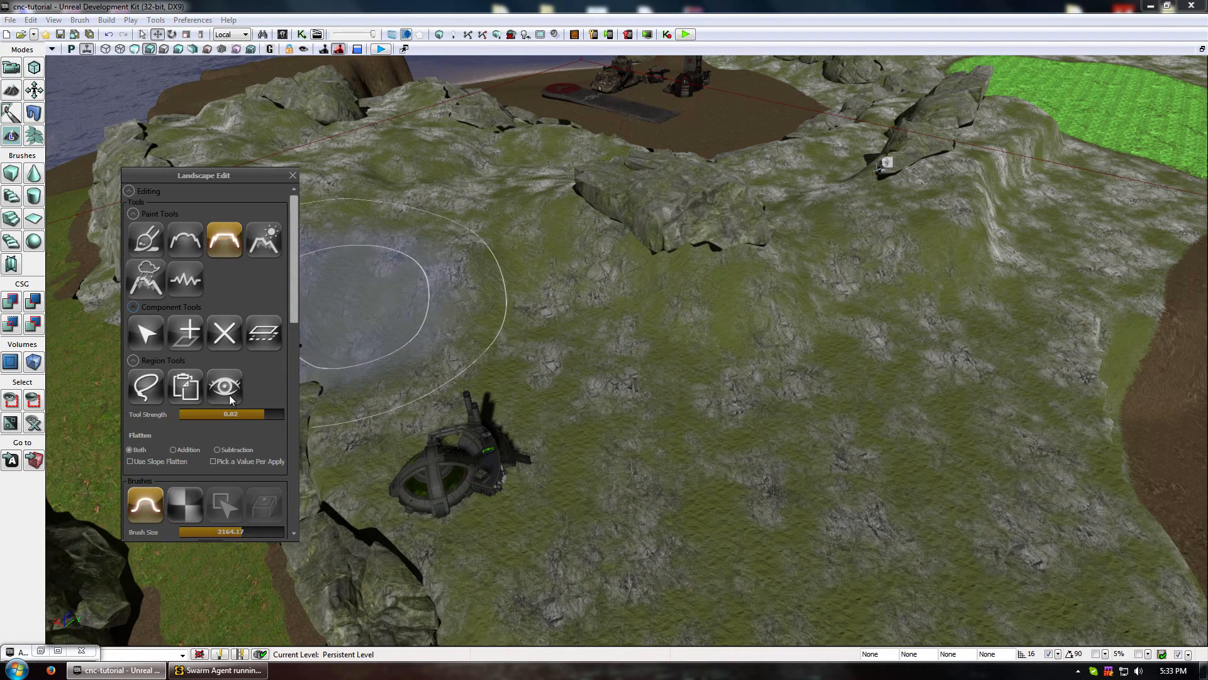
Paint the Mud1 layer over the ground around the dome-shaped building with a brush size of 445.84.
drag(203, 532, 192, 531)
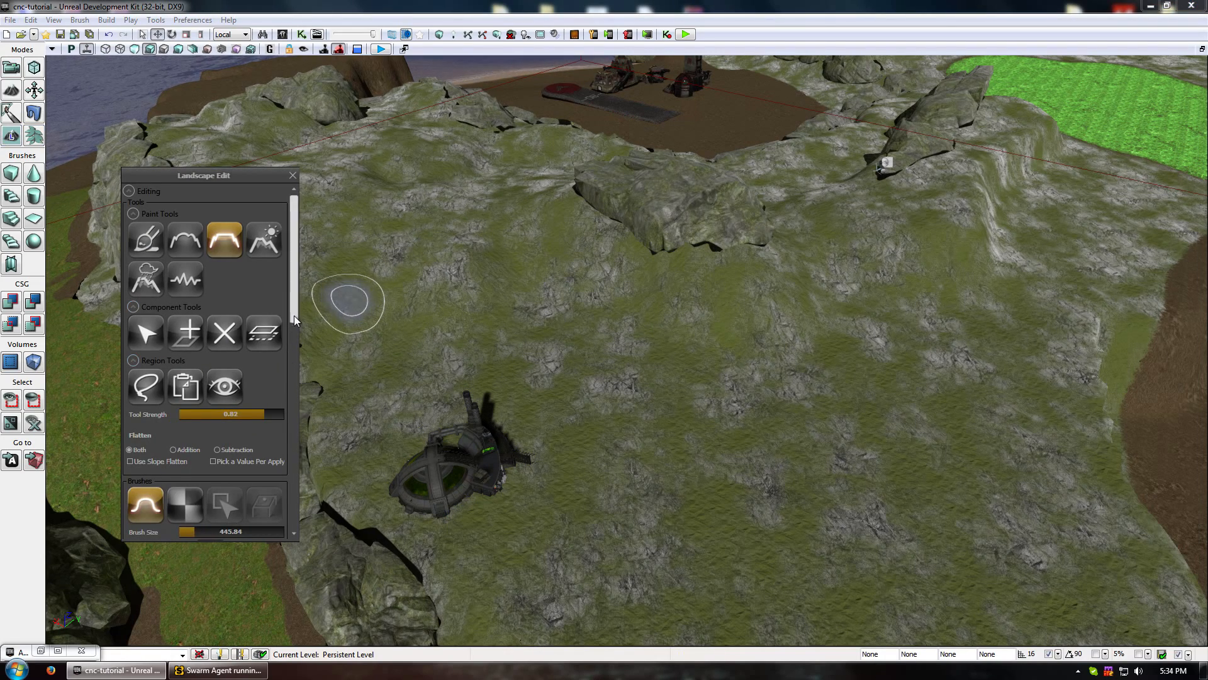
scroll(293, 315, down, 2)
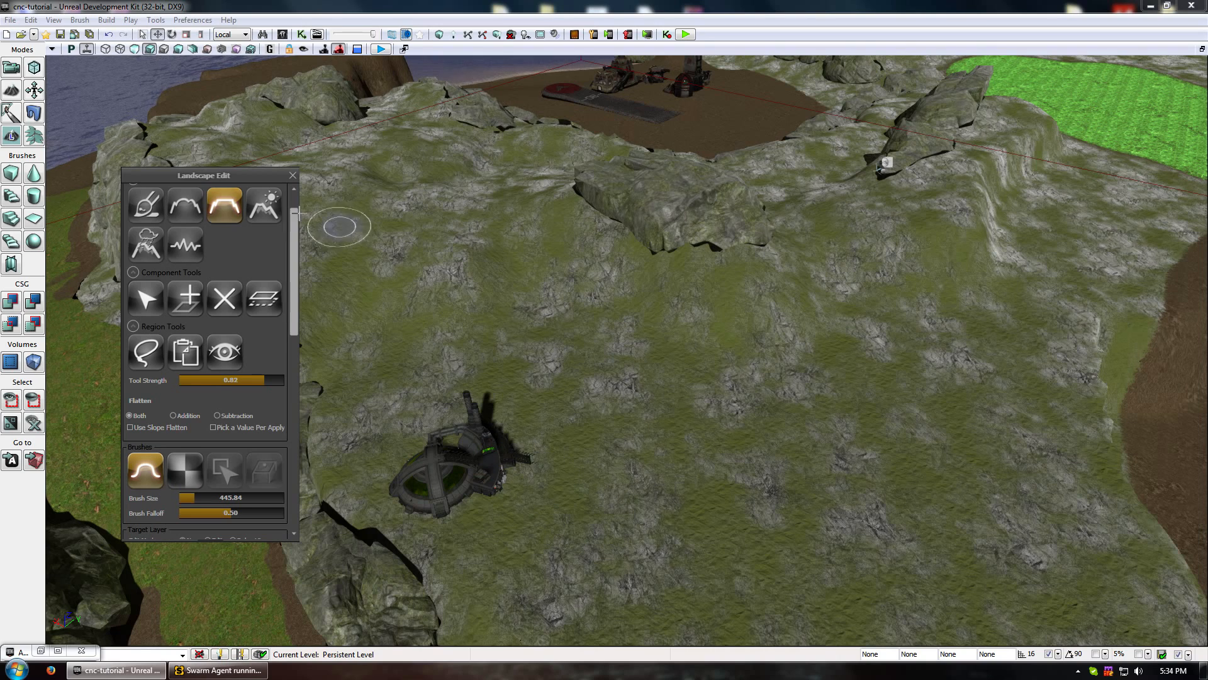
click(186, 206)
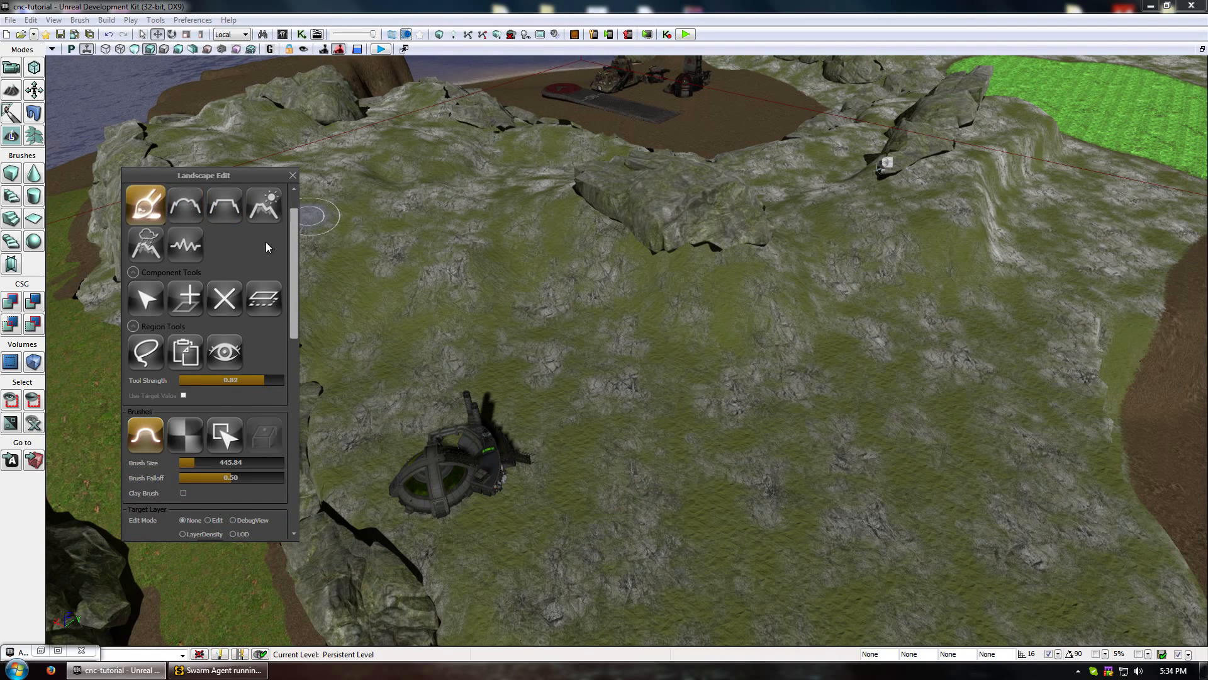
scroll(296, 293, down, 5)
click(247, 484)
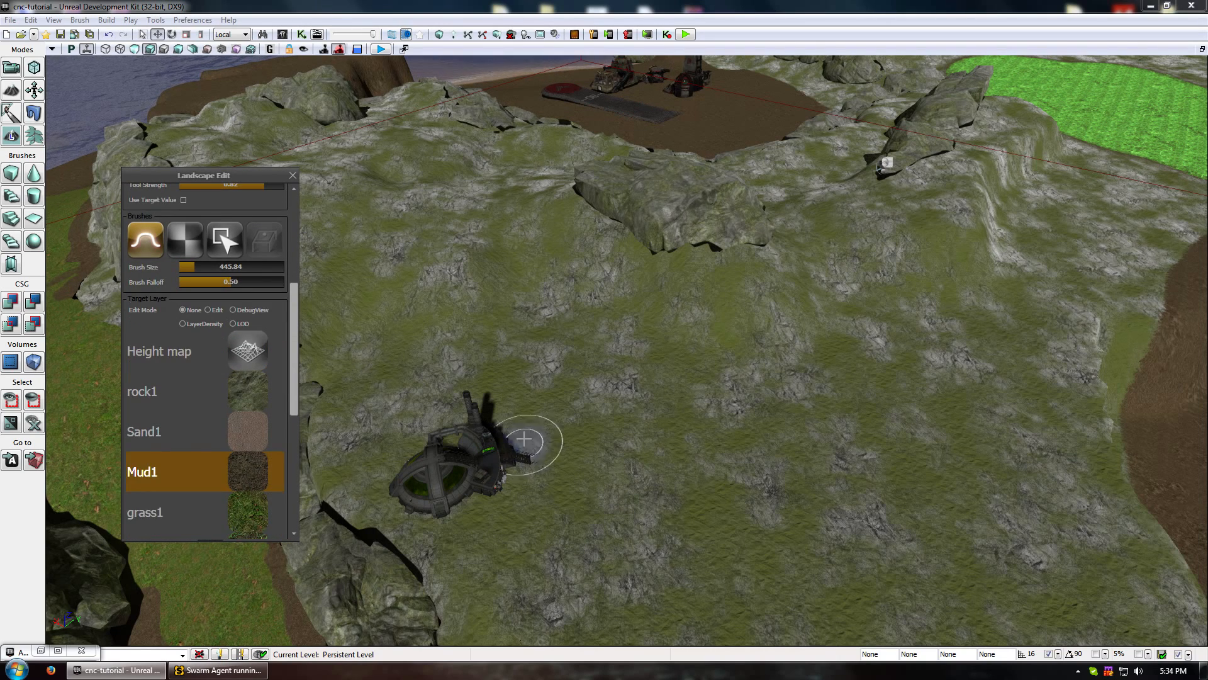
mouse_move(539, 418)
mouse_down()
mouse_move(415, 440)
mouse_move(391, 474)
mouse_move(360, 402)
mouse_move(522, 446)
mouse_move(529, 487)
mouse_up()
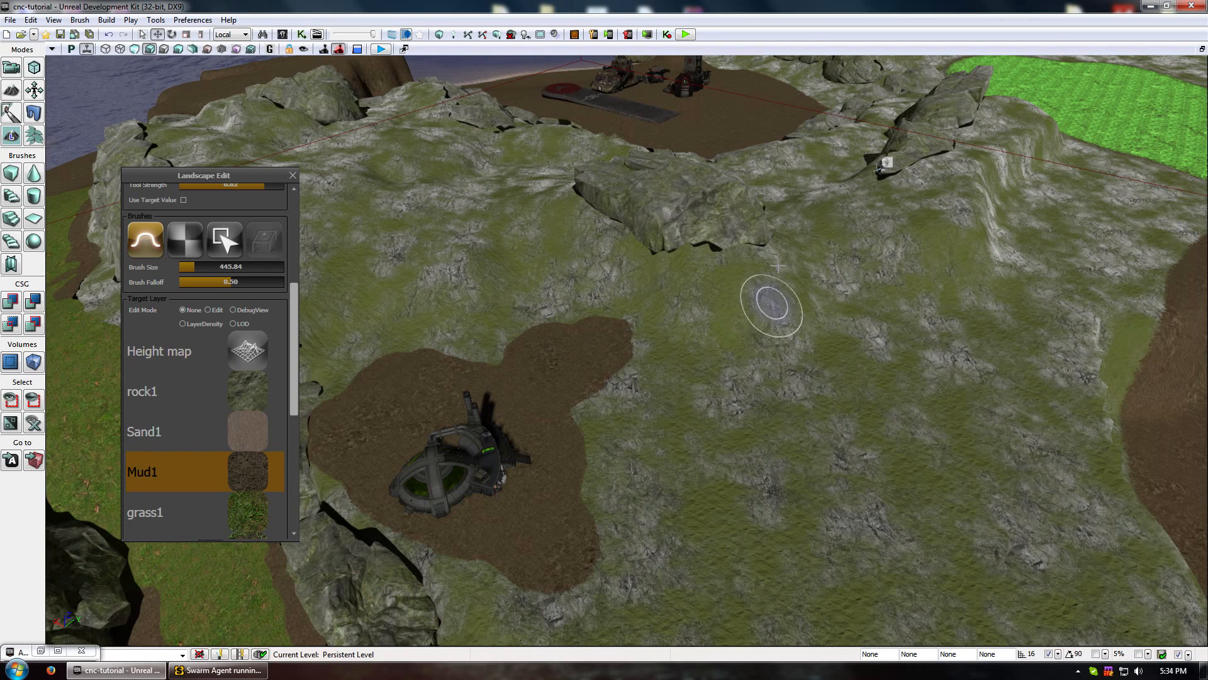
Duplicate the cliff rock beside the building, switch to World coordinates, and place and rotate the copy at the mud patch's edge behind the building.
click(293, 176)
click(270, 377)
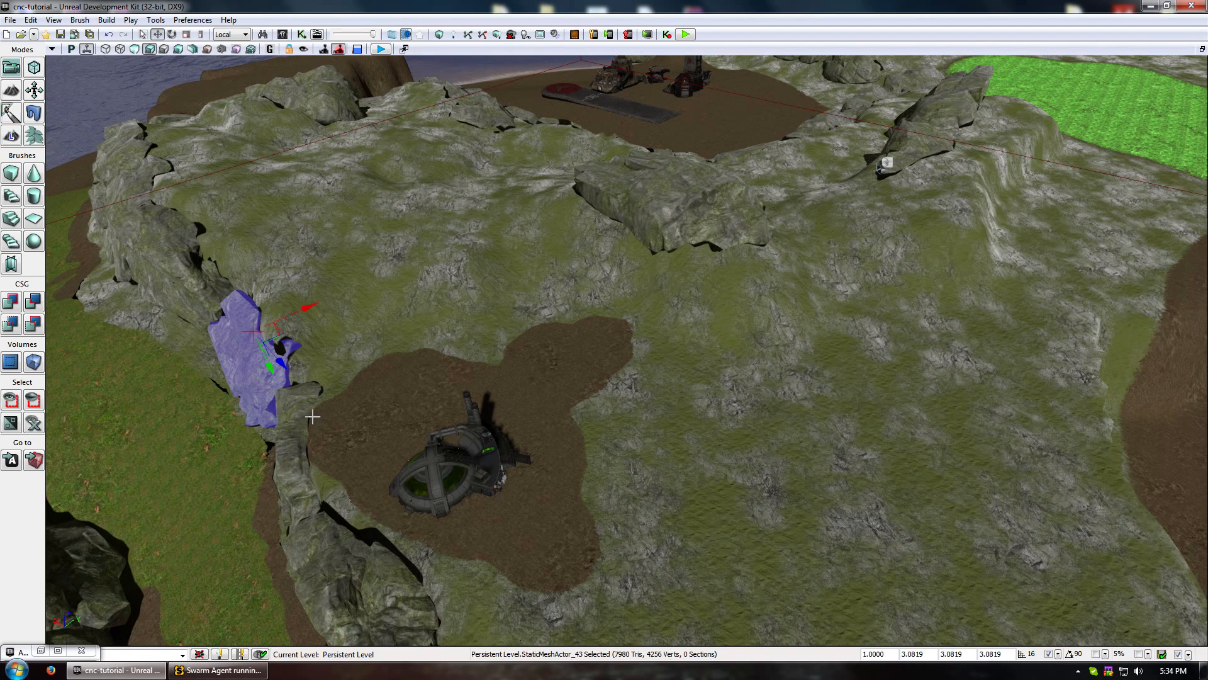
drag(339, 439, 327, 466)
click(473, 442)
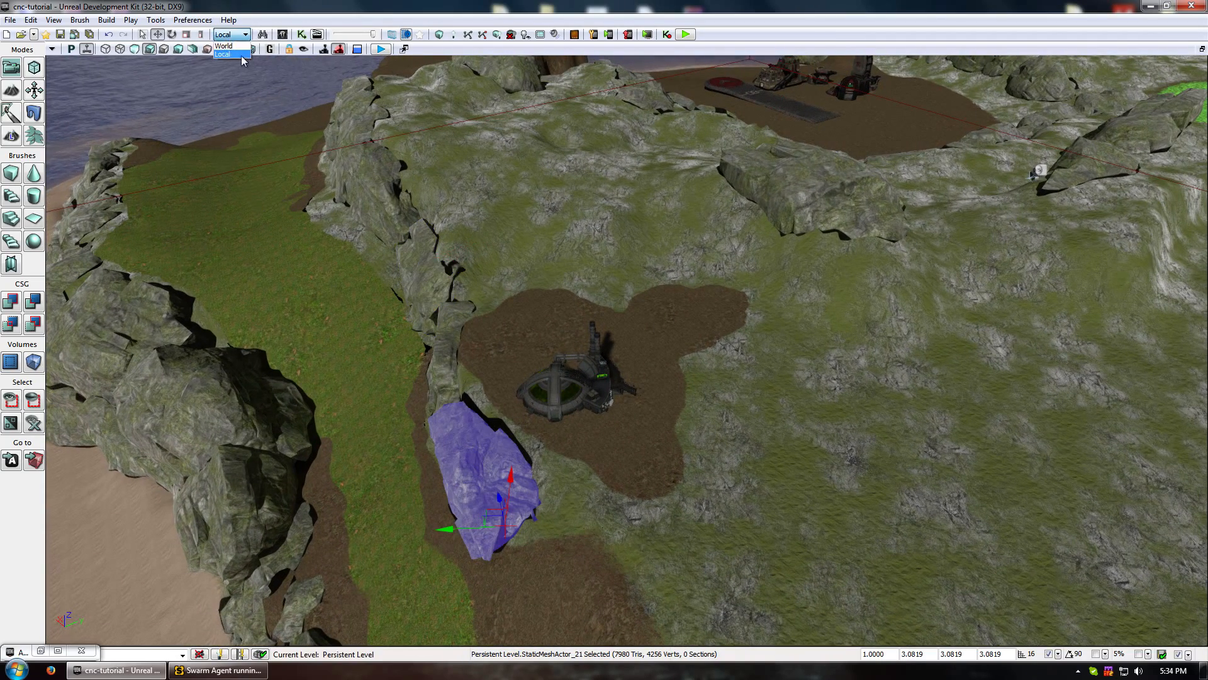
drag(497, 492, 700, 267)
key(space)
key(space)
drag(656, 198, 633, 296)
drag(671, 367, 698, 431)
Try to rotate the large middle rock in the cliff row along the grassy path.
click(586, 380)
right_drag(585, 381, 472, 390)
drag(630, 365, 643, 302)
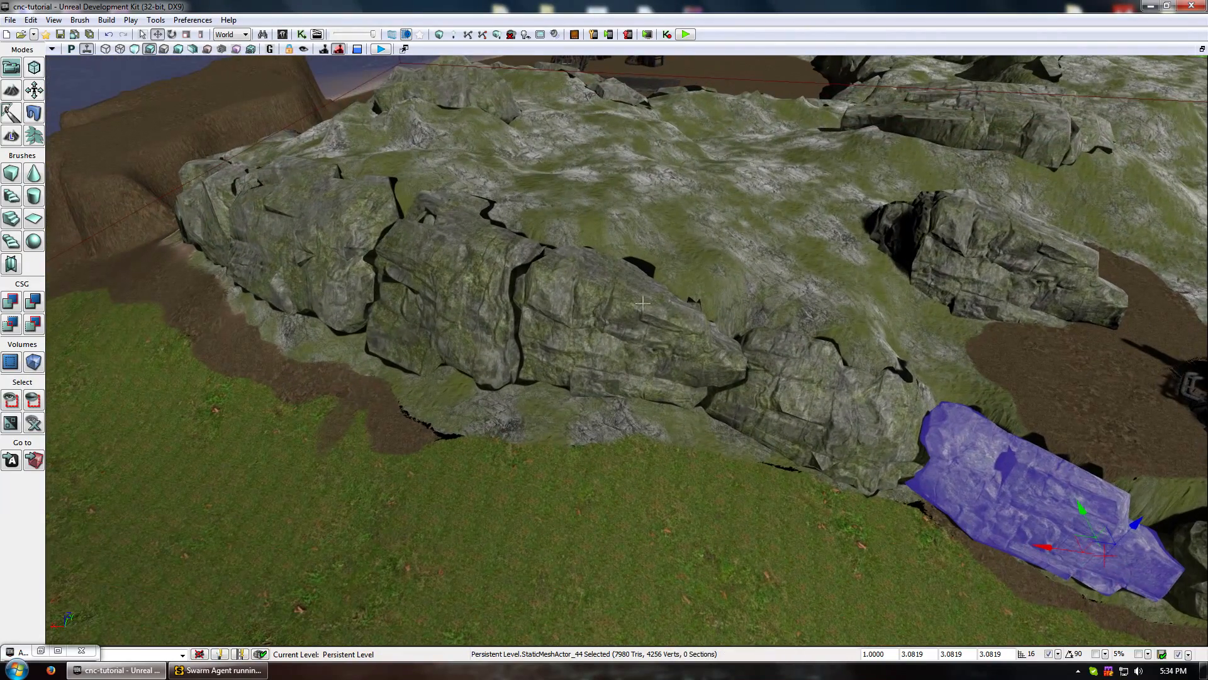
click(630, 350)
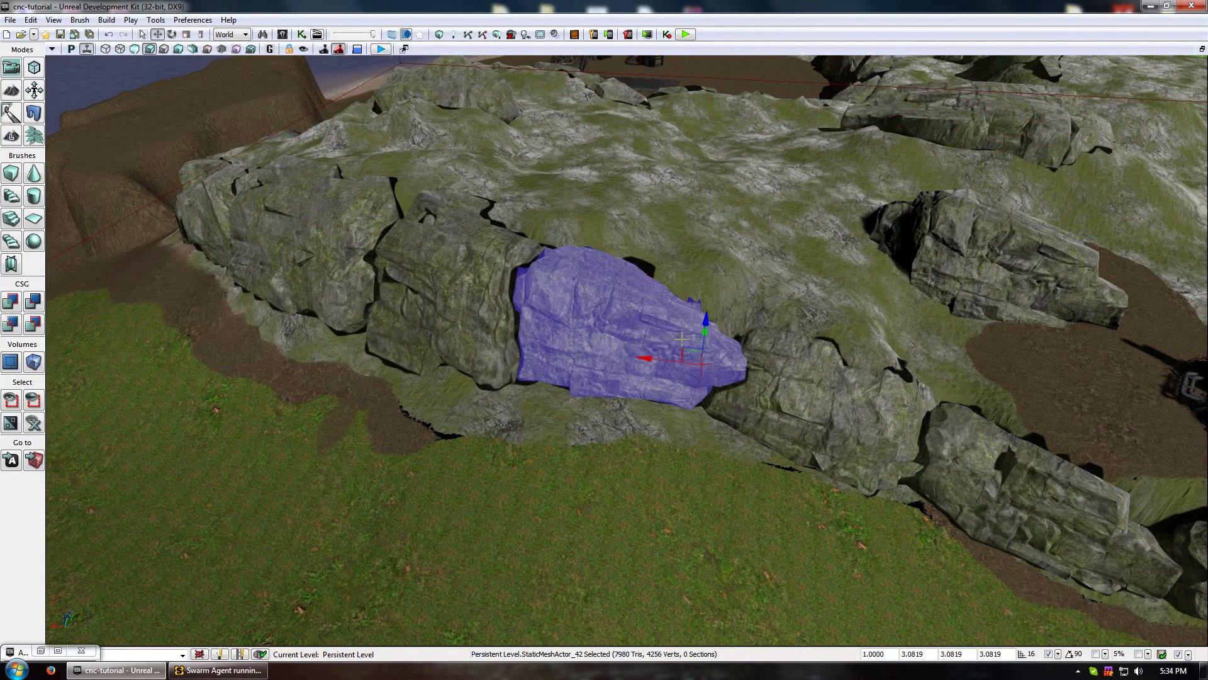
drag(734, 408, 710, 358)
key(space)
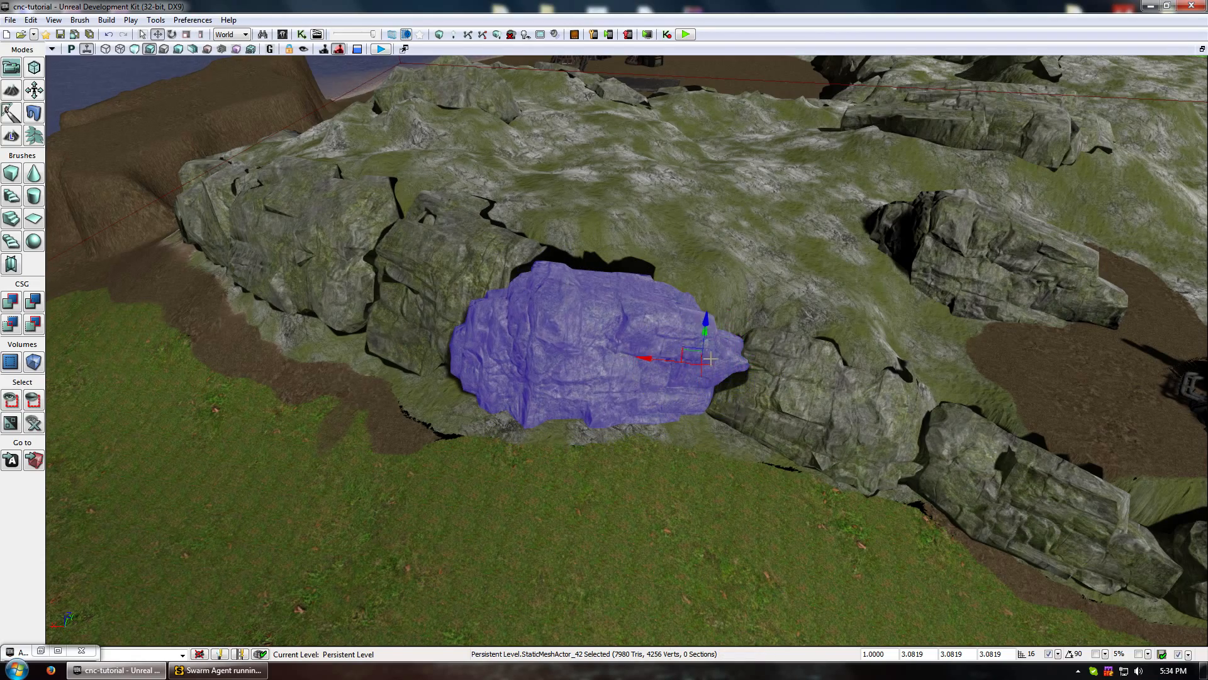
right_drag(690, 354, 603, 372)
drag(603, 373, 669, 356)
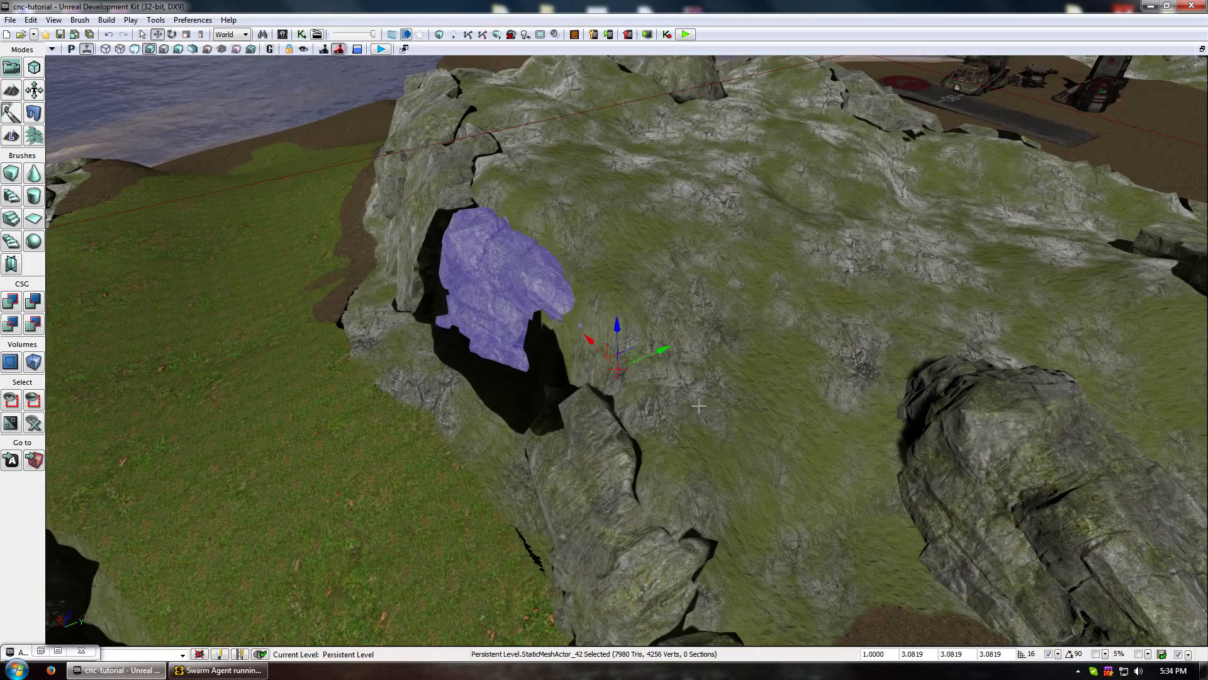
right_drag(668, 356, 683, 208)
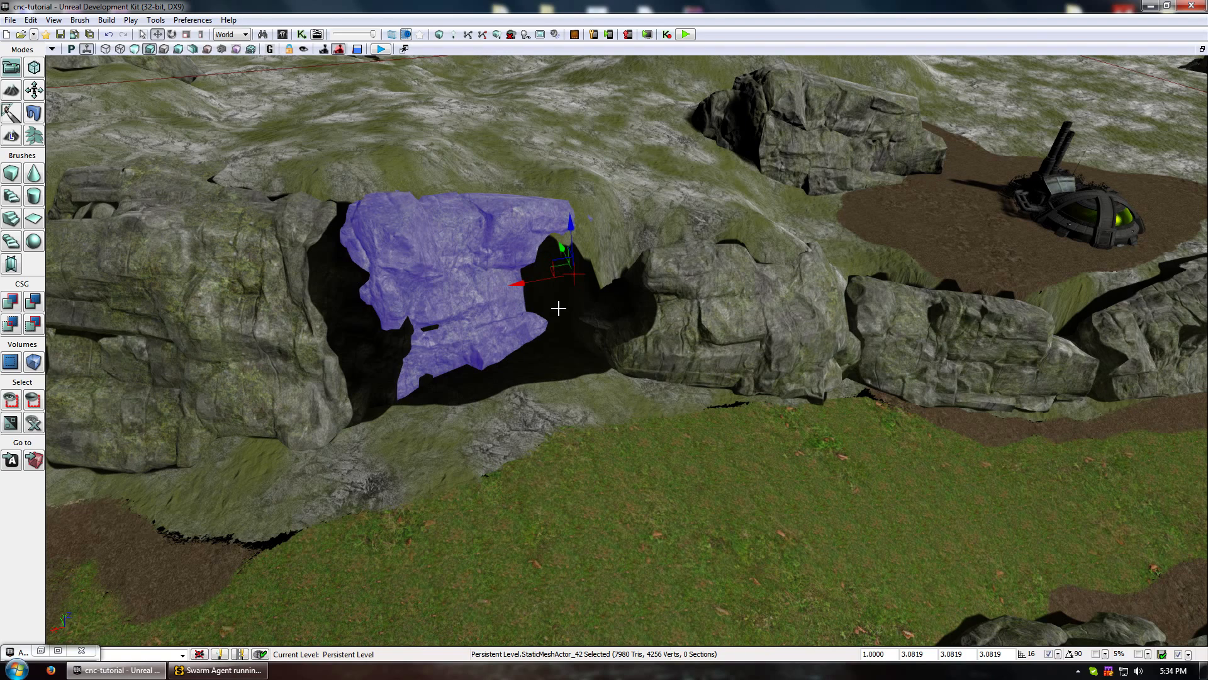
Undo the rotation changes made to the large middle cliff rock.
key(Escape)
key(ctrl+z)
key(ctrl+z)
key(ctrl+z)
key(ctrl+z)
key(ctrl+z)
Select the low cliff rock directly below the building and rotate it in its gap between the neighbouring rocks.
click(609, 450)
middle_drag(609, 449, 742, 455)
click(640, 318)
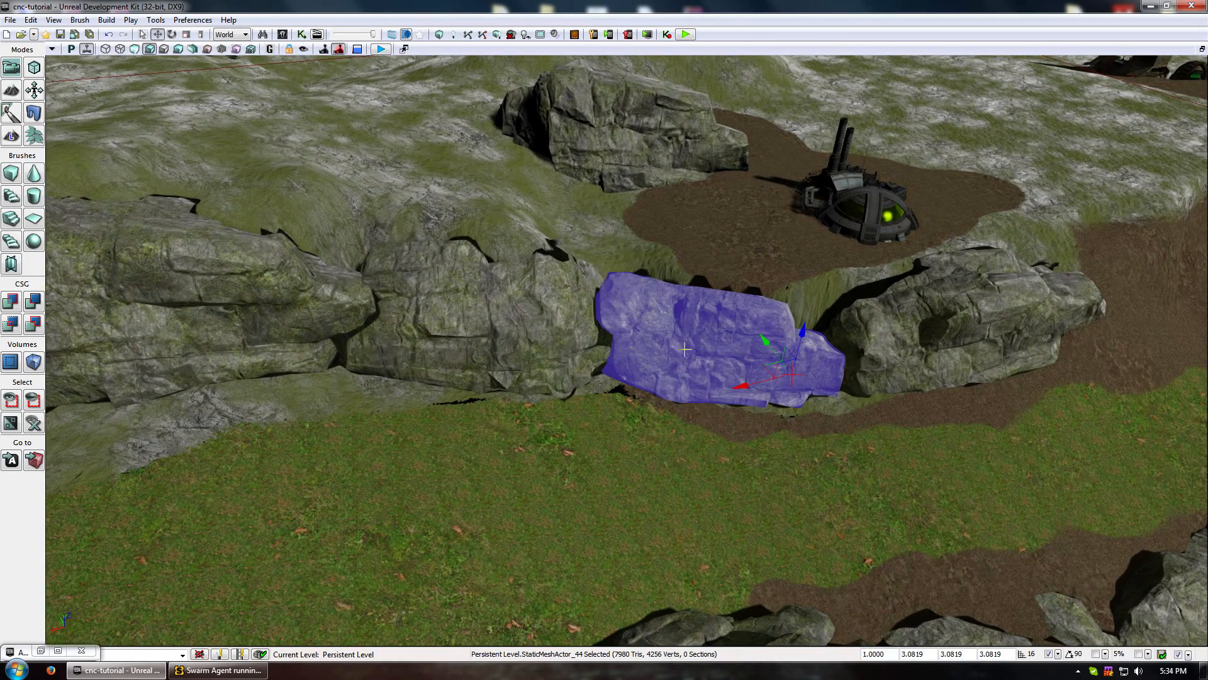
click(479, 315)
click(772, 356)
drag(696, 198, 774, 119)
drag(472, 379, 585, 437)
Scale up the low cliff rock below the building and turn it to meet the neighbouring rock nearest the ramp.
key(space)
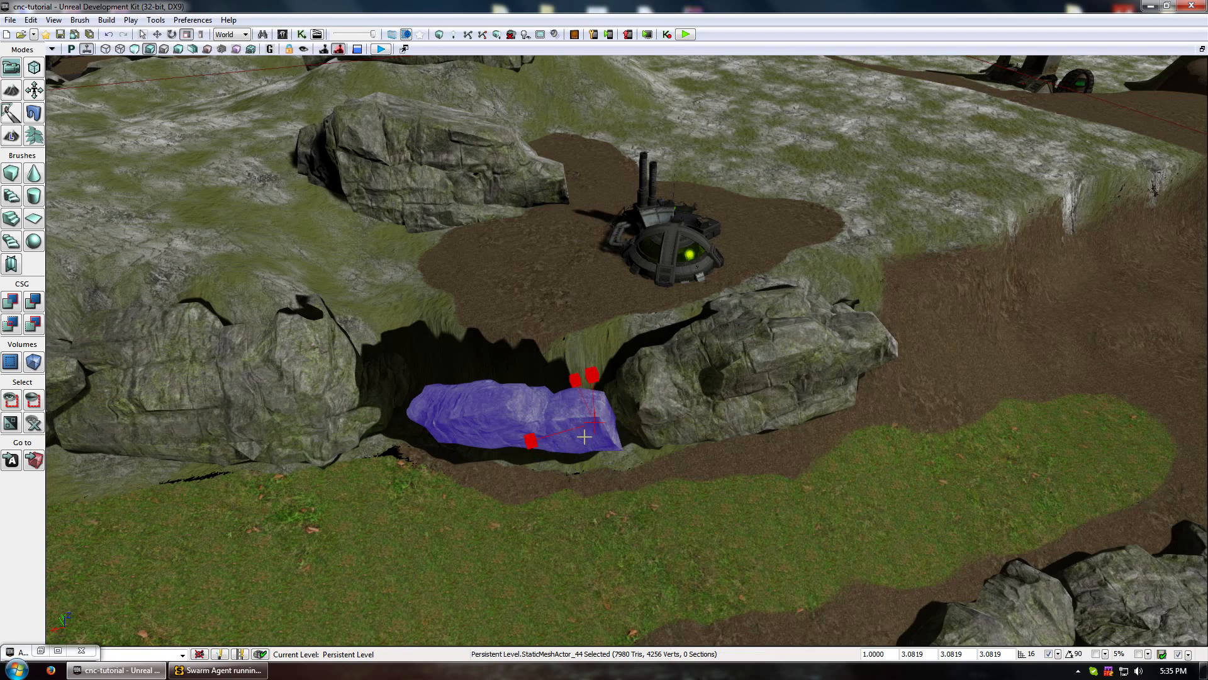
drag(594, 384, 598, 358)
drag(543, 414, 592, 435)
click(798, 456)
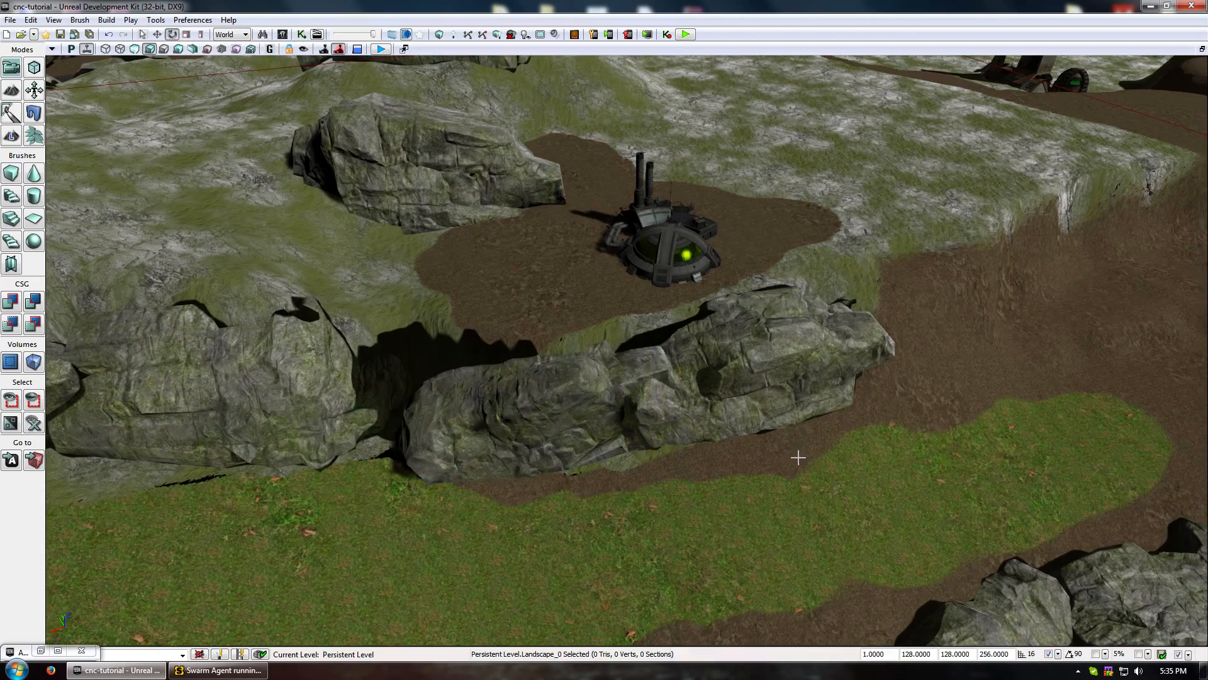
Paint mud on the ground in the gap between the two cliff rocks with a brush size of 287.42.
right_drag(799, 456, 752, 472)
click(10, 137)
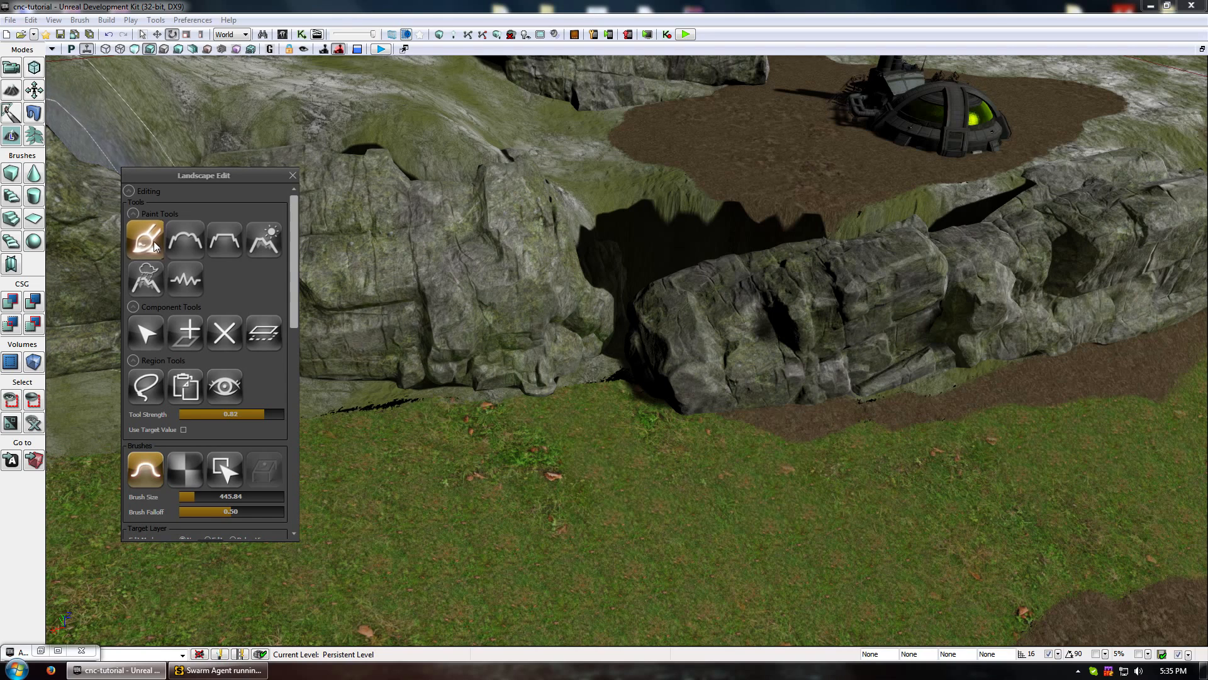
drag(232, 496, 221, 496)
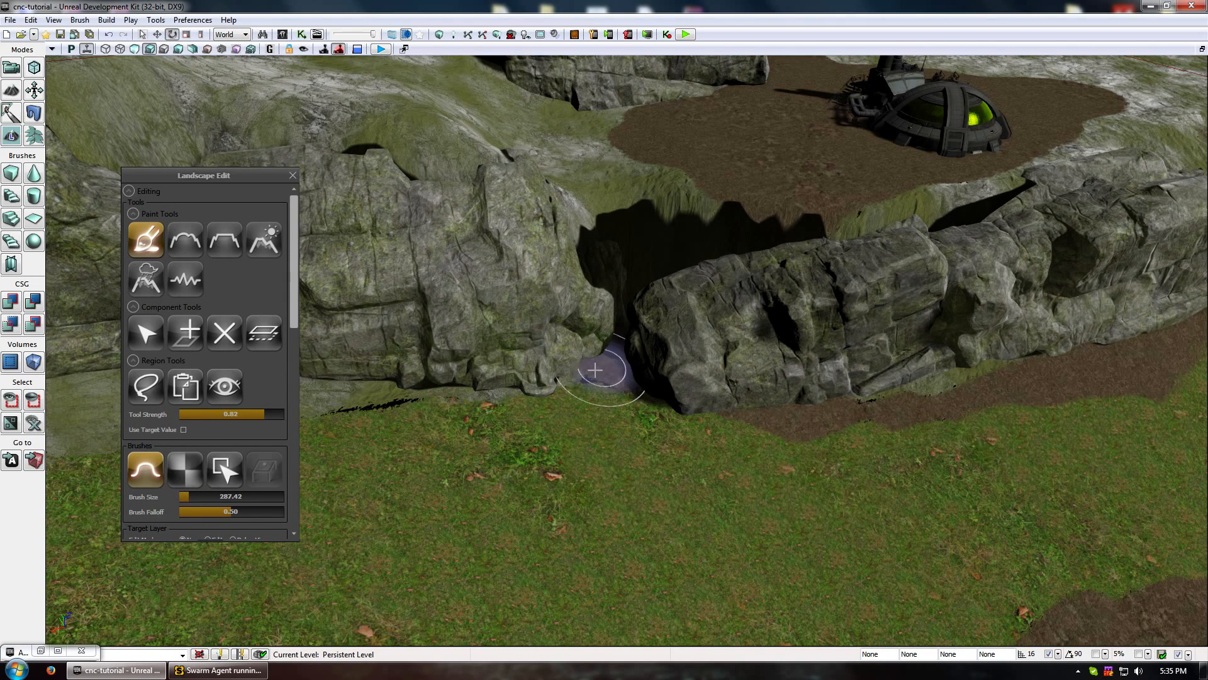
Target the height map with edit mode None and raise the terrain slightly in the gap between the cliff rocks.
scroll(283, 411, down, 5)
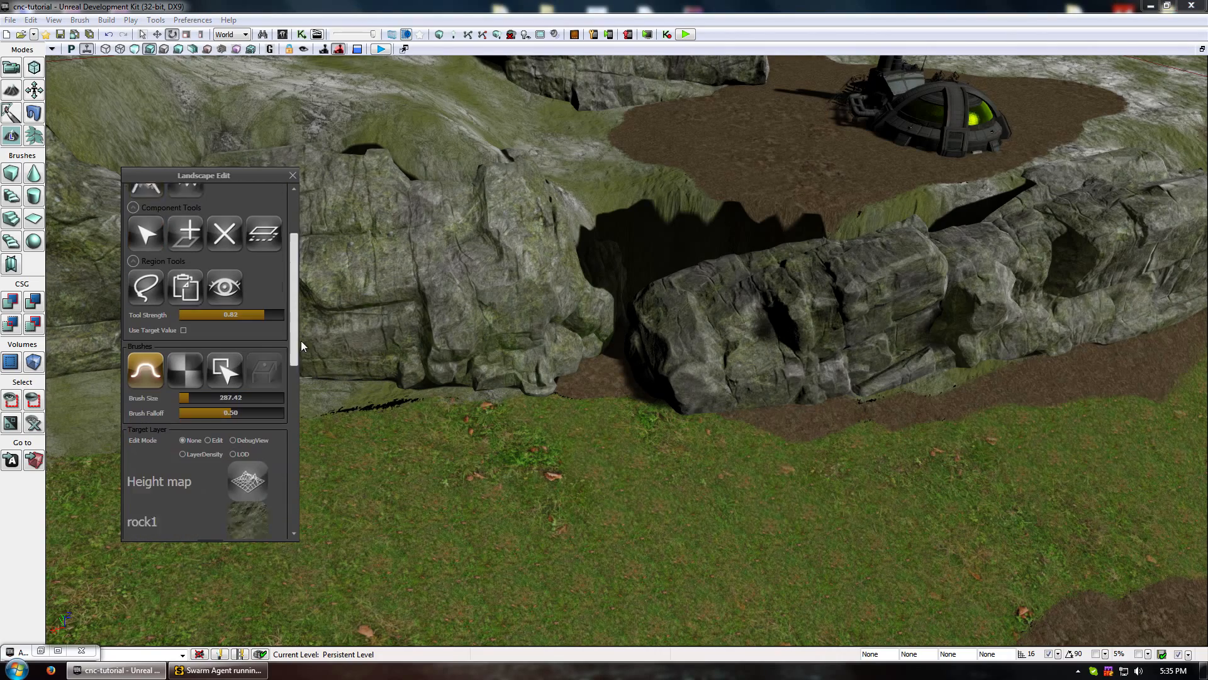
click(233, 451)
mouse_move(577, 361)
mouse_down()
mouse_move(554, 277)
mouse_move(522, 635)
mouse_move(530, 371)
mouse_up()
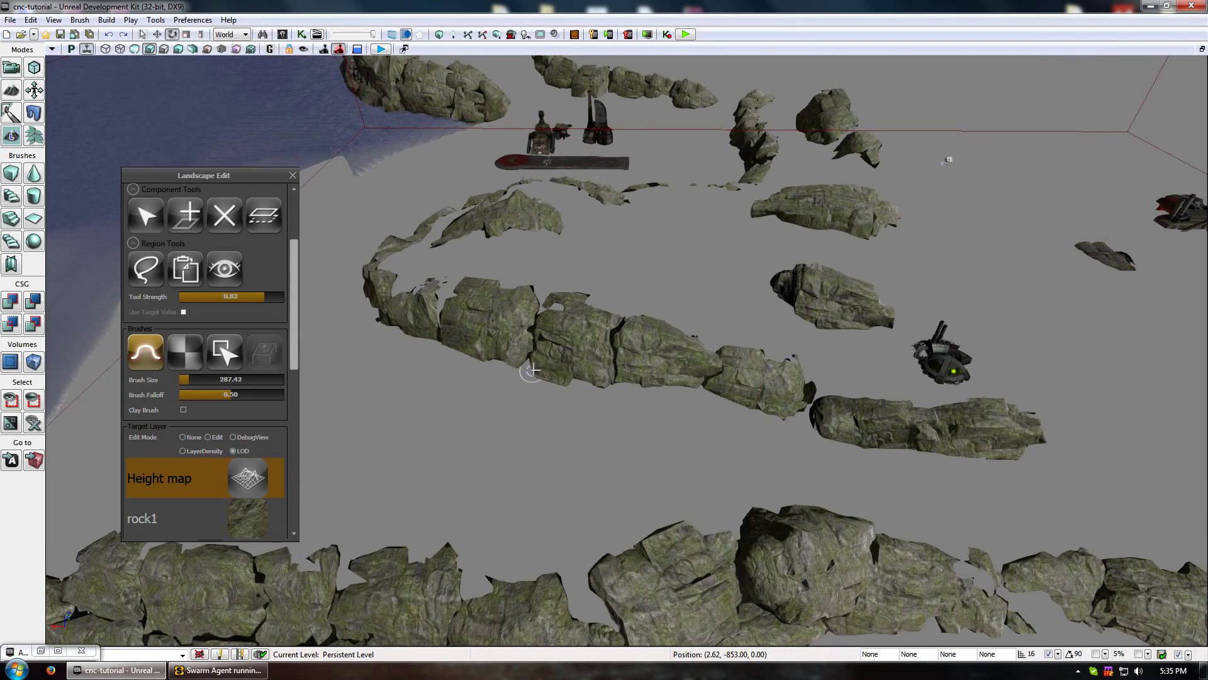
right_drag(556, 319, 568, 291)
drag(295, 294, 297, 334)
click(183, 324)
drag(348, 297, 563, 313)
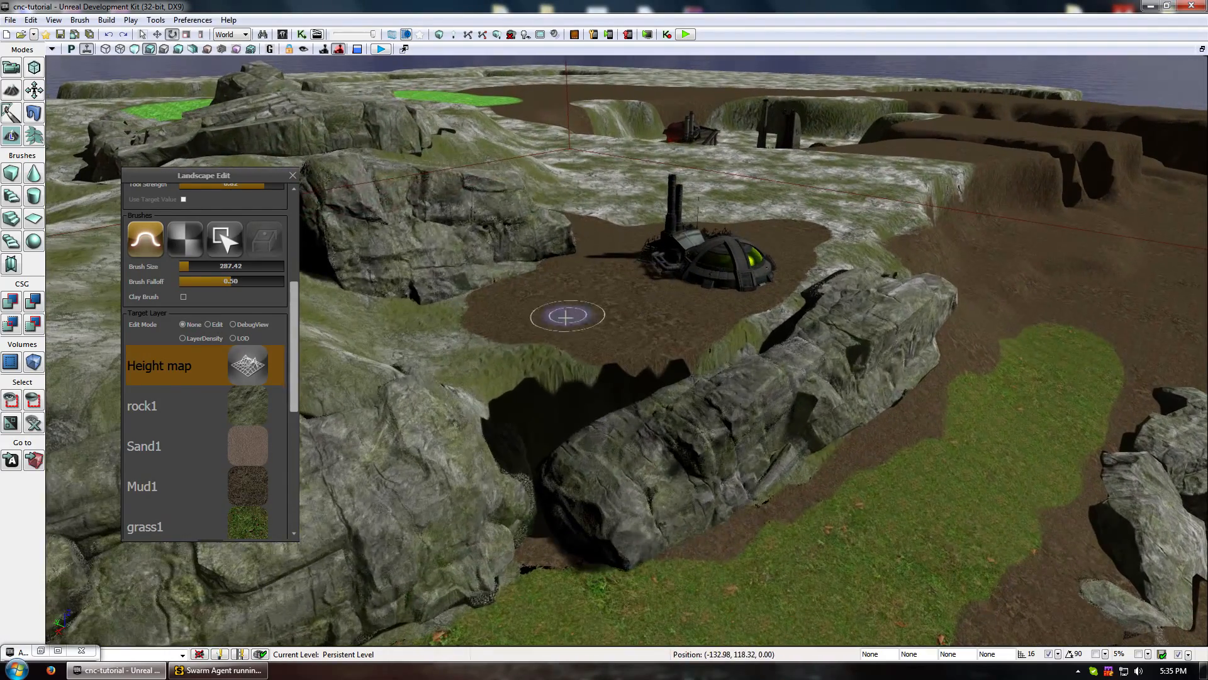
ctrl+drag(541, 541, 566, 566)
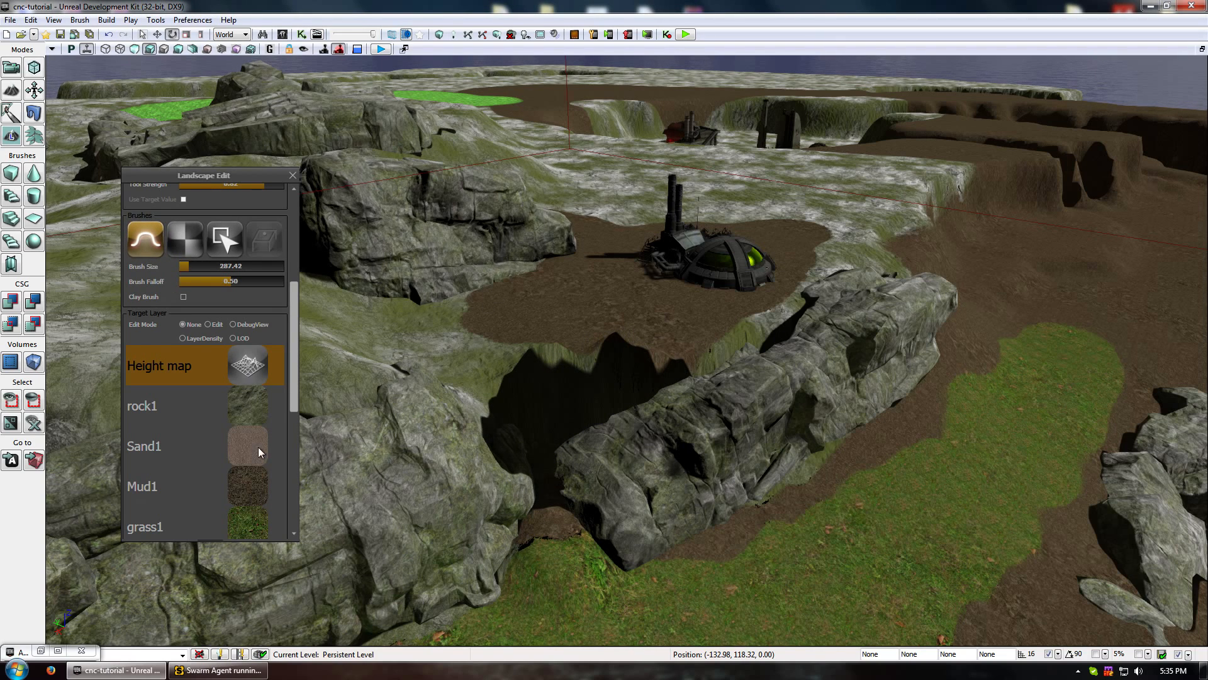
Raise the terrain in the rock gap further with the sculpting brush.
scroll(188, 283, up, 2)
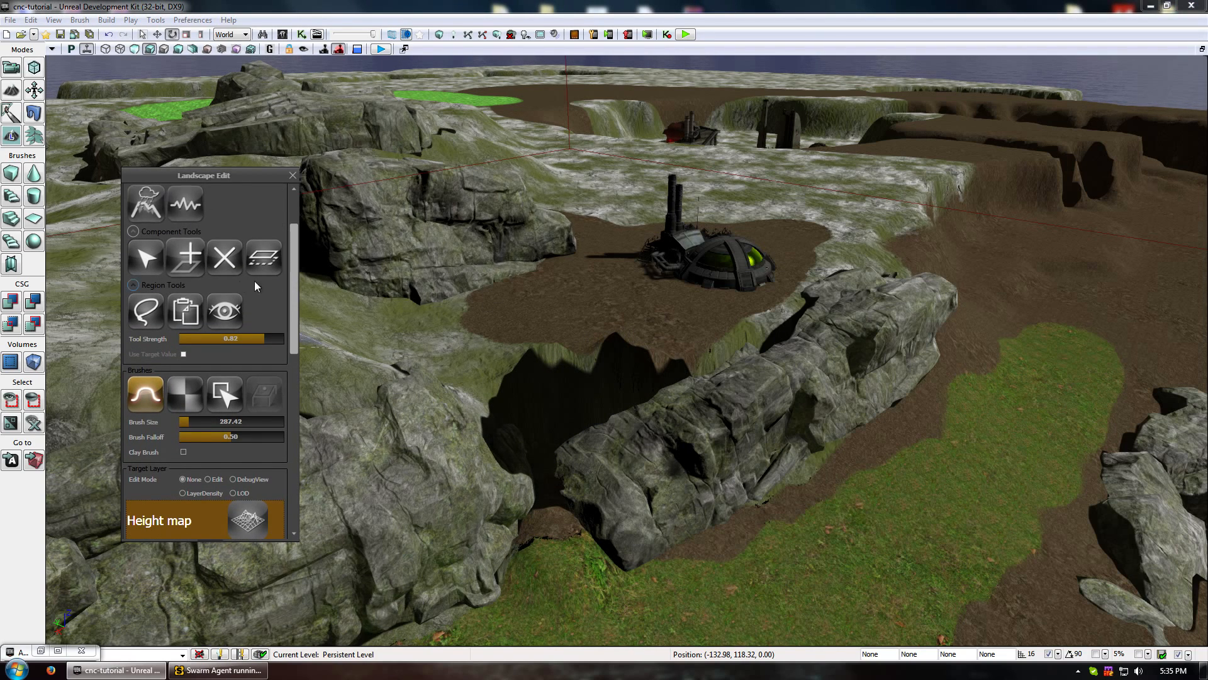
scroll(255, 287, up, 2)
click(185, 239)
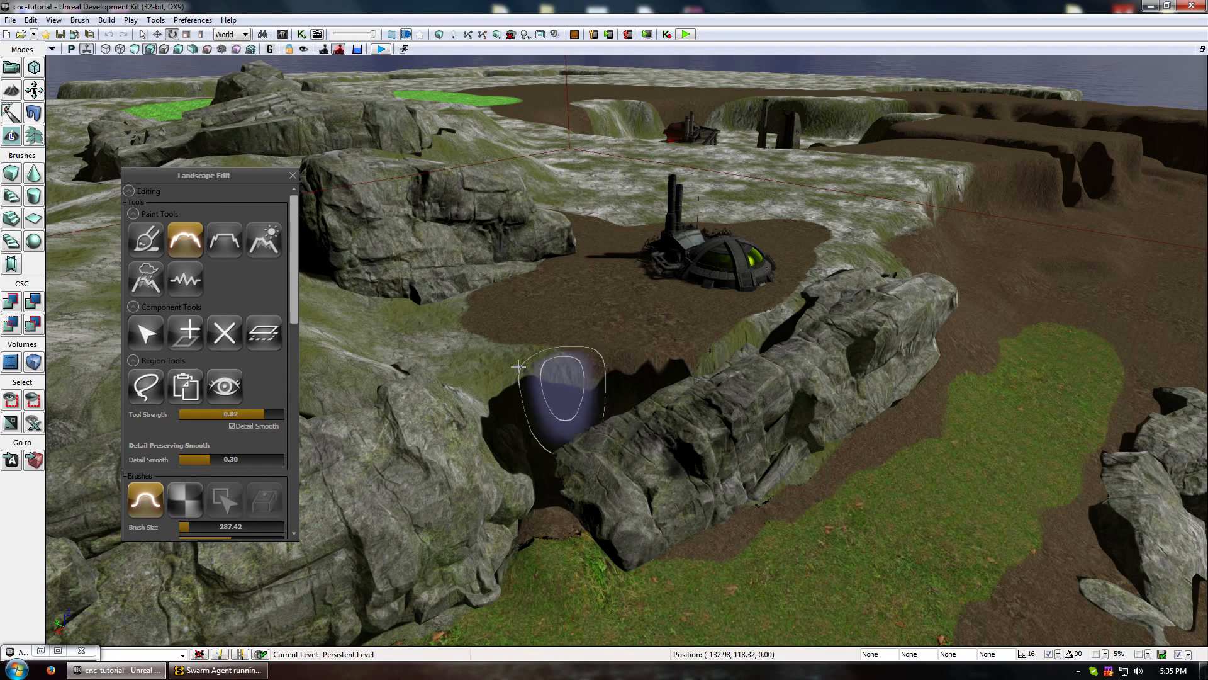
click(146, 239)
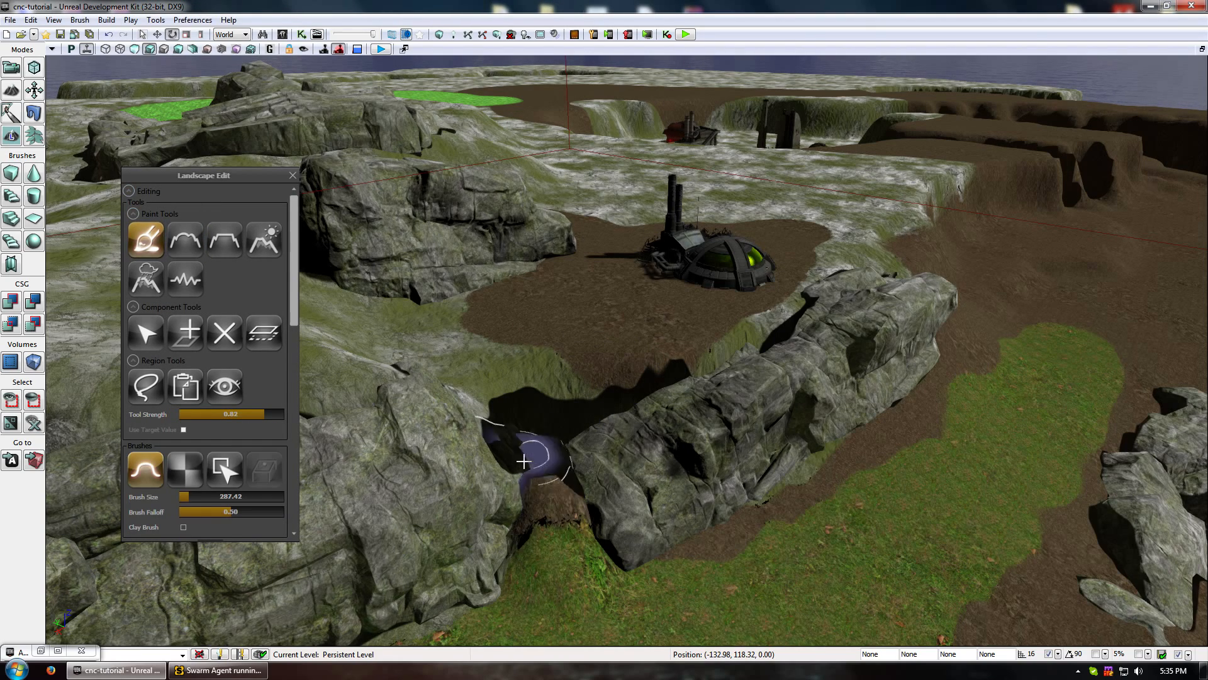
mouse_move(572, 472)
right_down()
mouse_move(674, 502)
mouse_move(697, 418)
mouse_move(580, 480)
mouse_move(587, 499)
mouse_move(617, 553)
mouse_move(616, 371)
right_up()
Flatten the raised terrain in the rock gap into a level block with the Flatten tool.
click(185, 239)
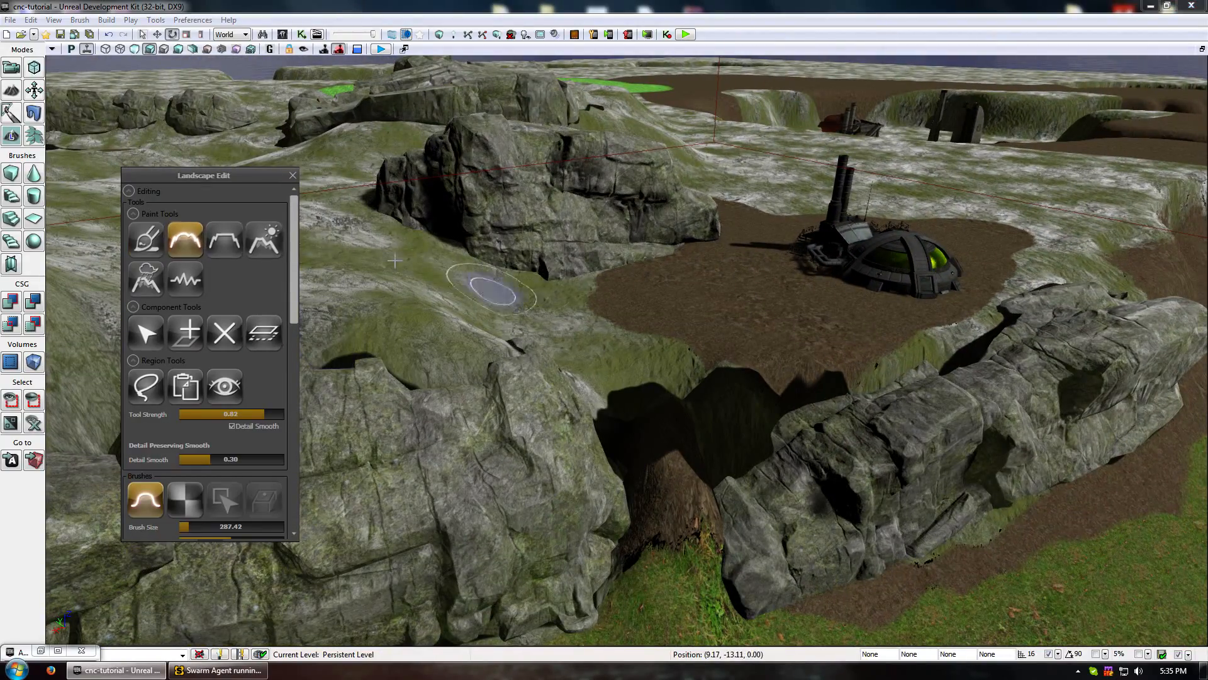
click(224, 241)
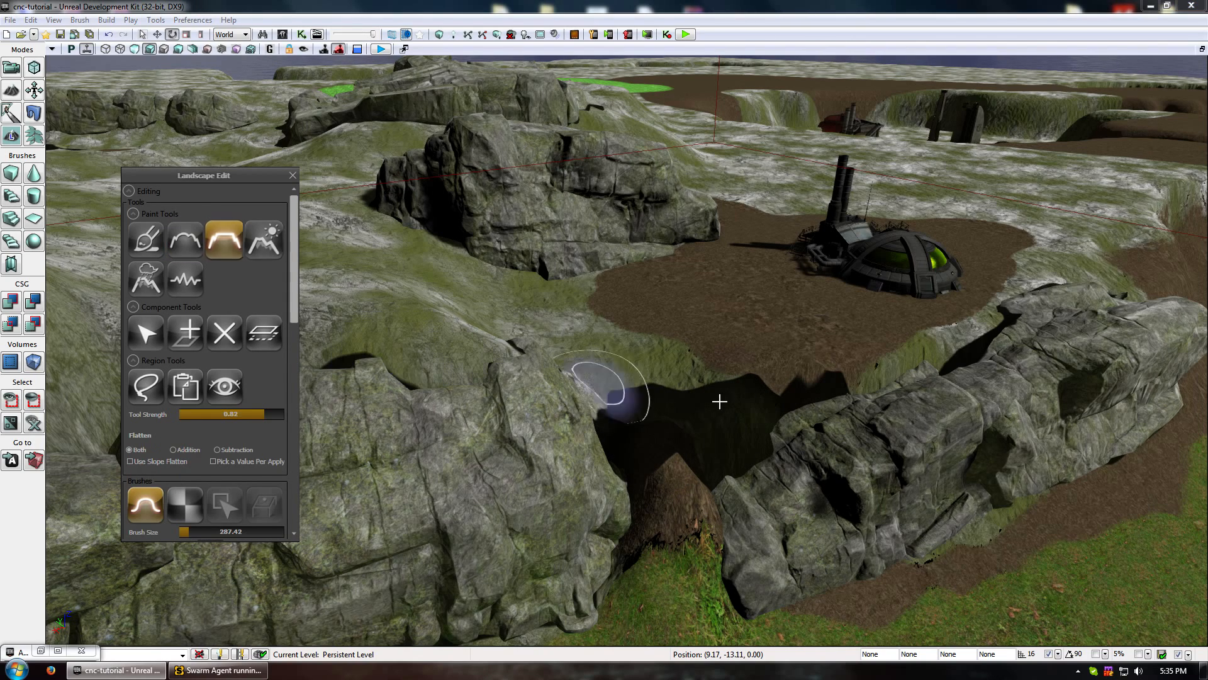
mouse_move(719, 401)
ctrl+mouse_down()
mouse_move(654, 402)
mouse_move(783, 415)
mouse_move(881, 353)
mouse_move(1010, 321)
mouse_move(877, 364)
mouse_move(782, 424)
mouse_move(598, 484)
mouse_move(755, 497)
ctrl+mouse_up()
Smooth the flattened block in the rock gap into a slope using a brush size of 648.72, and close the landscape editor.
click(185, 240)
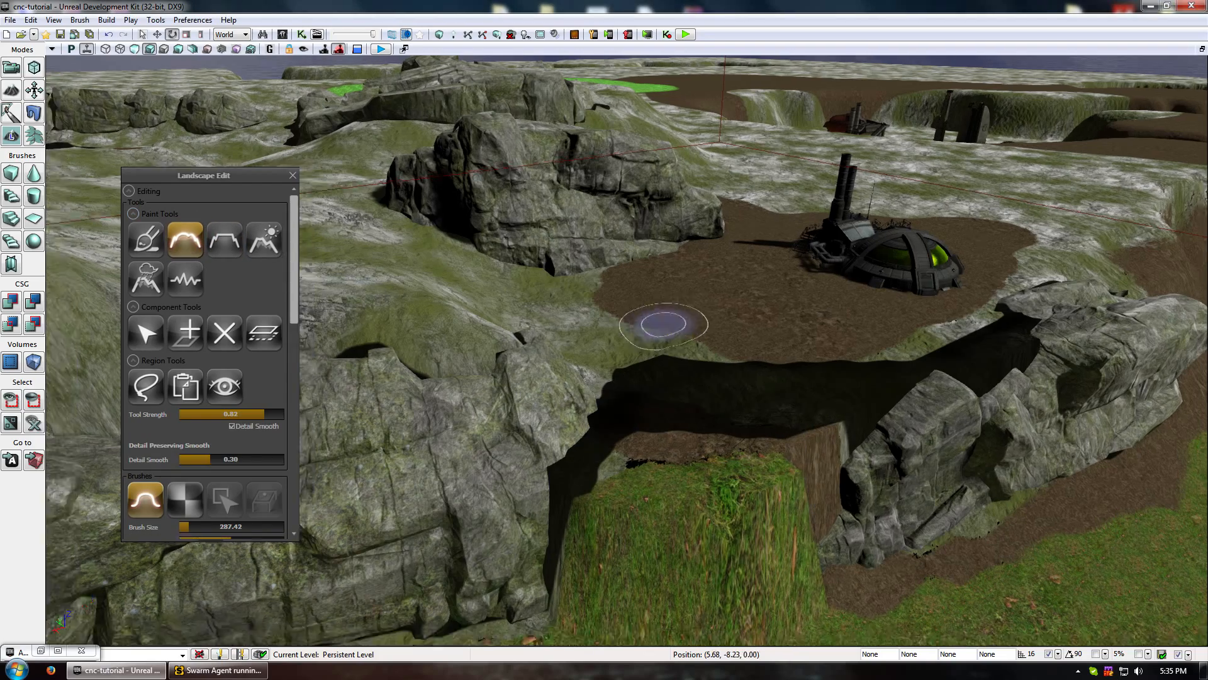
drag(663, 324, 683, 425)
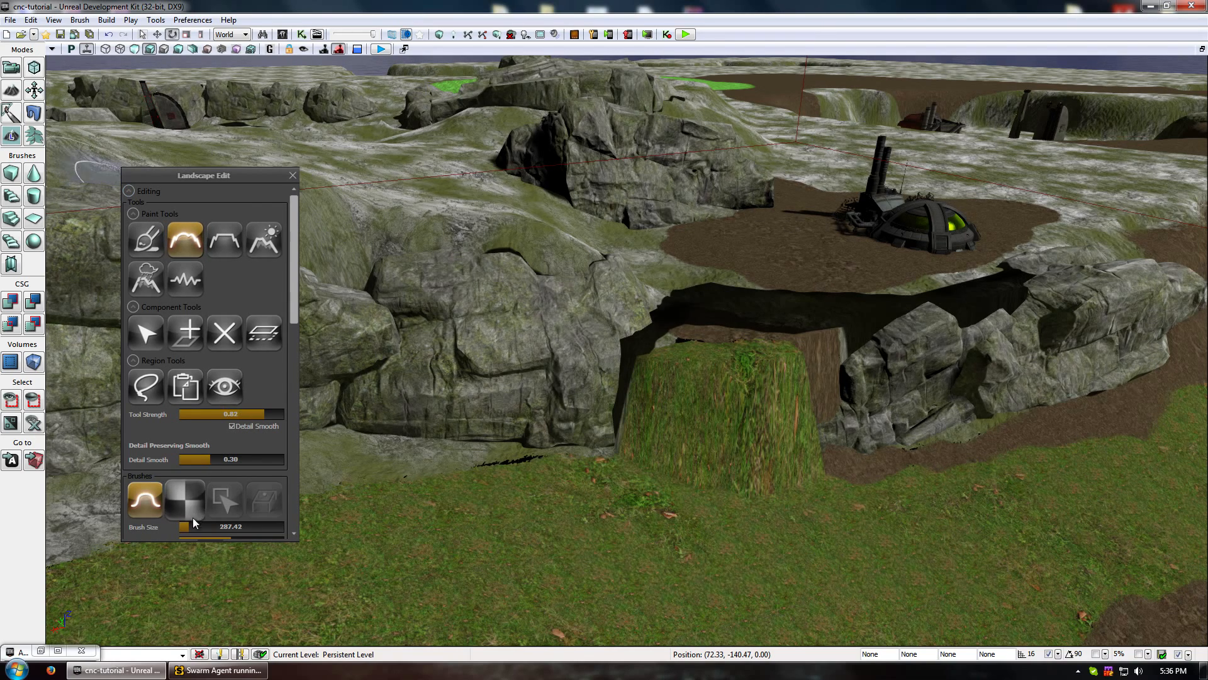
drag(189, 526, 201, 526)
mouse_move(697, 371)
ctrl+mouse_down()
mouse_move(706, 308)
mouse_move(709, 334)
mouse_move(737, 319)
ctrl+mouse_up()
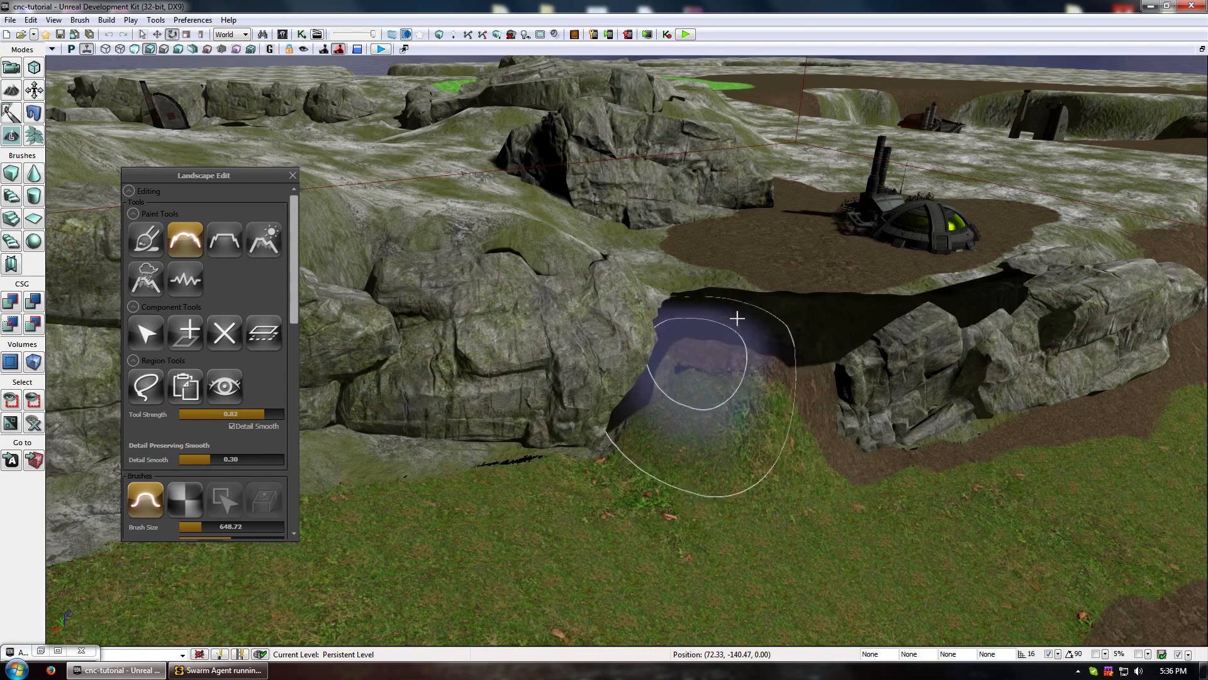
mouse_move(659, 382)
ctrl+mouse_down()
mouse_move(766, 358)
mouse_move(764, 440)
mouse_move(717, 309)
mouse_move(691, 290)
ctrl+mouse_up()
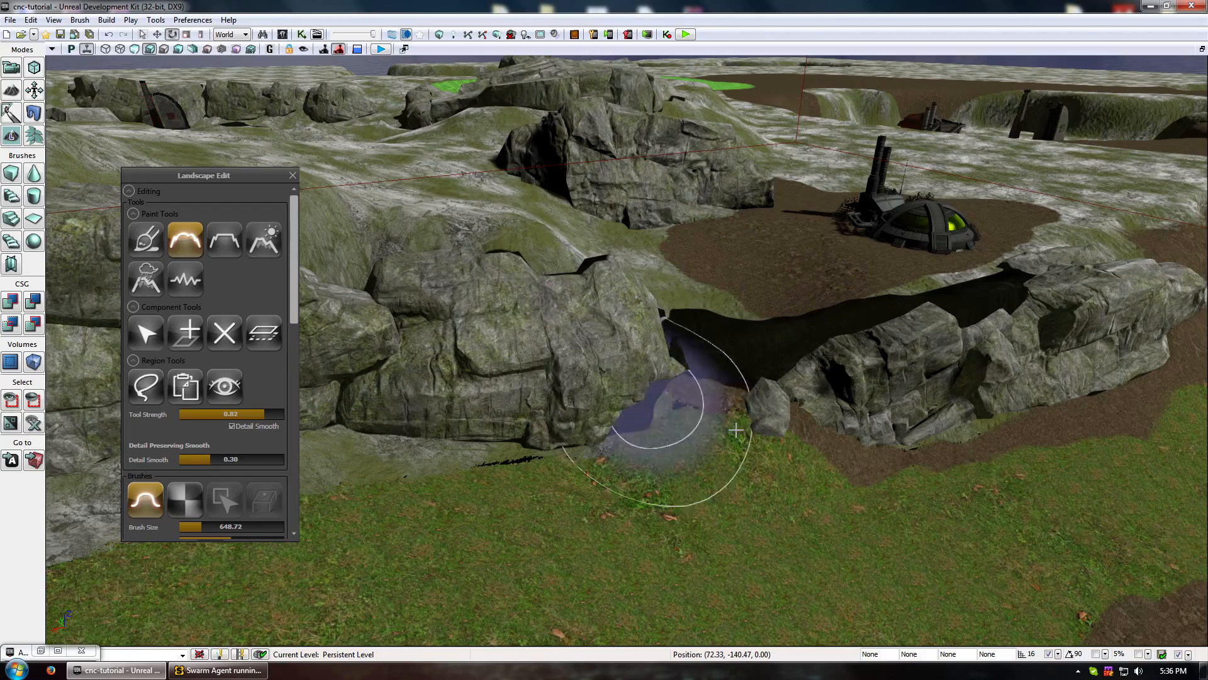
mouse_move(674, 418)
right_down()
mouse_move(822, 472)
mouse_move(617, 353)
mouse_move(541, 287)
mouse_move(890, 445)
right_up()
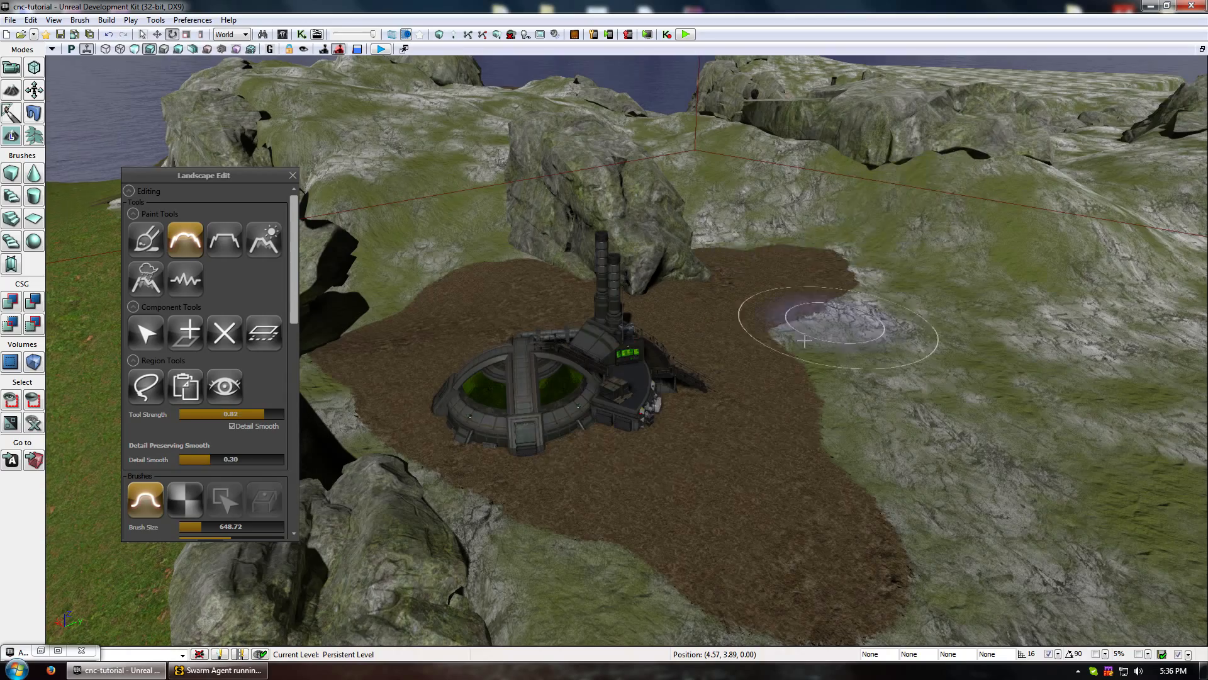
right_drag(850, 323, 779, 380)
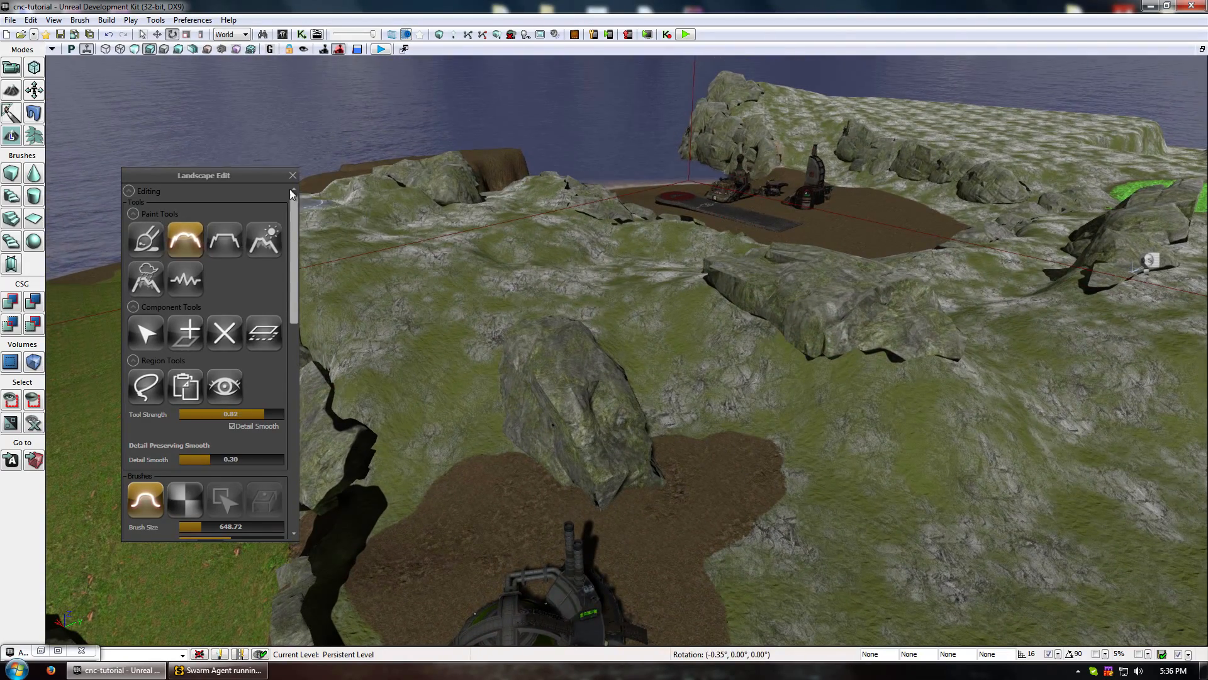
click(292, 176)
Try raising the terrain along the grassy path's edge beside the shoreline rocks, and undo the stroke.
right_drag(292, 175, 398, 282)
right_drag(994, 329, 734, 450)
right_drag(812, 507, 717, 258)
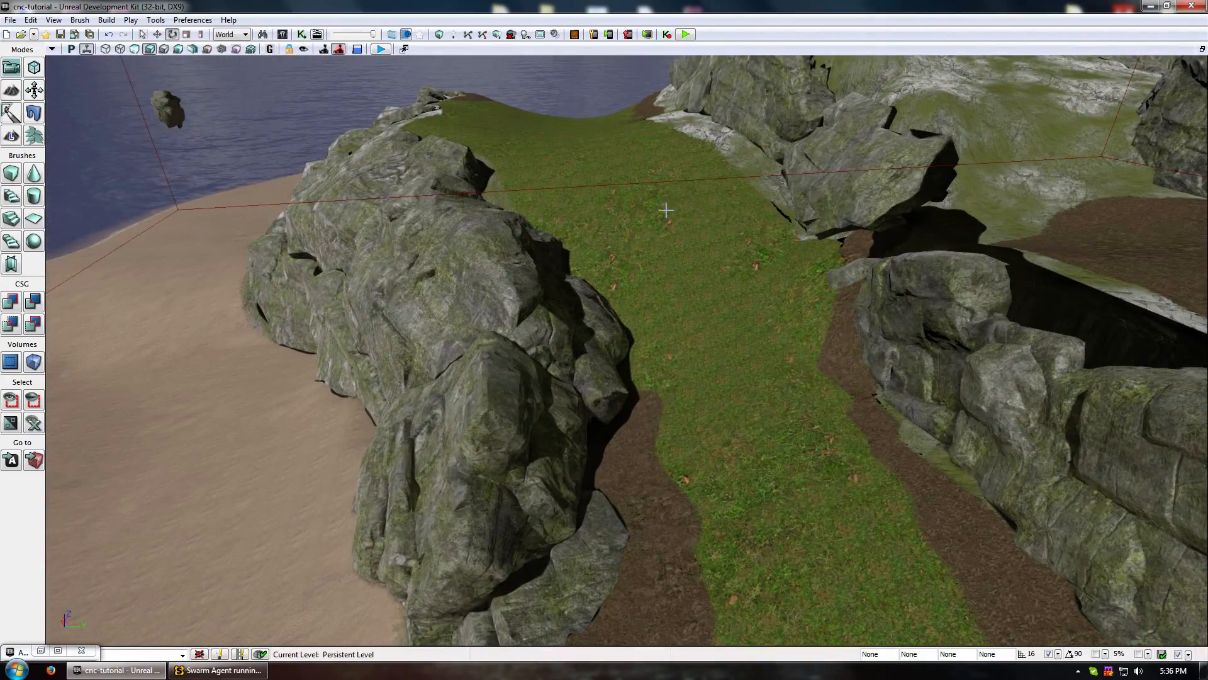
click(154, 224)
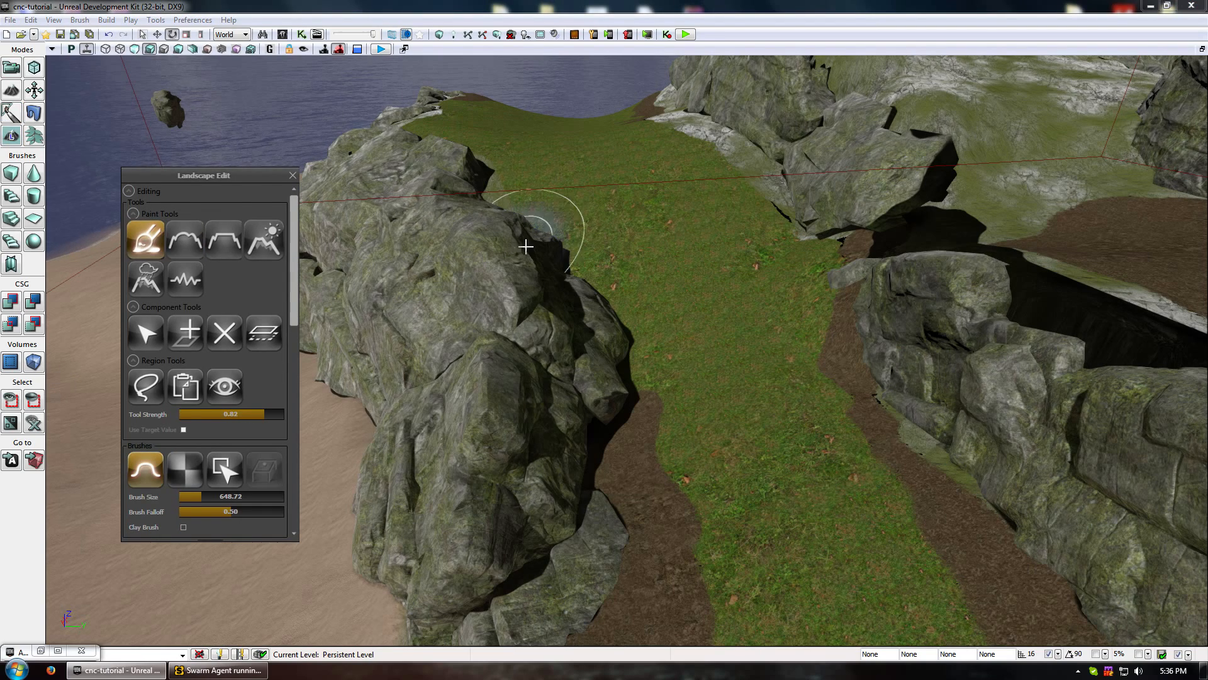
ctrl+shift+drag(526, 246, 592, 394)
key(ctrl+z)
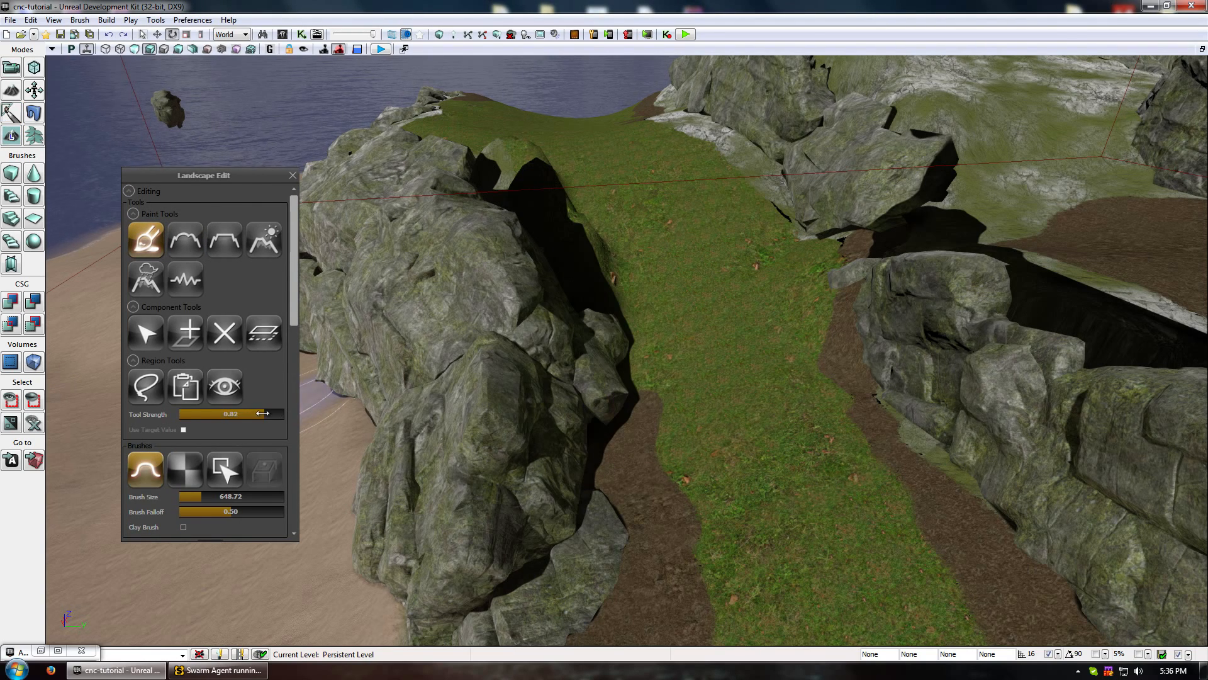
Undo the last terrain raise, set the tool strength to 0.24, and lower the terrain between the grassy path and the shoreline rocks.
key(ctrl+z)
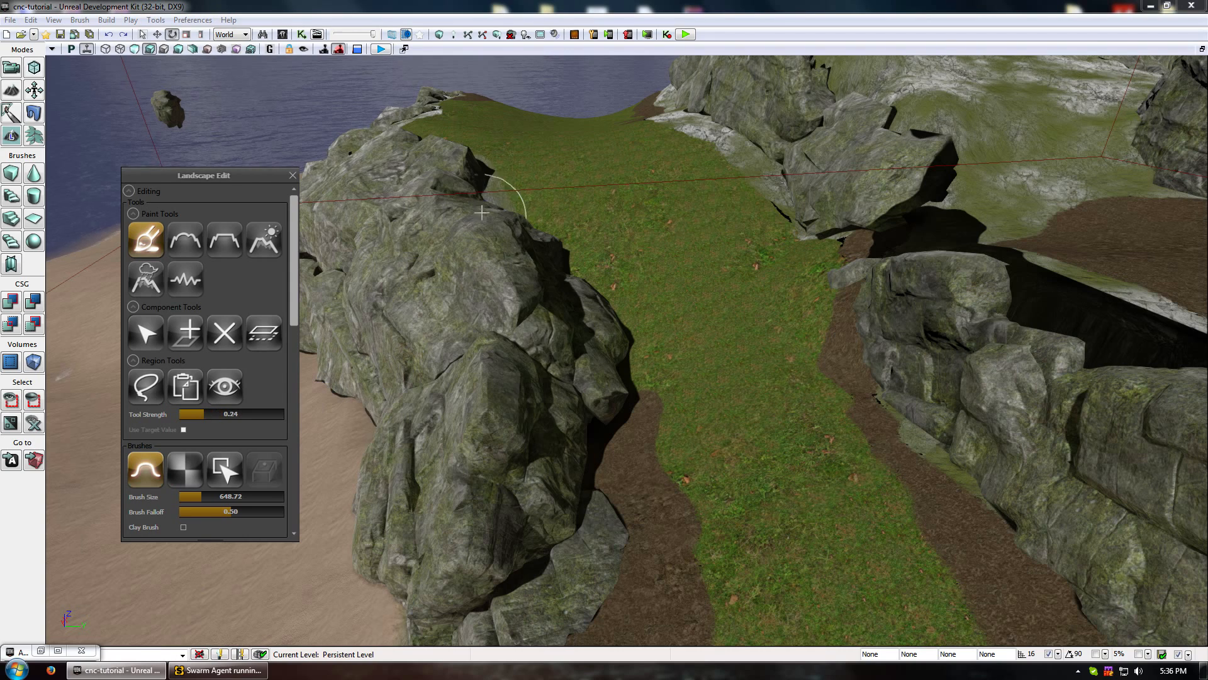
click(225, 242)
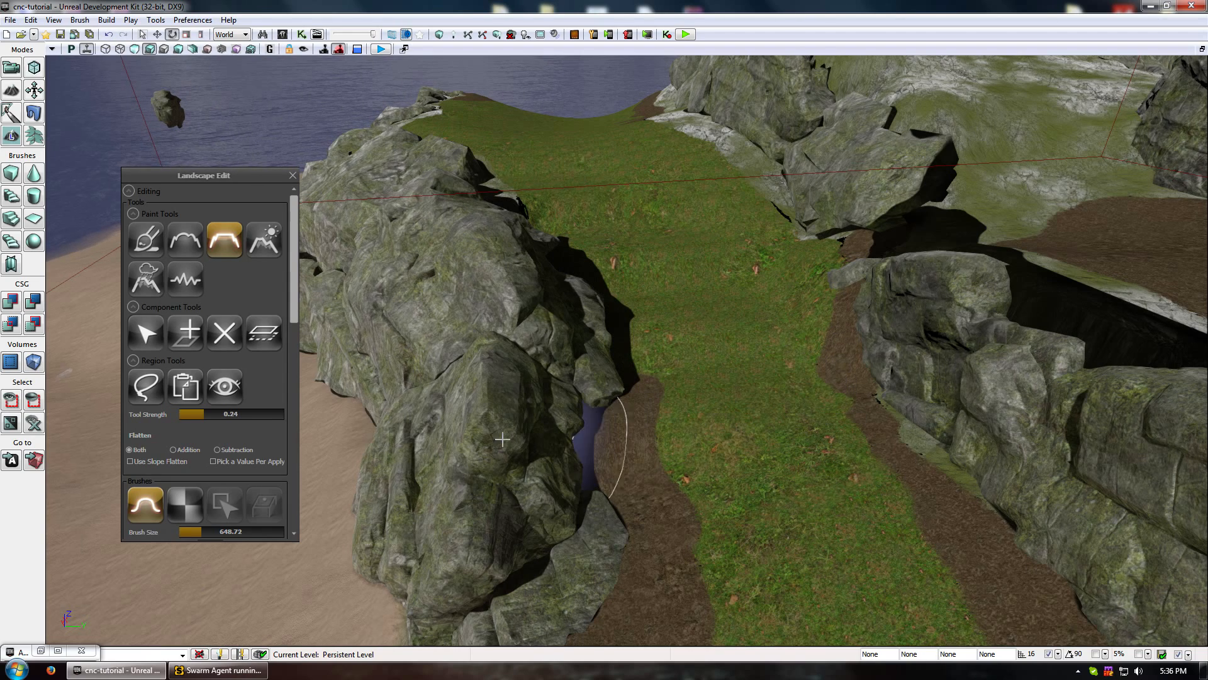
click(145, 240)
ctrl+shift+drag(477, 187, 497, 233)
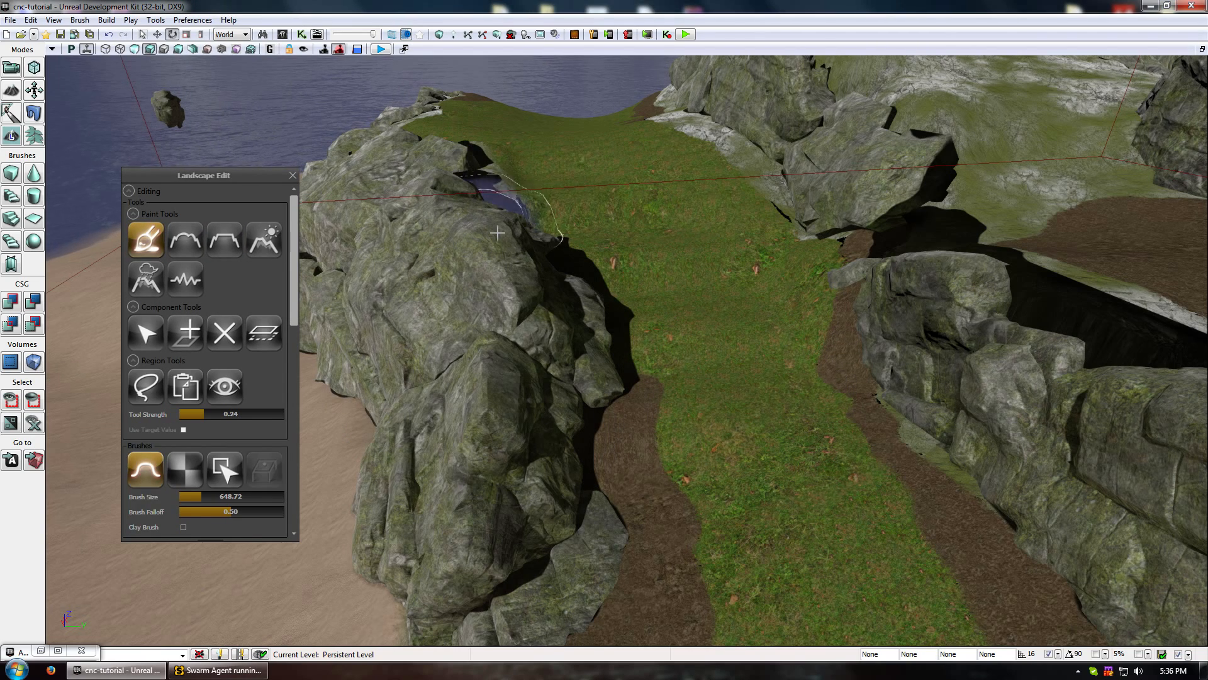
ctrl+shift+drag(534, 277, 577, 408)
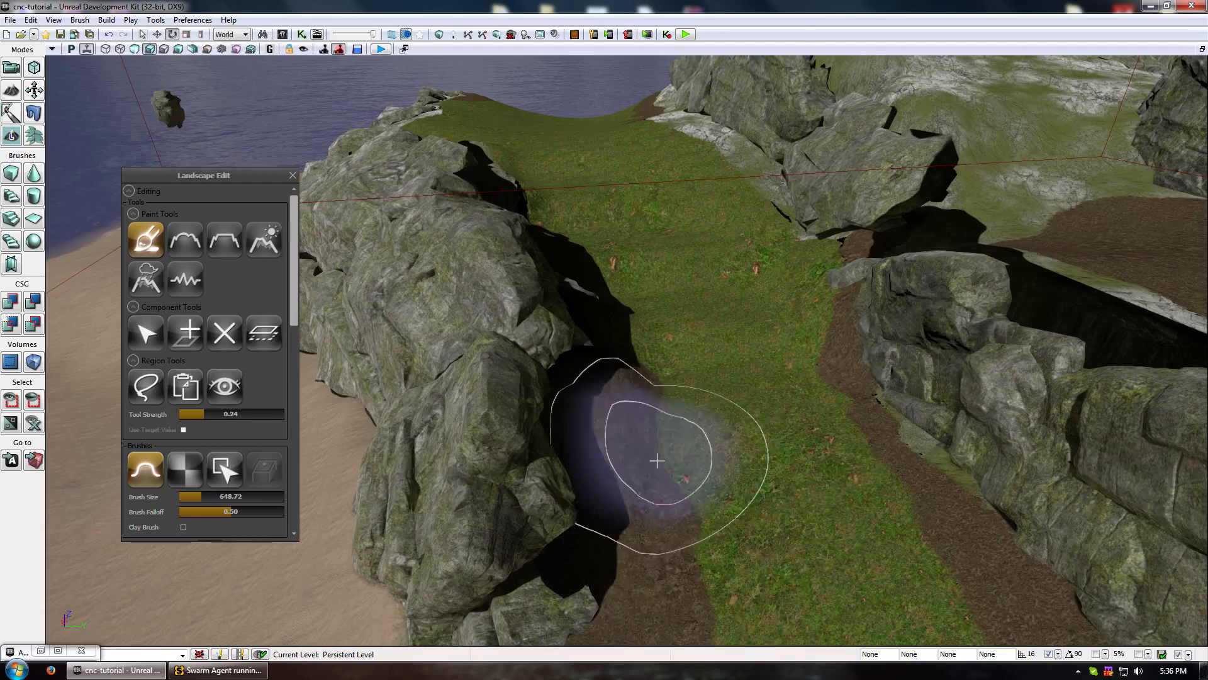
Level the bumps along the grassy path with the Flatten tool and smooth the path's surface.
mouse_move(655, 461)
mouse_down()
mouse_move(755, 418)
mouse_move(618, 380)
mouse_up()
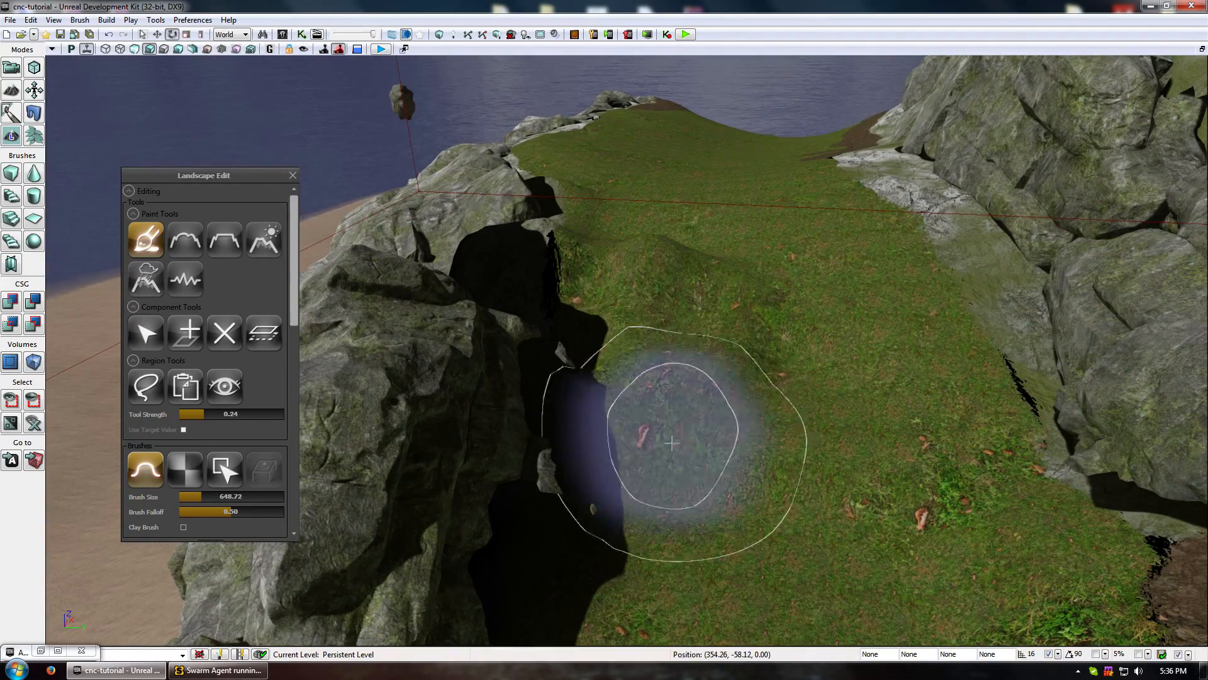
mouse_move(671, 443)
mouse_down()
mouse_move(614, 588)
mouse_move(809, 390)
mouse_move(553, 378)
mouse_move(694, 431)
mouse_up()
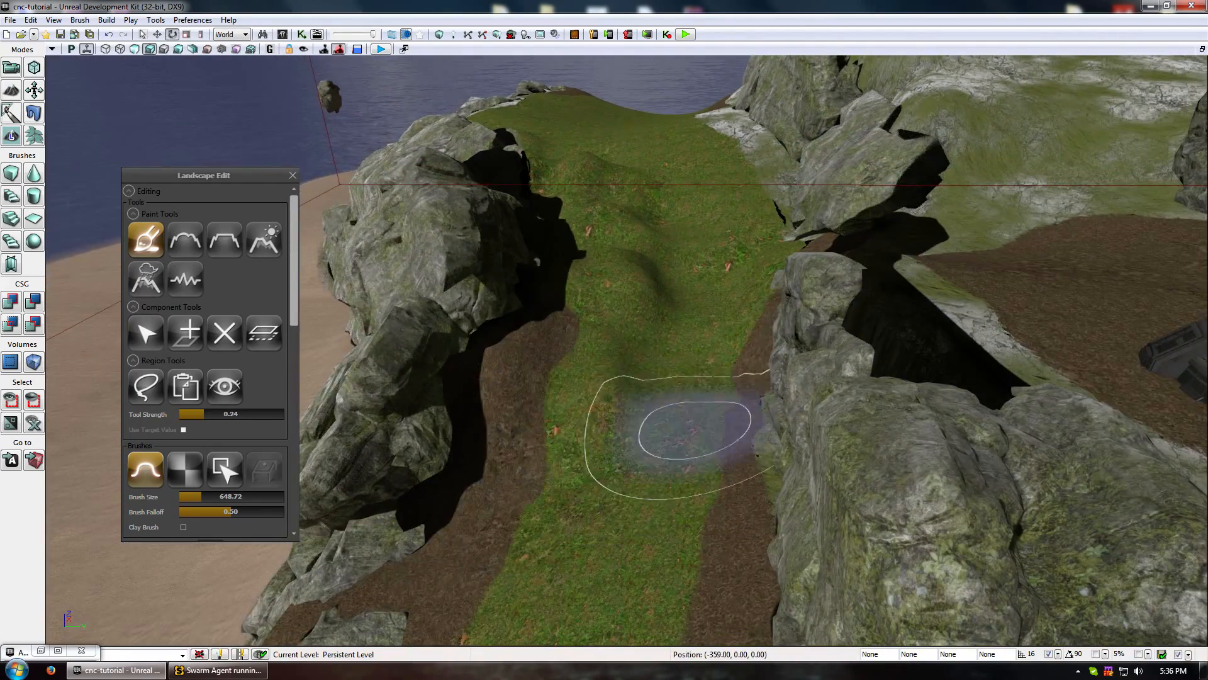
middle_drag(694, 431, 747, 361)
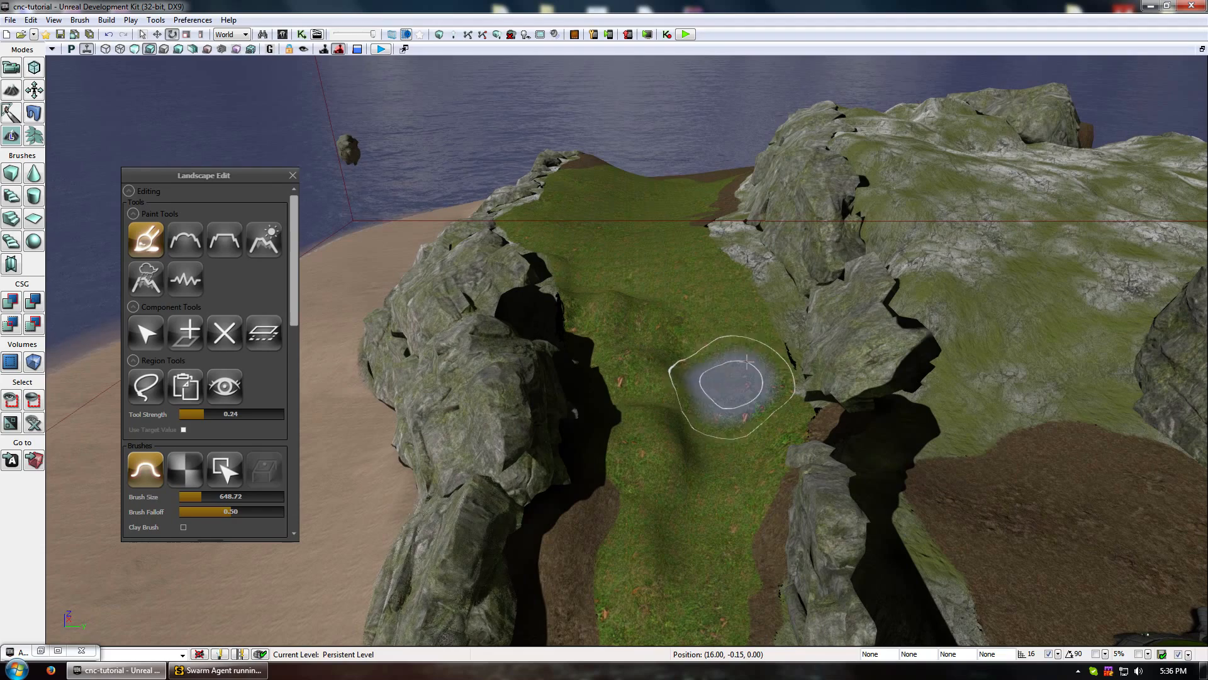
click(224, 240)
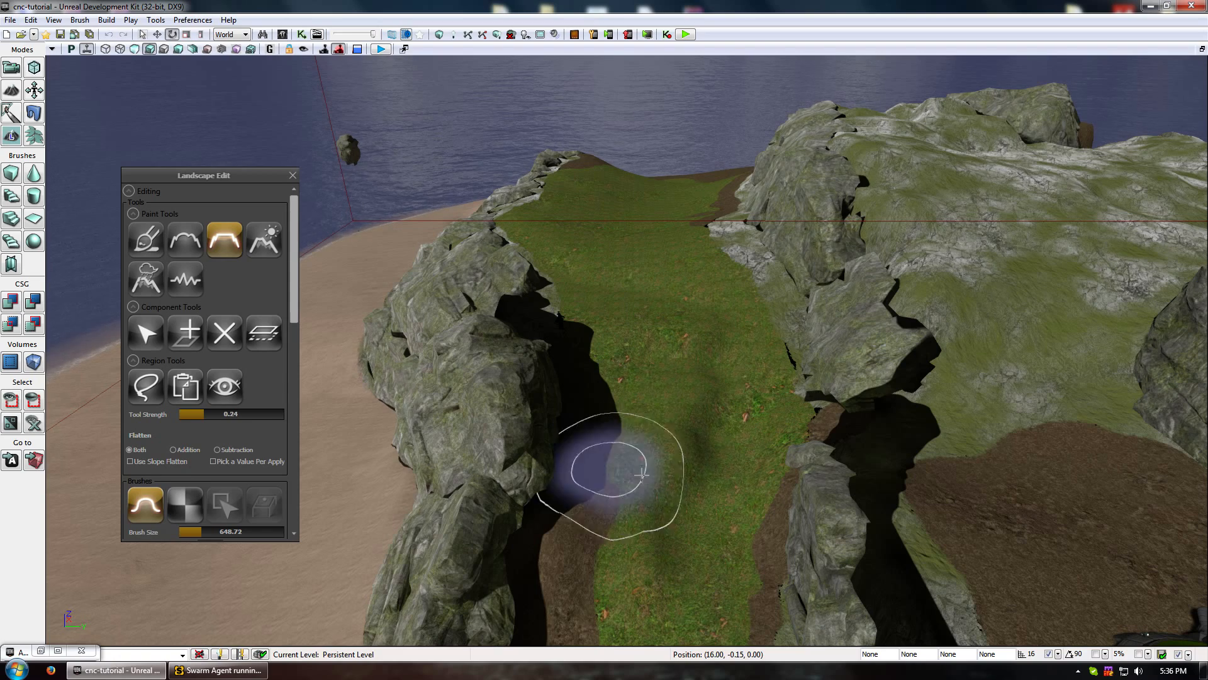
click(186, 239)
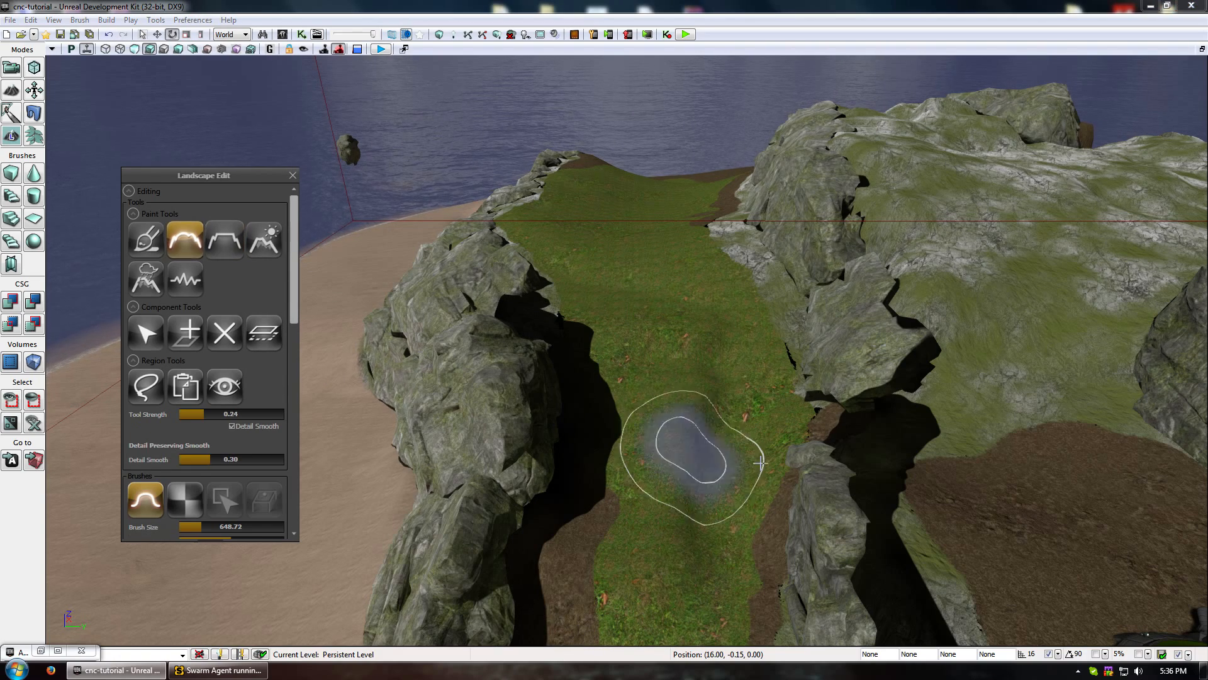
mouse_move(638, 505)
ctrl+mouse_down()
mouse_move(639, 571)
mouse_move(600, 599)
ctrl+mouse_up()
Raise the muddy ground at the grassy path's edge into a mound beside the shoreline rocks.
mouse_move(600, 598)
mouse_down()
mouse_move(661, 440)
mouse_move(674, 526)
mouse_move(594, 398)
mouse_move(917, 404)
mouse_move(993, 526)
mouse_move(925, 377)
mouse_move(1032, 478)
mouse_move(749, 410)
mouse_up()
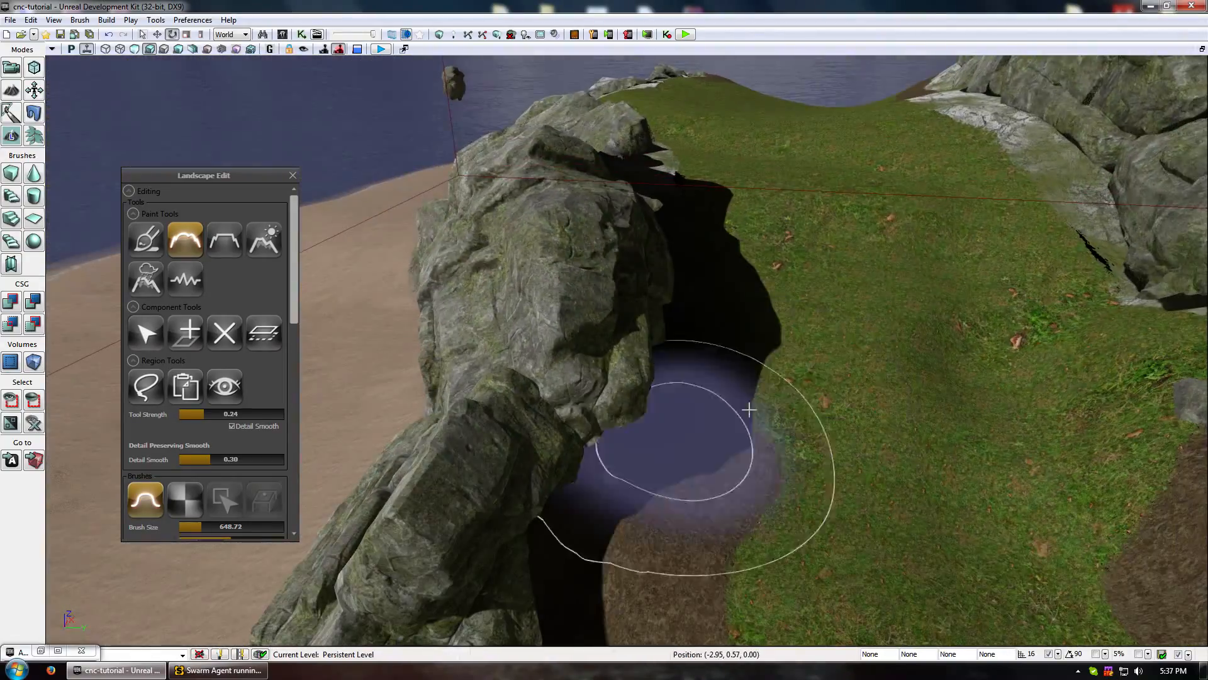
click(144, 241)
mouse_move(626, 304)
ctrl+mouse_down()
mouse_move(566, 464)
mouse_move(783, 210)
mouse_move(795, 418)
mouse_move(947, 250)
ctrl+mouse_up()
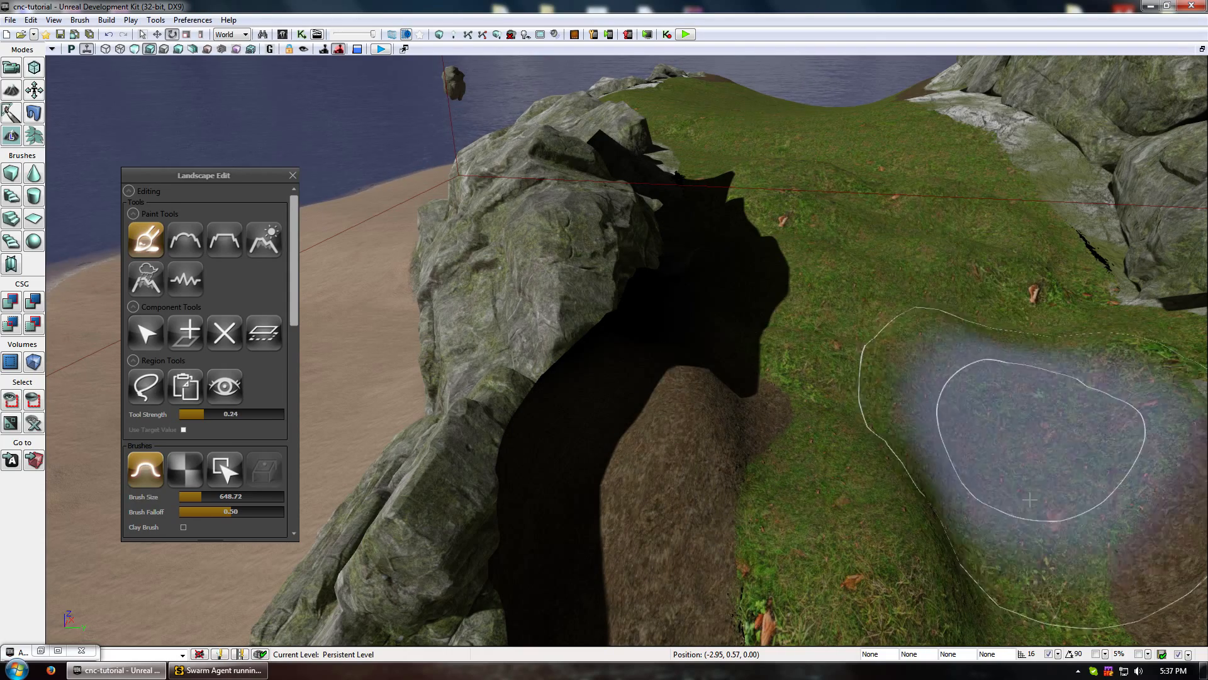
Smooth the muddy mound beside the shoreline rocks with Detail Smooth set to 0.55, and close the landscape editor.
mouse_move(843, 504)
mouse_down()
mouse_move(897, 526)
mouse_move(546, 362)
mouse_up()
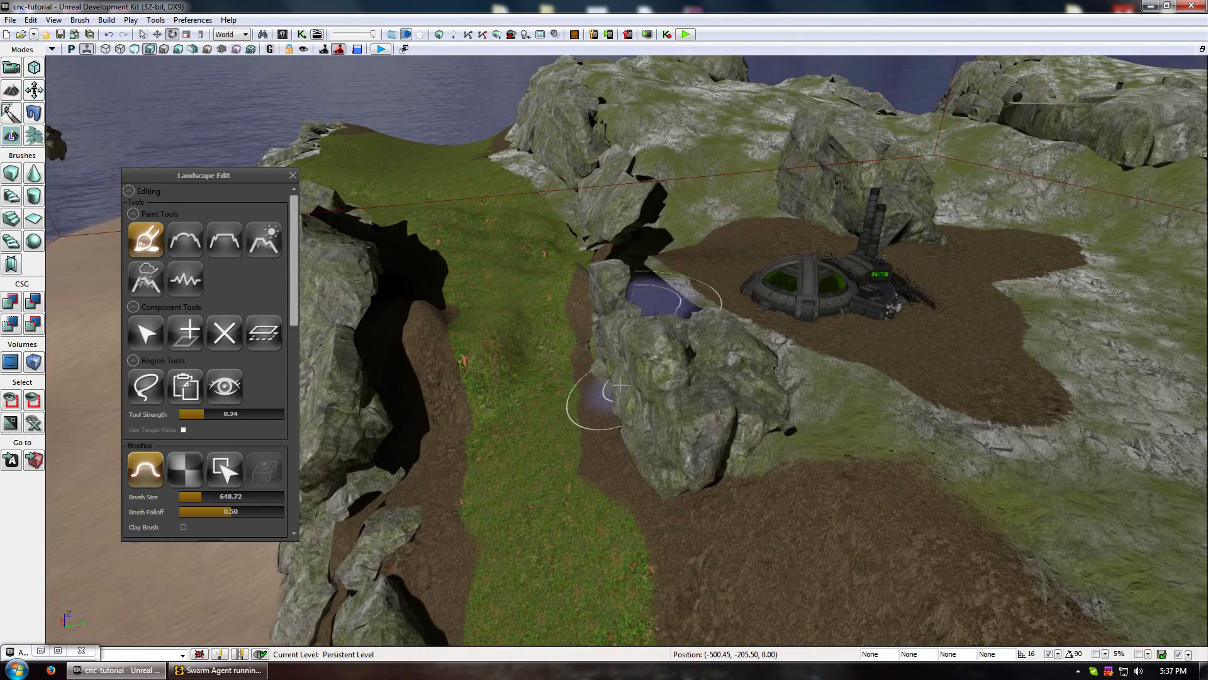
click(185, 239)
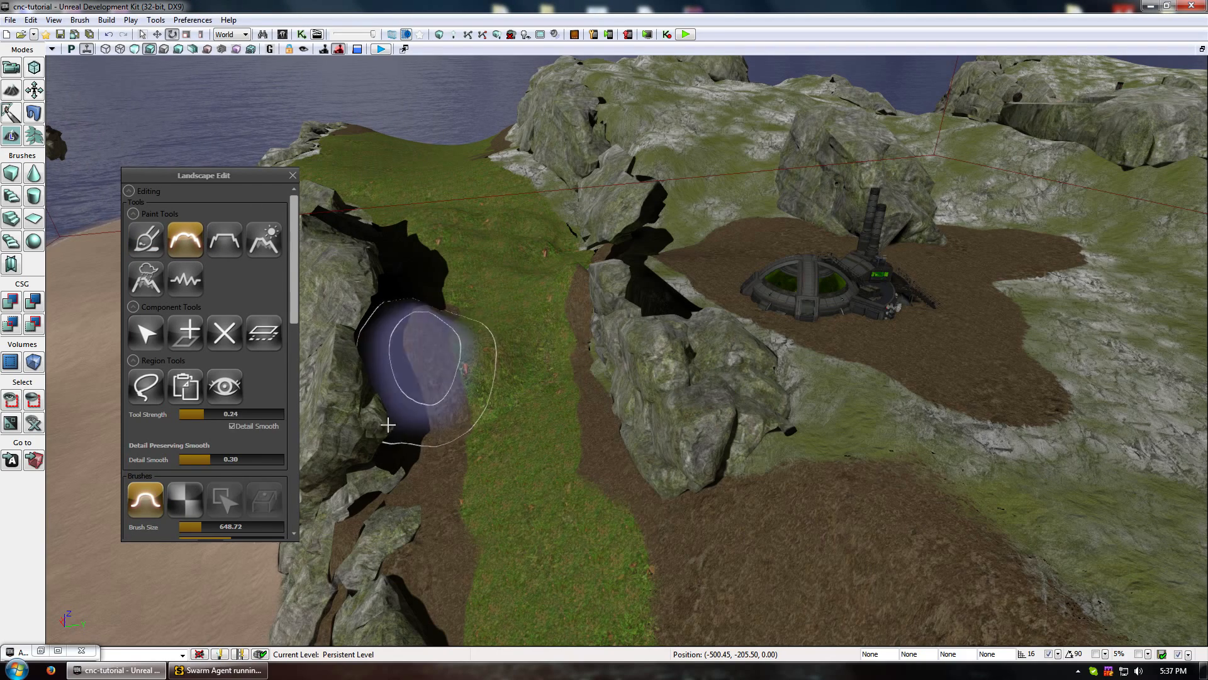
drag(219, 459, 238, 459)
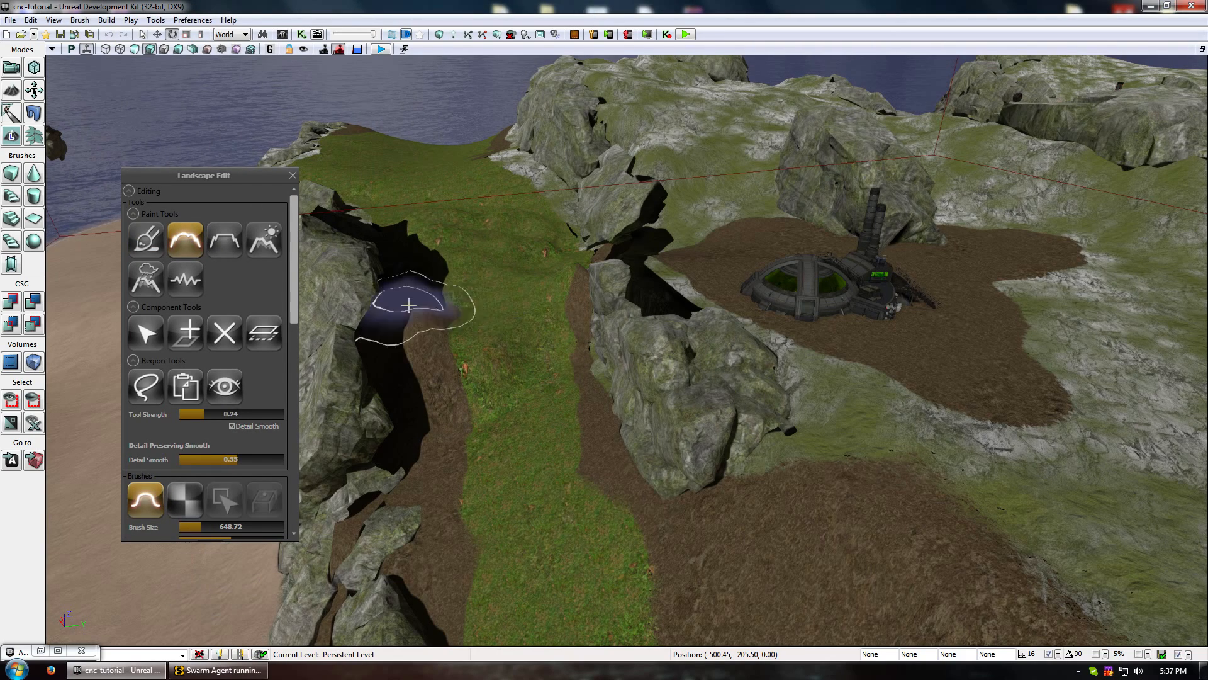
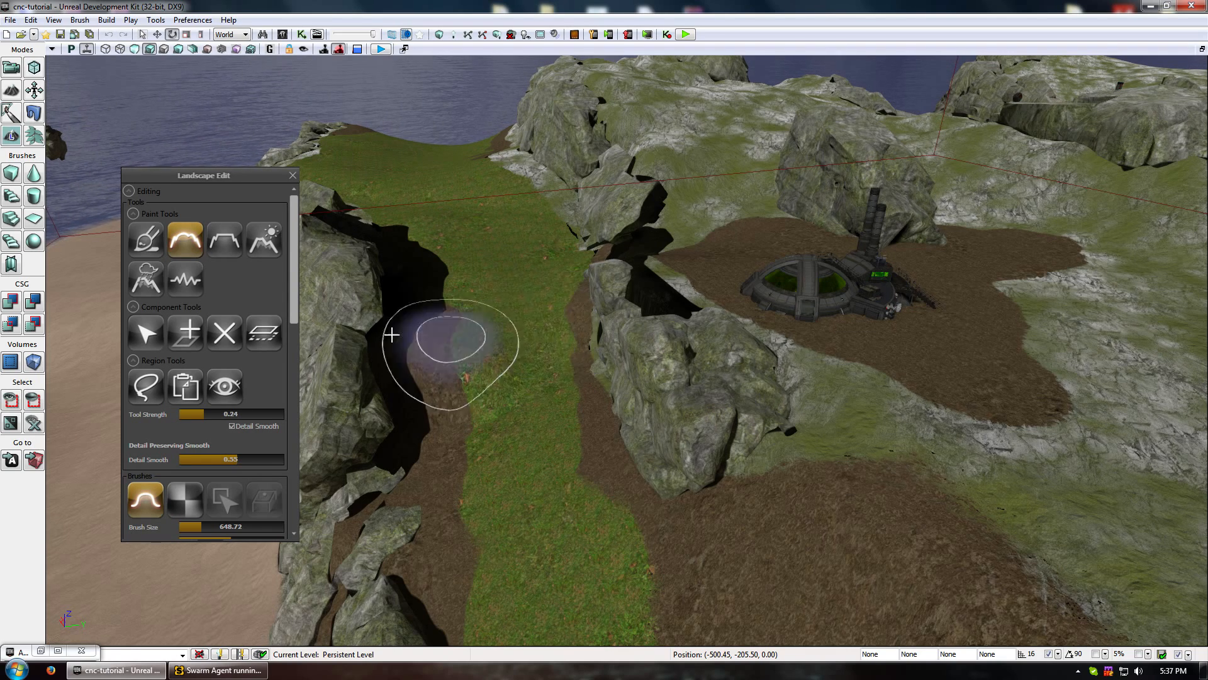
middle_drag(521, 270, 317, 290)
mouse_move(318, 291)
right_down()
mouse_move(722, 301)
mouse_move(712, 297)
right_up()
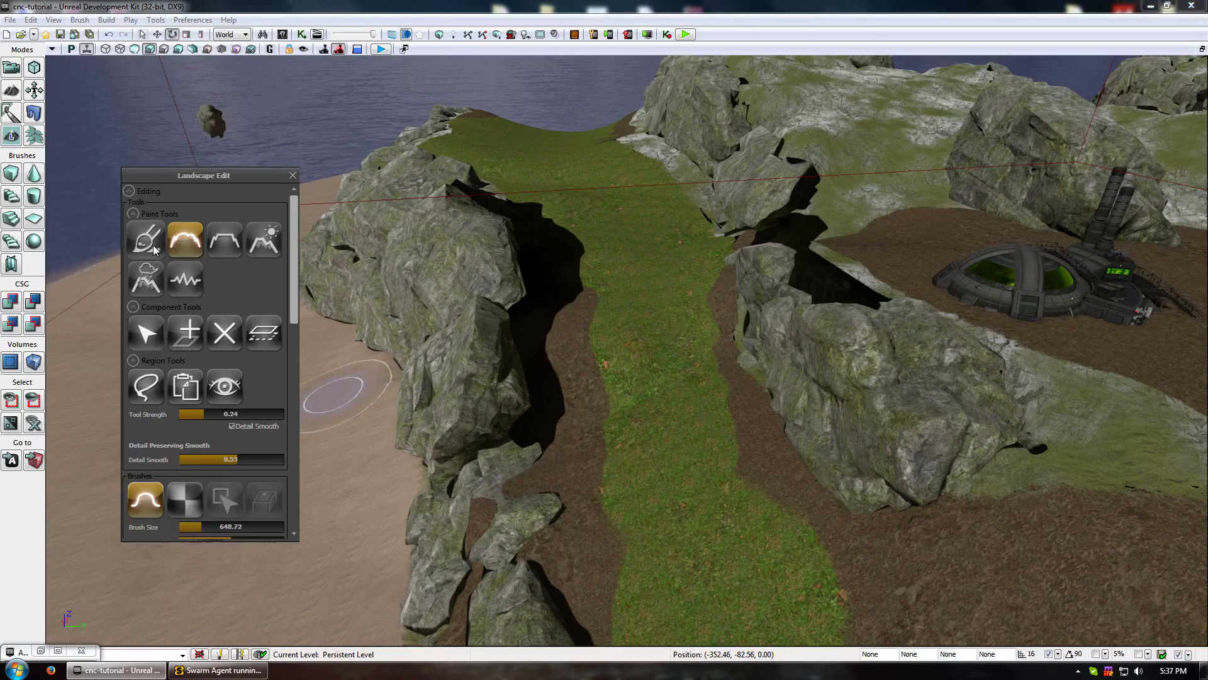
click(153, 245)
right_drag(650, 453, 723, 456)
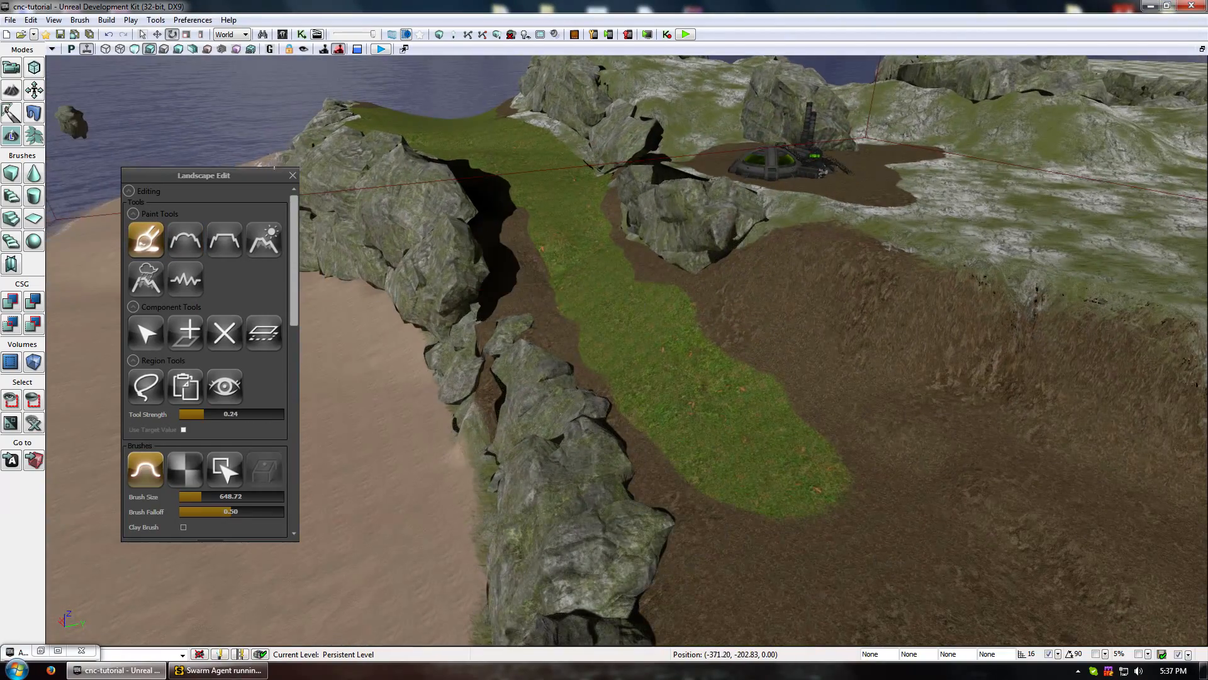
click(292, 177)
Select the large cliff rock behind the building and shift it slightly toward the neighbouring cliff wall.
right_drag(551, 276, 662, 452)
click(550, 276)
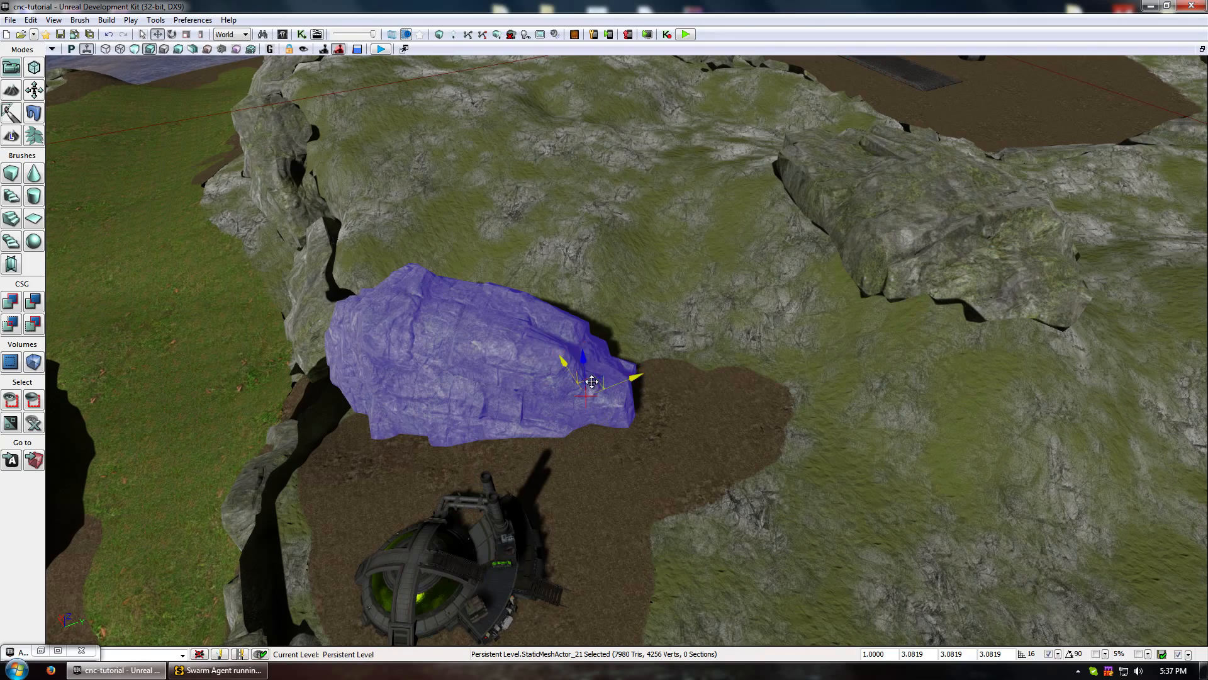
drag(565, 366, 554, 342)
right_drag(553, 342, 739, 381)
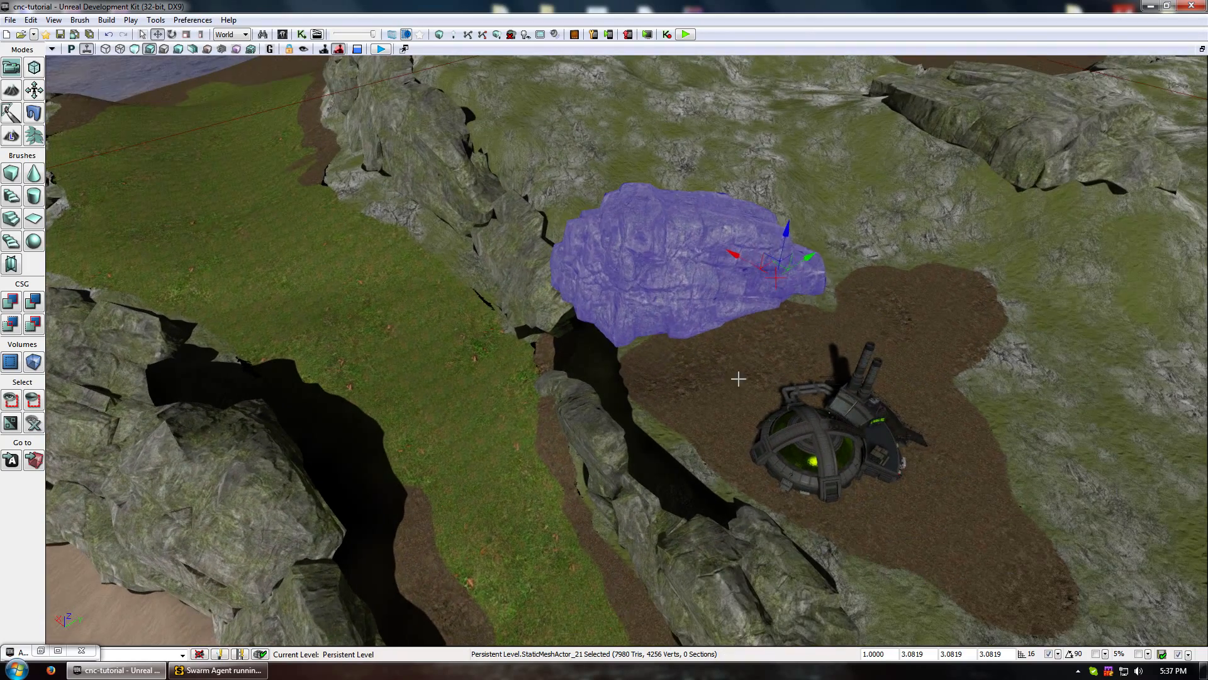
Rotate the cliff rock behind the building to show a different face and reposition it along the mud's edge.
key(space)
drag(776, 223, 577, 359)
right_drag(577, 358, 521, 420)
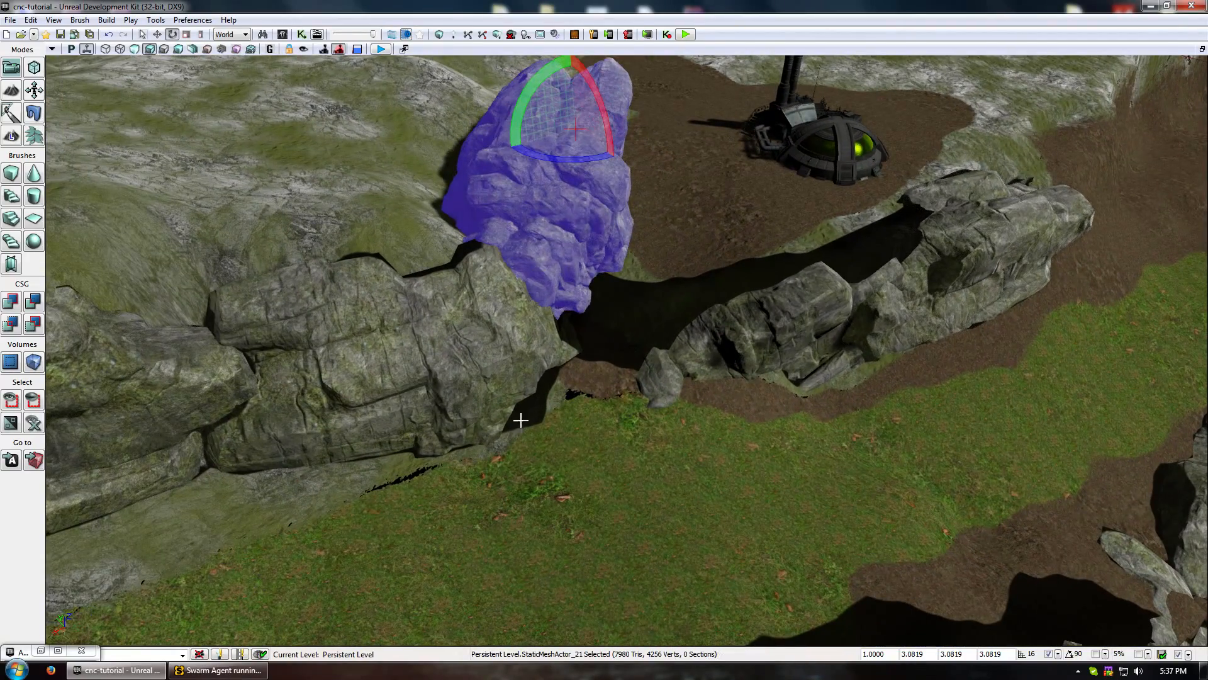
right_drag(659, 191, 733, 95)
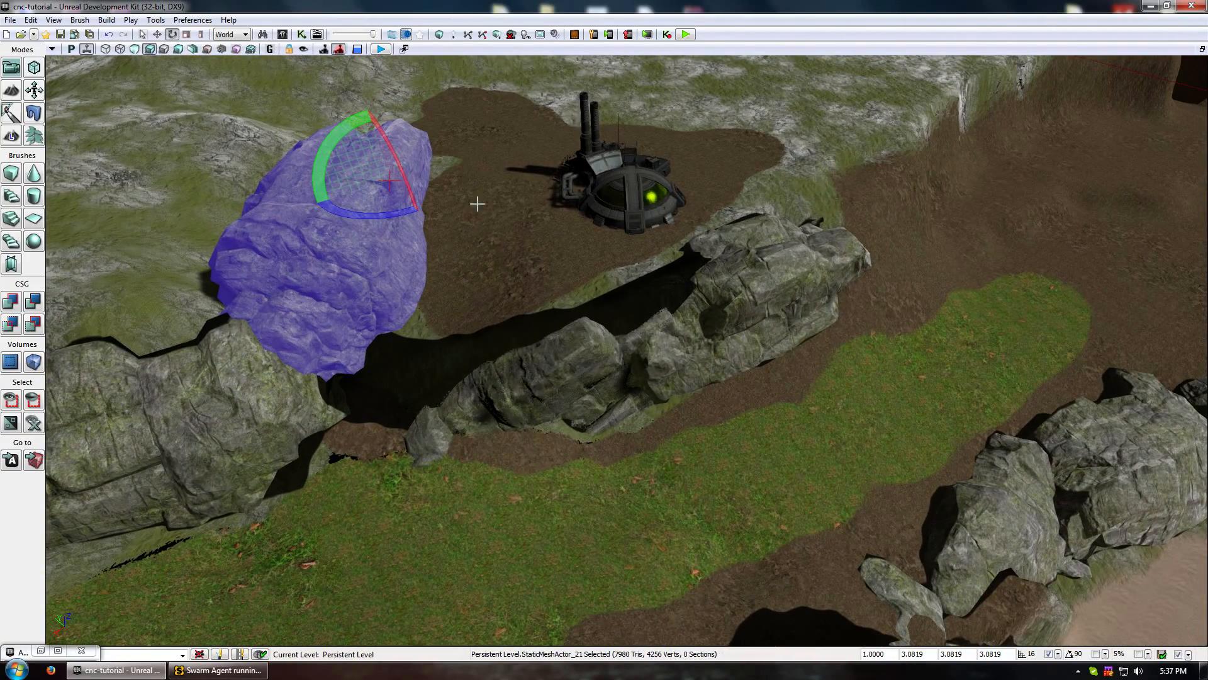
right_drag(570, 178, 529, 339)
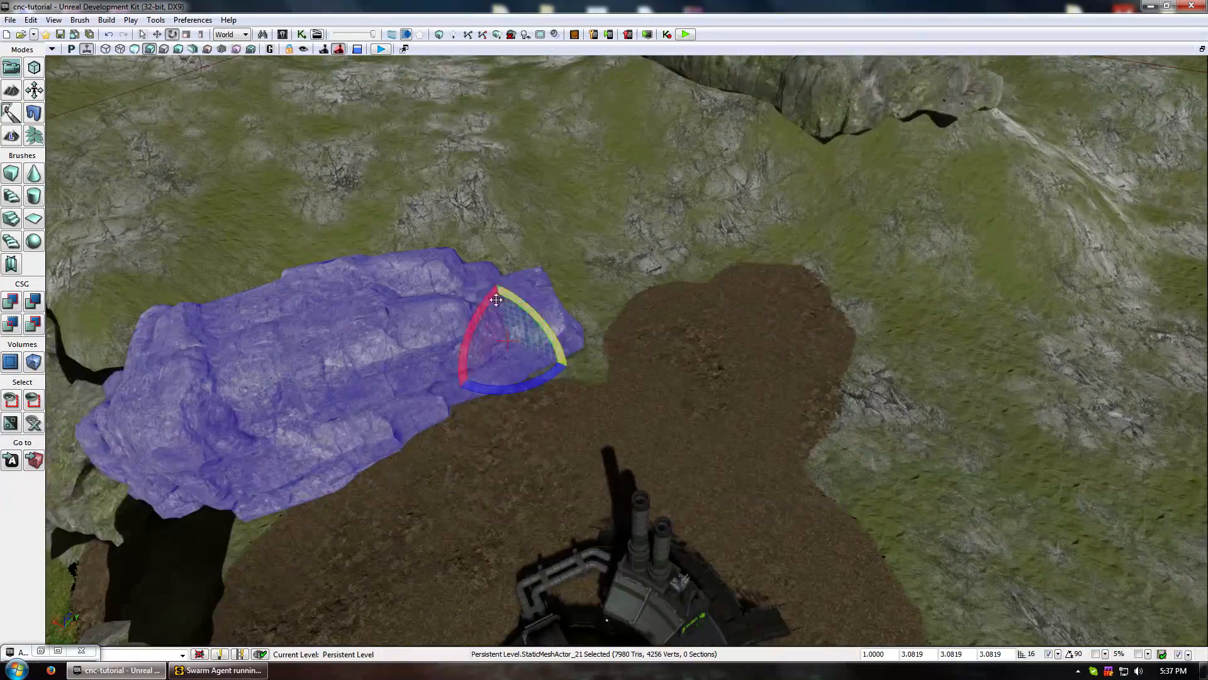
key(space)
drag(536, 349, 548, 384)
drag(755, 312, 809, 440)
key(f)
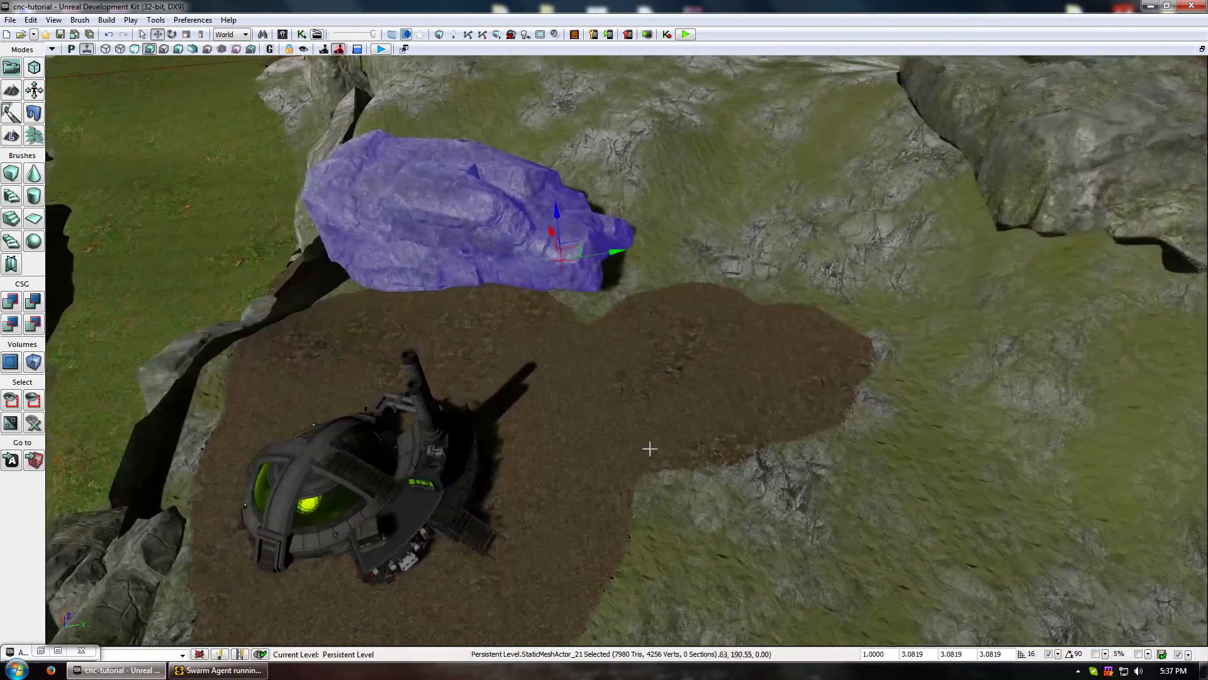
Duplicate the cliff rock along the mud's back edge and turn the copy around so it continues the wall from the first rock.
alt+drag(577, 246, 826, 327)
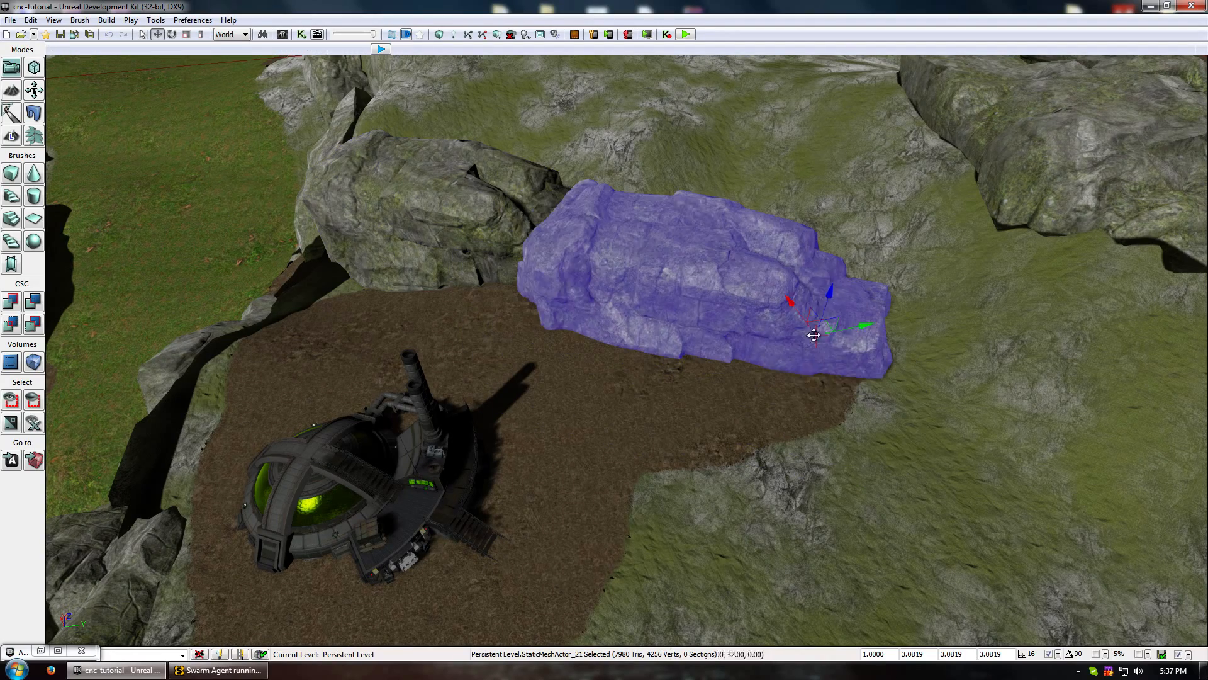
key(space)
mouse_move(796, 382)
mouse_down()
mouse_move(893, 382)
mouse_move(808, 388)
mouse_up()
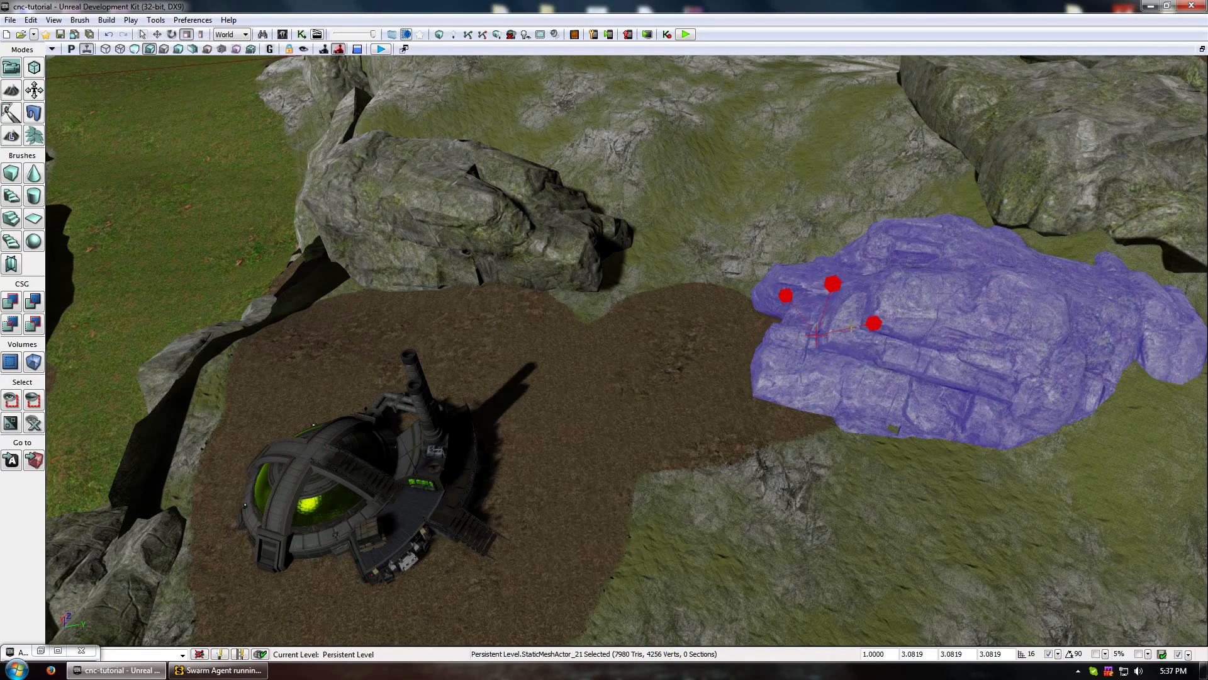
drag(849, 312, 592, 267)
key(space)
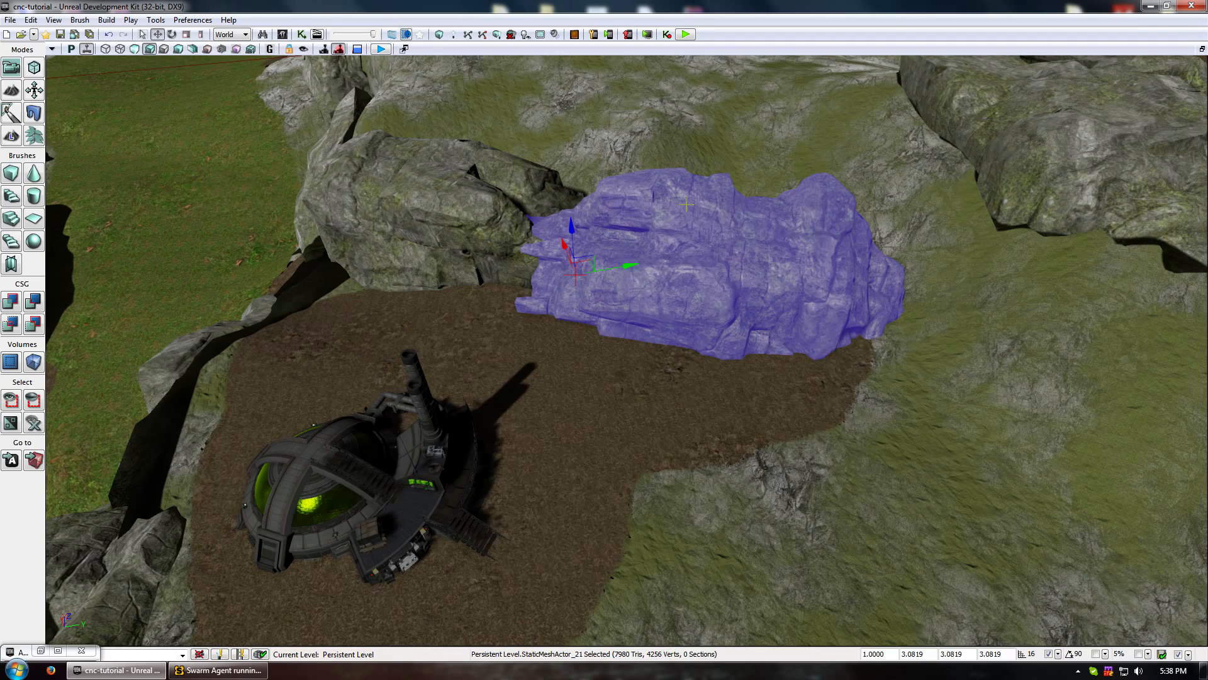
drag(674, 409, 679, 410)
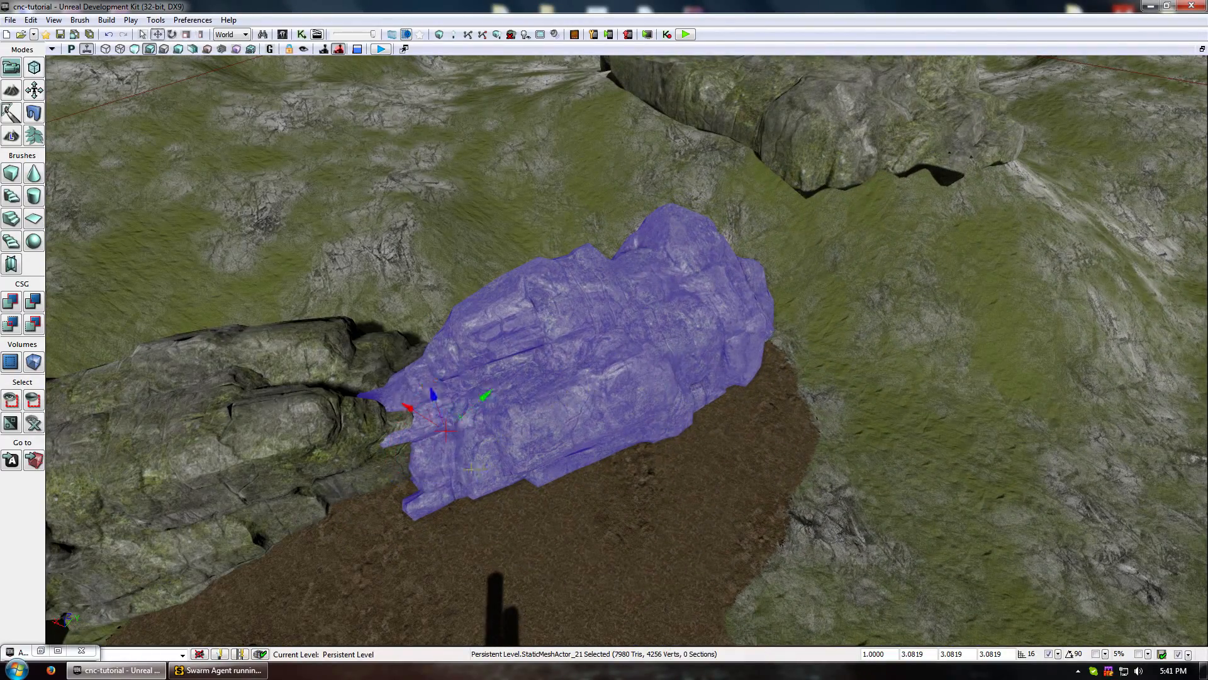
drag(466, 474, 477, 476)
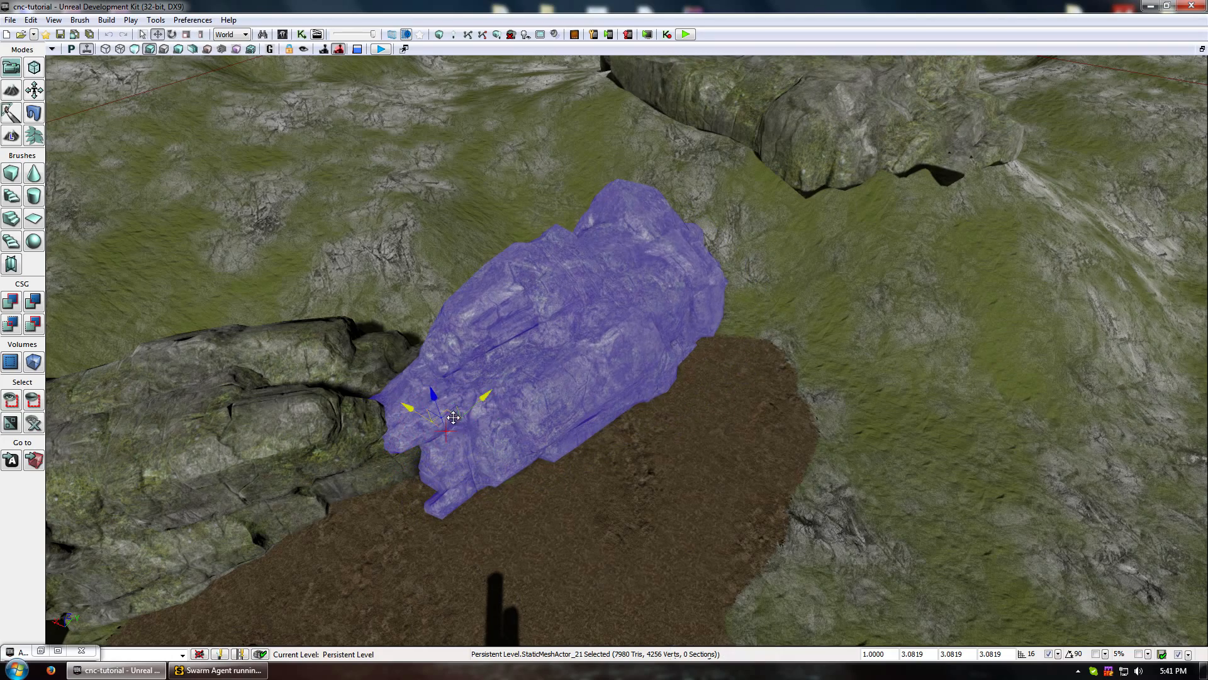
Duplicate the cliff rock to the opposite edge of the mud patch beside the building and turn it to line that side.
drag(453, 418, 419, 392)
drag(712, 415, 773, 339)
key(space)
middle_drag(868, 417, 748, 433)
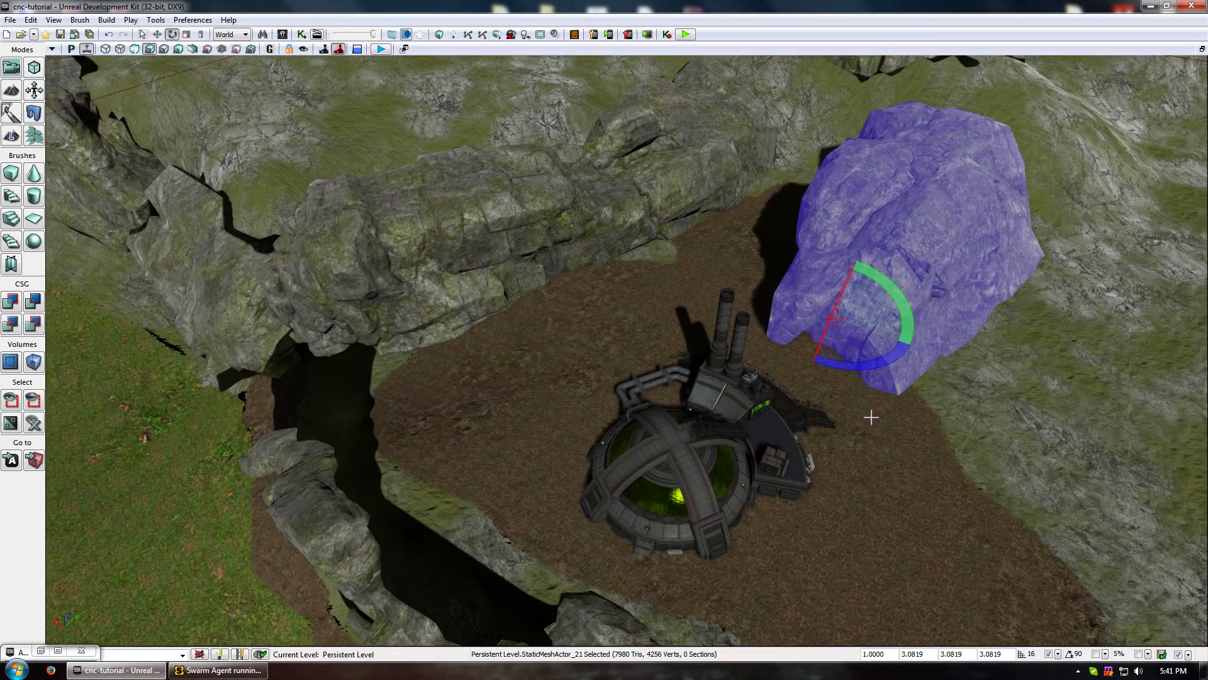
key(space)
drag(853, 359, 831, 360)
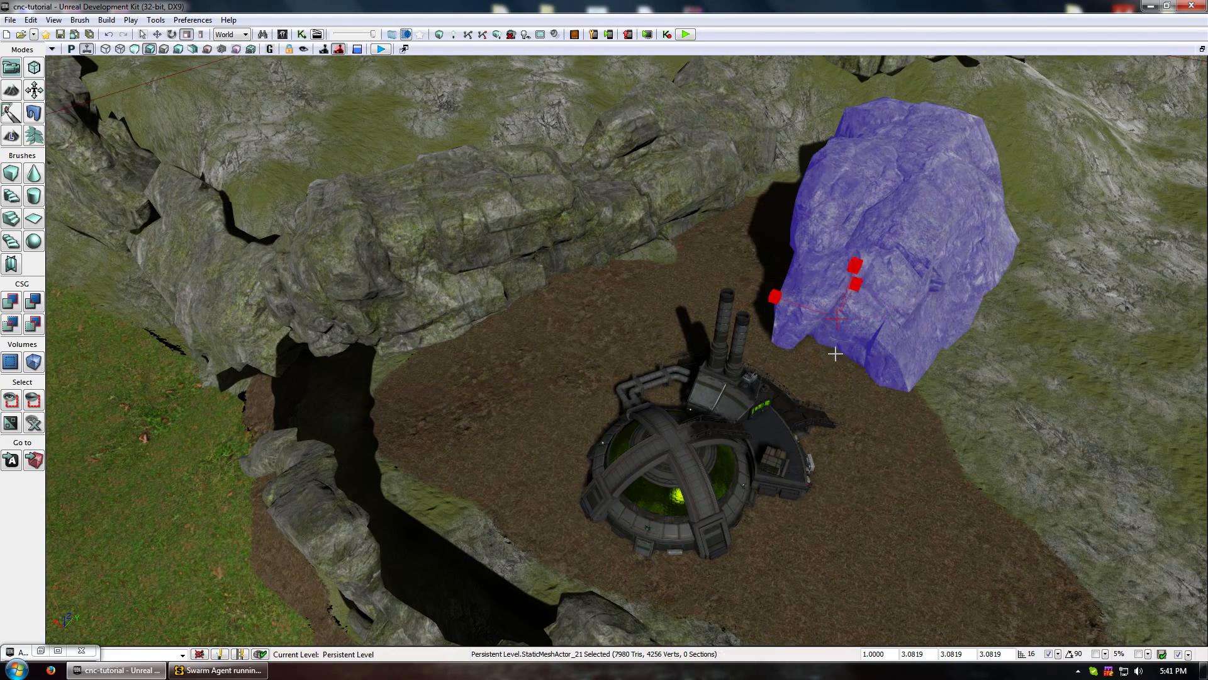
drag(818, 309, 893, 342)
right_drag(893, 342, 970, 447)
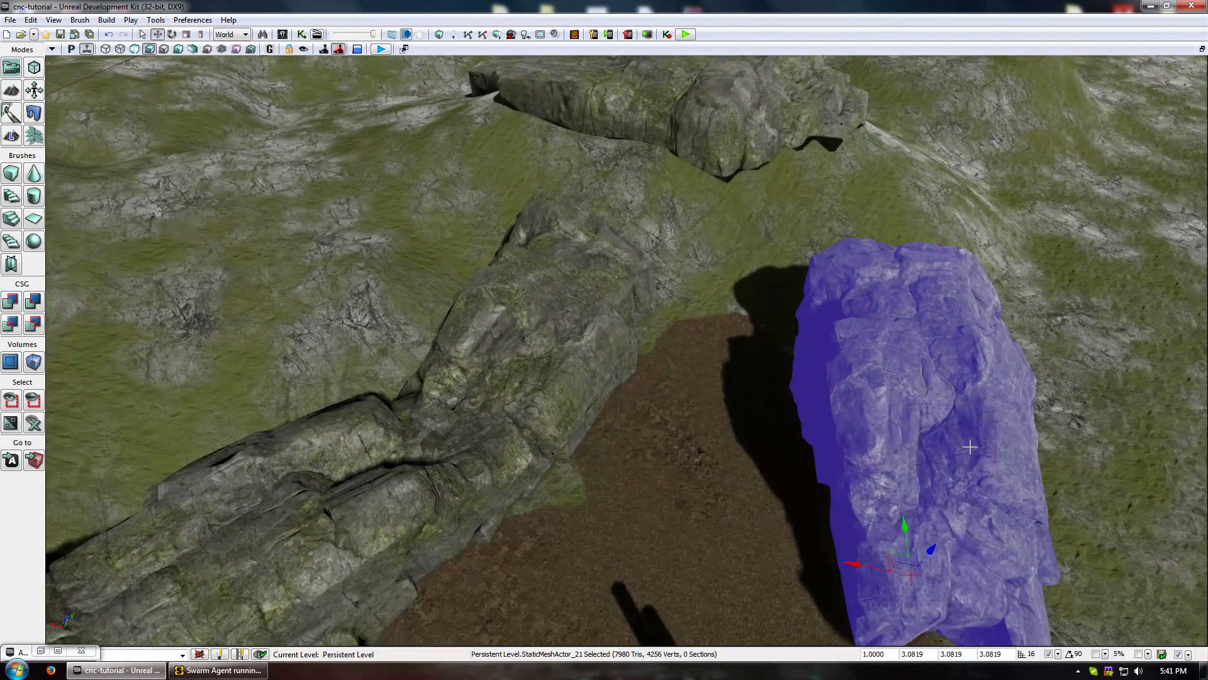
click(786, 135)
drag(724, 310, 638, 271)
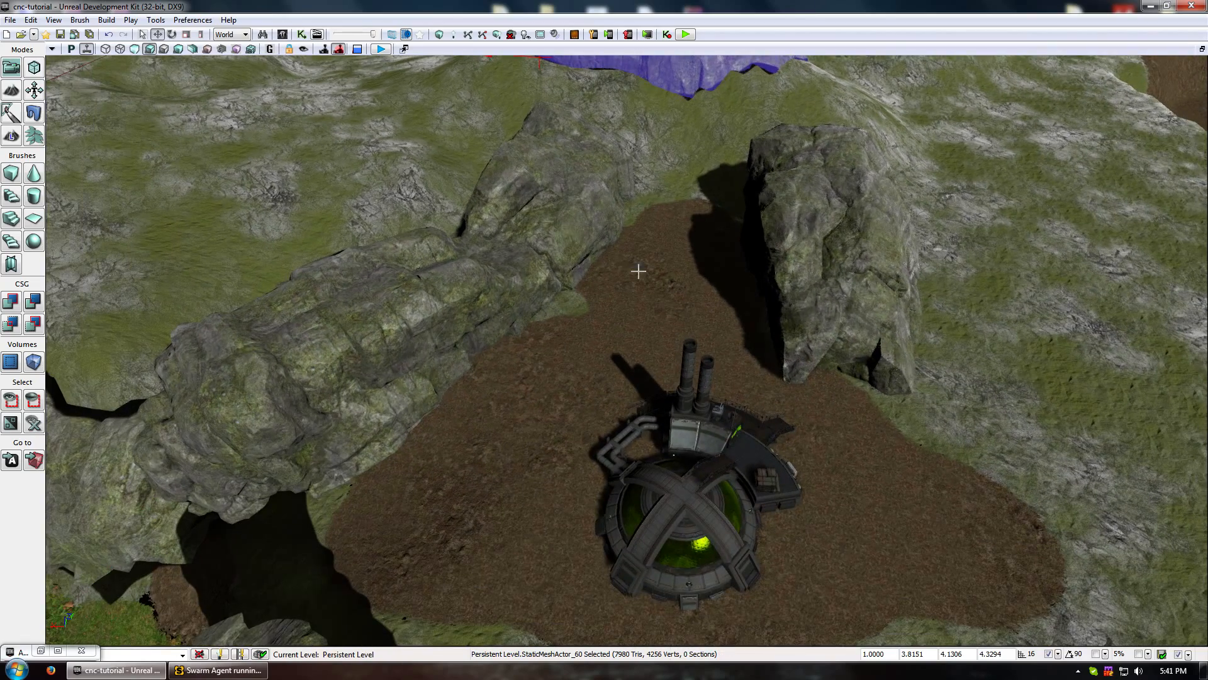
Duplicate the cliff rock on the far side of the mud patch and scale the copy down to 1.6420.
click(812, 290)
drag(836, 308, 853, 213)
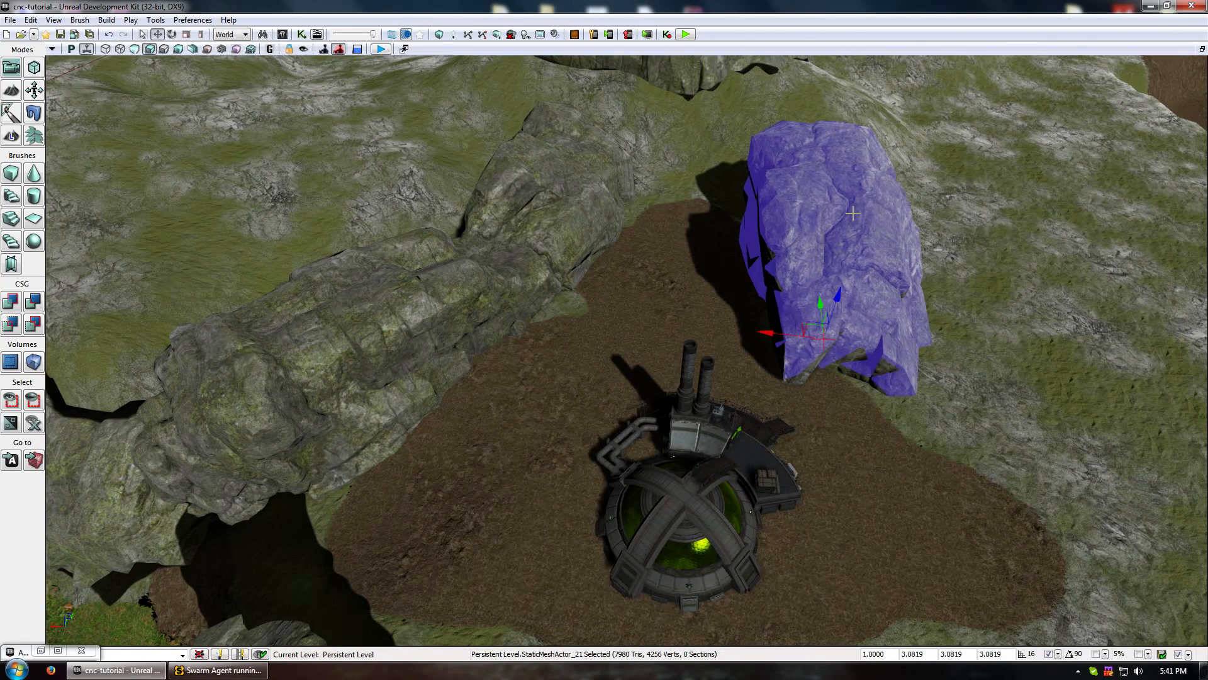
drag(838, 303, 845, 258)
key(space)
drag(824, 322, 747, 267)
Place the smaller rock copy over the larger cliff rock beside the building and rotate it by about -47 degrees.
drag(818, 237, 837, 316)
key(space)
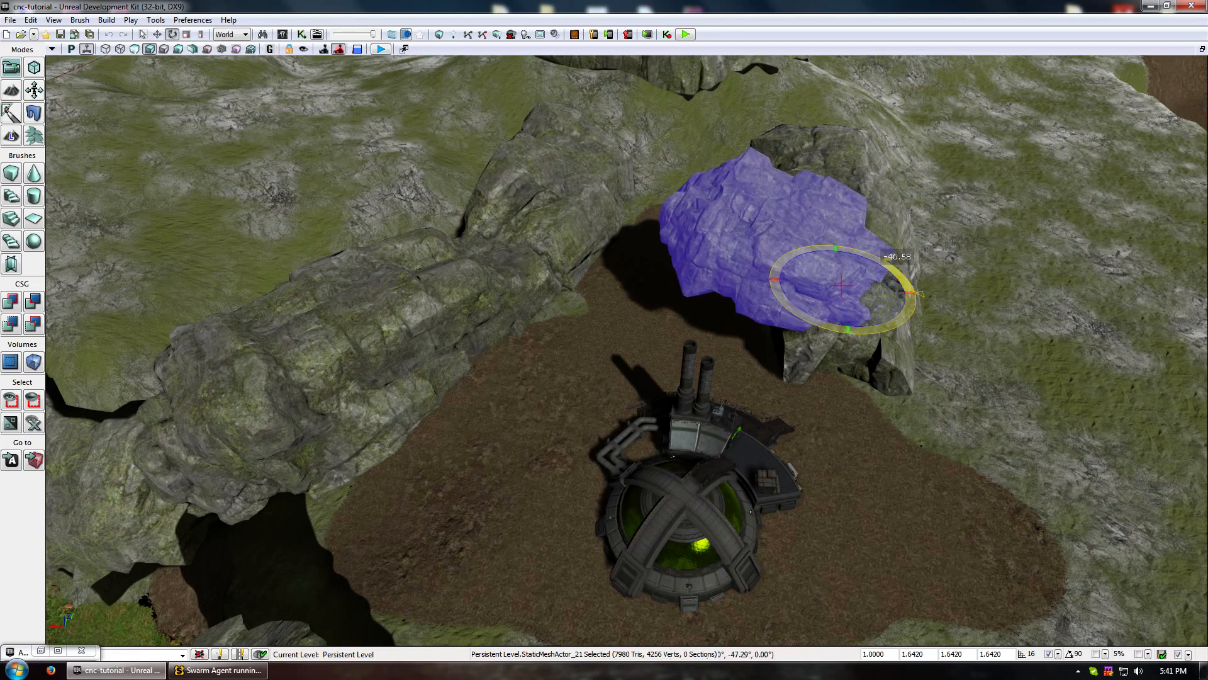
middle_drag(623, 253, 497, 302)
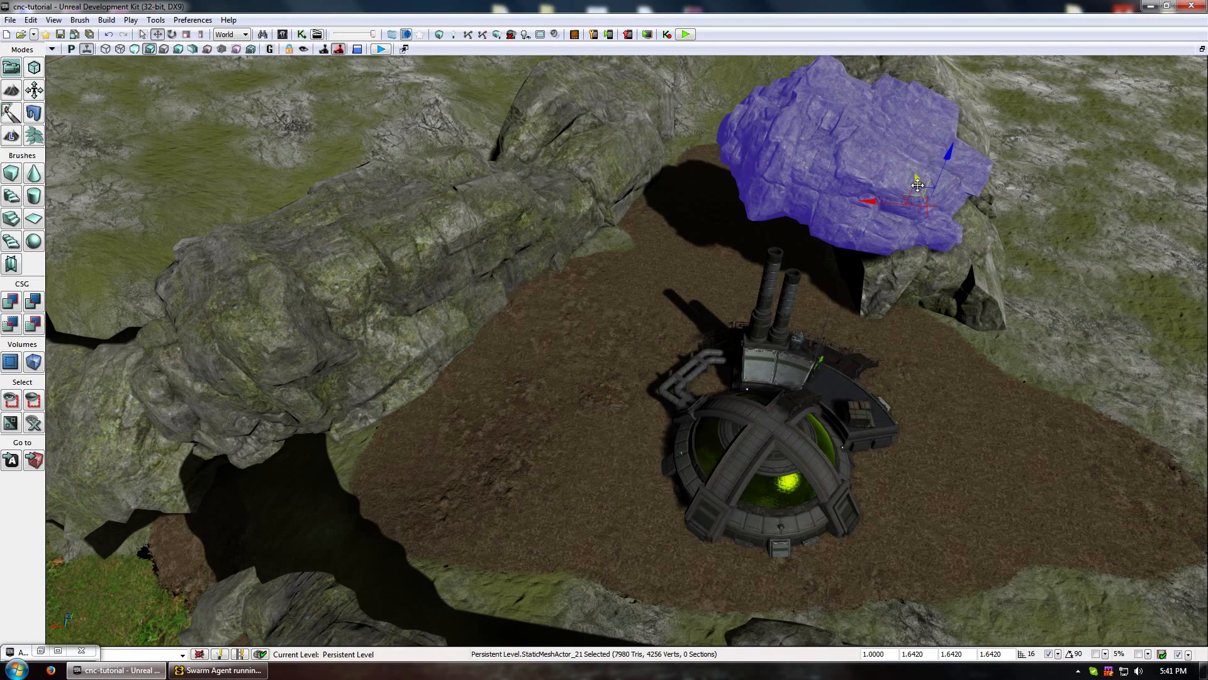
Move the smaller rock over the gap behind the building and turn the cliff rock on the mud's long wall toward it.
drag(878, 204, 768, 192)
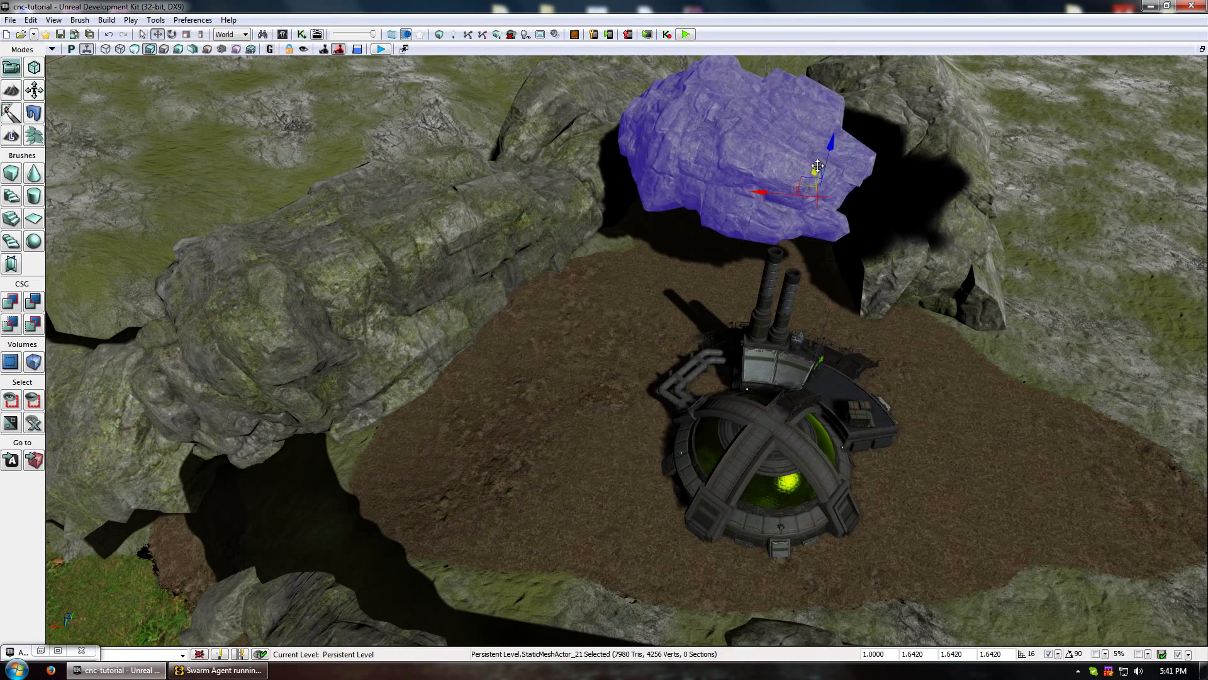
middle_drag(817, 165, 763, 262)
click(763, 261)
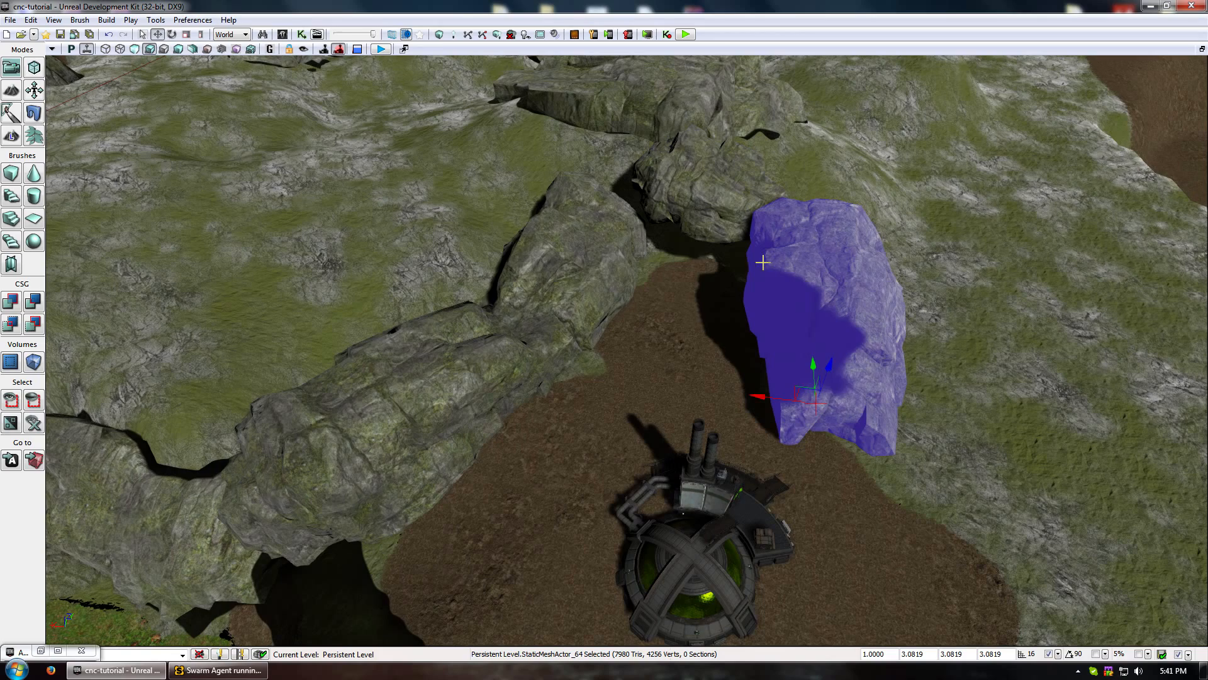
click(592, 253)
drag(558, 392, 583, 396)
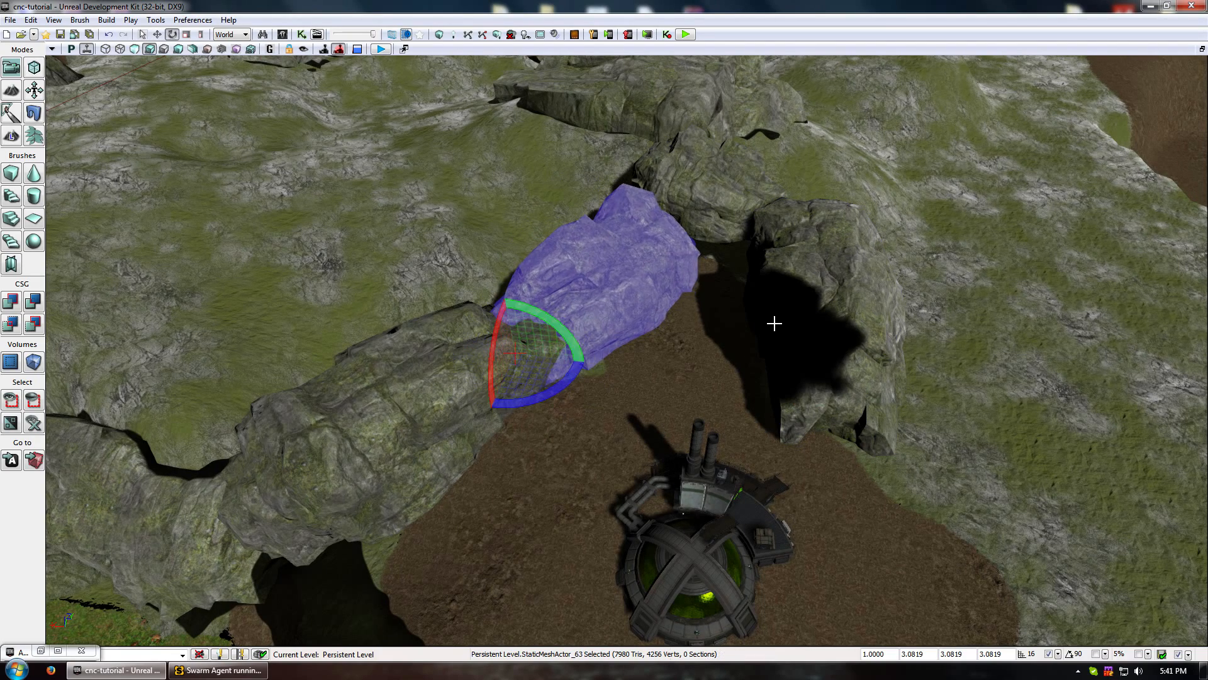
Rotate the large cliff rock on the opposite edge of the mud and shift it outward to widen the passage.
click(828, 340)
drag(780, 437, 910, 423)
key(w)
drag(793, 388, 826, 401)
key(e)
drag(925, 429, 930, 427)
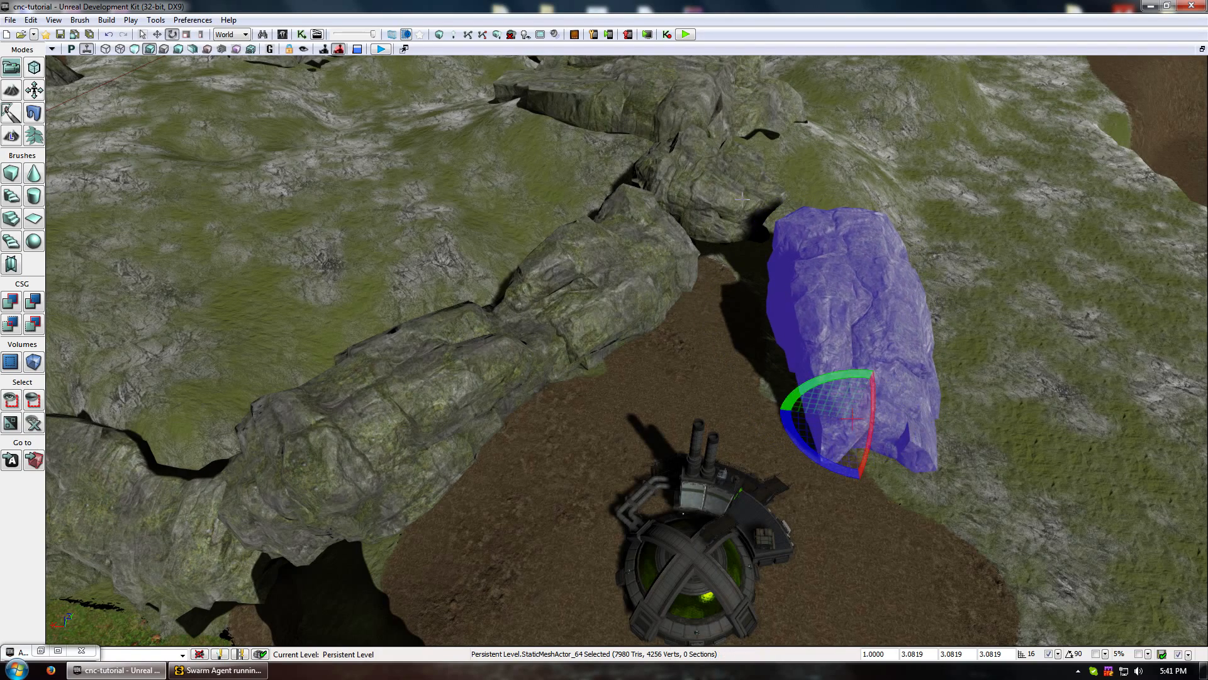
Reposition and tilt the smaller rock beside the passage and flatten it to a Y scale of 1.2955 along its local axis.
click(720, 261)
drag(760, 162, 808, 306)
mouse_move(879, 282)
right_down()
mouse_move(880, 252)
mouse_move(880, 282)
right_up()
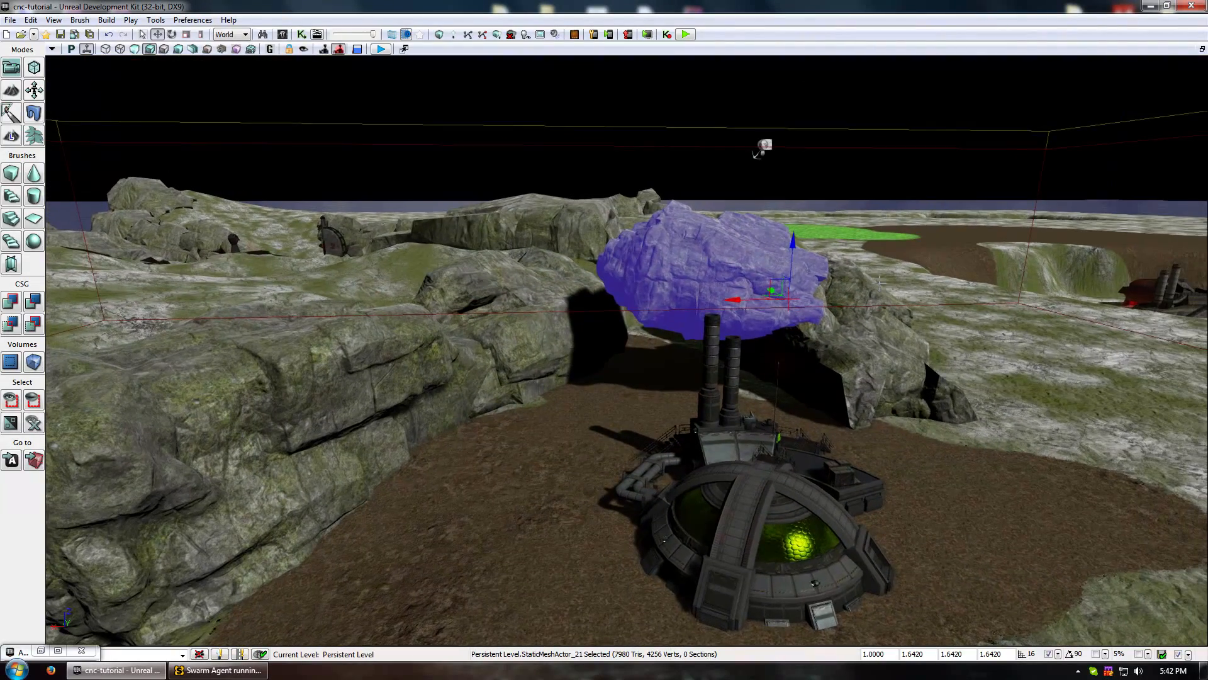
drag(780, 236, 681, 192)
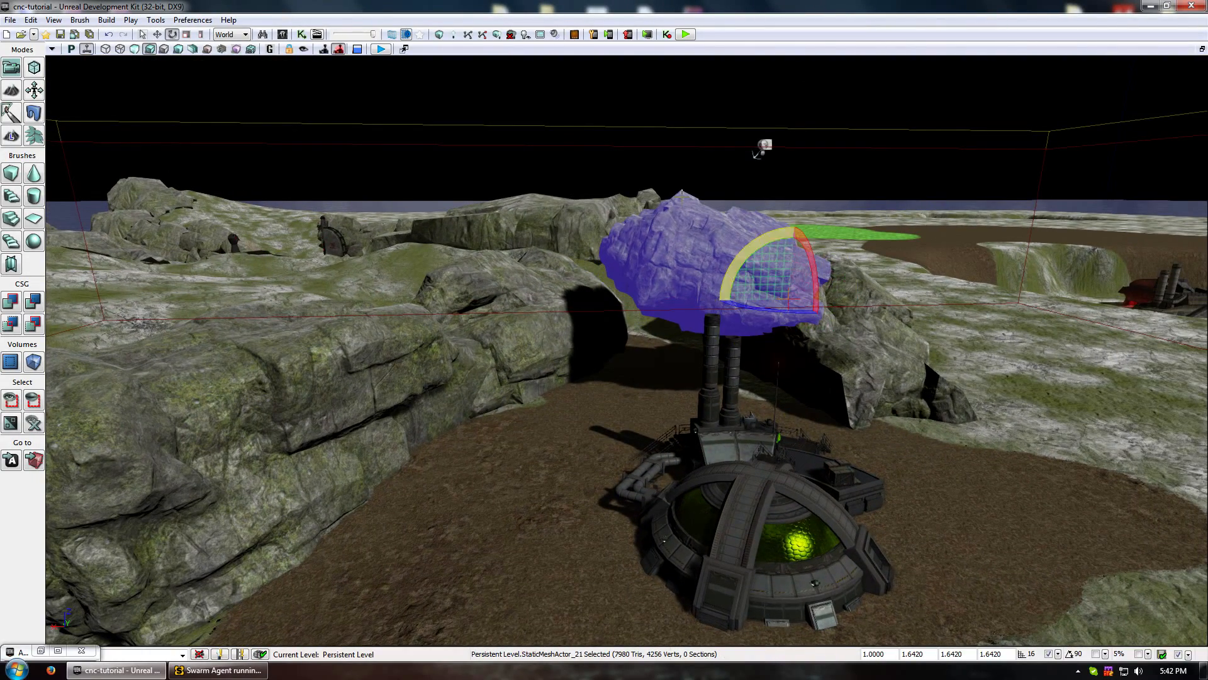
click(203, 34)
drag(773, 358, 771, 357)
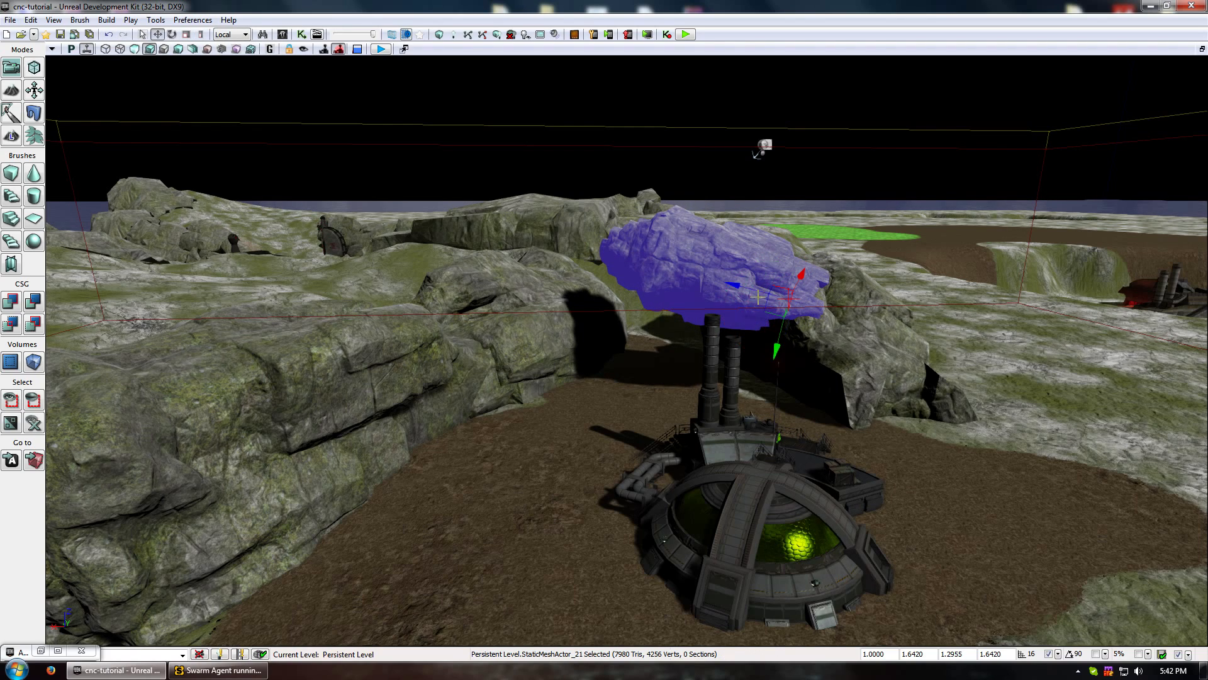
click(243, 47)
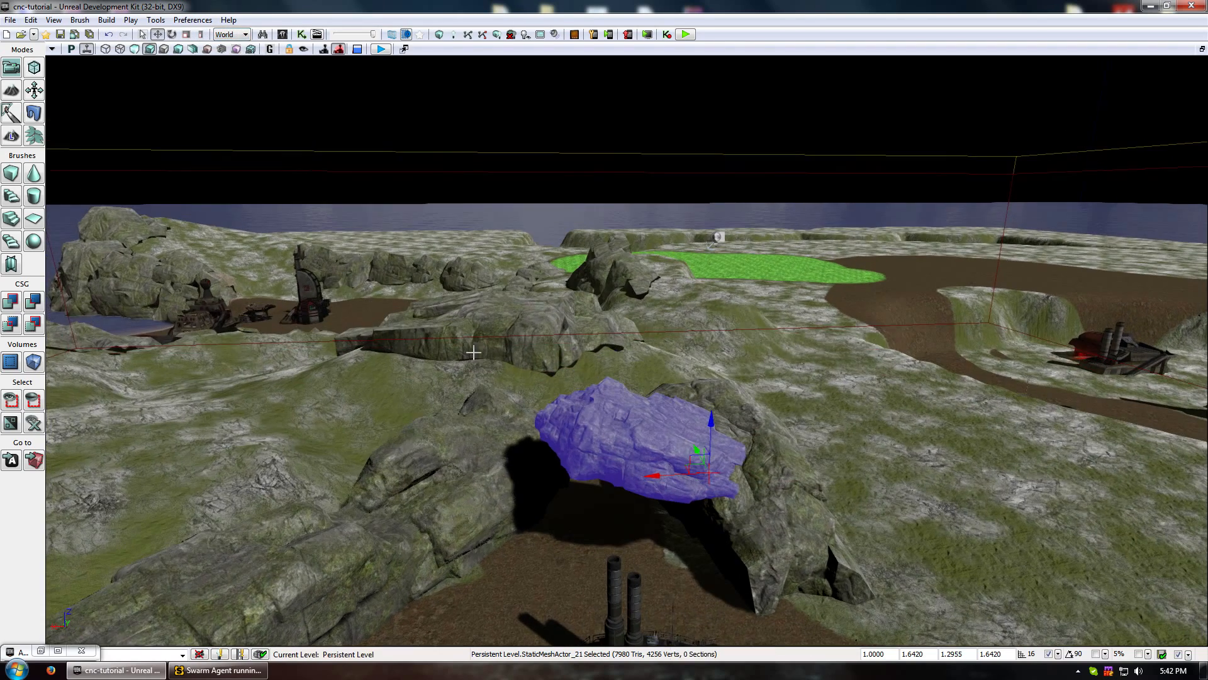
Duplicate the flattened rock toward the long wall and turn the copy around to bridge the rest of the passage.
key(space)
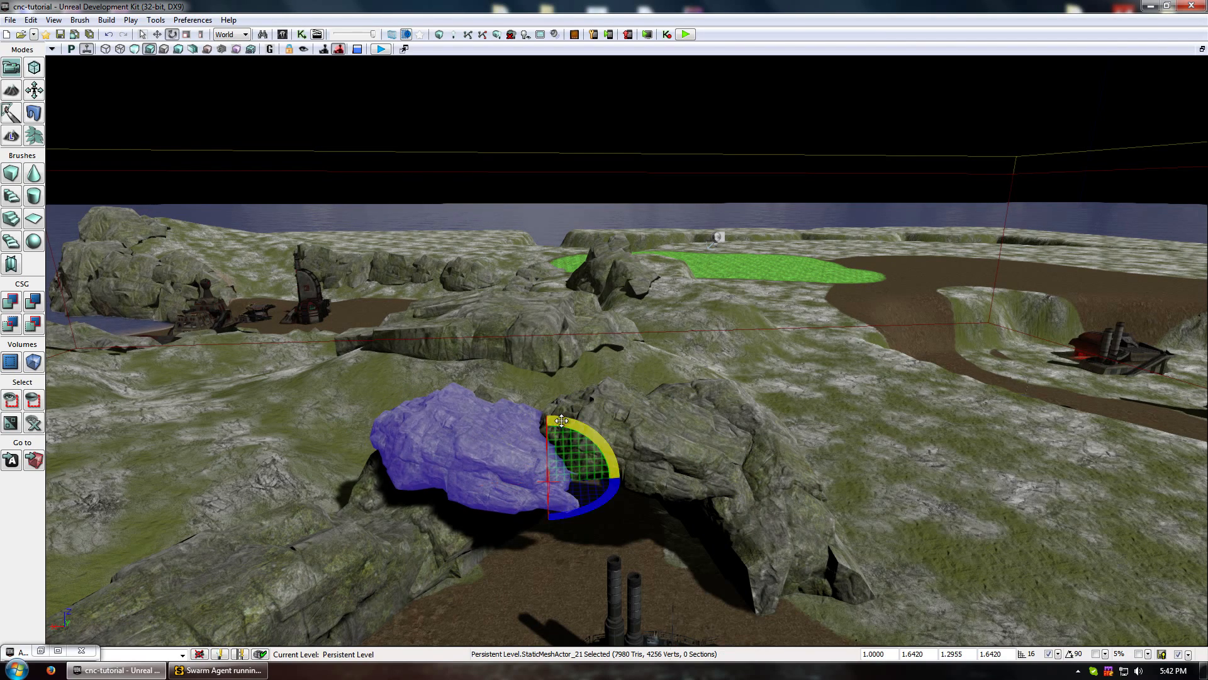
drag(570, 434, 612, 468)
drag(541, 455, 358, 459)
key(space)
drag(451, 490, 453, 490)
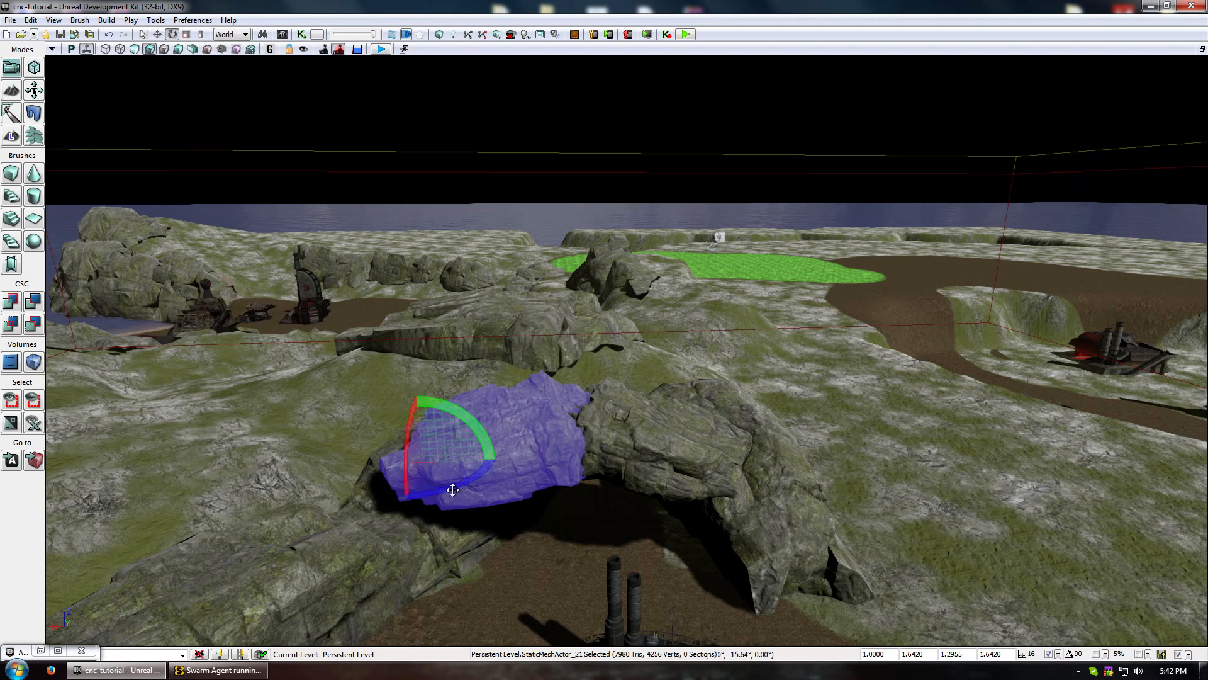
drag(419, 403, 421, 431)
Select both bridging rocks together, duplicate them, and place the copies farther along the passage to extend the arch.
click(601, 543)
middle_drag(601, 542, 516, 629)
middle_drag(626, 350, 692, 416)
drag(692, 415, 692, 352)
mouse_move(665, 267)
right_down()
mouse_move(666, 352)
mouse_move(692, 327)
mouse_move(786, 289)
mouse_move(665, 266)
right_up()
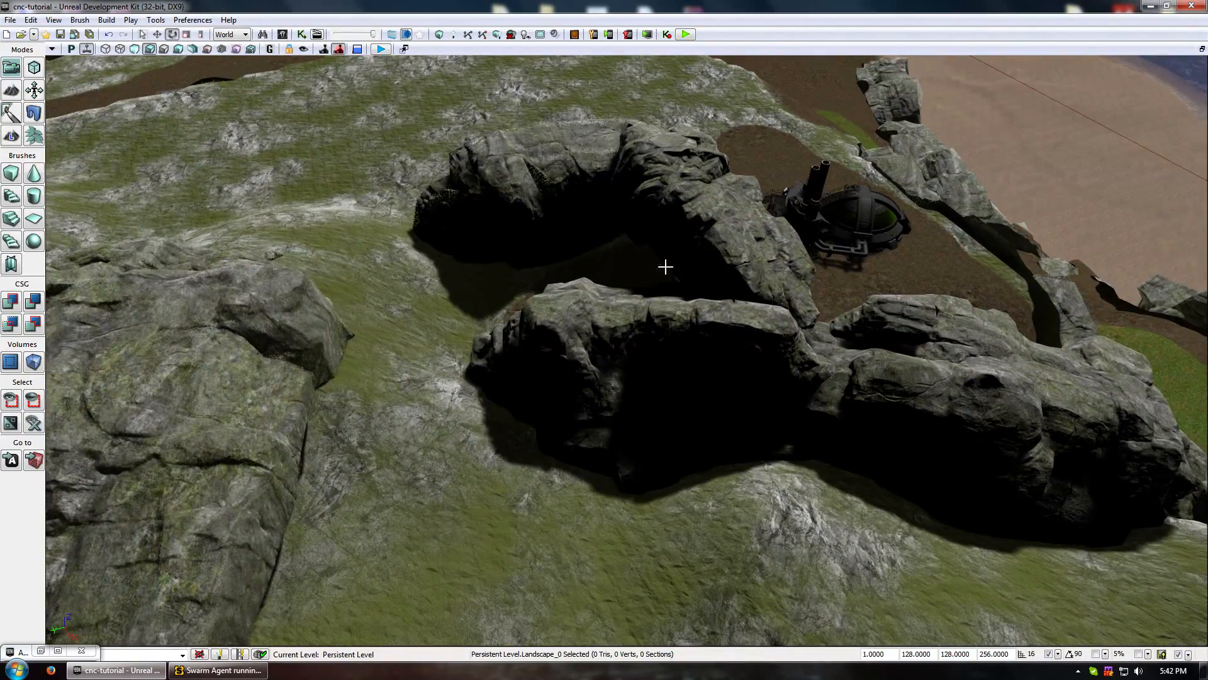
click(530, 187)
click(706, 221)
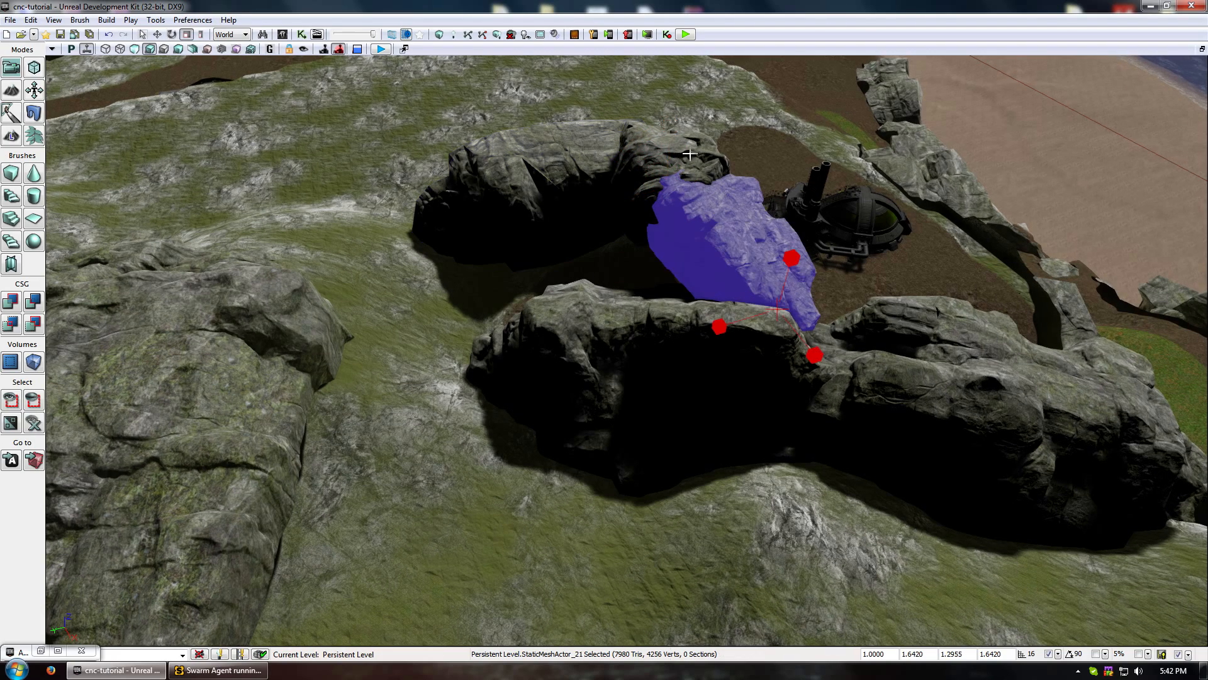
key(super)
ctrl+click(666, 159)
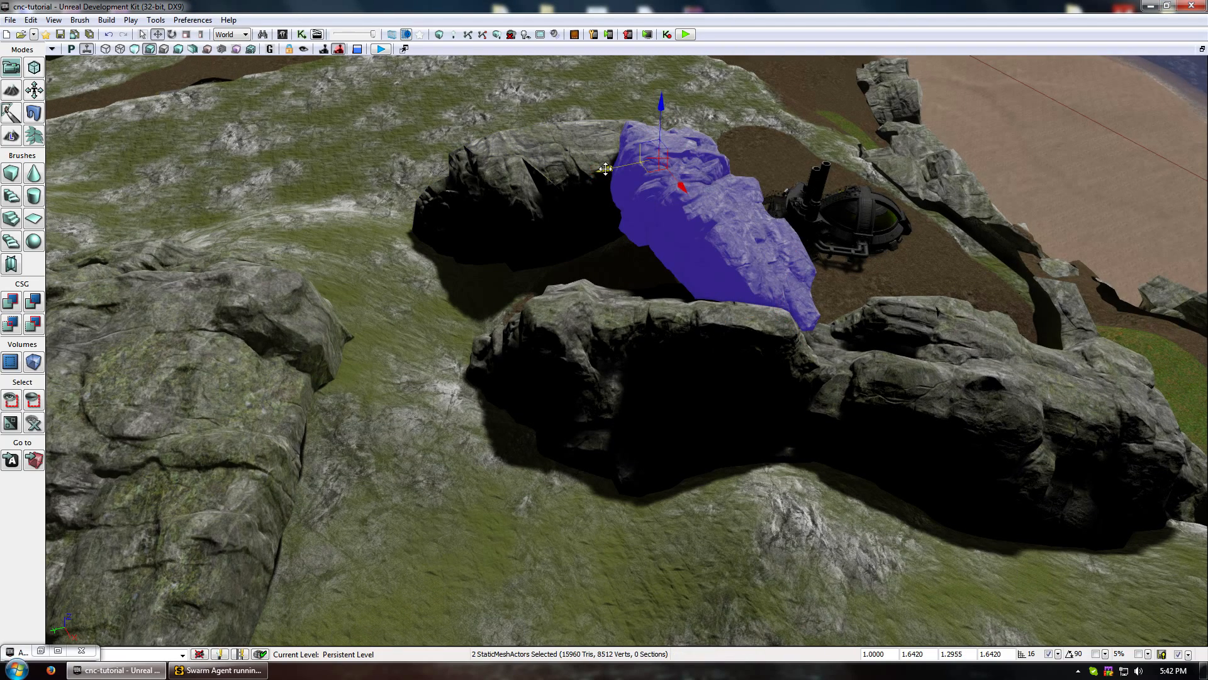
ctrl+drag(535, 176, 531, 191)
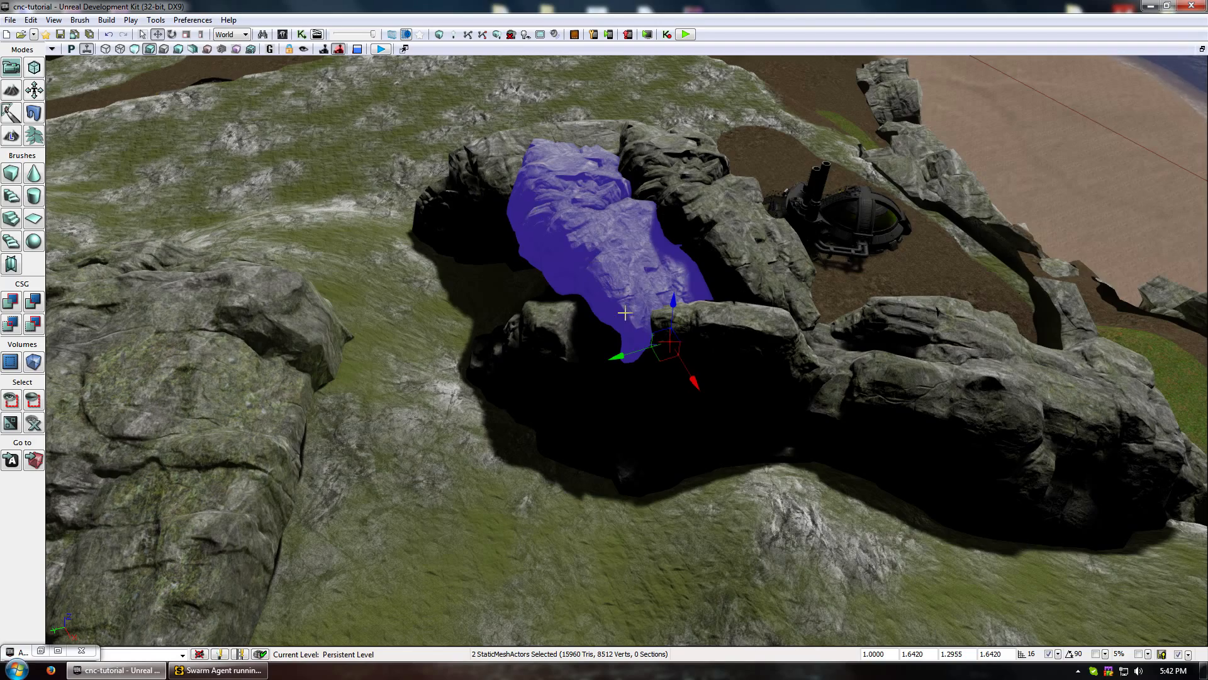
drag(625, 358, 436, 373)
Duplicate a single bridging rock and rotate it into the gap between the two rows of arch rocks.
right_drag(636, 336, 570, 378)
right_drag(620, 415, 581, 99)
drag(637, 541, 637, 463)
right_drag(636, 464, 608, 511)
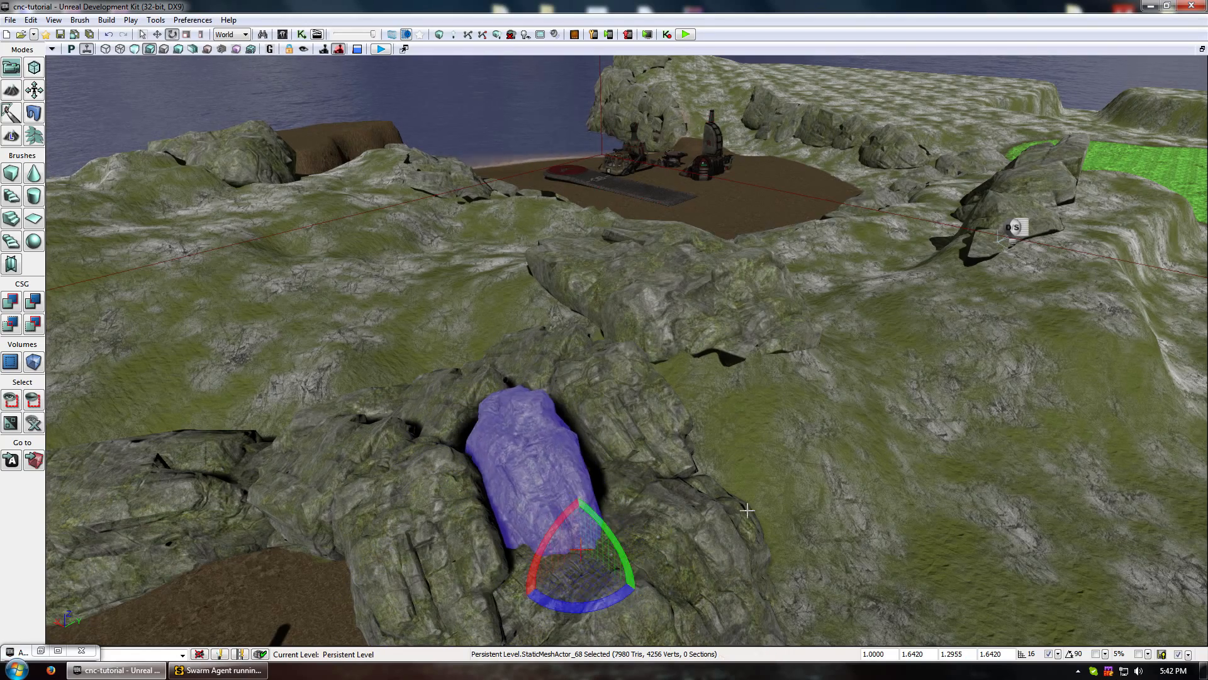
right_drag(747, 511, 711, 466)
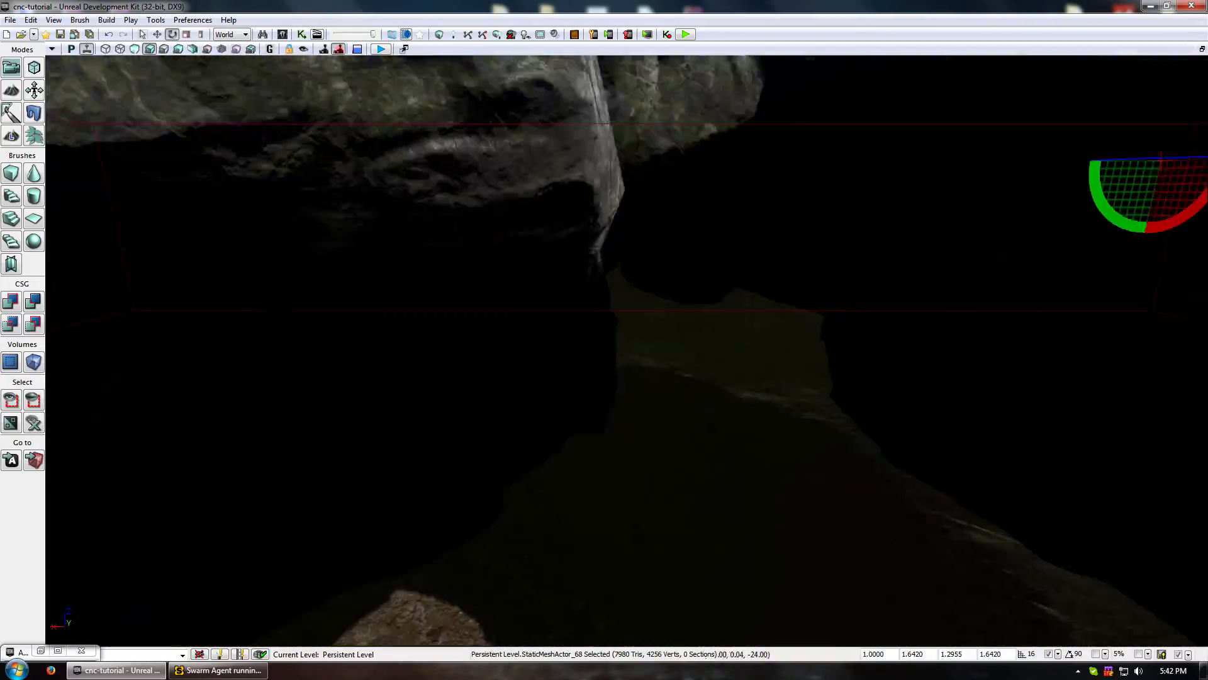
Switch the viewport to unlit shading and rotate the outer arch rock by about 47 degrees.
click(134, 48)
right_drag(432, 337, 432, 277)
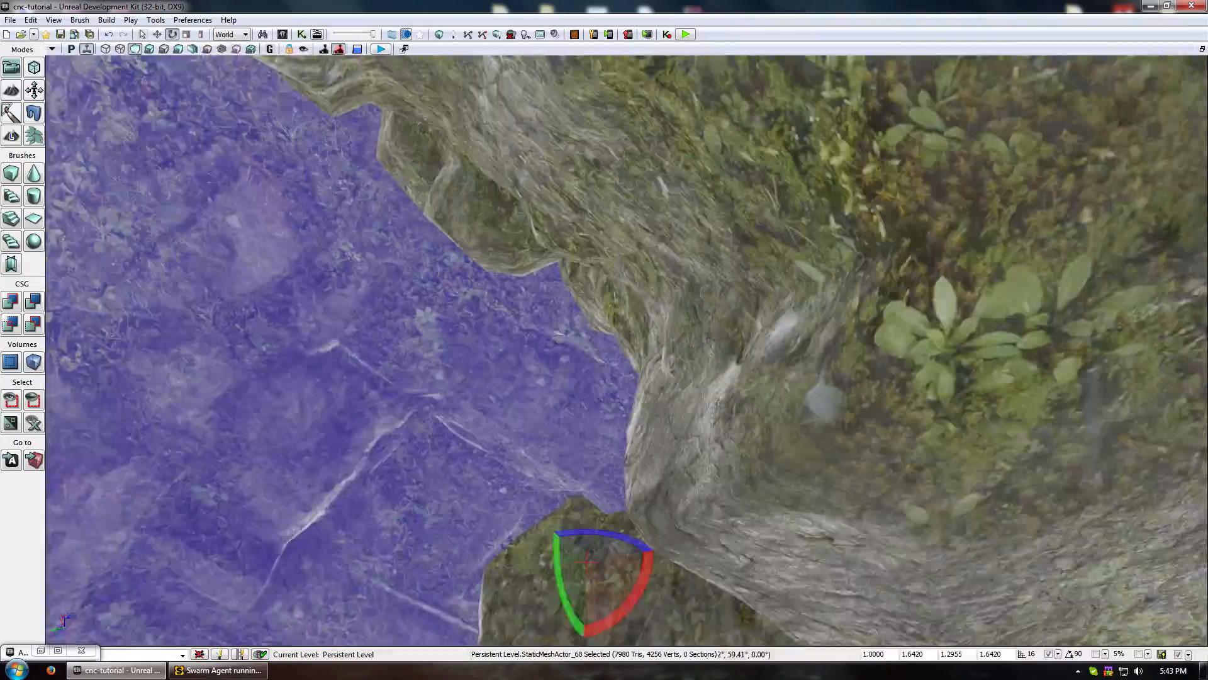
right_drag(626, 350, 734, 491)
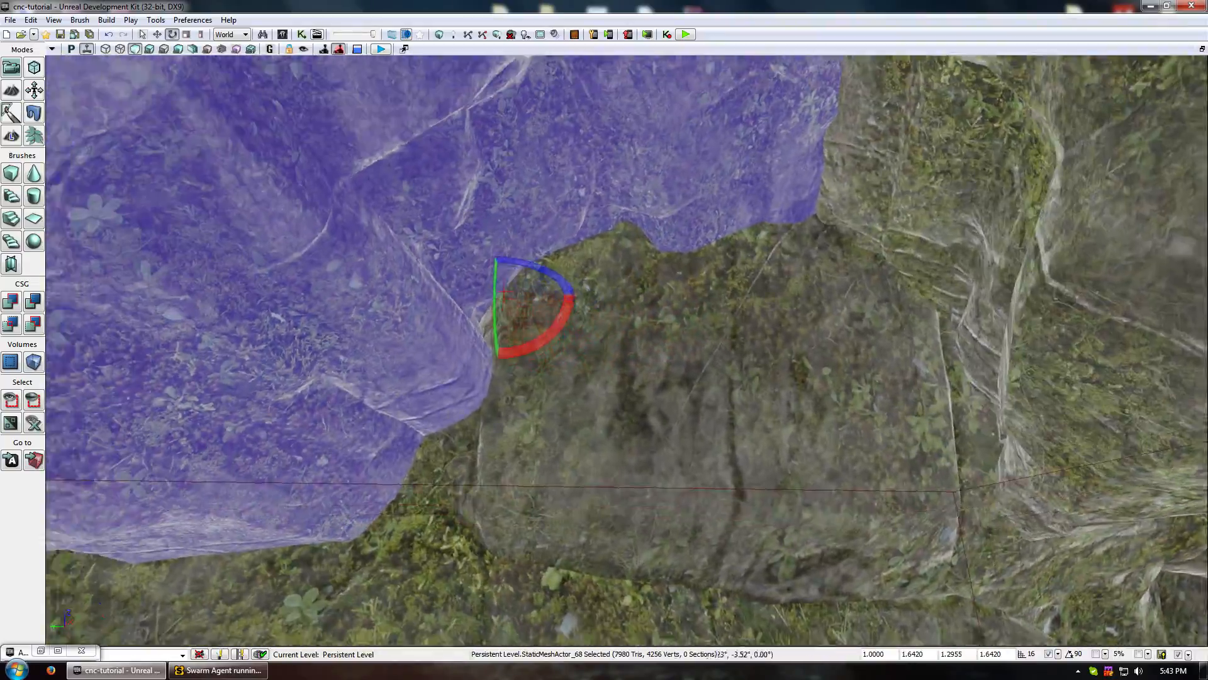
right_drag(626, 350, 428, 409)
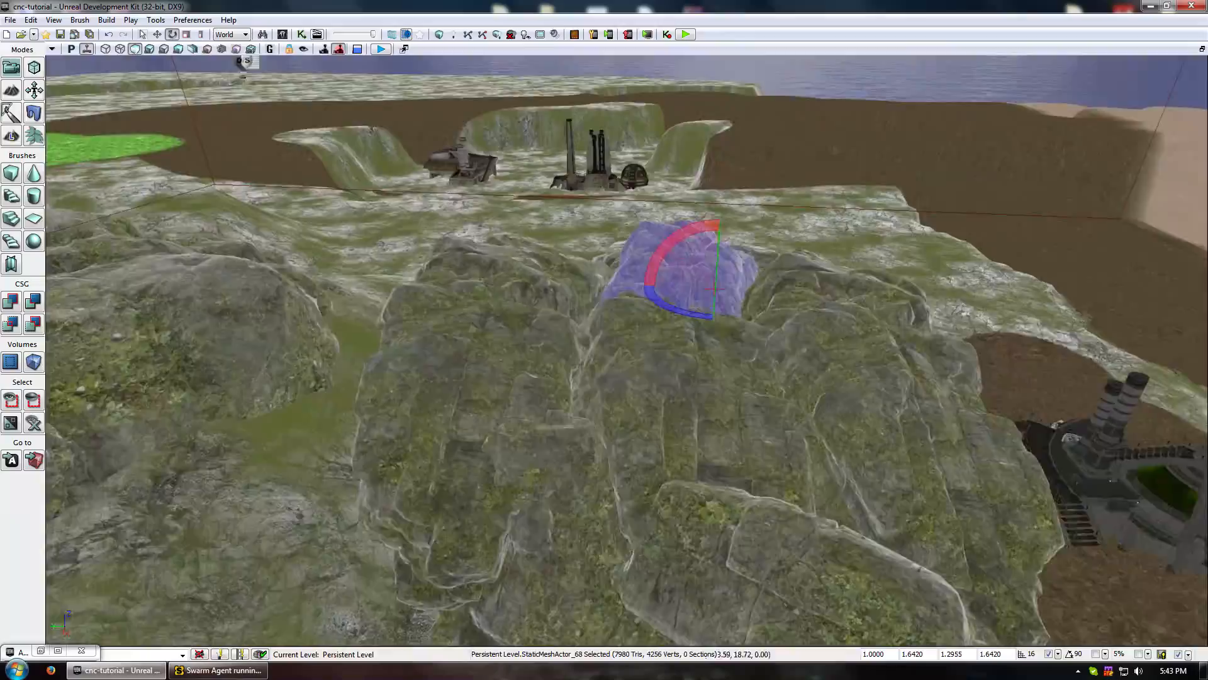
right_drag(627, 350, 658, 319)
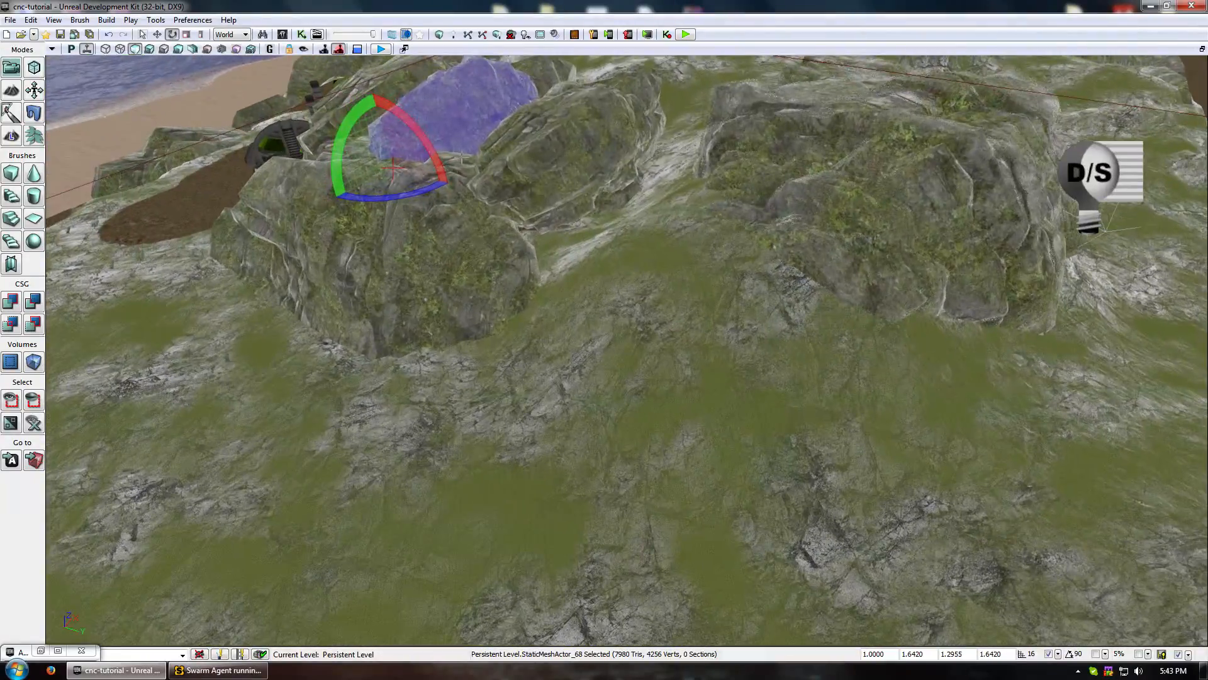
click(566, 142)
right_drag(567, 141, 441, 82)
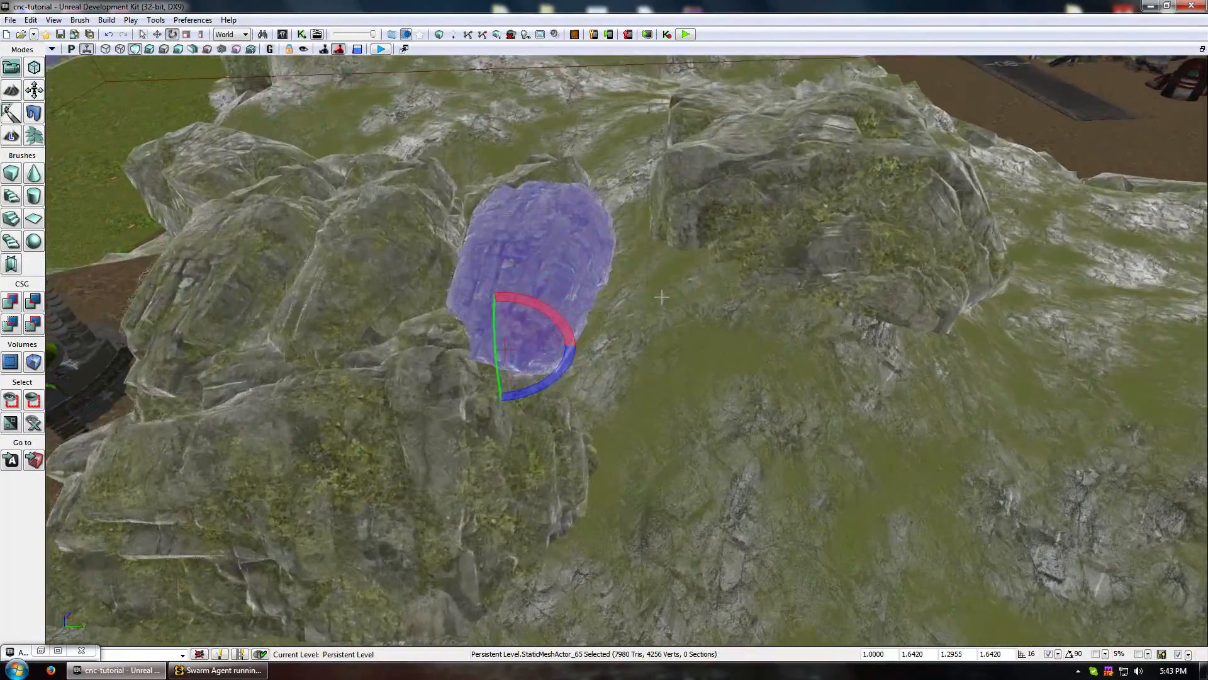
drag(549, 305, 595, 353)
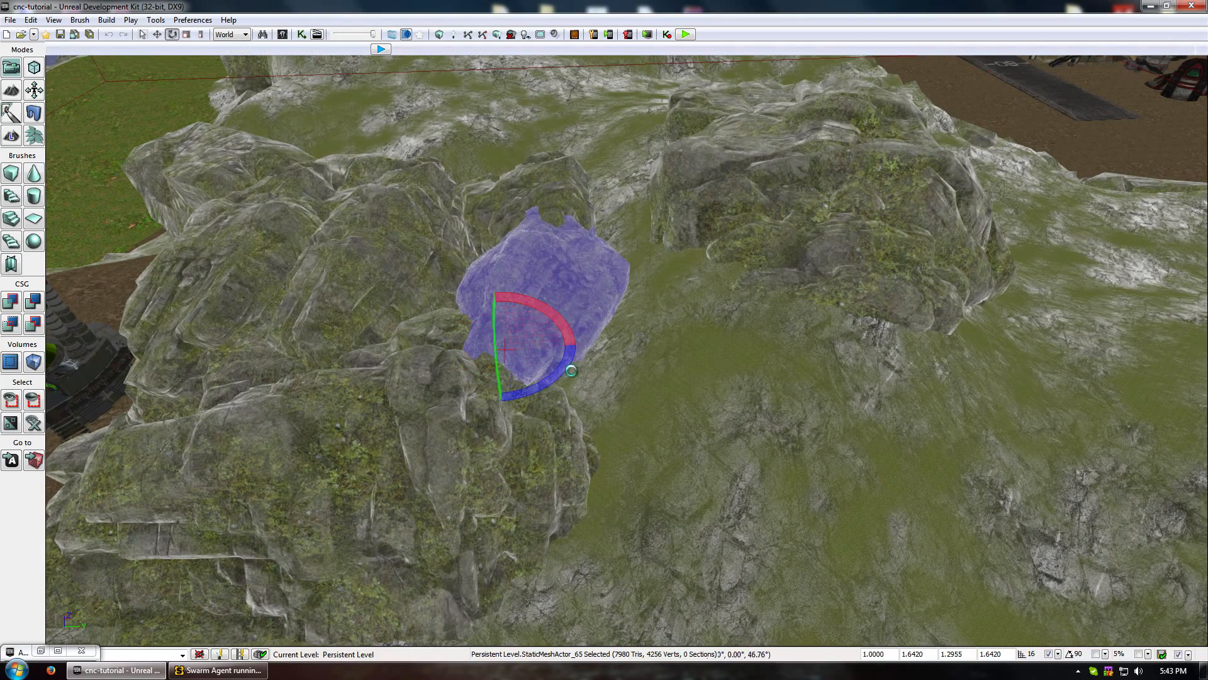
Rotate the neighbouring outer arch rock and duplicate it over the opening in the middle of the arch roof.
click(523, 201)
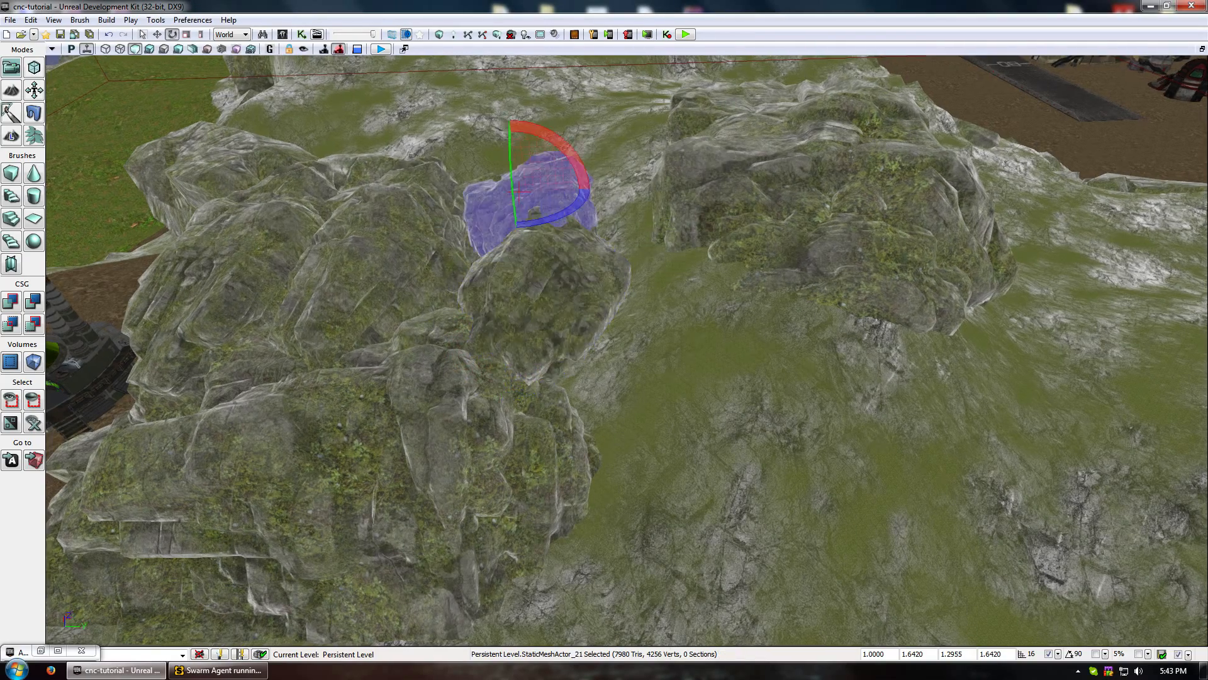
right_drag(524, 200, 264, 224)
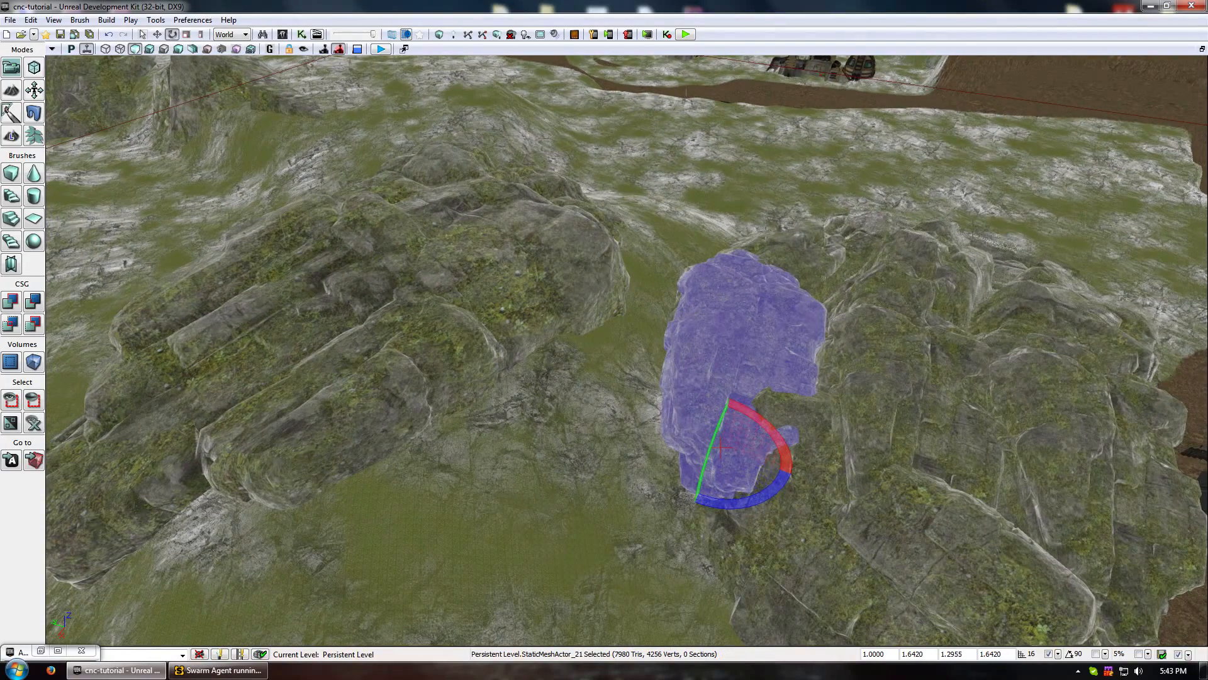
mouse_move(729, 398)
mouse_down()
mouse_move(740, 387)
mouse_move(726, 403)
mouse_up()
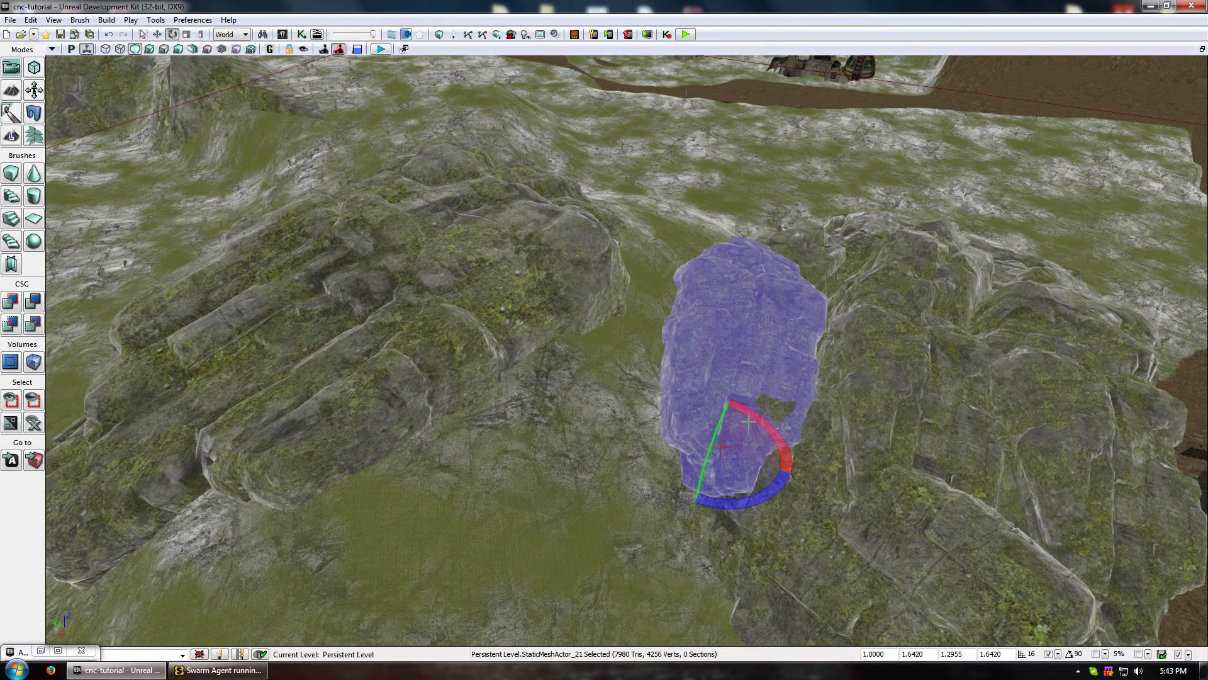
drag(785, 460, 736, 393)
drag(812, 377, 866, 376)
Enlarge the new middle roof rock to a scale of 2.0622, 1.6271, 2.0622 and shift it to cover the opening.
click(674, 330)
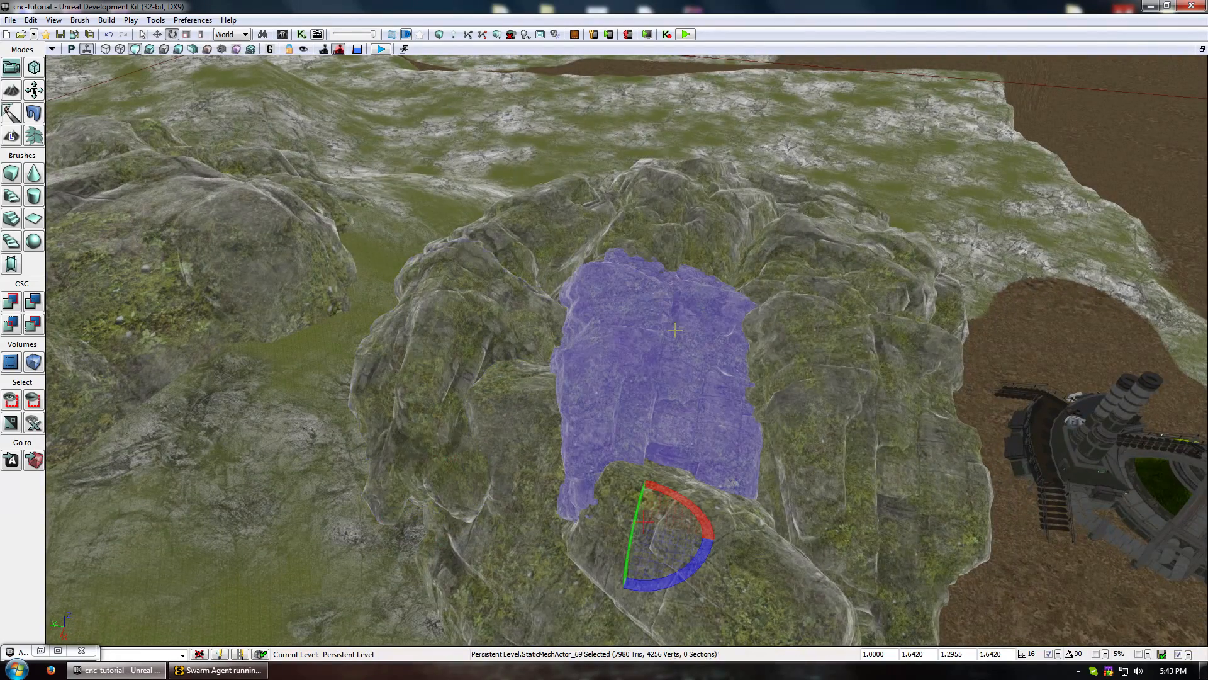
key(space)
key(space)
key(space)
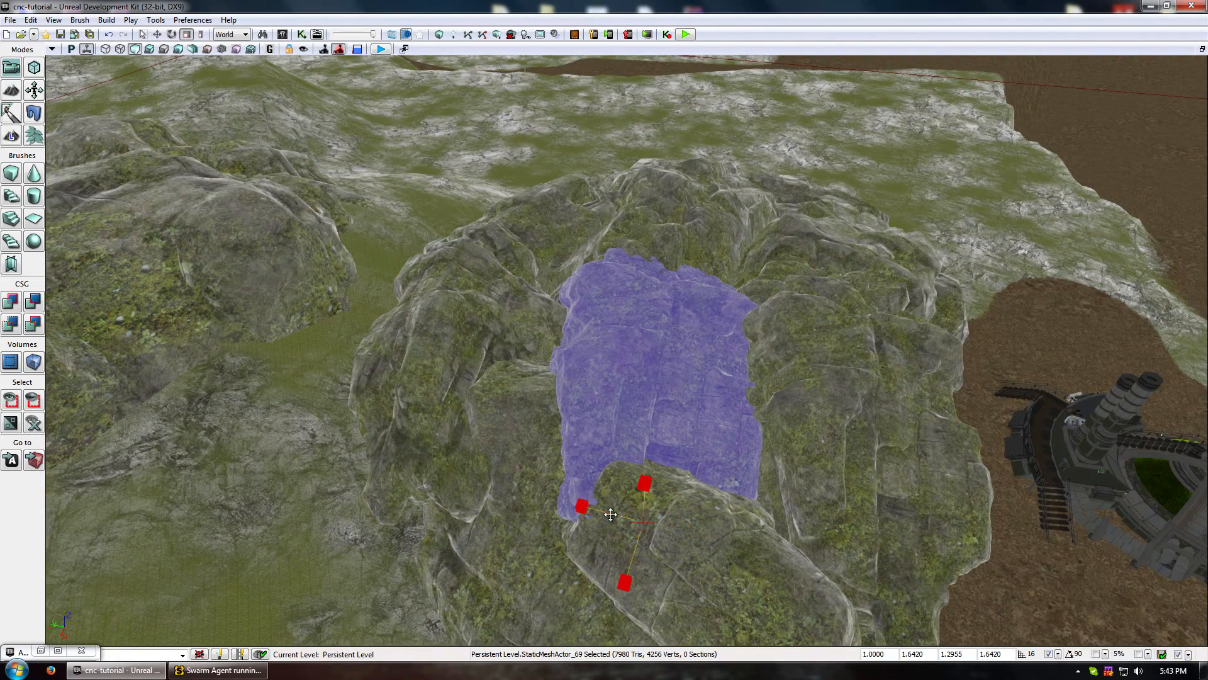
drag(613, 511, 630, 500)
drag(631, 564, 567, 508)
Scale the other middle roof rock up to 1.9936, 1.5730, 1.9936 and position it across the arch.
click(698, 182)
right_drag(698, 183, 925, 163)
right_drag(765, 371, 770, 394)
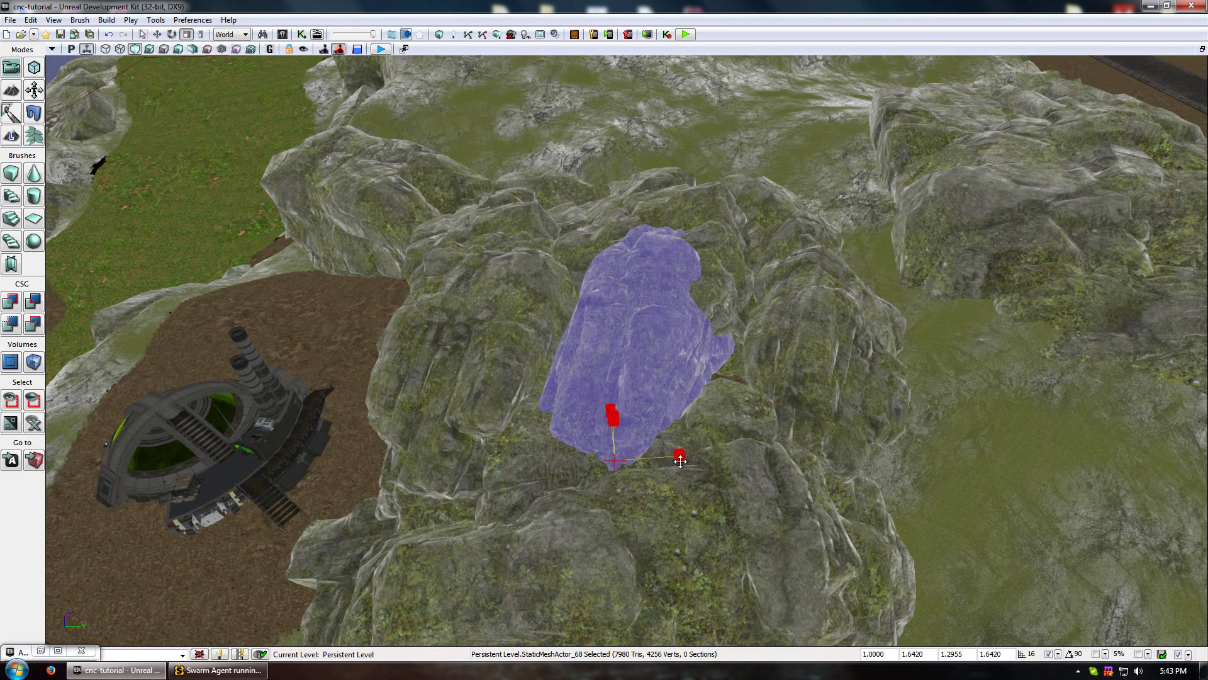
drag(680, 461, 704, 461)
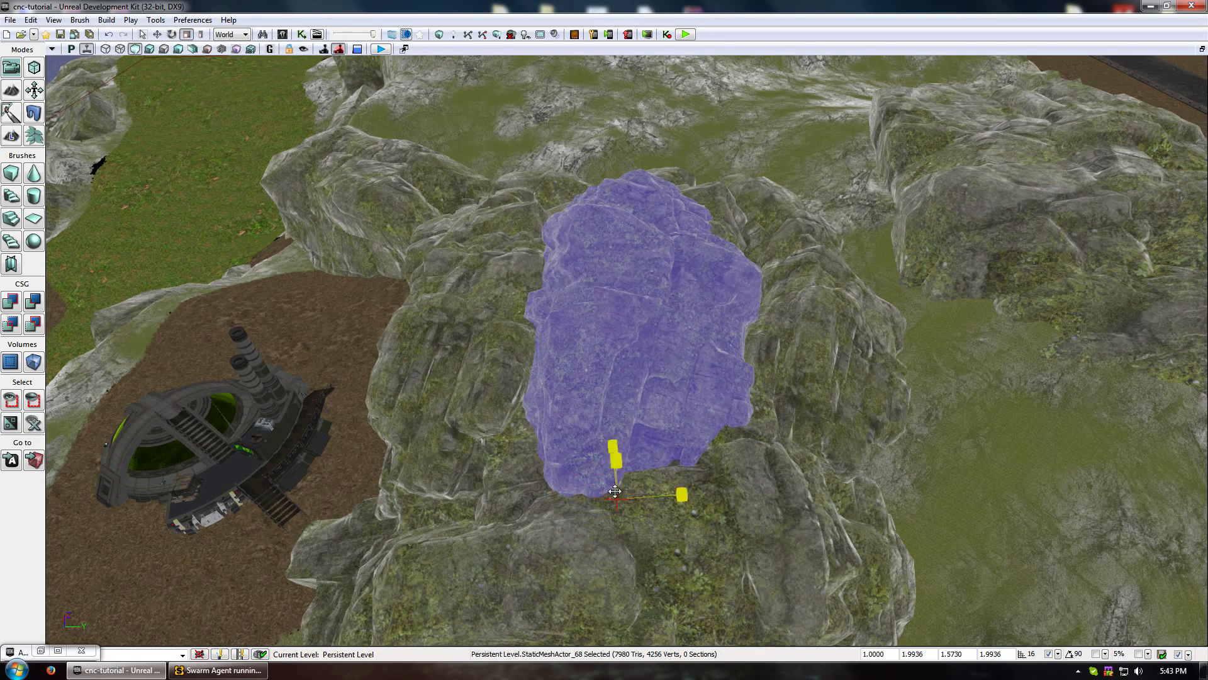
Examine the enlarged roof rocks and the outer end of the arch for remaining gaps and rough overlaps.
right_drag(945, 489, 925, 409)
click(945, 489)
double_click(566, 315)
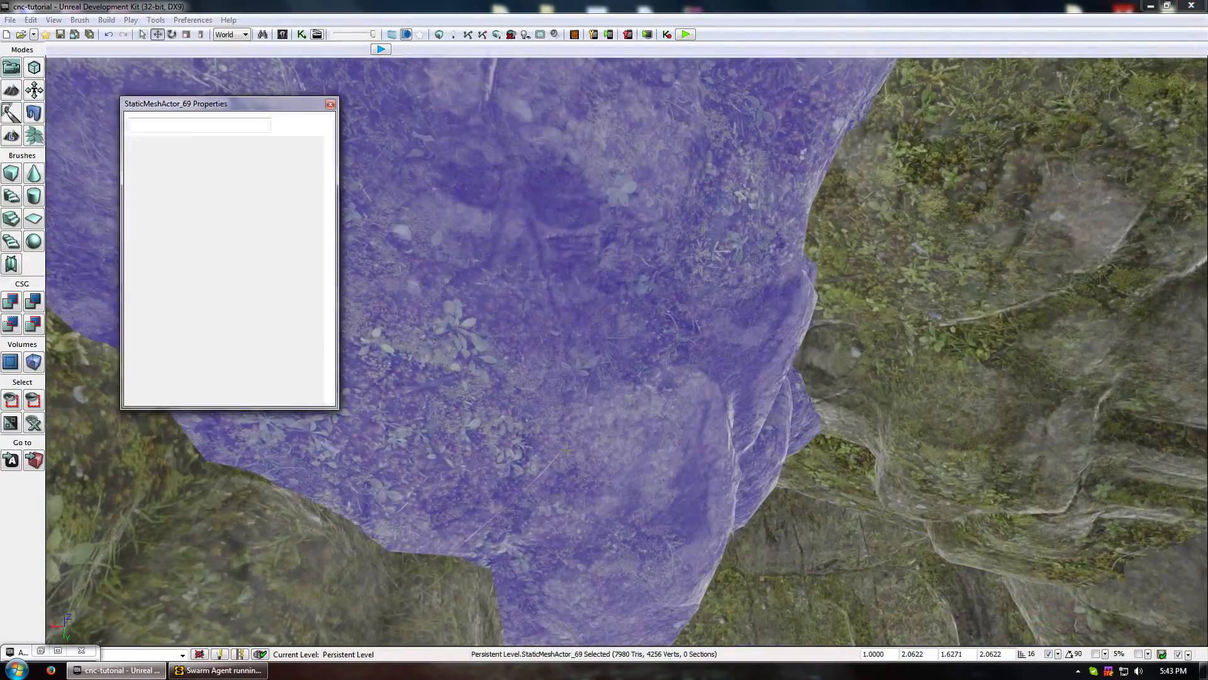
click(893, 535)
right_drag(893, 535, 724, 553)
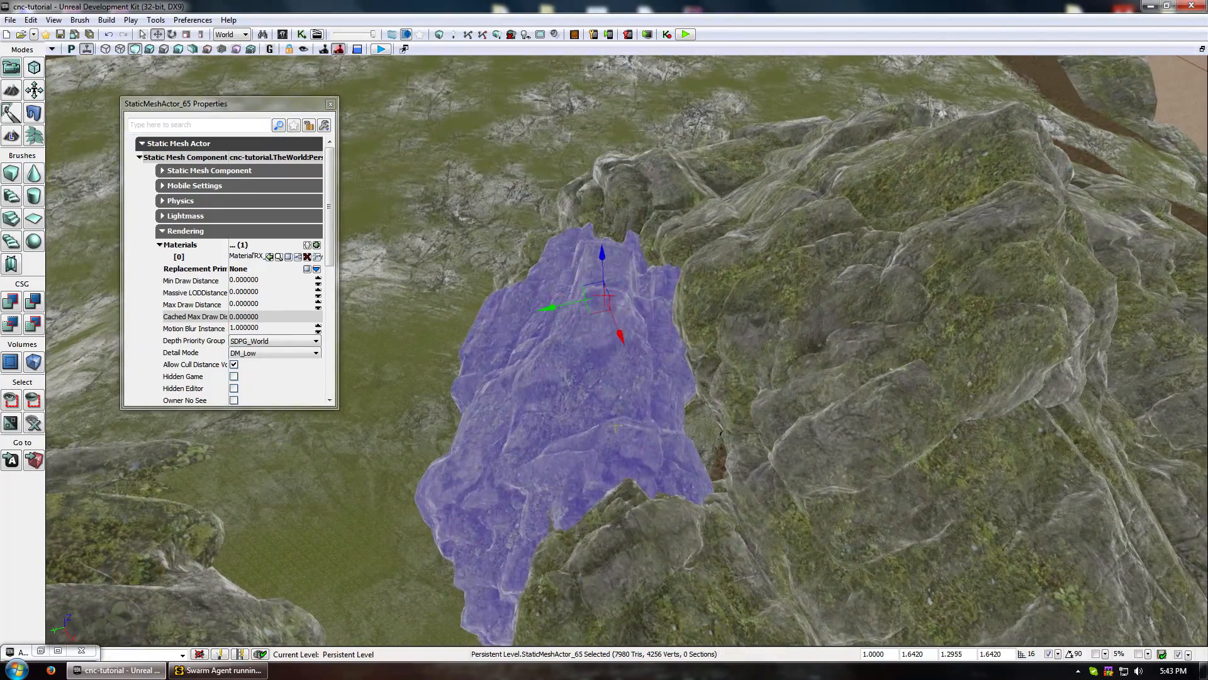
click(380, 389)
right_drag(380, 388, 423, 349)
right_drag(496, 342, 478, 371)
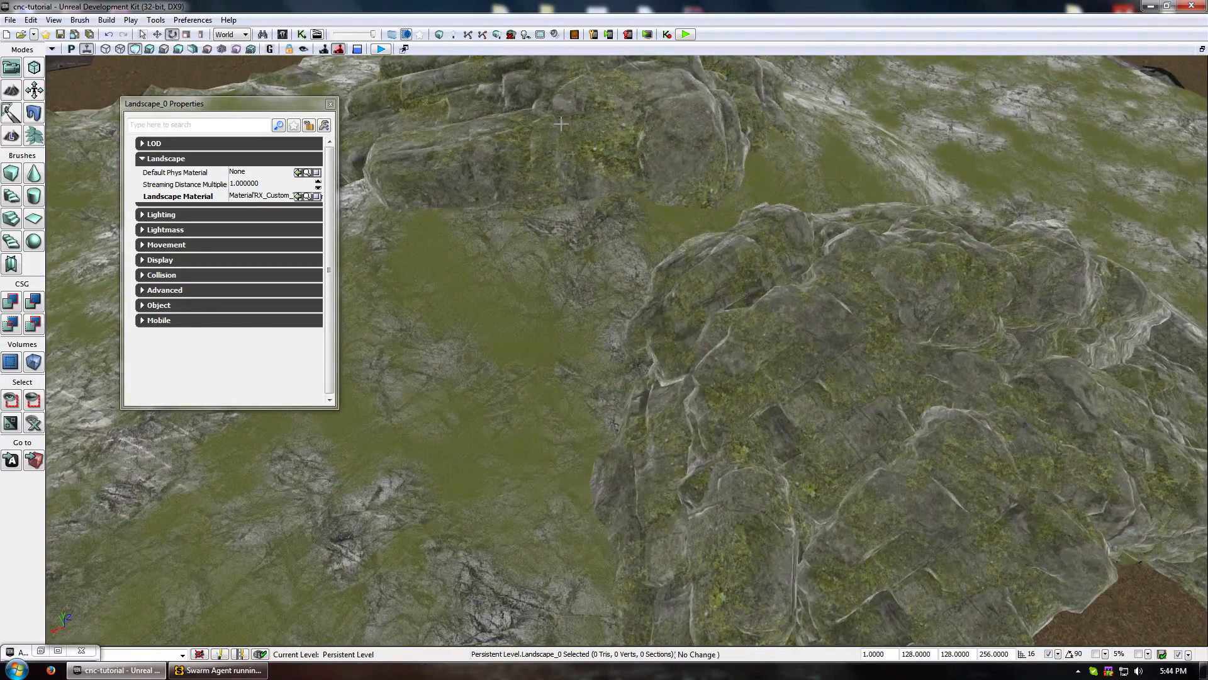
Duplicate the large rock at the arch's outer end, rotating the copy and placing it on the opposite side of the passage.
click(503, 151)
right_drag(503, 151, 657, 371)
key(space)
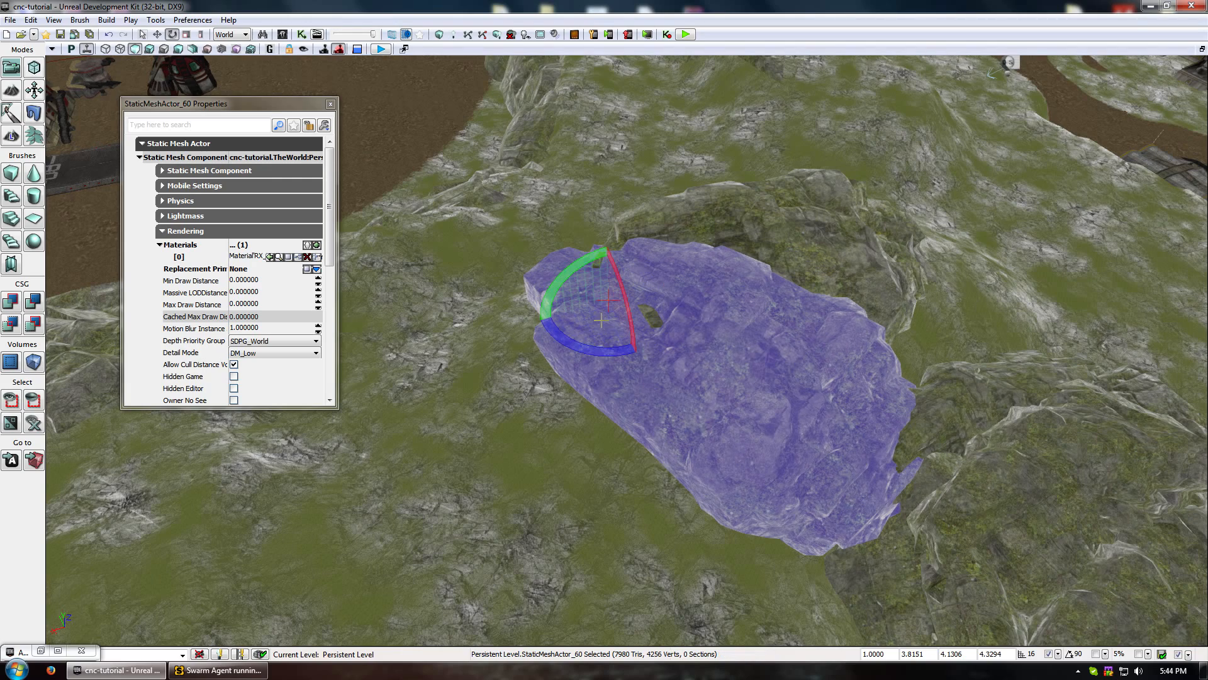
alt+drag(845, 250, 932, 253)
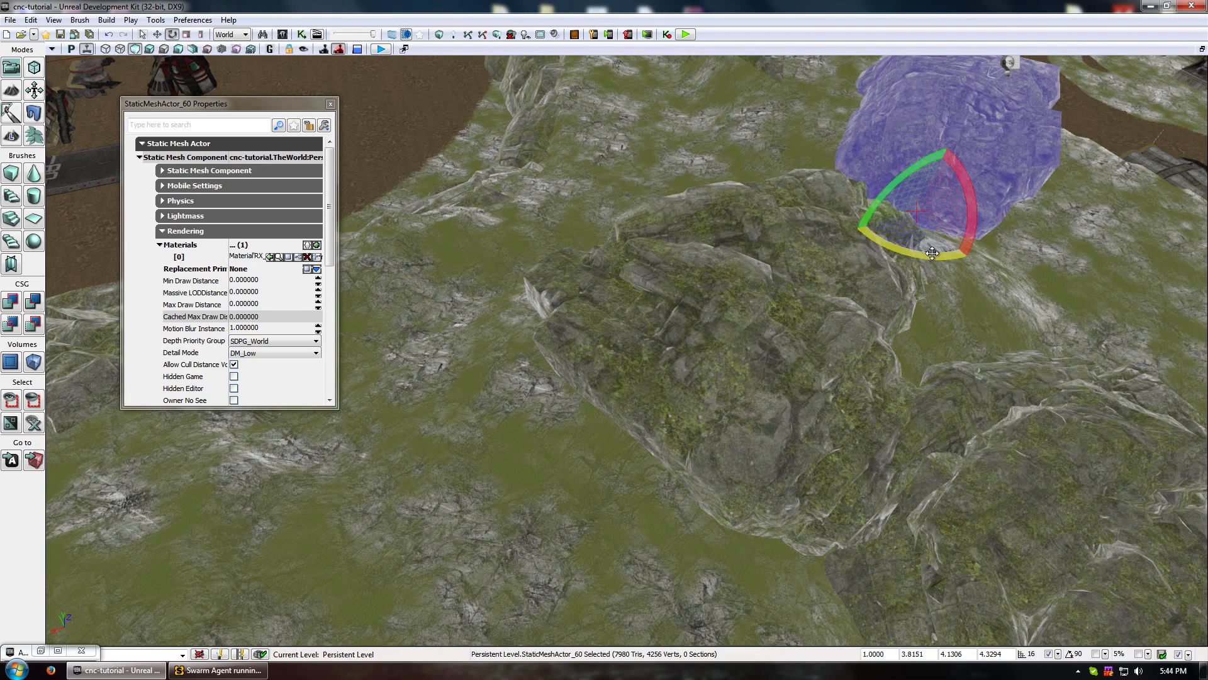
drag(889, 202, 1003, 334)
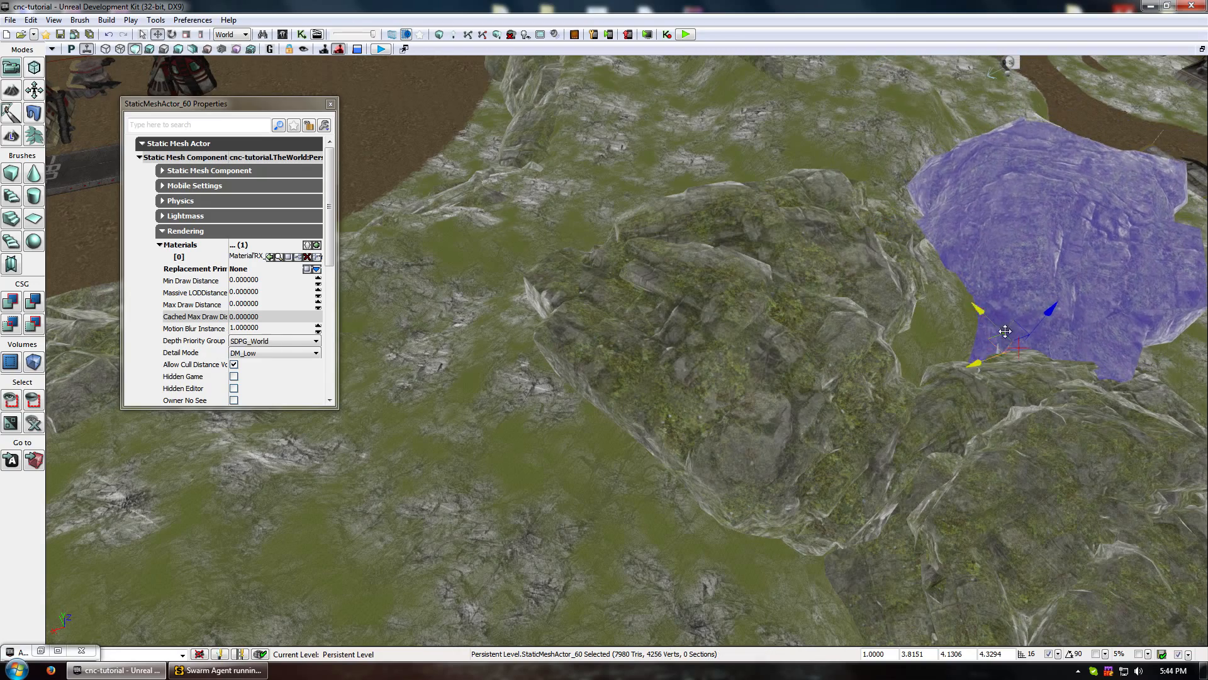
right_drag(1003, 333, 1082, 315)
right_drag(545, 359, 545, 298)
key(space)
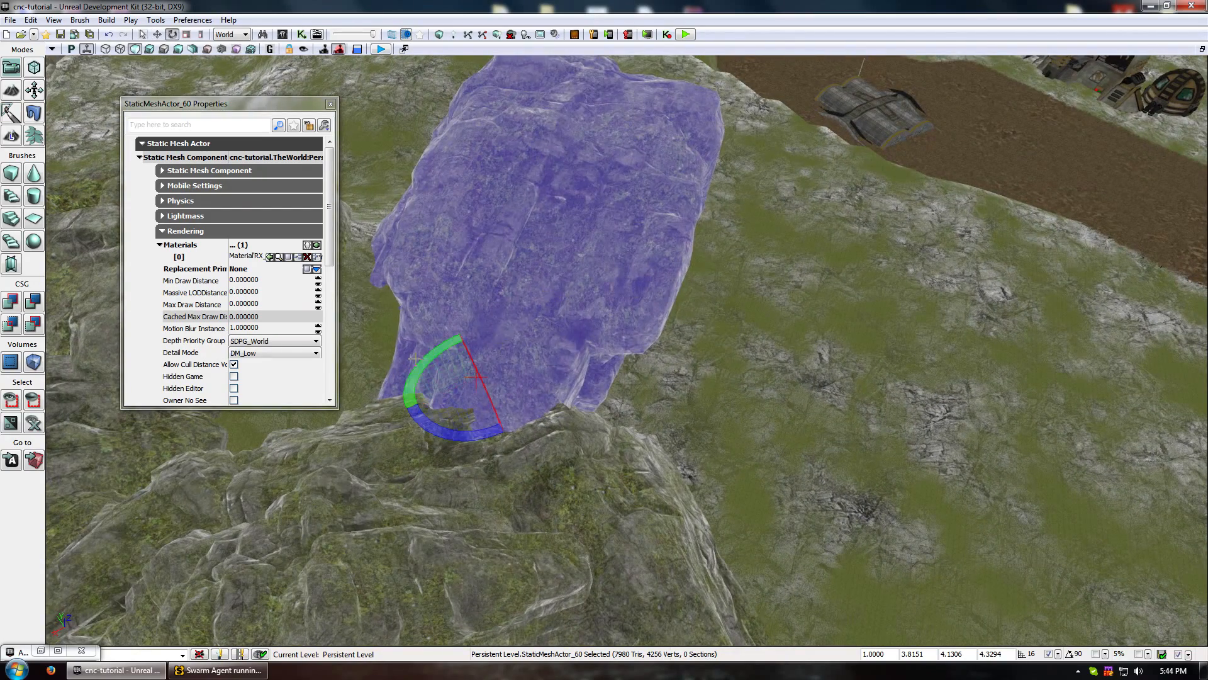
drag(415, 358, 418, 365)
click(727, 335)
Rotate the middle roof rock, rescale it to 1.1910, 1.5730, 2.1275, and shift it to fit between the neighbouring arch rocks.
right_drag(727, 335, 580, 327)
click(591, 264)
right_drag(591, 264, 535, 308)
key(space)
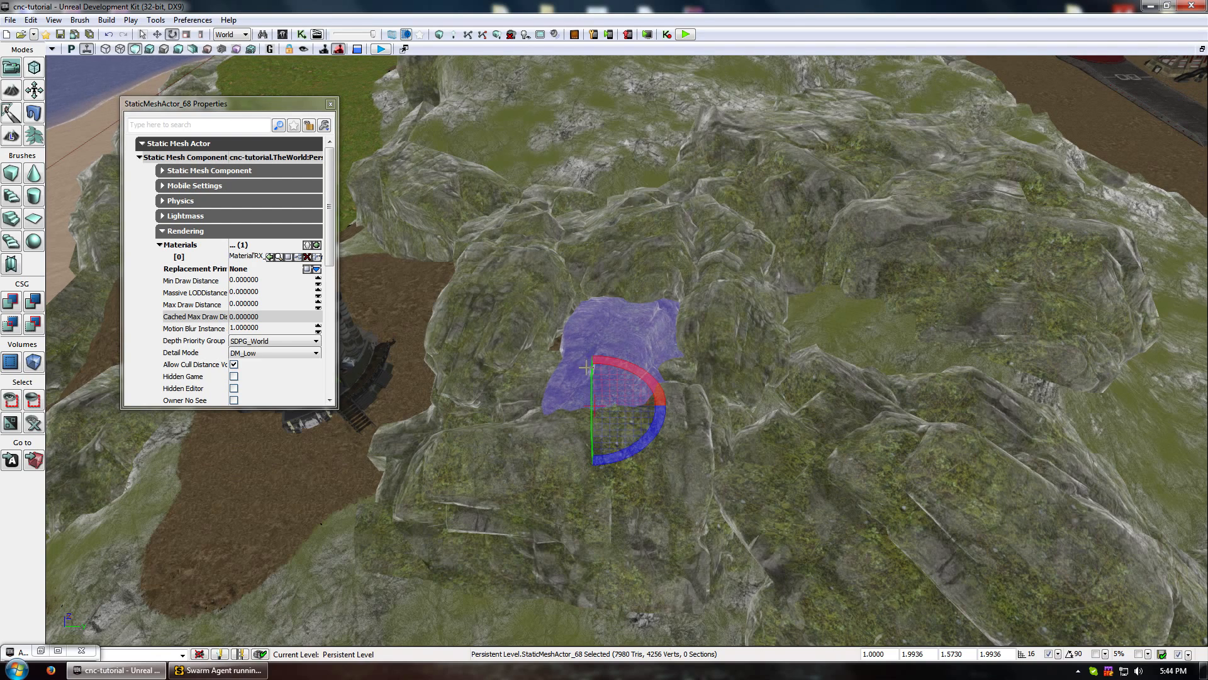
drag(586, 391, 595, 378)
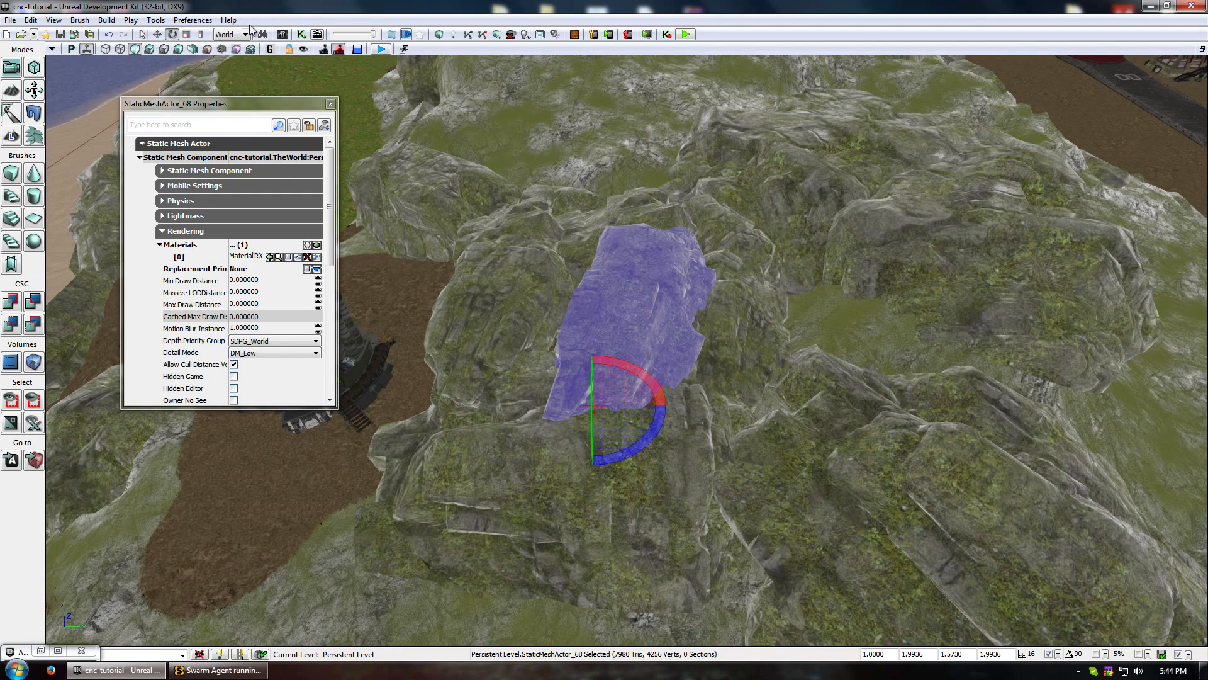
mouse_move(616, 357)
mouse_down()
mouse_move(616, 400)
mouse_move(616, 347)
mouse_up()
drag(548, 409, 591, 407)
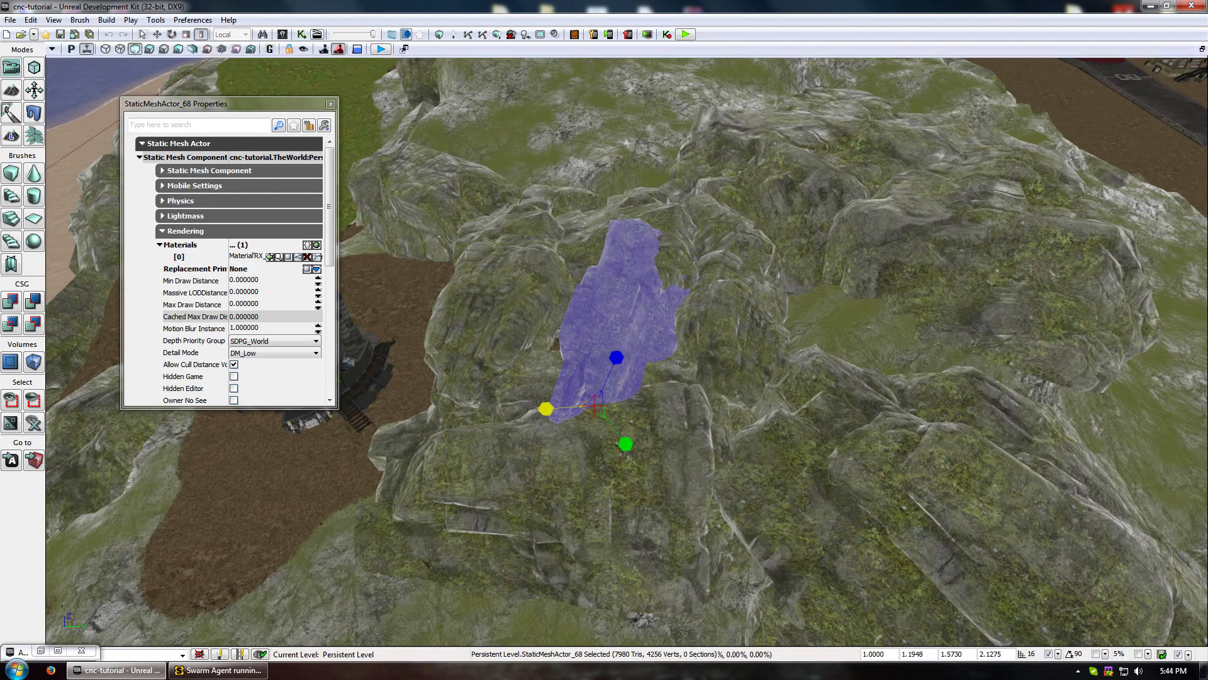
key(space)
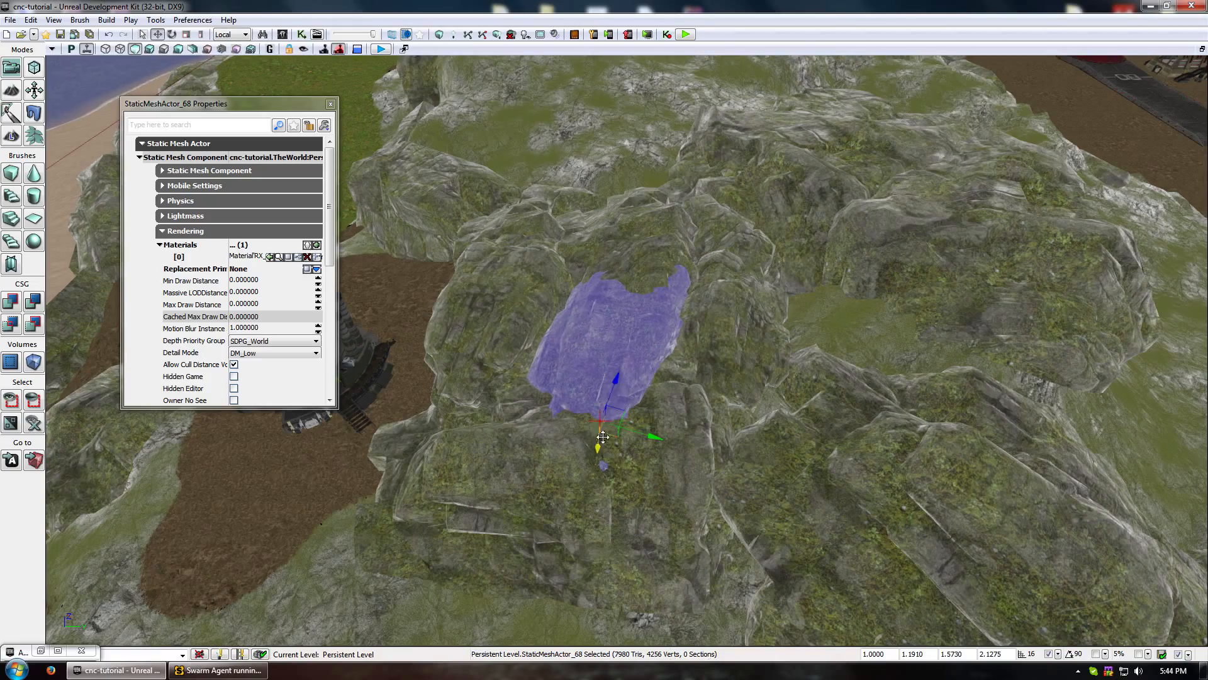
right_drag(801, 421, 774, 399)
Shift the smaller roof rock sideways along its local axis over the remaining gap in the arch roof.
click(692, 340)
right_drag(692, 340, 642, 309)
click(705, 352)
right_drag(717, 452, 538, 249)
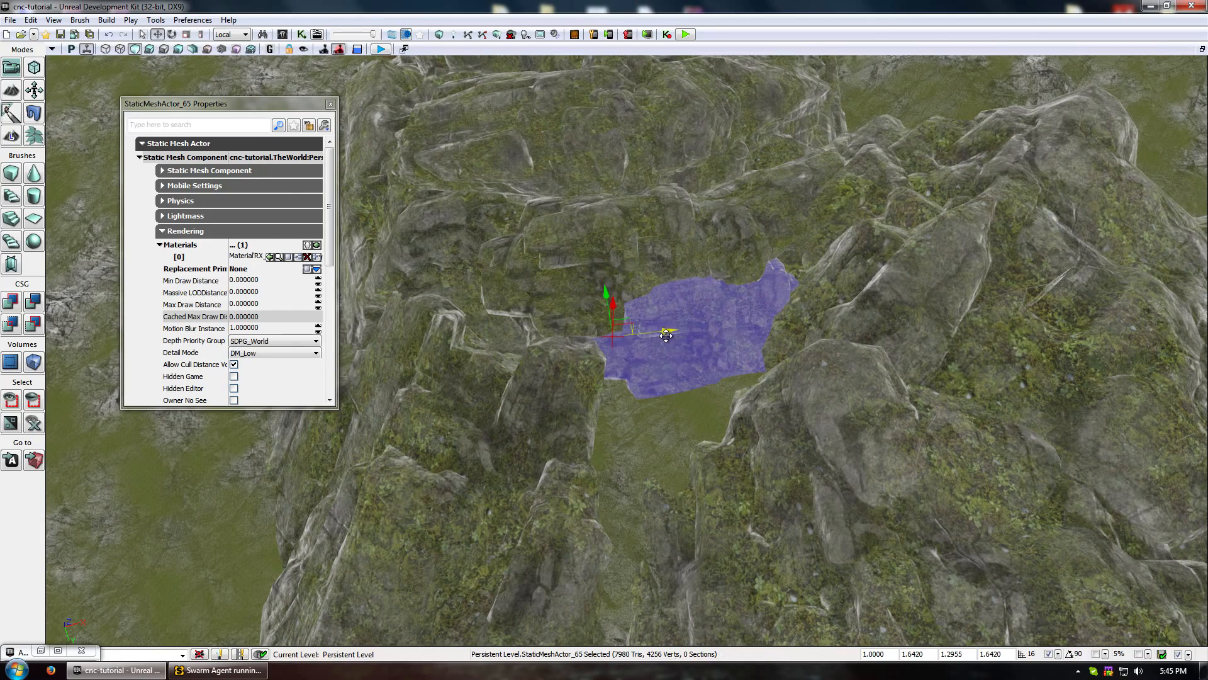
click(663, 417)
Examine the rock arch from inside the passage, from above, and from the building's side.
mouse_move(663, 416)
right_down()
mouse_move(755, 419)
mouse_move(830, 365)
mouse_move(862, 308)
mouse_move(655, 429)
right_up()
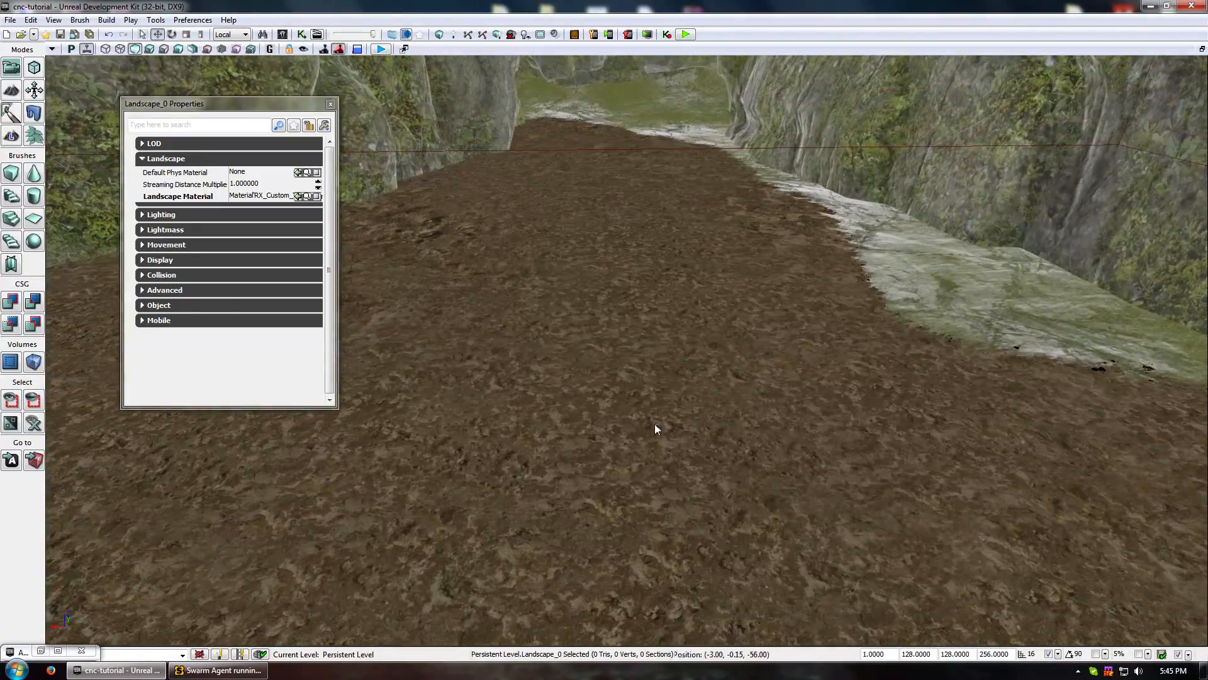
right_drag(549, 308, 667, 176)
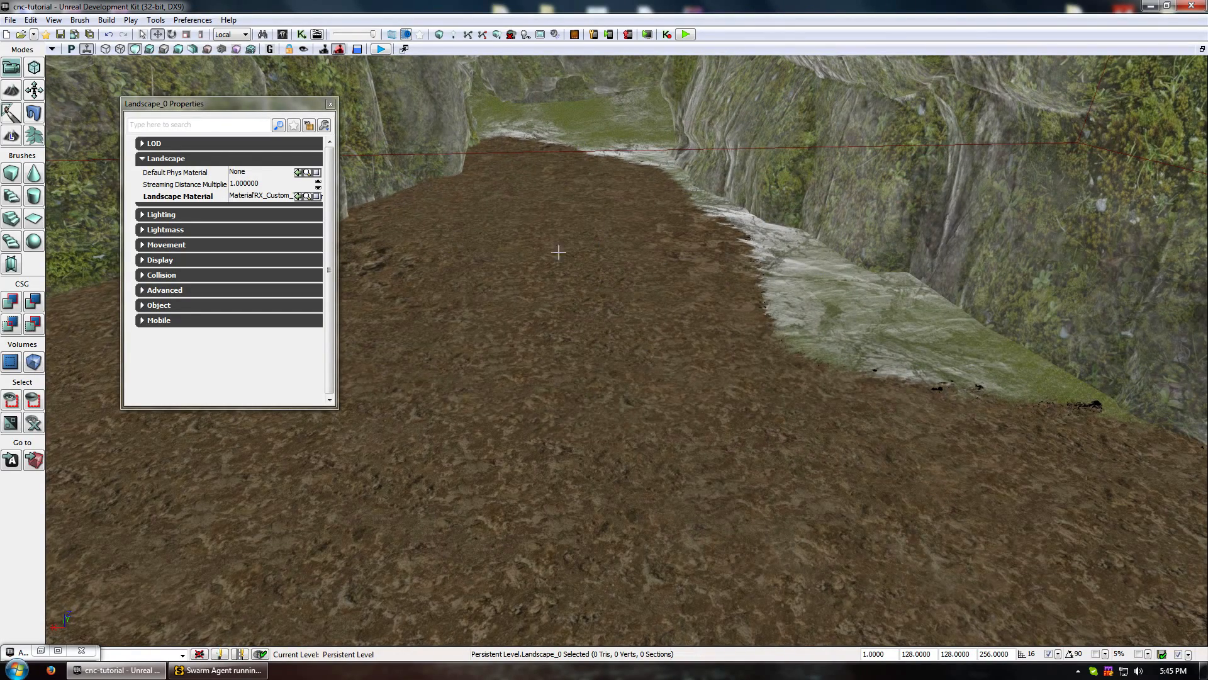
right_drag(699, 271, 652, 325)
mouse_move(685, 257)
mouse_down()
mouse_move(685, 384)
mouse_move(685, 256)
mouse_up()
drag(549, 210, 550, 315)
drag(592, 360, 591, 252)
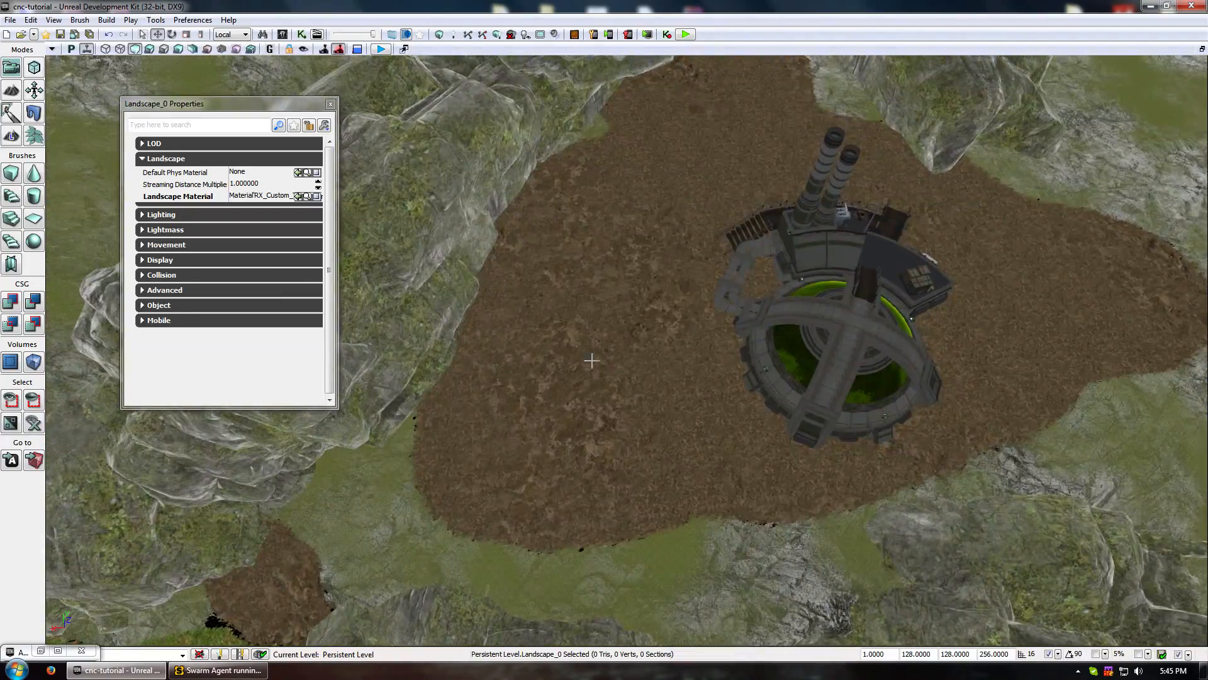
drag(740, 351, 741, 440)
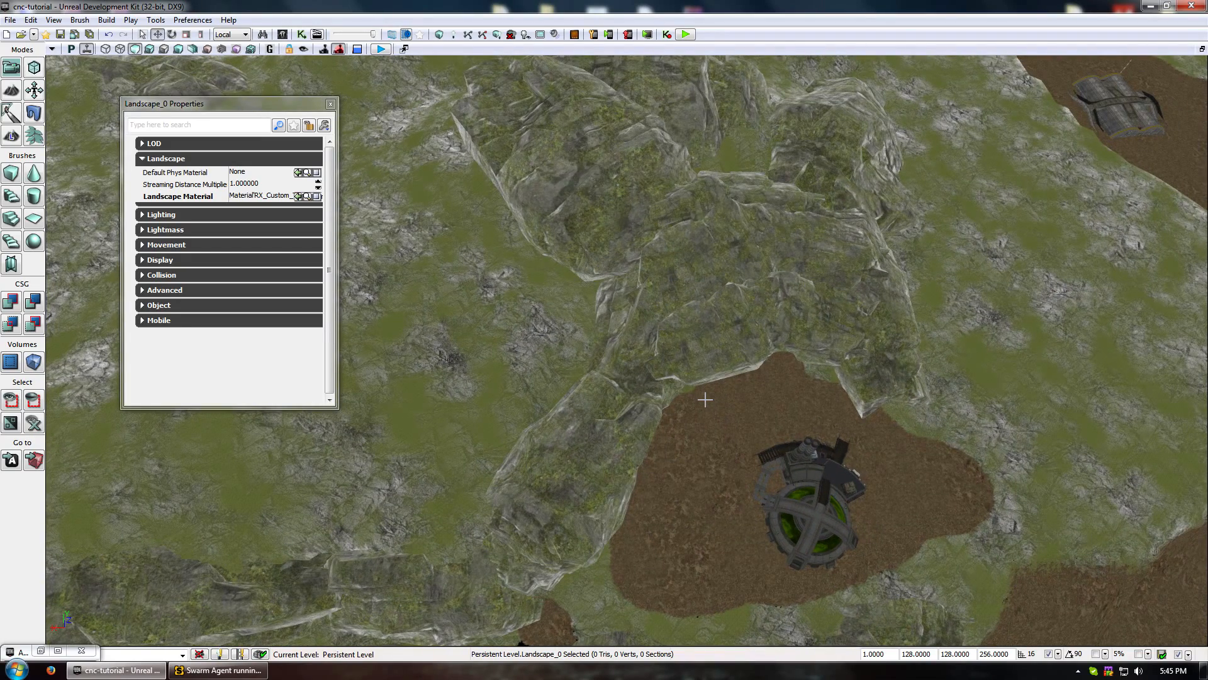
middle_drag(704, 391, 656, 200)
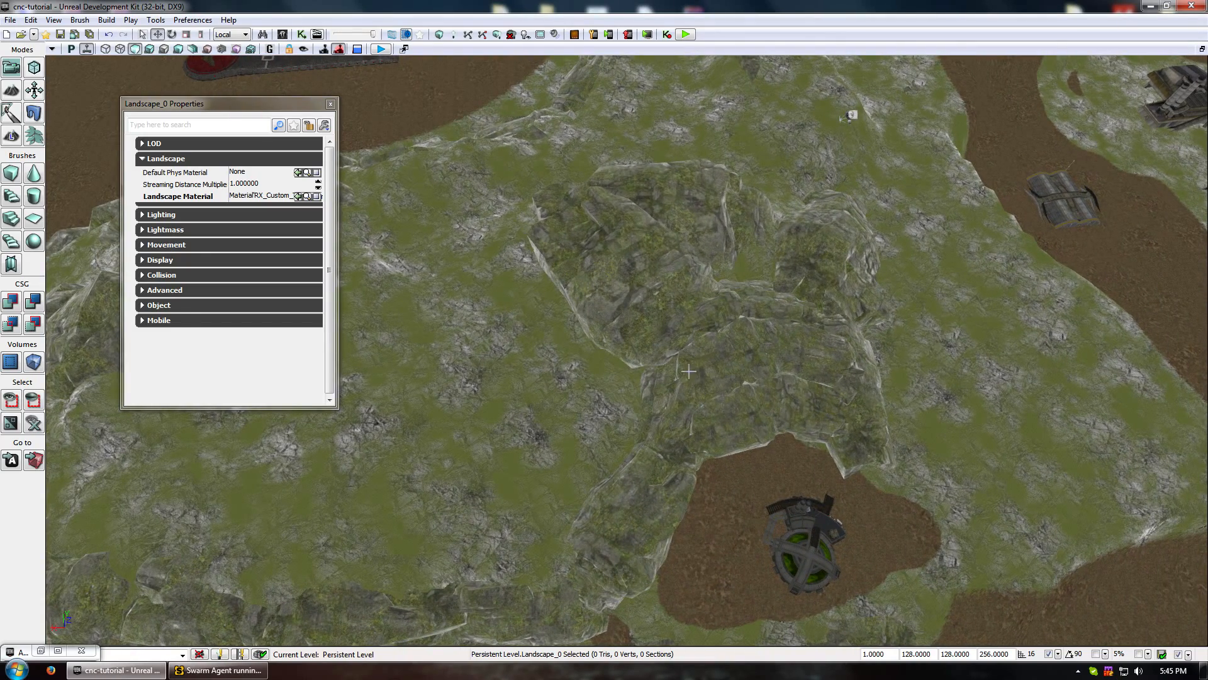
middle_drag(688, 371, 736, 528)
right_drag(736, 529, 736, 372)
middle_drag(736, 371, 737, 478)
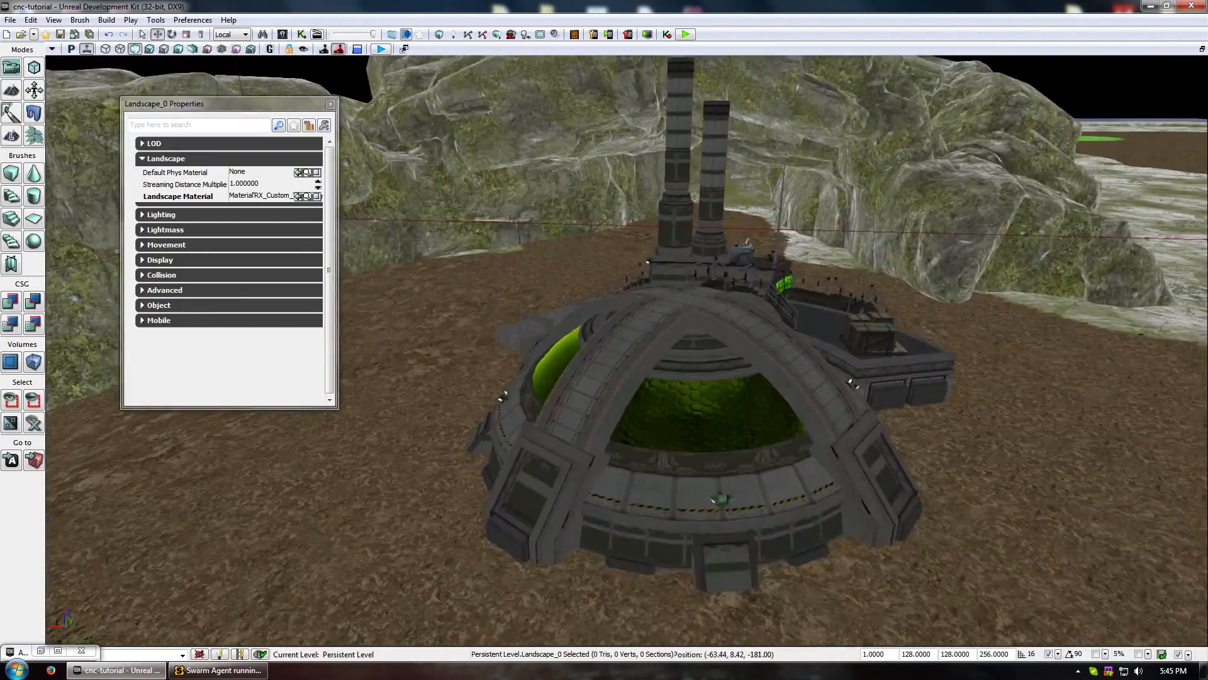
drag(736, 478, 668, 347)
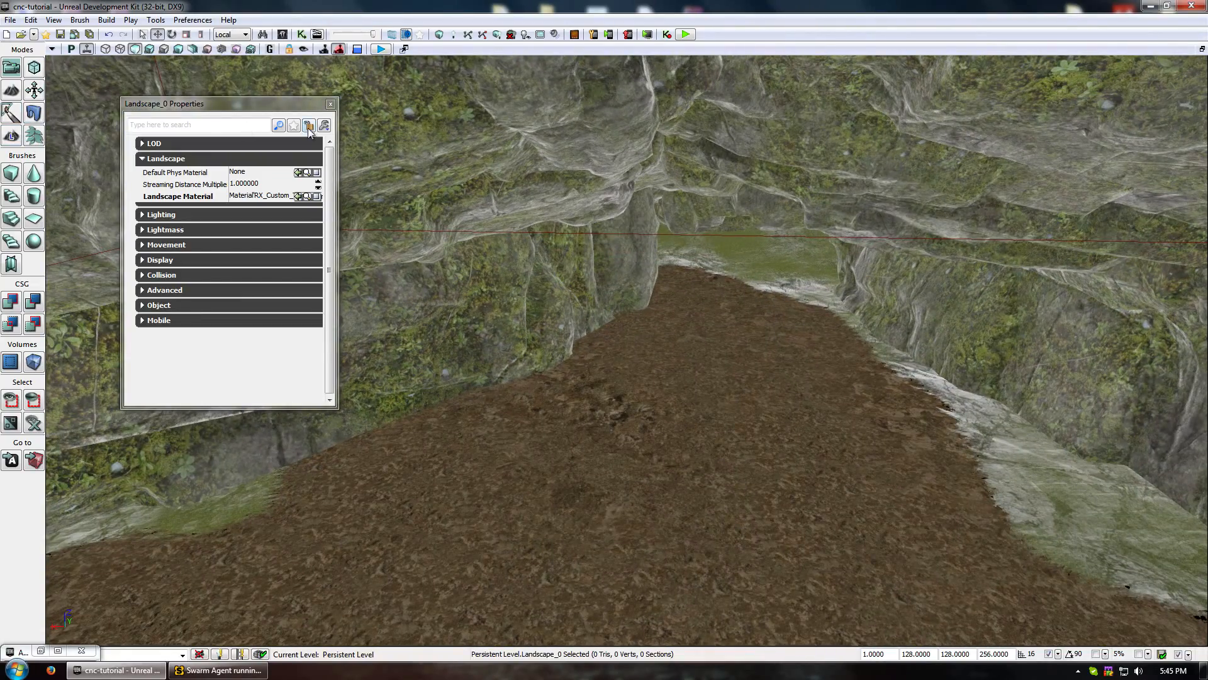
Close the landscape properties window and switch the viewport to lit shading.
click(330, 104)
drag(441, 264, 607, 258)
middle_drag(667, 283, 646, 275)
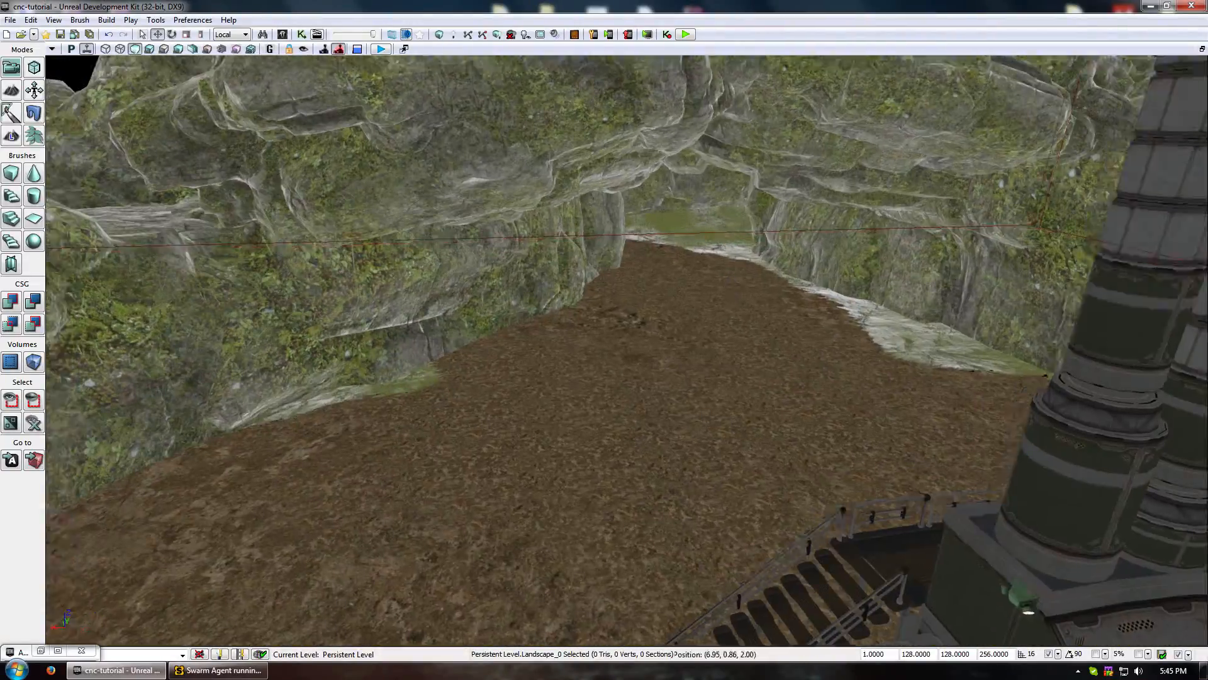
right_drag(646, 274, 631, 249)
right_drag(1098, 112, 713, 373)
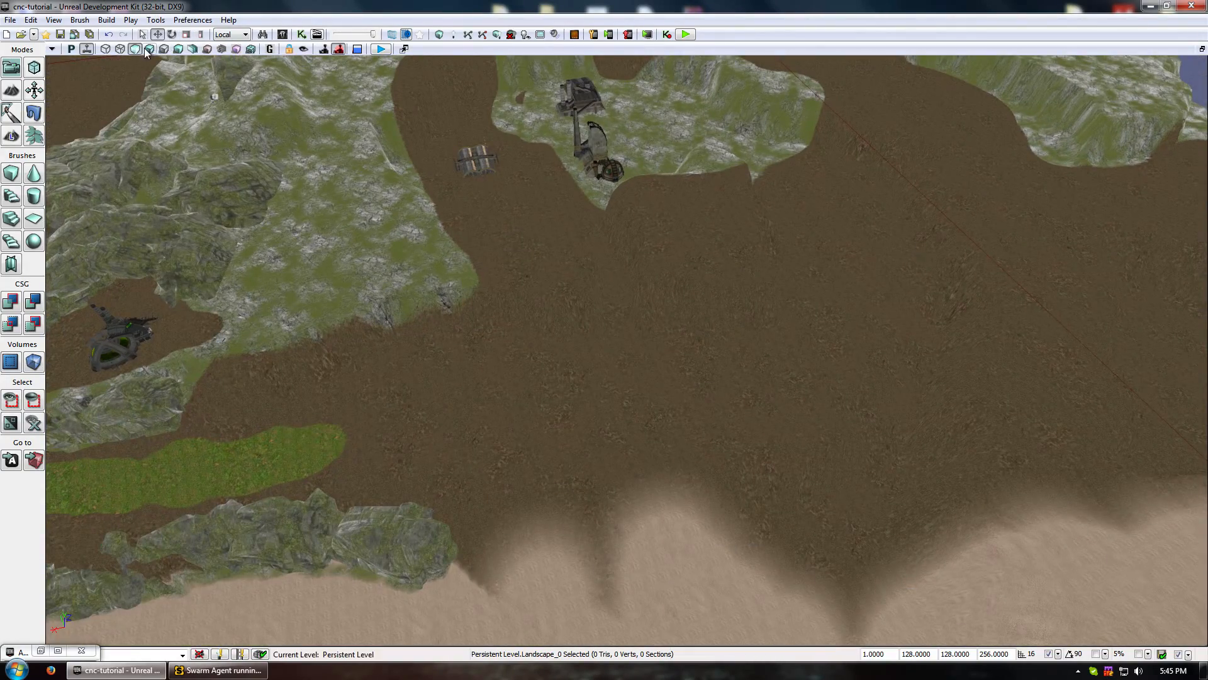
click(148, 49)
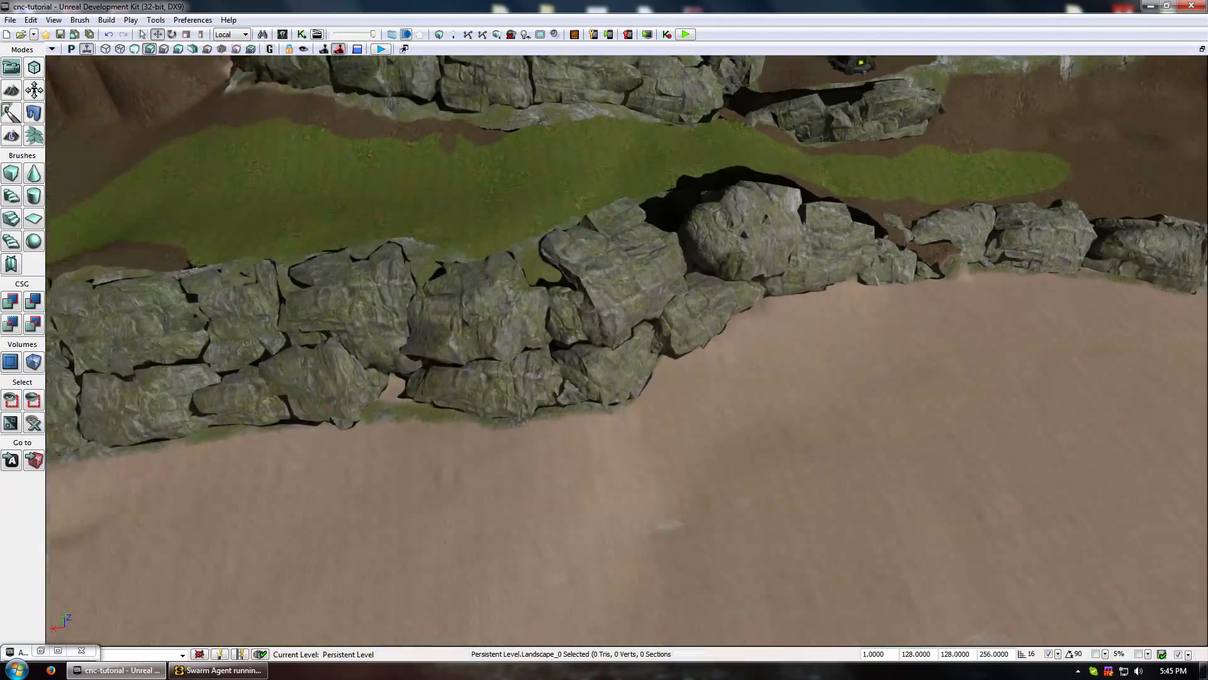
Select the two tall neighbouring rocks in the beach cliff wall and lower them together.
right_drag(302, 239, 401, 189)
click(554, 283)
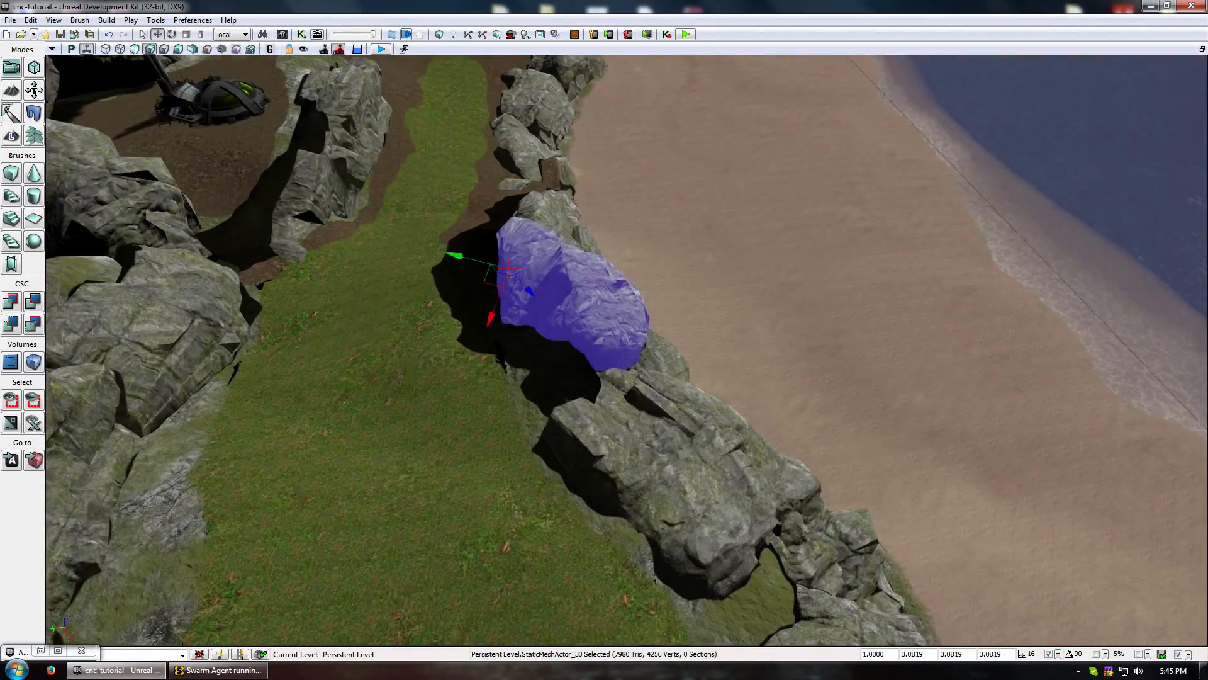
right_drag(554, 283, 515, 389)
ctrl+click(654, 326)
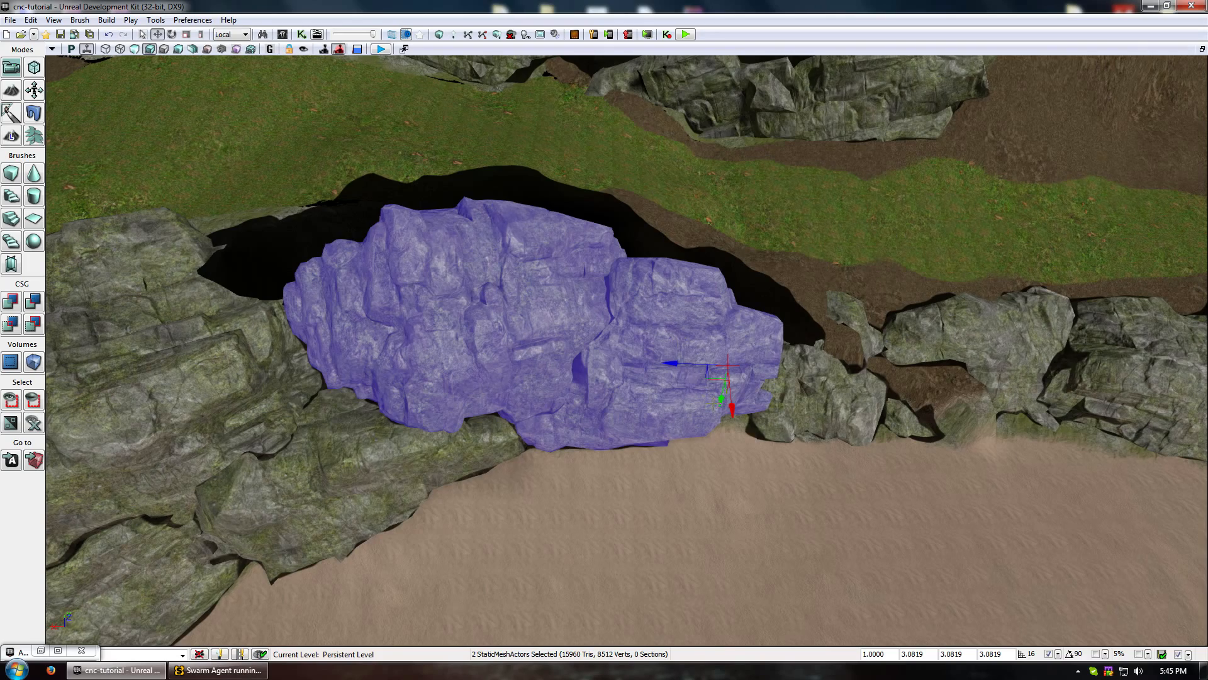
drag(729, 406, 730, 435)
click(533, 182)
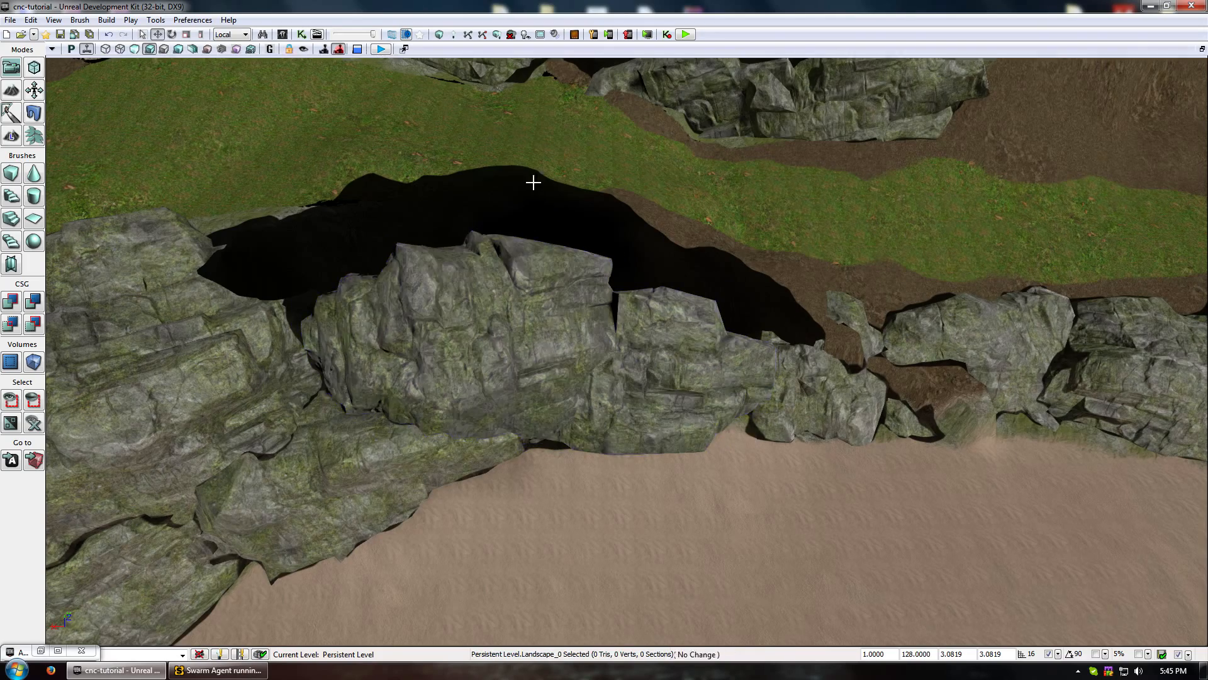
Delete the rock with the open gap beneath it in the low section of the beach wall.
right_drag(534, 182, 334, 126)
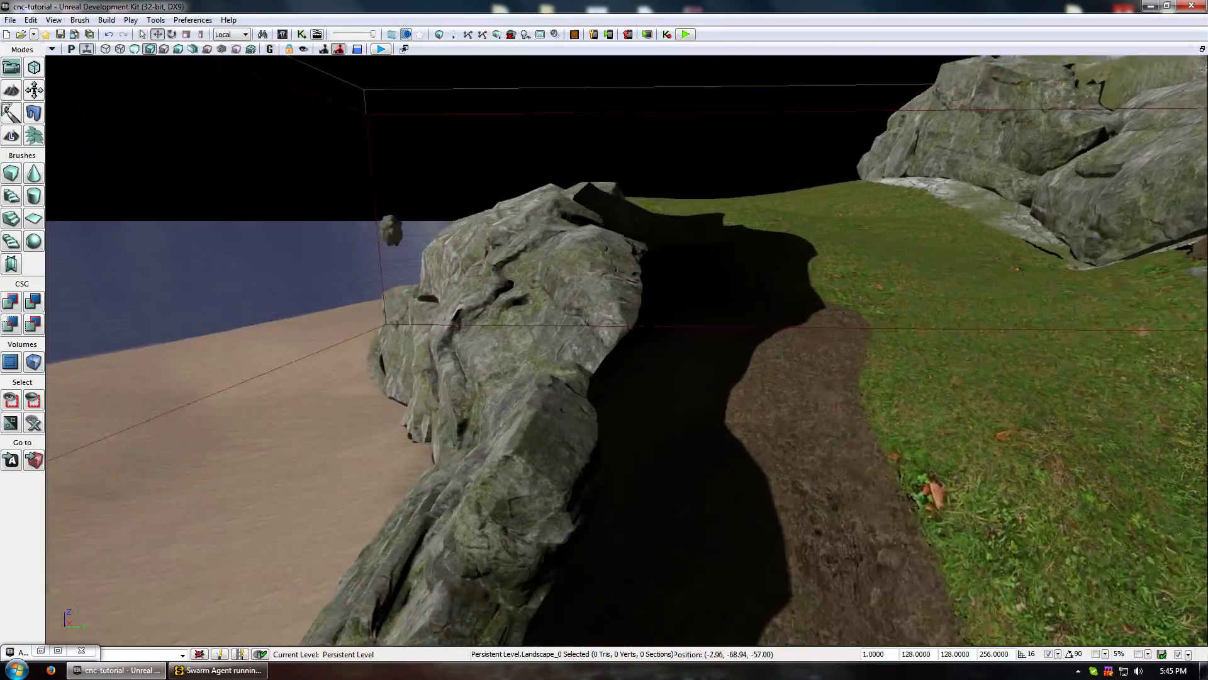
drag(478, 340, 462, 273)
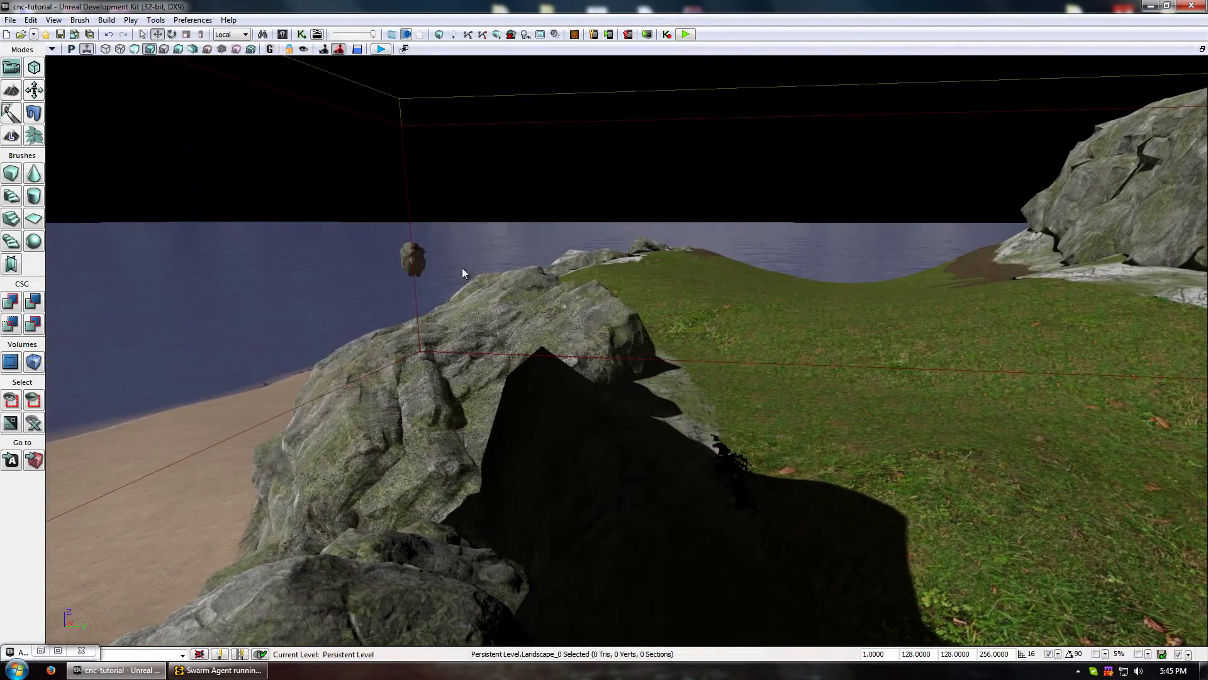
right_drag(587, 480, 623, 327)
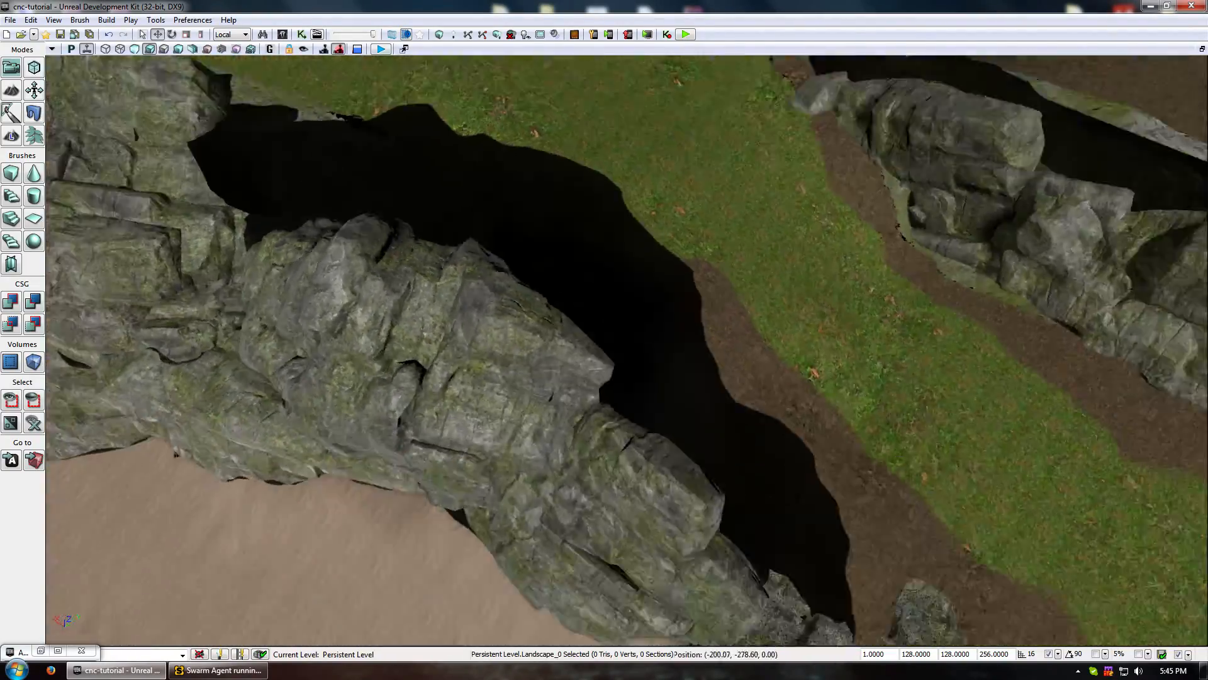
drag(456, 183, 455, 264)
right_drag(597, 353, 675, 349)
click(674, 351)
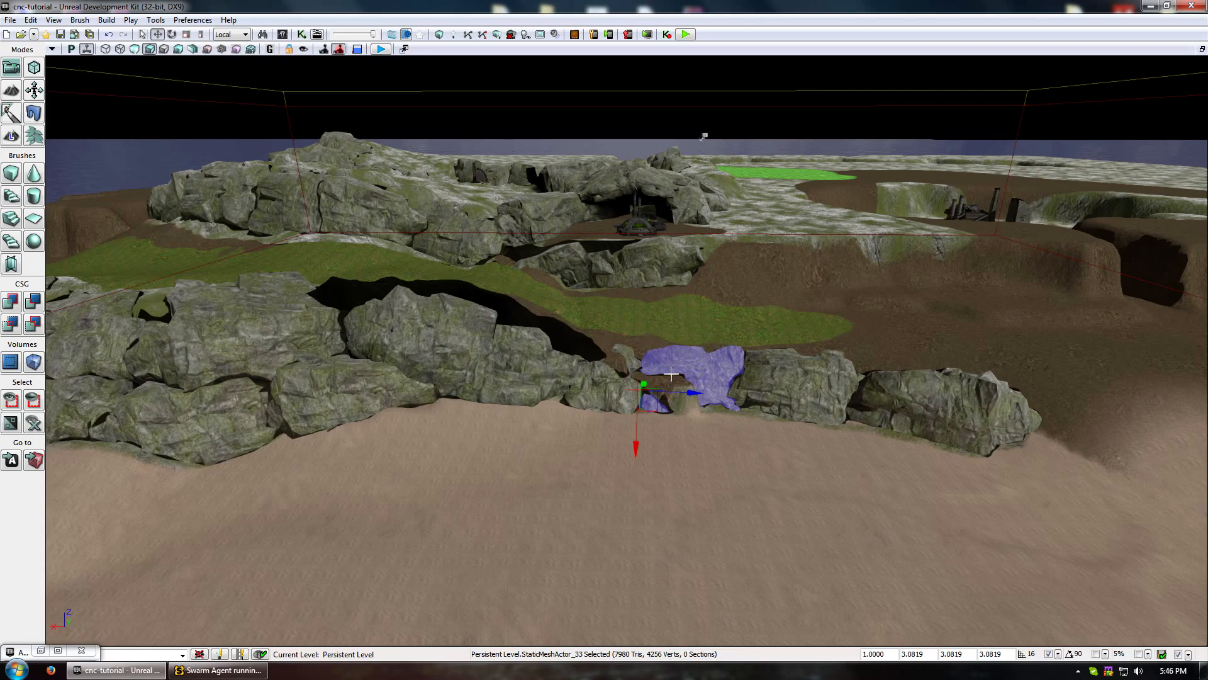
key(Delete)
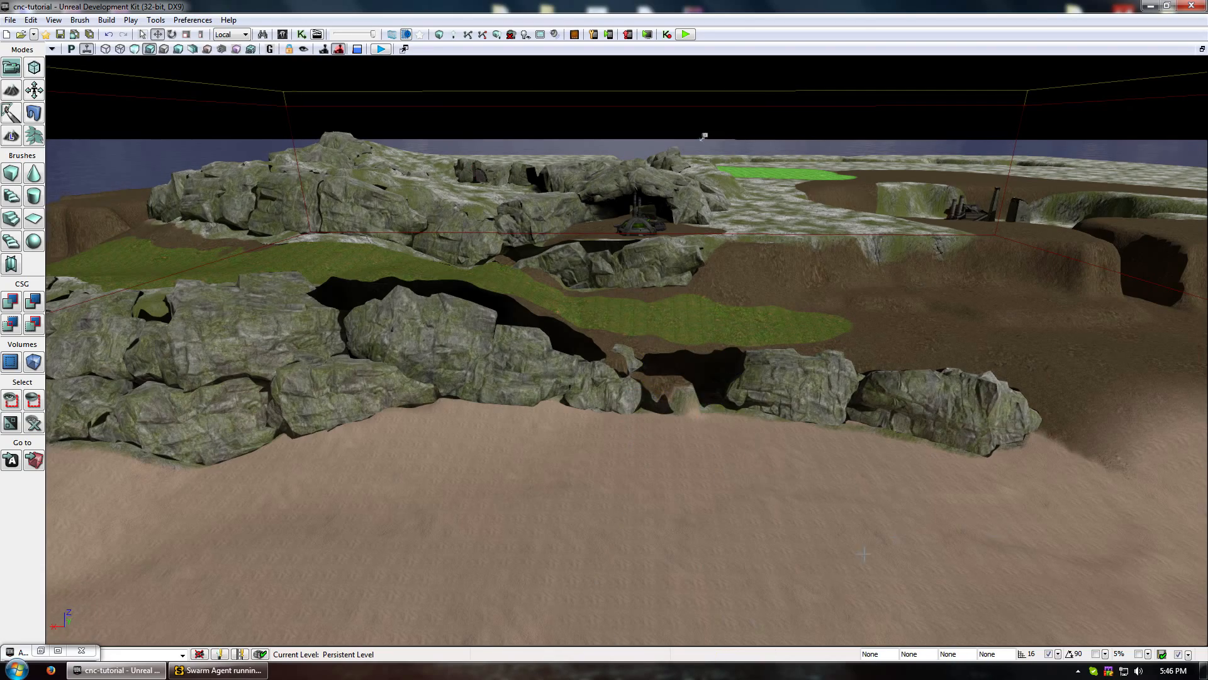
Duplicate a lower rock on the beach side of the wall and enlarge the copy to a scale of 5.7634.
right_drag(704, 136, 1123, 136)
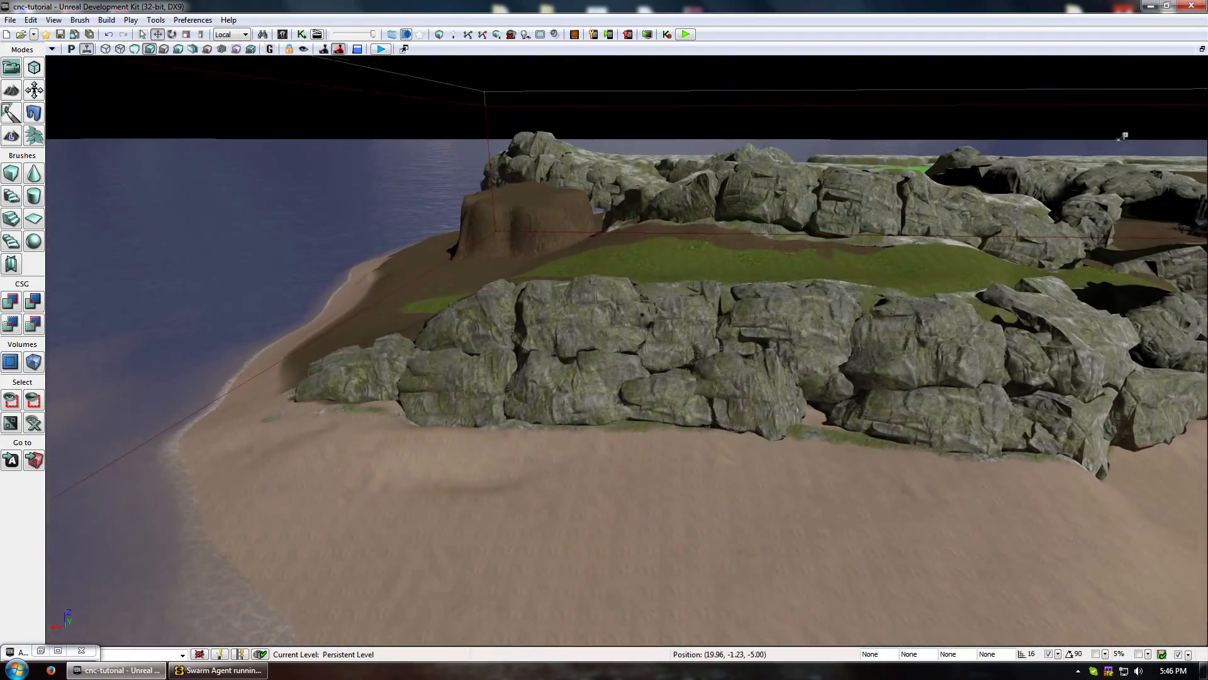
drag(674, 351, 881, 252)
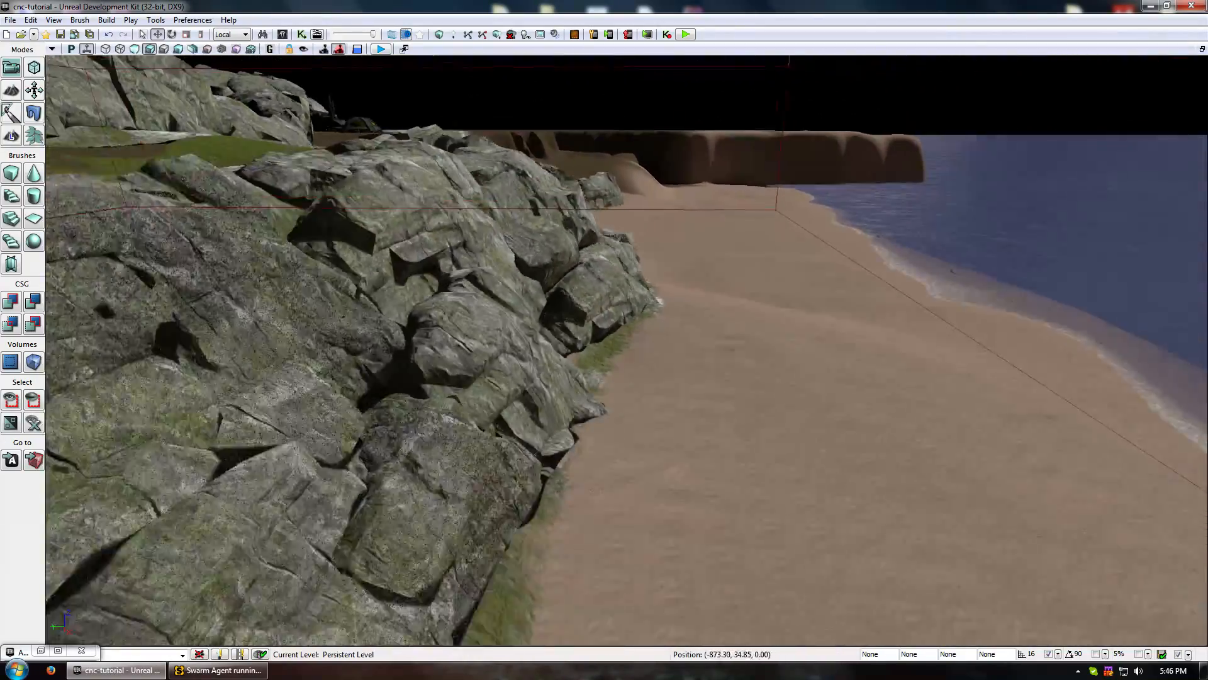
right_drag(627, 349, 626, 498)
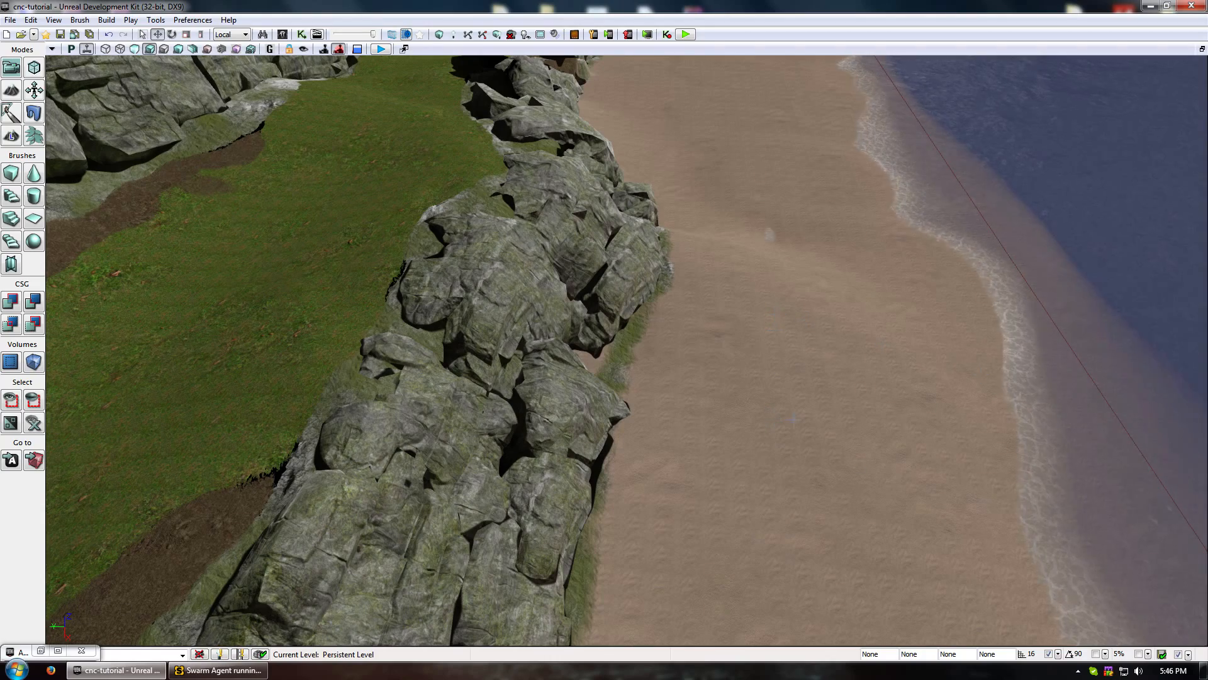
click(610, 305)
right_drag(610, 305, 478, 296)
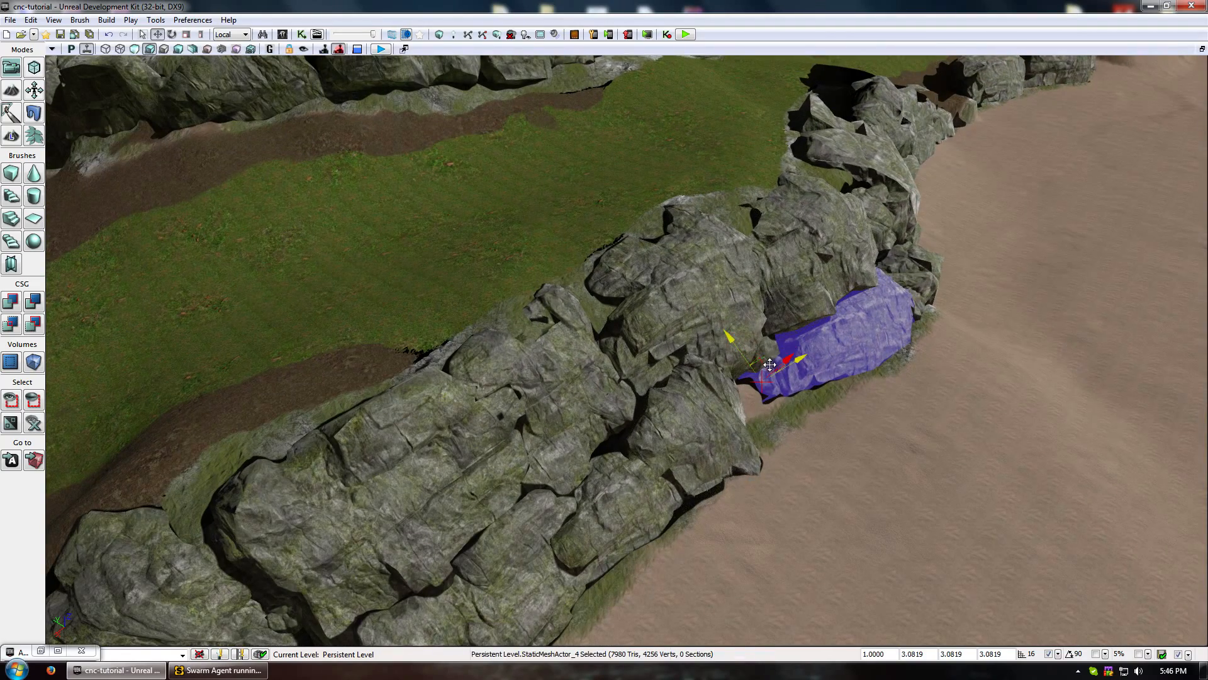
drag(786, 371, 789, 429)
key(w)
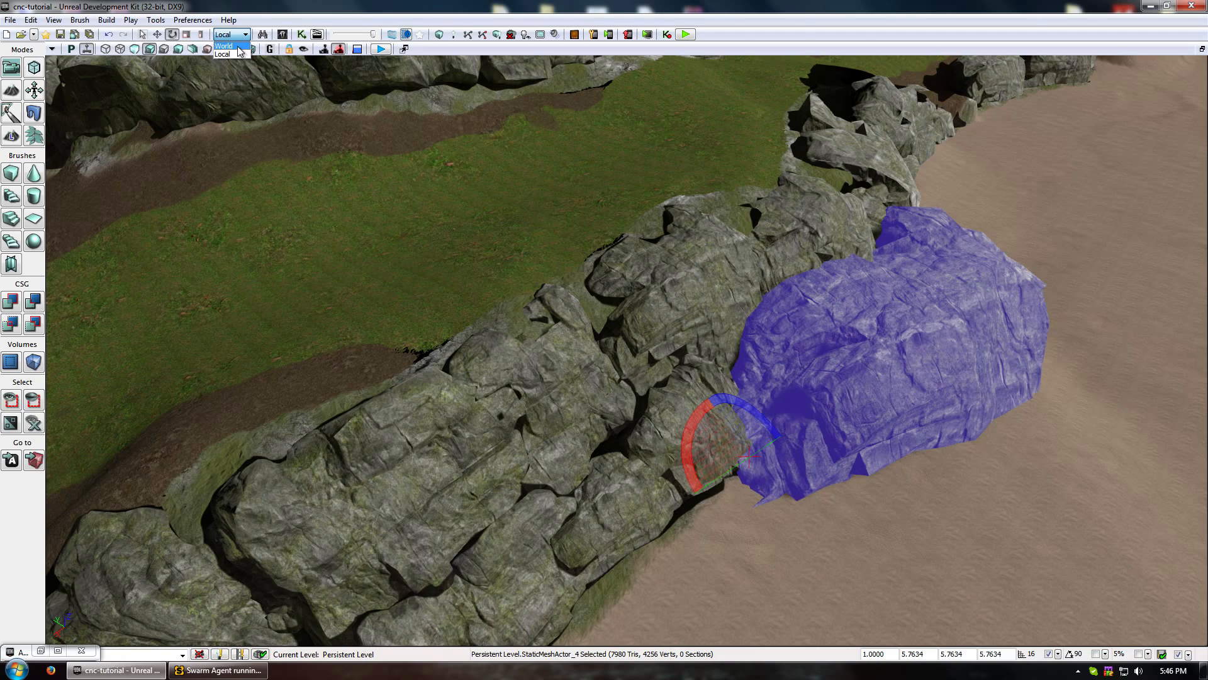
Switch to world axes, then rotate the enlarged rock and position it leaning against the wall's beach side.
click(224, 45)
drag(754, 512, 753, 515)
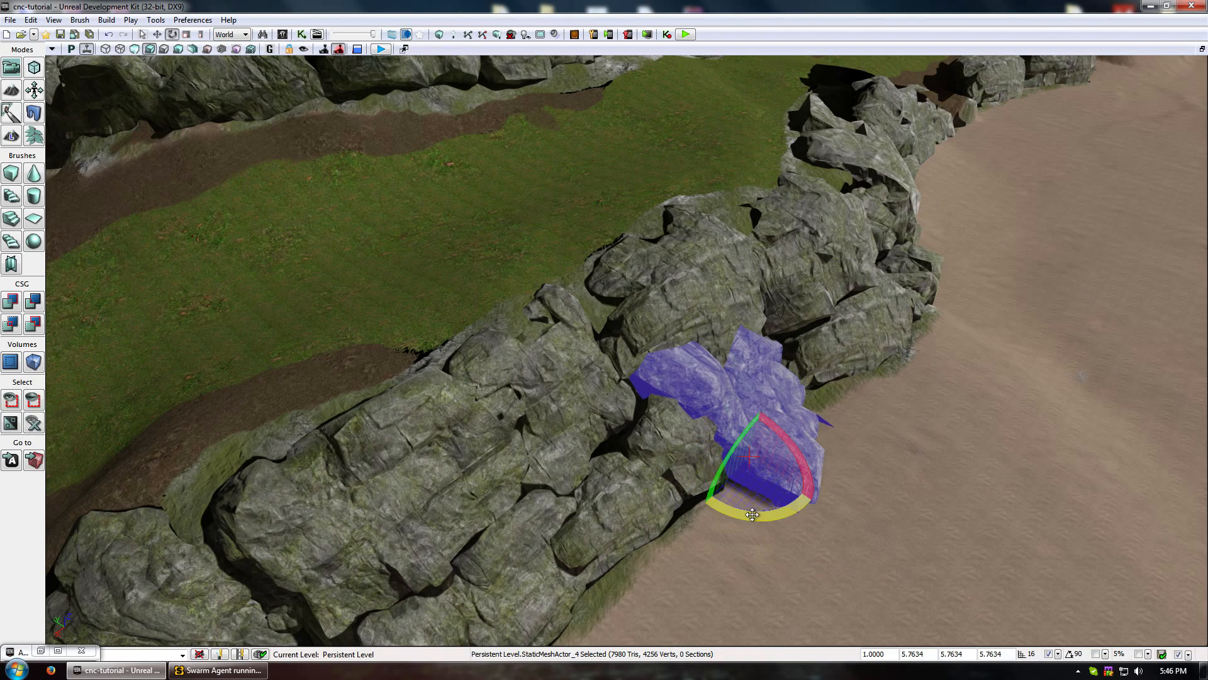
key(w)
drag(728, 458, 737, 579)
middle_drag(737, 579, 737, 629)
right_drag(627, 350, 566, 334)
key(e)
mouse_move(567, 529)
mouse_down()
mouse_move(589, 544)
mouse_move(560, 507)
mouse_up()
key(w)
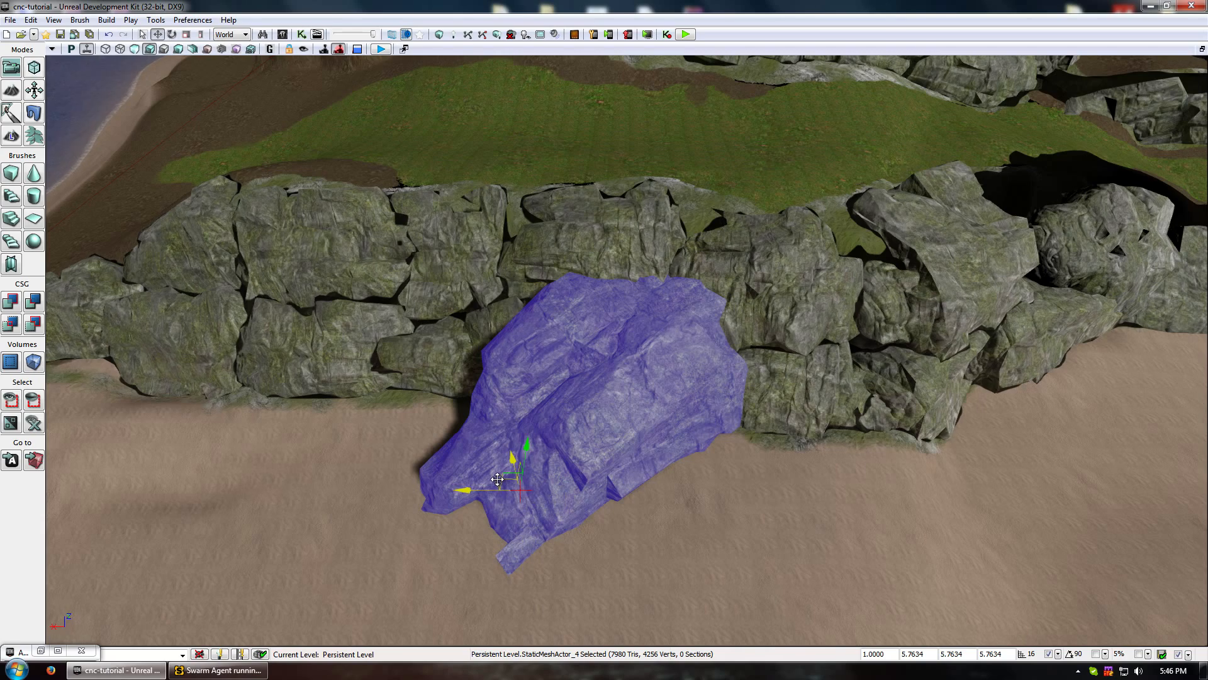
Duplicate the enlarged leaning rock, rotate the copy upright and place it beside the original against the beach cliff wall.
drag(497, 479, 233, 488)
key(e)
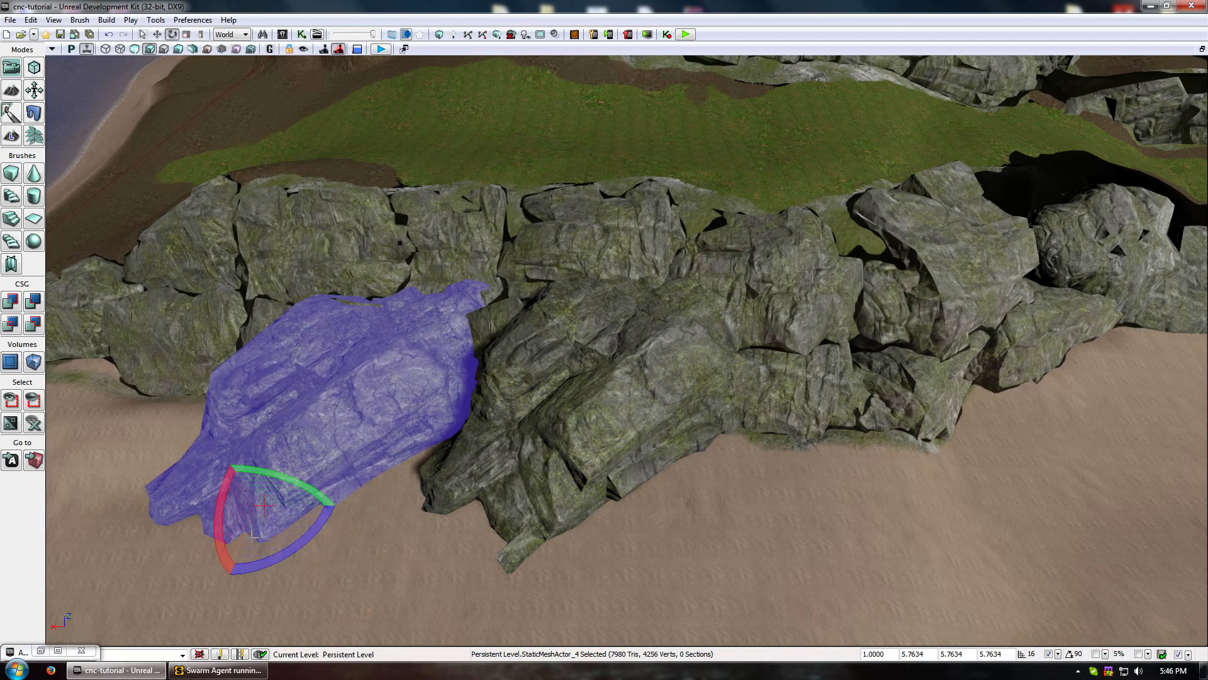
drag(266, 556, 340, 505)
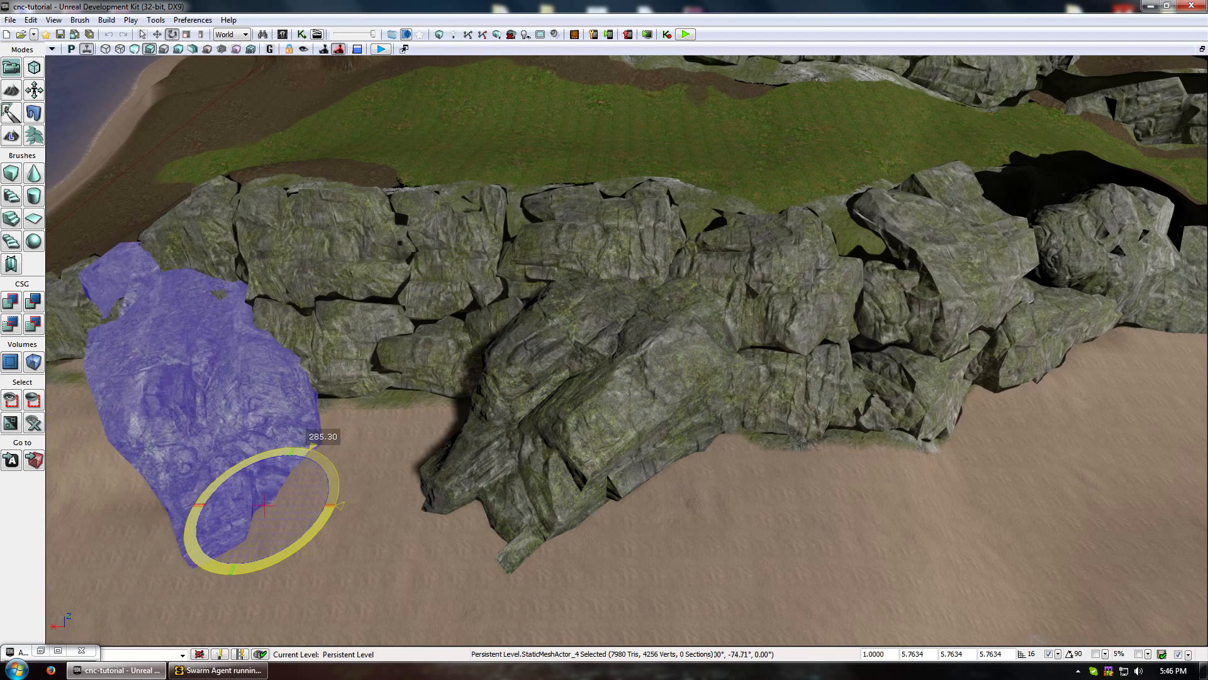
drag(251, 469, 314, 486)
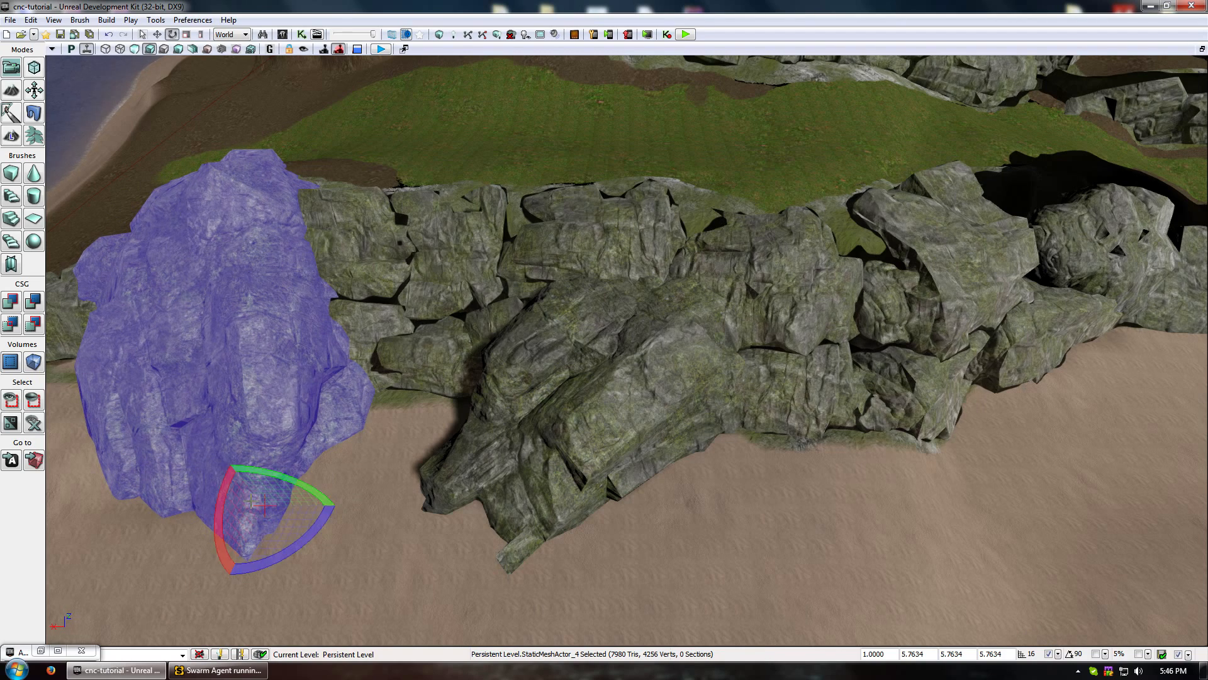
key(w)
drag(237, 474, 458, 593)
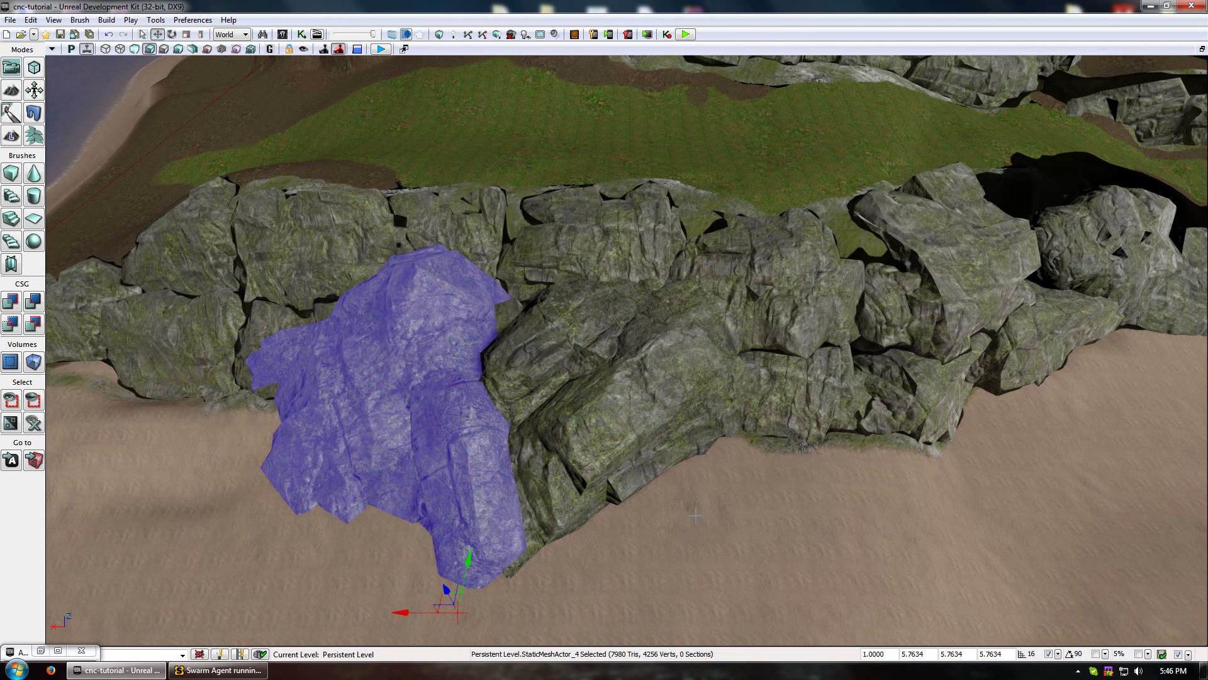
Try to delete the buried rock showing in the gap between the cliff rocks.
click(692, 513)
right_drag(692, 513, 661, 441)
click(663, 314)
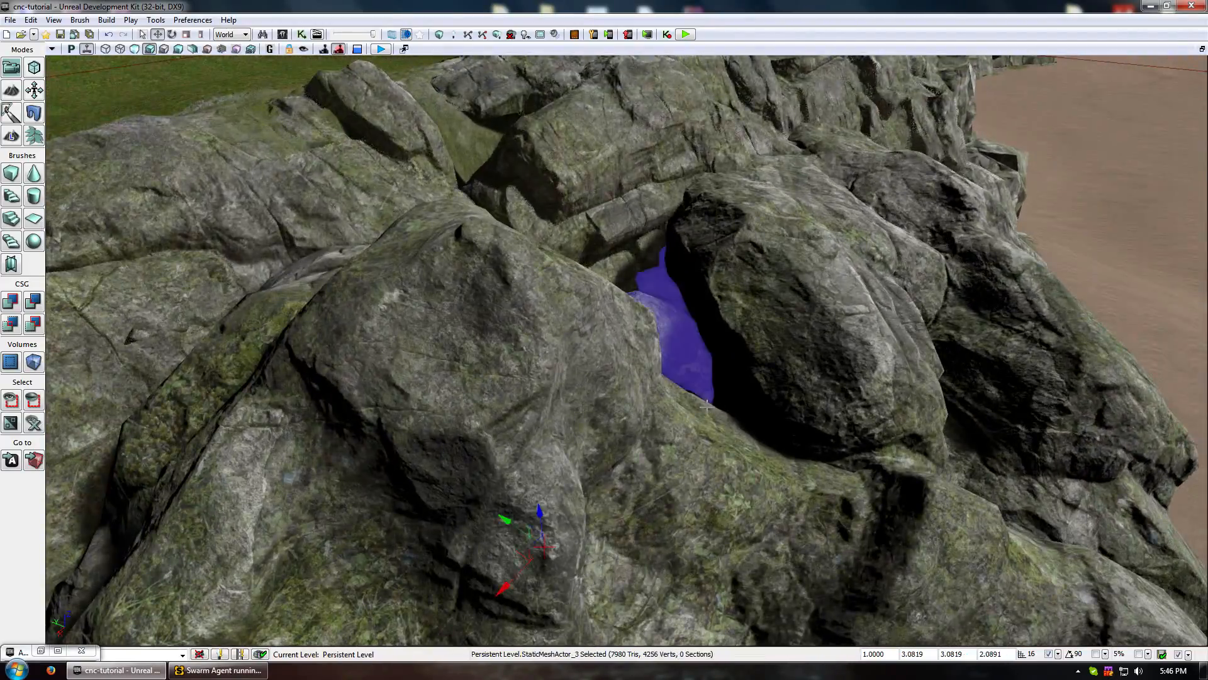
right_drag(664, 315, 716, 439)
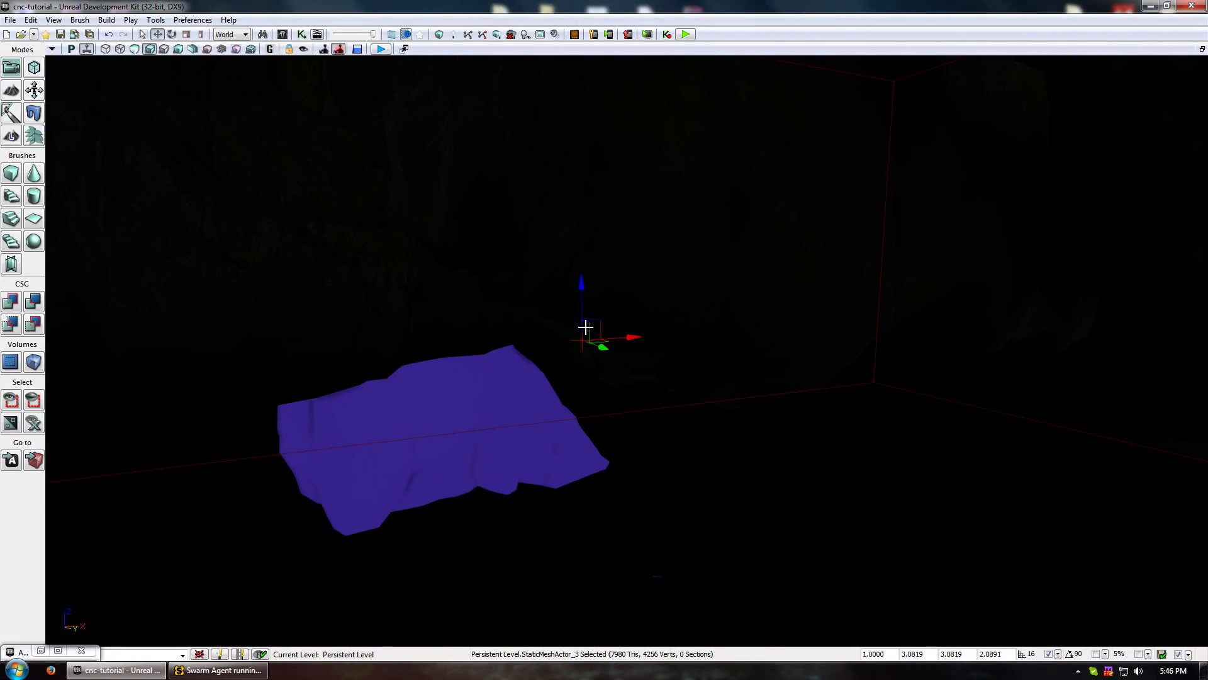
key(Delete)
right_drag(511, 265, 648, 296)
key(ctrl+z)
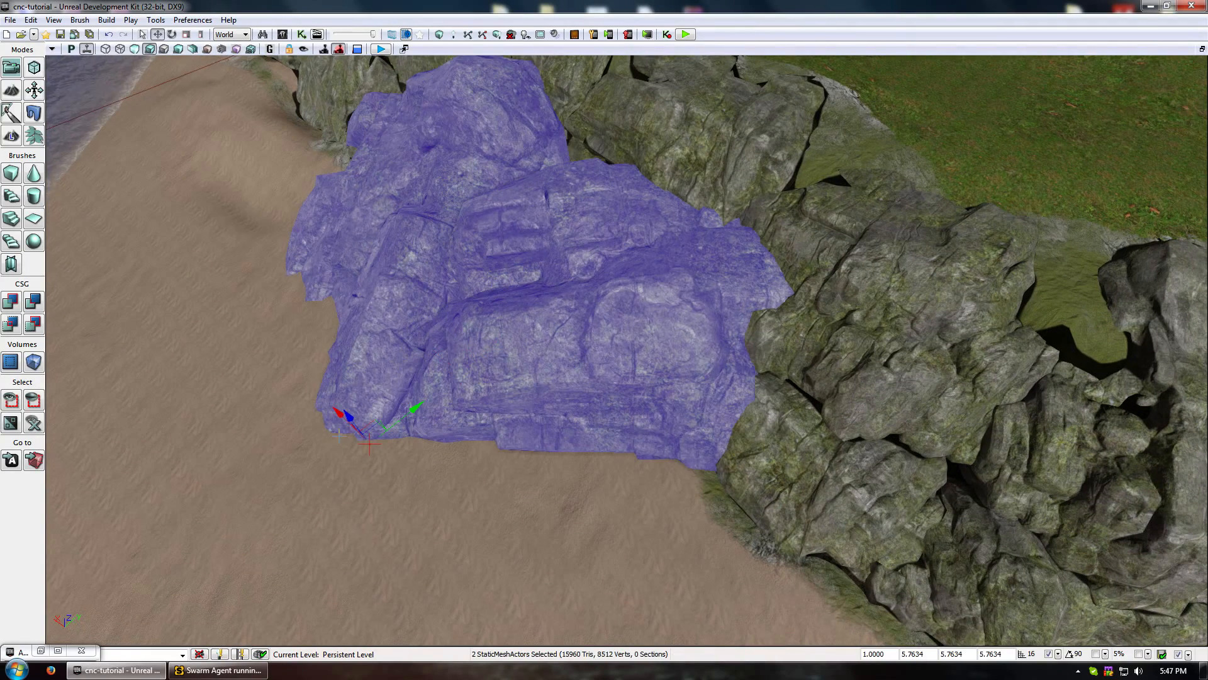
Hide and unhide the two enlarged leaning rocks, then shift them together in front of the opening in the beach wall.
key(h)
key(ctrl+h)
key(h)
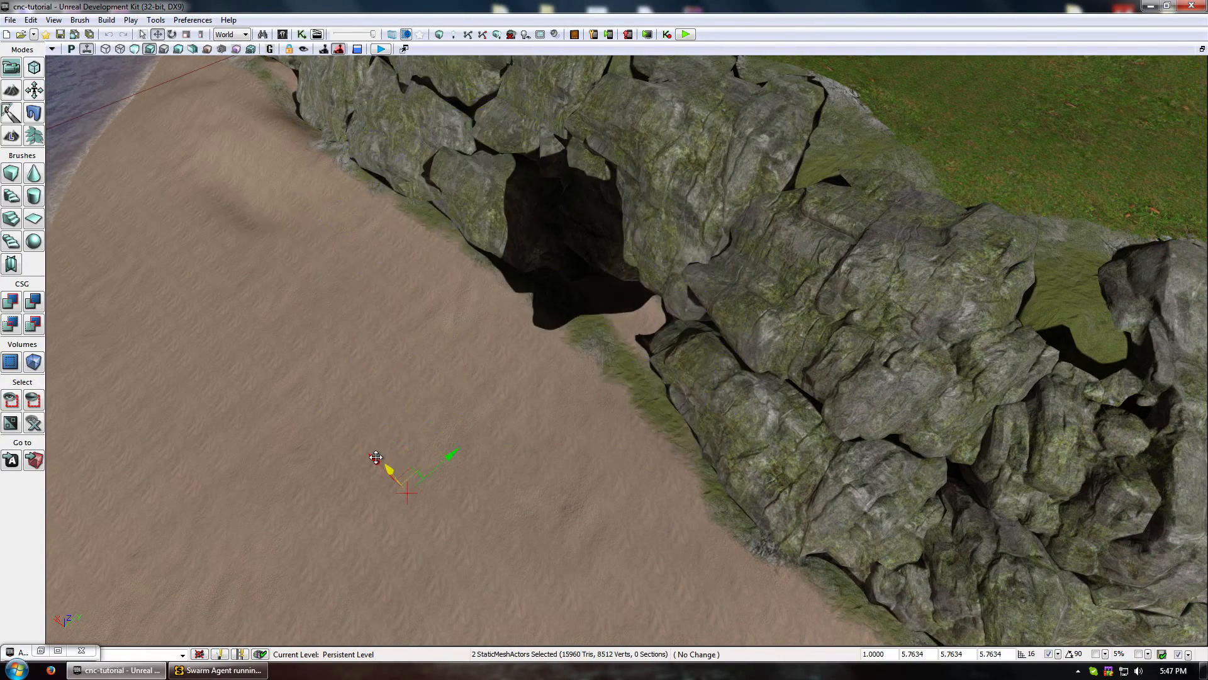
key(ctrl+h)
drag(374, 440, 381, 446)
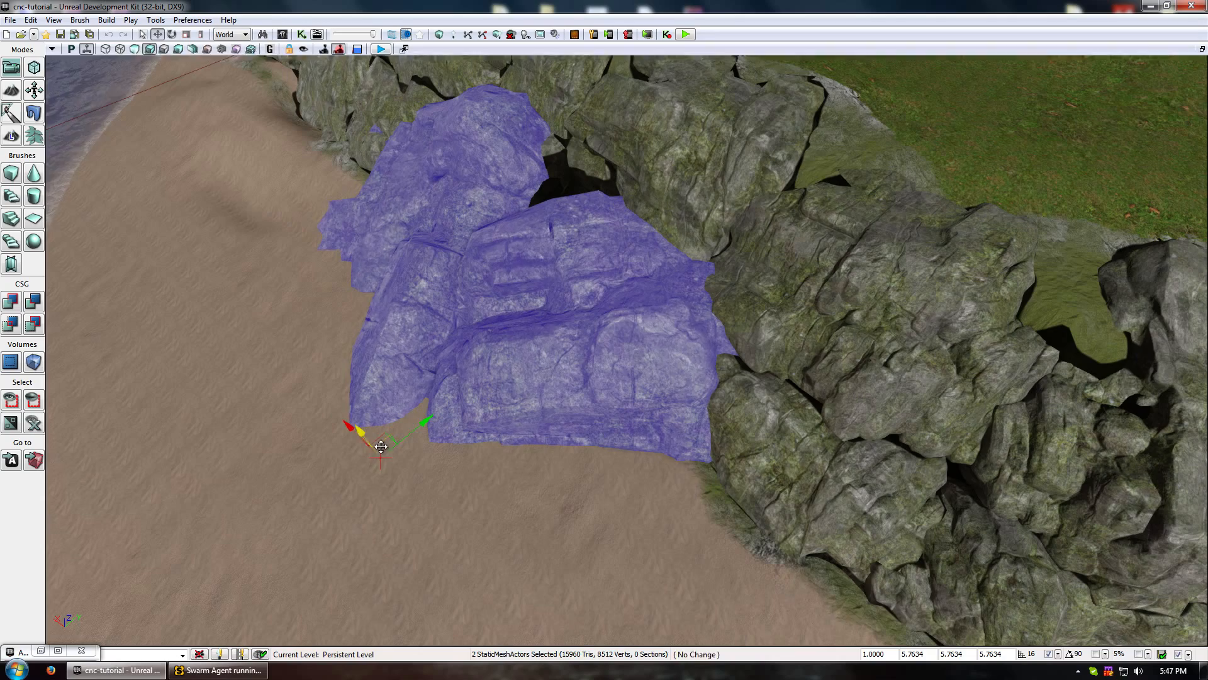
Delete the rock showing in the gap behind the two enlarged leaning rocks.
click(547, 191)
key(Delete)
right_drag(569, 223, 667, 233)
Select the upper wall rock above the leaning rocks and shift it towards the beach side.
click(562, 238)
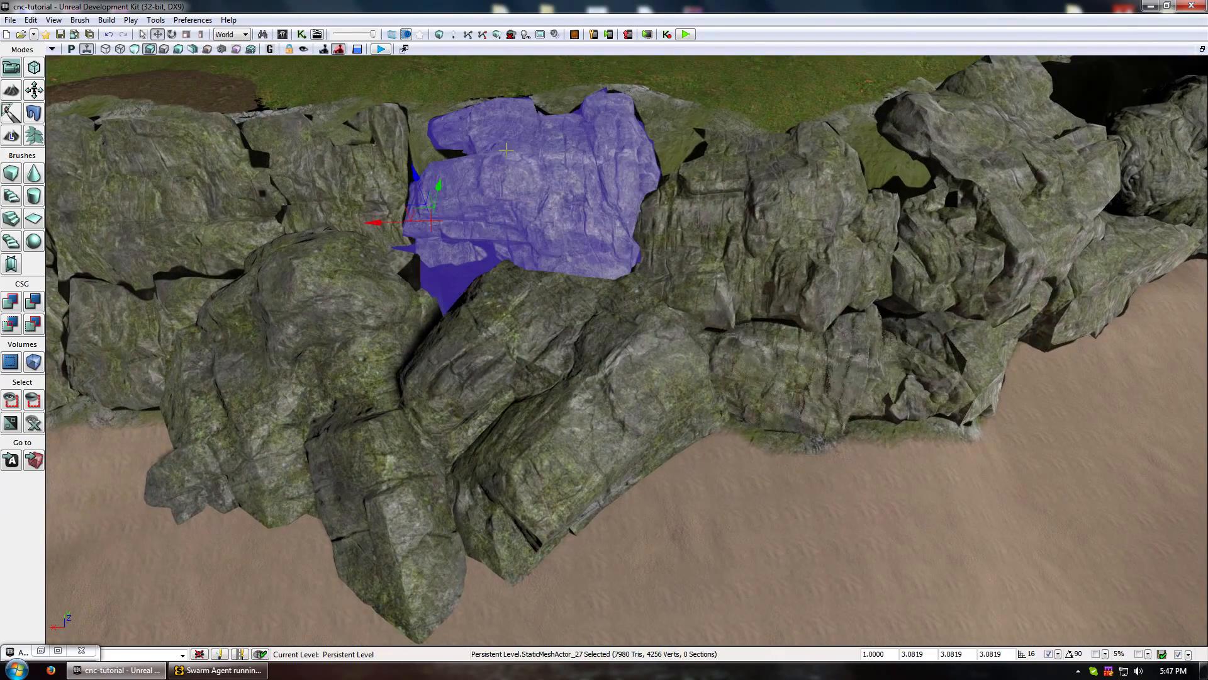
right_drag(562, 237, 680, 217)
click(449, 442)
right_drag(449, 442, 591, 339)
drag(591, 340, 516, 258)
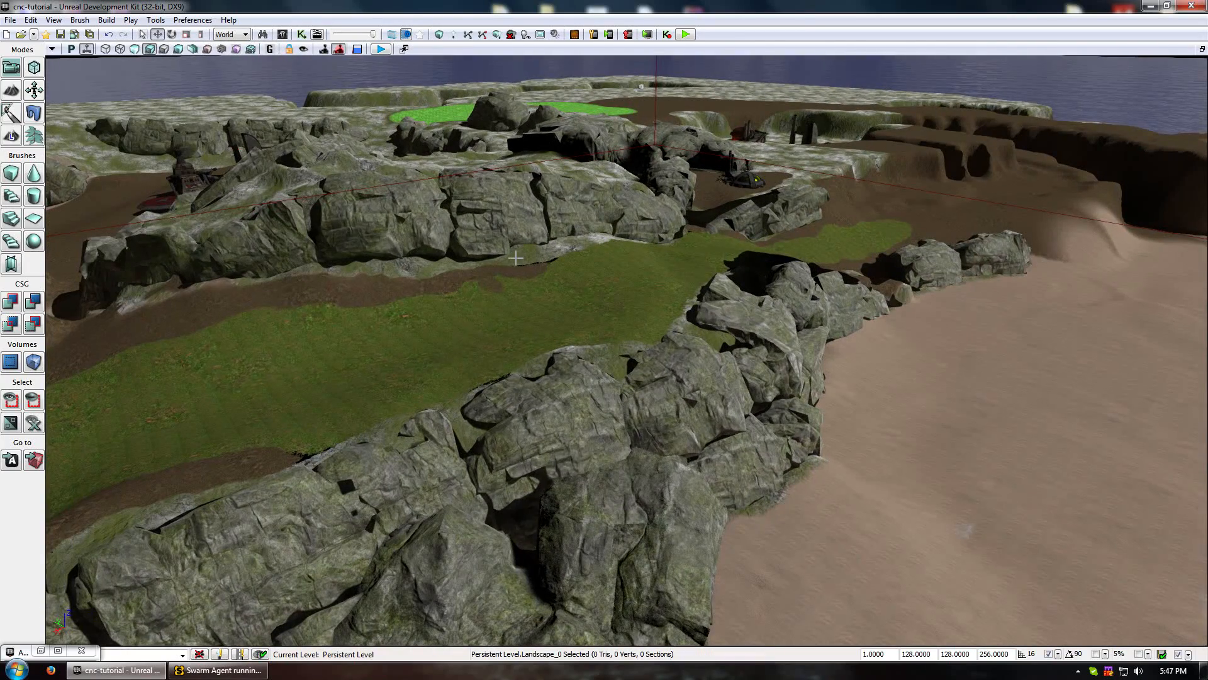
click(512, 428)
drag(414, 509, 458, 490)
Raise the terrain in the gap behind the leaning rocks with the landscape Flatten tool.
click(11, 136)
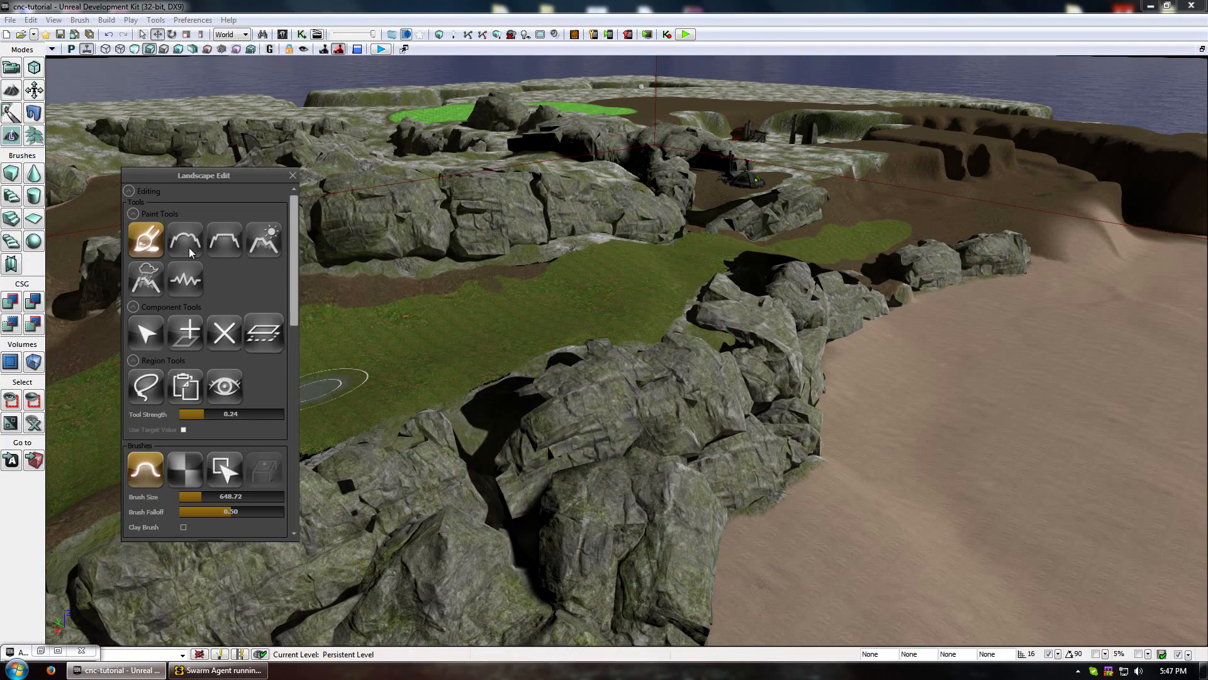
click(199, 250)
click(225, 239)
mouse_move(469, 412)
mouse_down()
mouse_move(480, 437)
mouse_move(537, 430)
mouse_up()
key(ctrl+z)
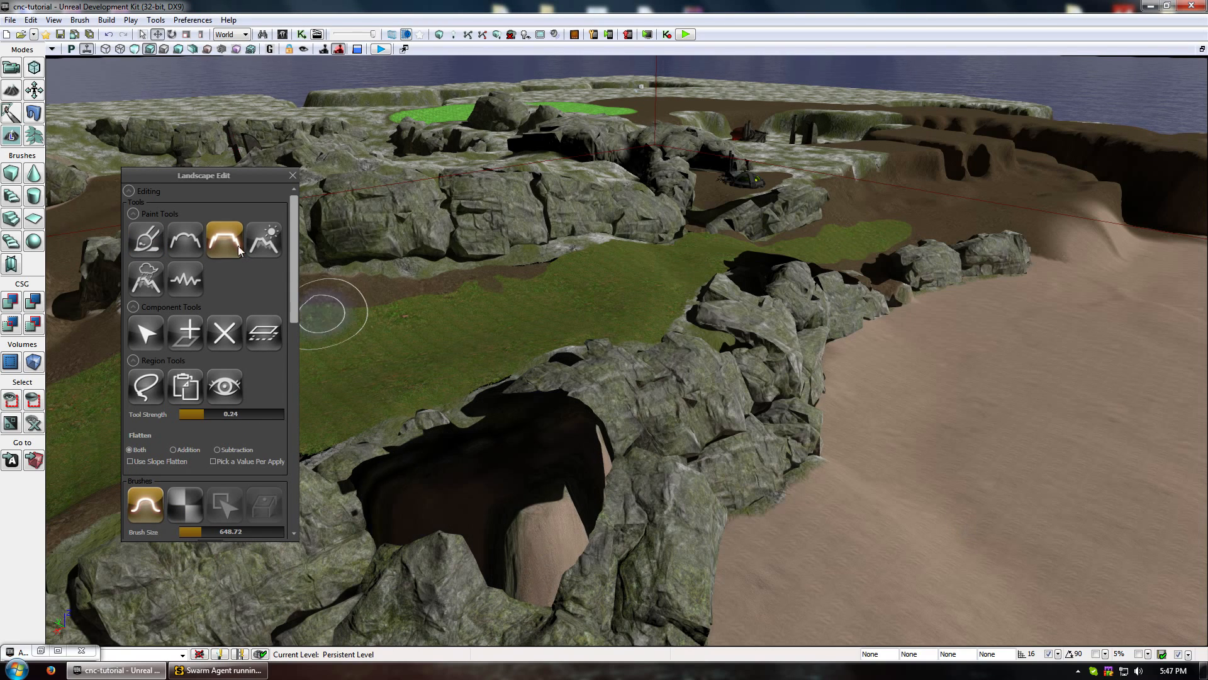
Switch the viewport to unlit shading and smooth the raised terrain among the leaning rocks.
click(185, 239)
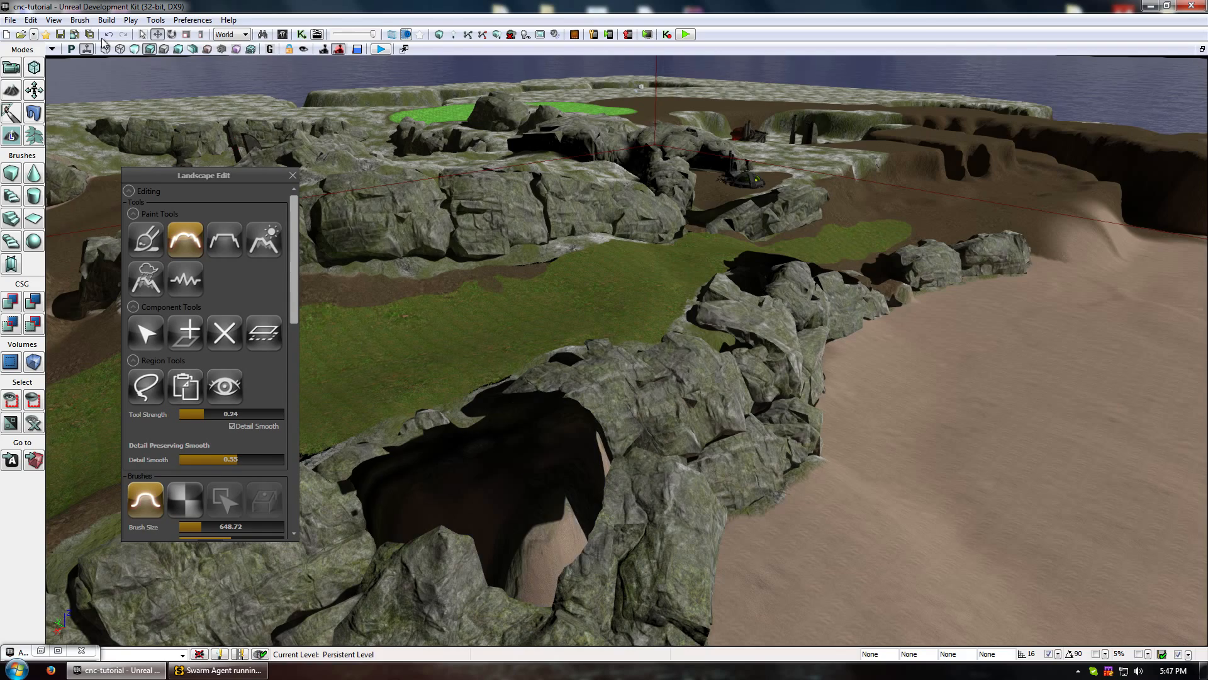
click(165, 49)
click(134, 50)
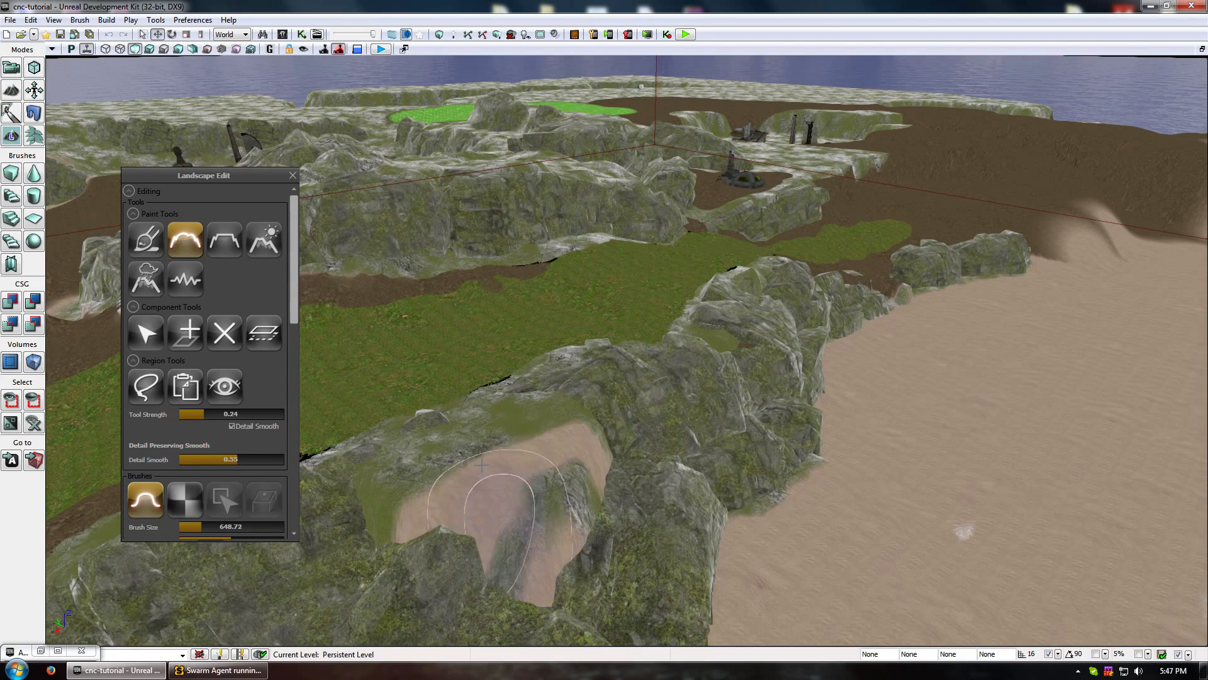
drag(533, 465, 541, 508)
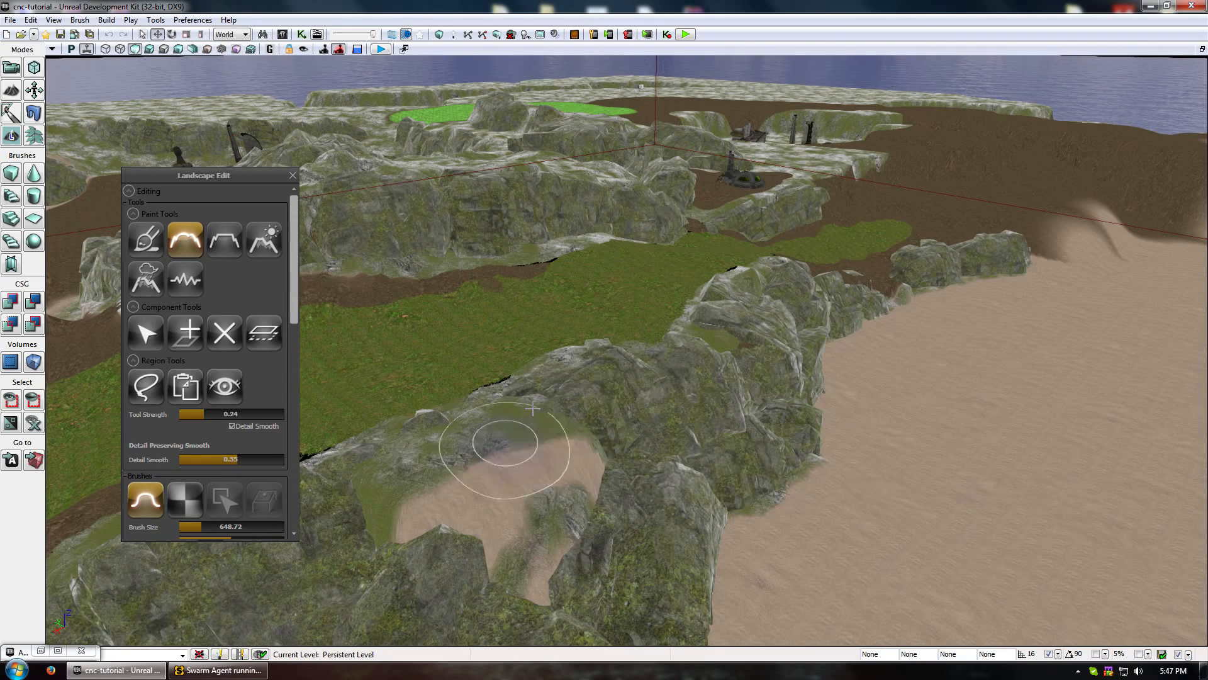
mouse_move(524, 479)
ctrl+mouse_down()
mouse_move(404, 493)
mouse_move(485, 504)
mouse_move(557, 537)
mouse_move(554, 598)
ctrl+mouse_up()
Flatten the terrain again across the gap between the leaning rocks, level with the raised ground.
click(146, 239)
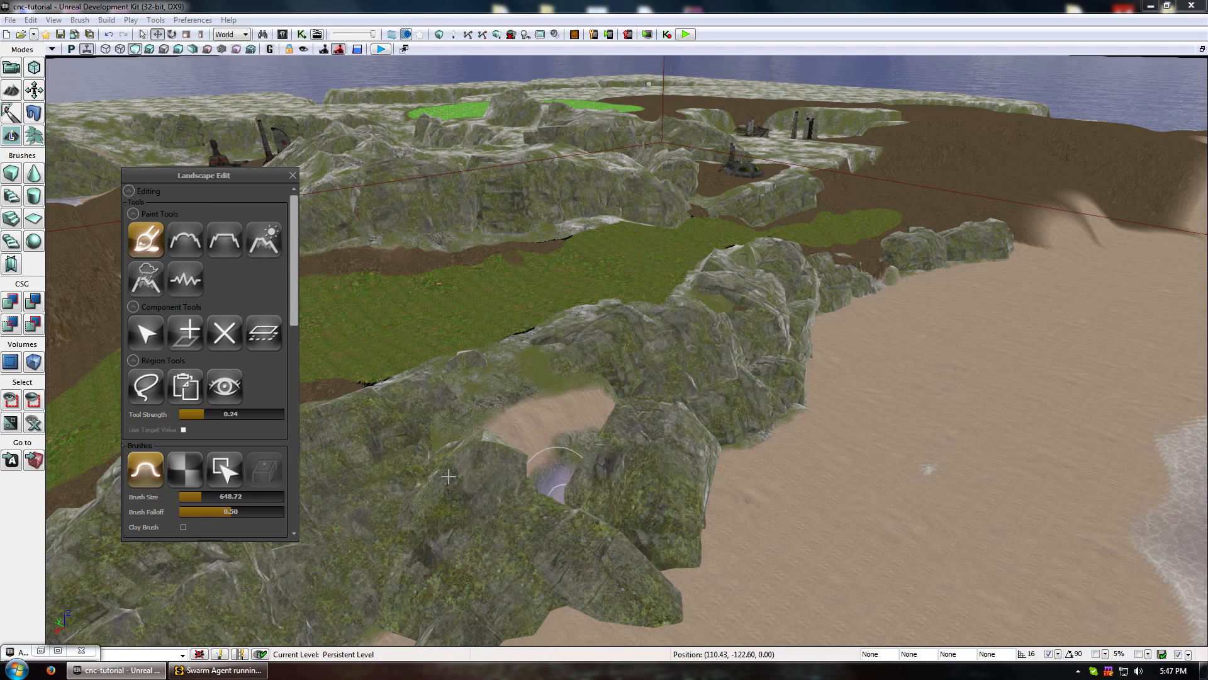
click(224, 240)
mouse_move(554, 480)
mouse_down()
mouse_move(628, 415)
mouse_move(654, 487)
mouse_move(479, 526)
mouse_move(415, 491)
mouse_up()
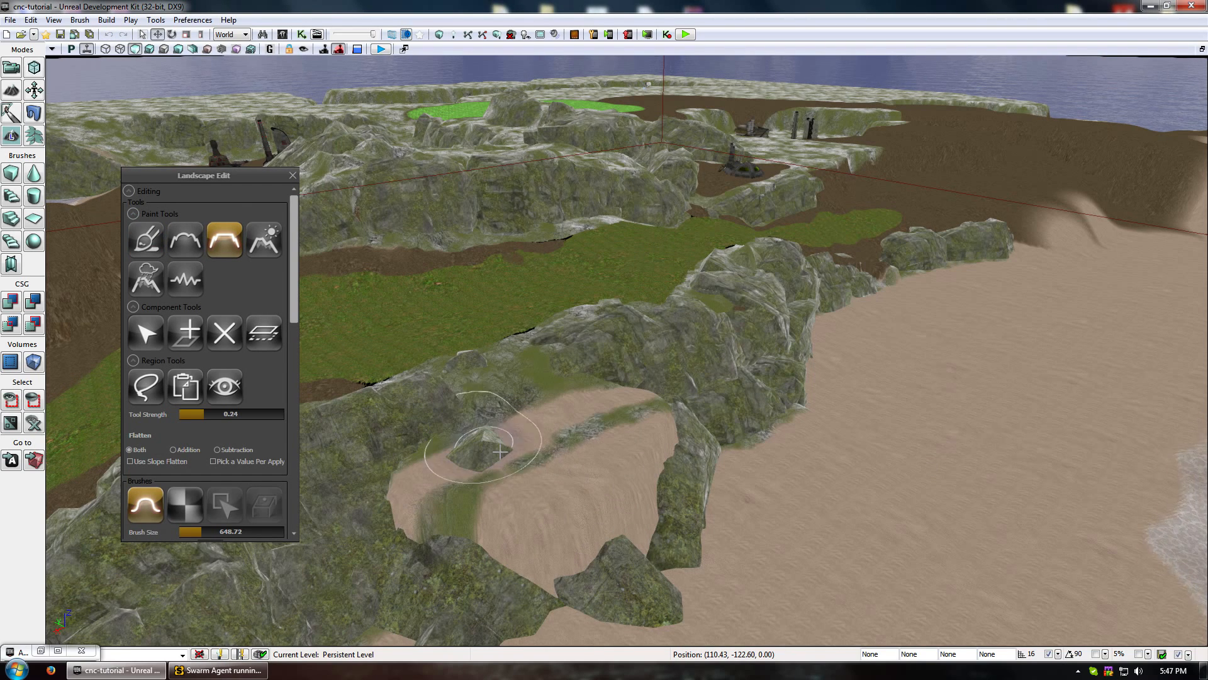
Smooth the raised terrain around the leaning rocks, enlarging the brush size to 1155.63 for the wider strokes.
click(145, 239)
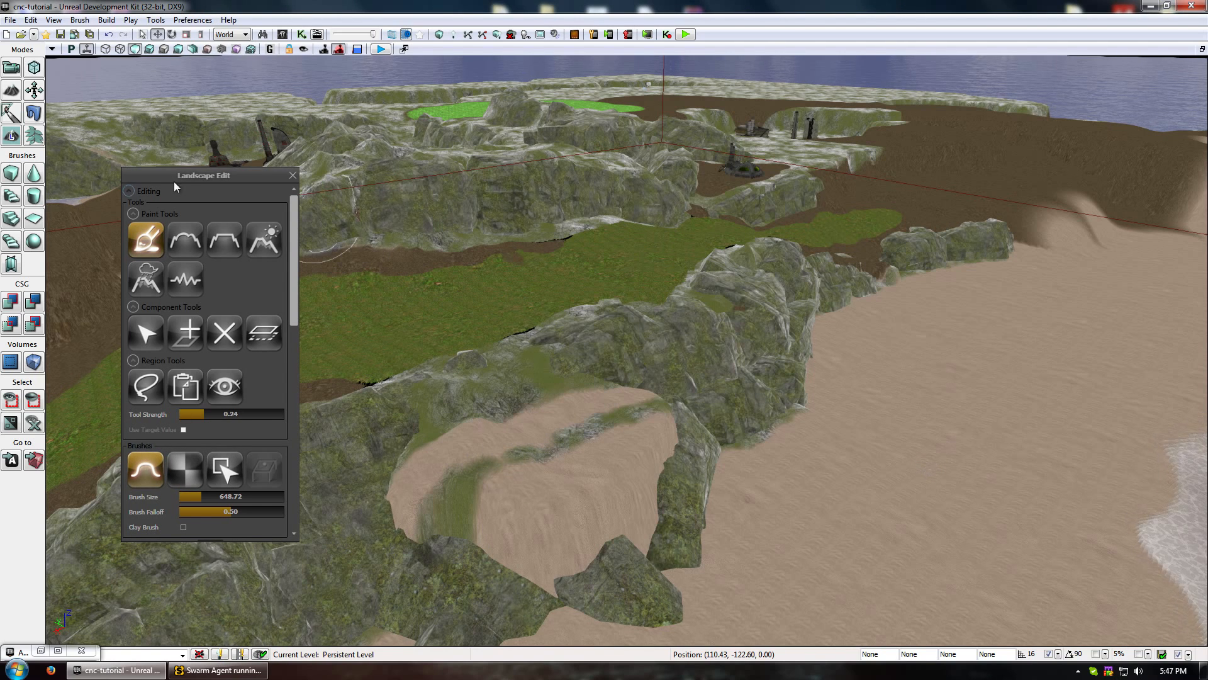
click(185, 239)
mouse_move(426, 484)
ctrl+mouse_down()
mouse_move(434, 469)
mouse_move(517, 522)
mouse_move(531, 506)
mouse_move(545, 516)
ctrl+mouse_up()
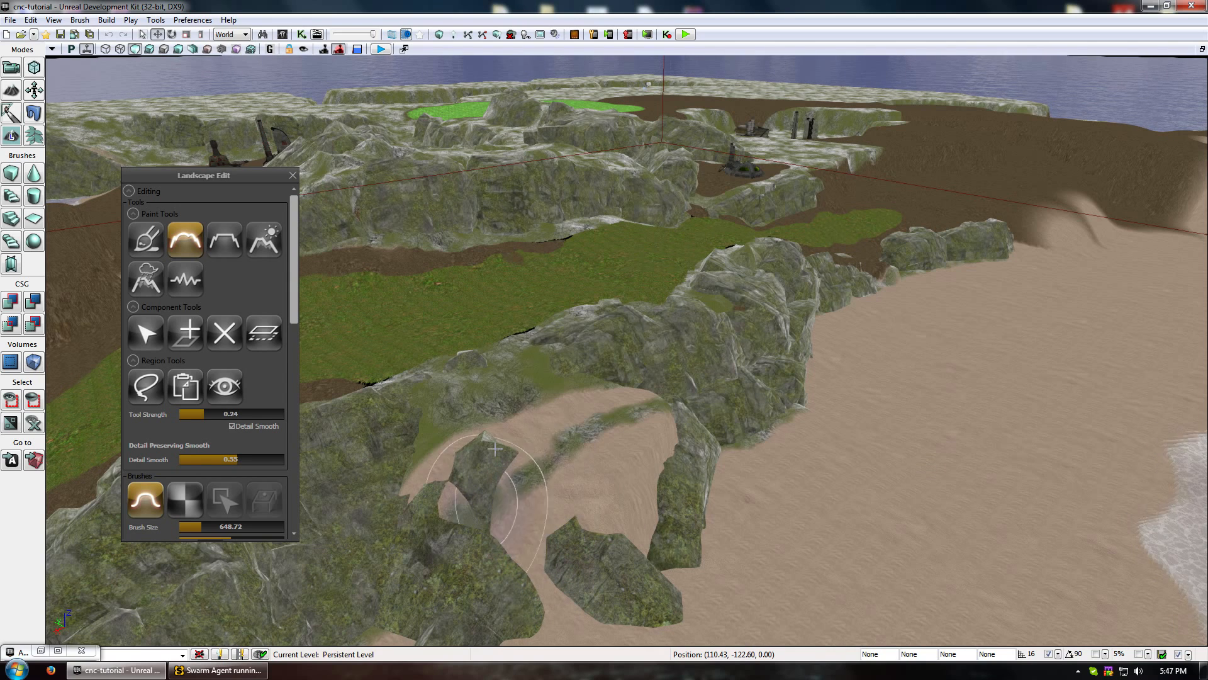
ctrl+drag(496, 448, 511, 529)
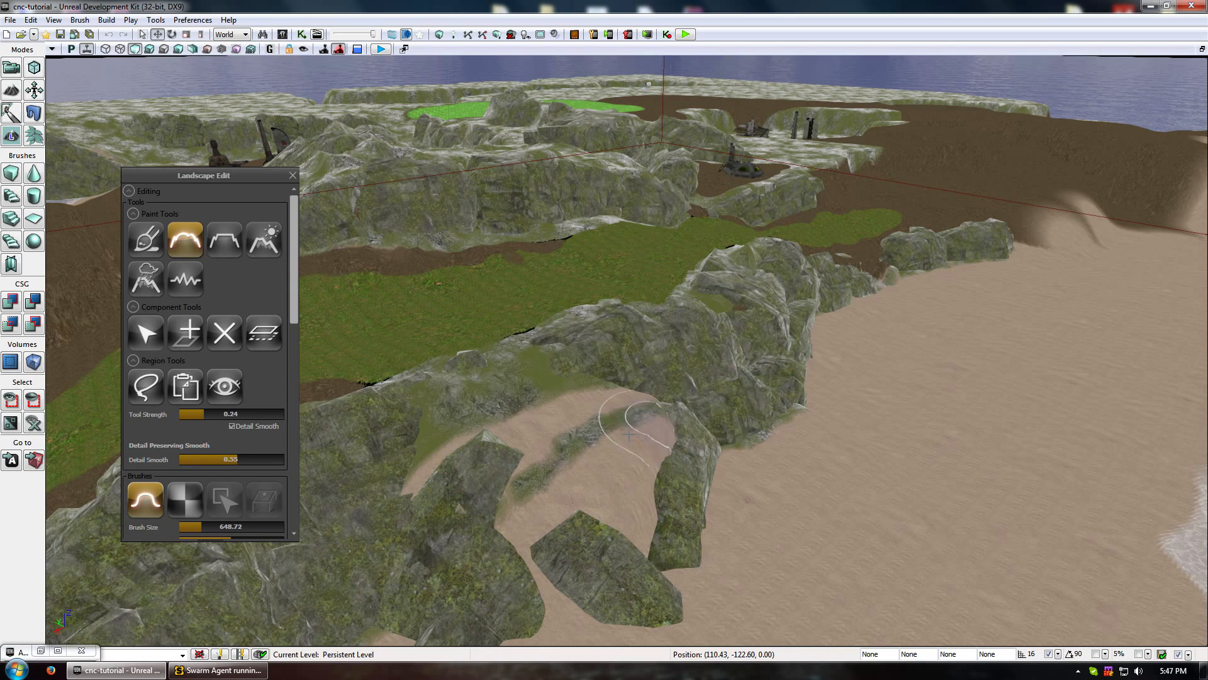
drag(200, 526, 217, 526)
mouse_move(667, 444)
ctrl+mouse_down()
mouse_move(647, 439)
mouse_move(715, 511)
mouse_move(701, 529)
mouse_move(551, 561)
ctrl+mouse_up()
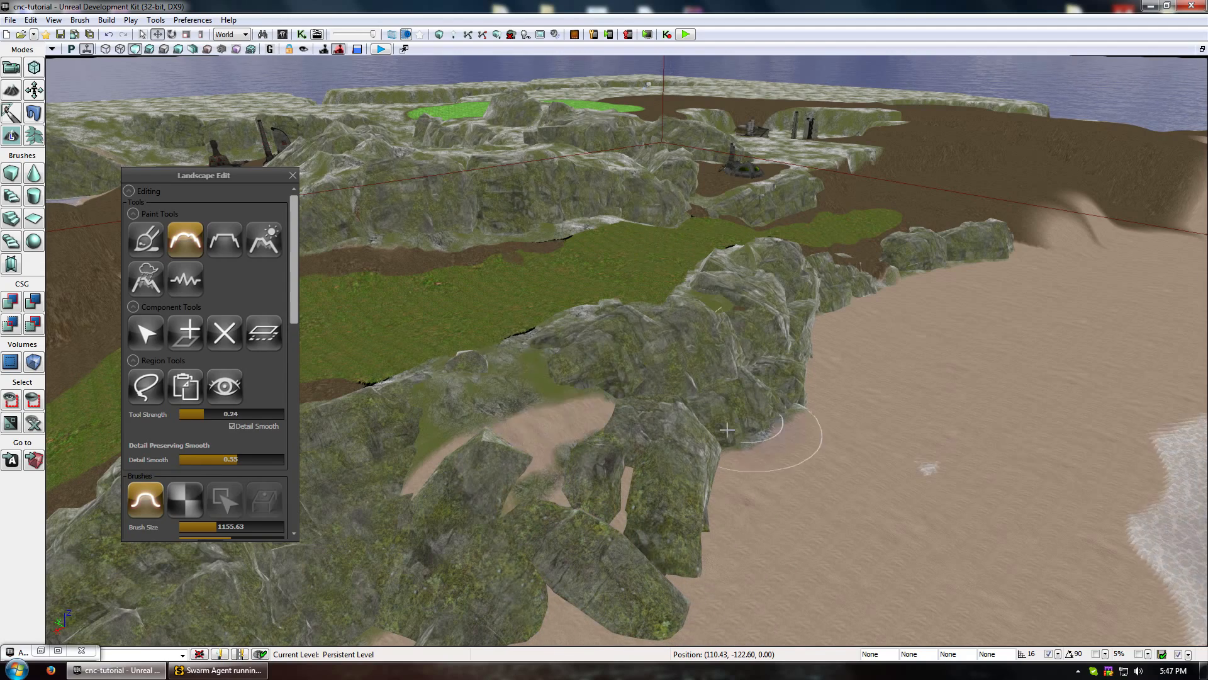
mouse_move(487, 324)
ctrl+mouse_down()
mouse_move(553, 353)
mouse_move(545, 397)
ctrl+mouse_up()
Paint the rock1 layer over the exposed sand between the beach wall rocks.
mouse_move(545, 396)
right_down()
mouse_move(515, 428)
mouse_move(604, 403)
right_up()
drag(454, 298, 749, 504)
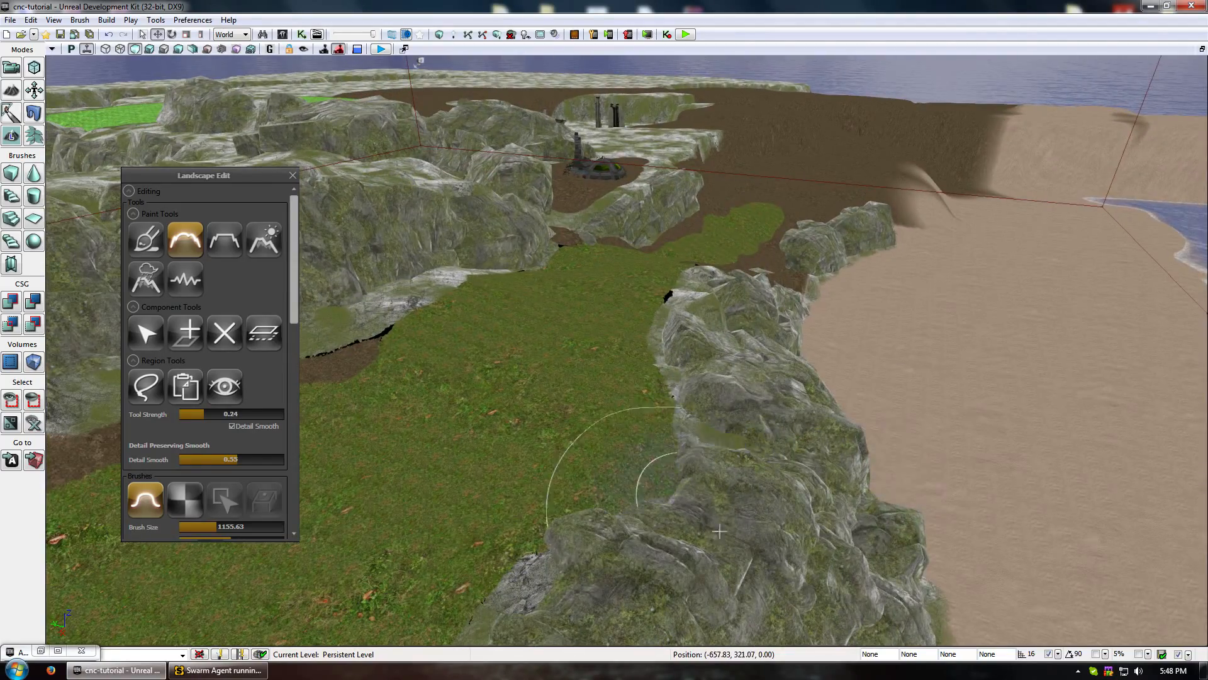
right_drag(718, 531, 553, 522)
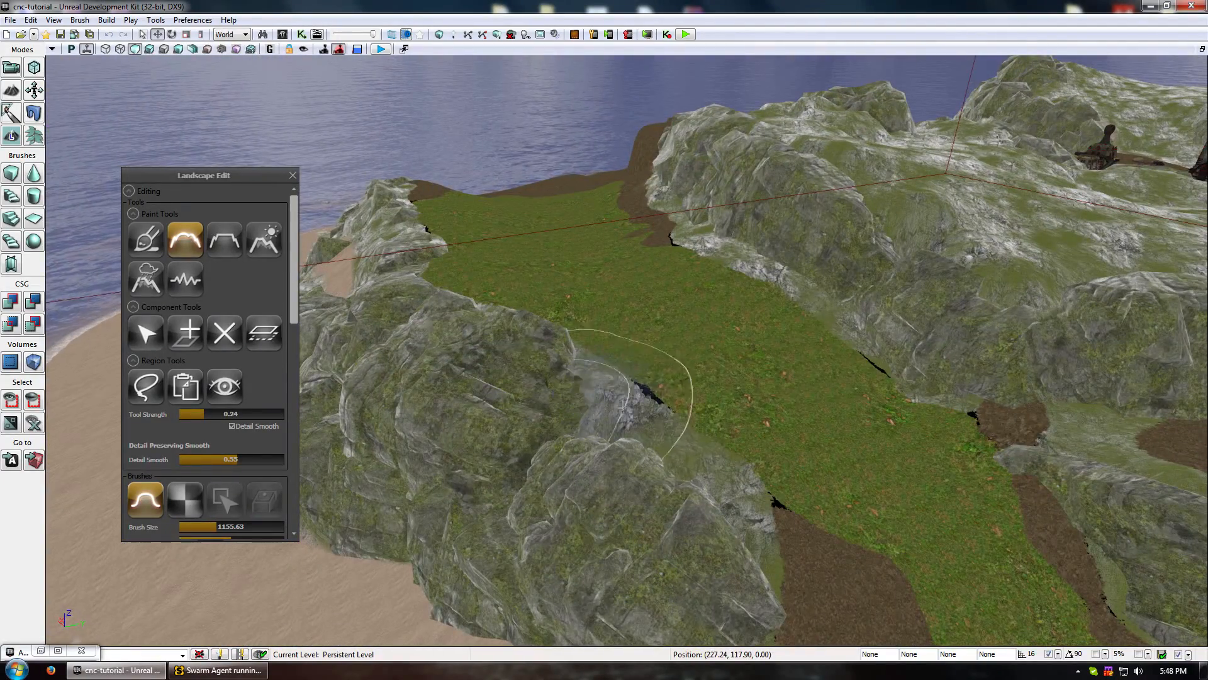
mouse_move(623, 407)
mouse_down()
mouse_move(776, 359)
mouse_move(729, 392)
mouse_move(810, 642)
mouse_move(851, 477)
mouse_move(836, 337)
mouse_move(809, 459)
mouse_move(728, 431)
mouse_move(752, 369)
mouse_move(728, 350)
mouse_move(787, 372)
mouse_move(890, 512)
mouse_move(752, 356)
mouse_up()
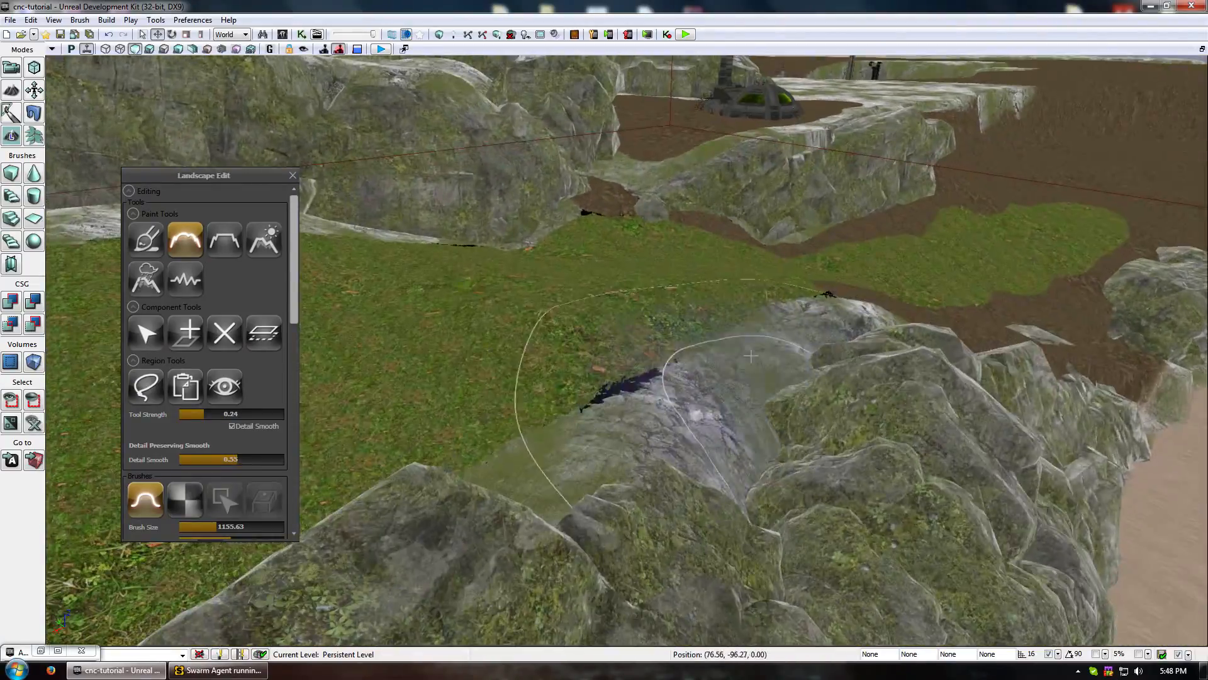
mouse_move(818, 339)
mouse_down()
mouse_move(855, 409)
mouse_move(756, 579)
mouse_move(673, 579)
mouse_move(731, 270)
mouse_move(668, 225)
mouse_move(655, 291)
mouse_up()
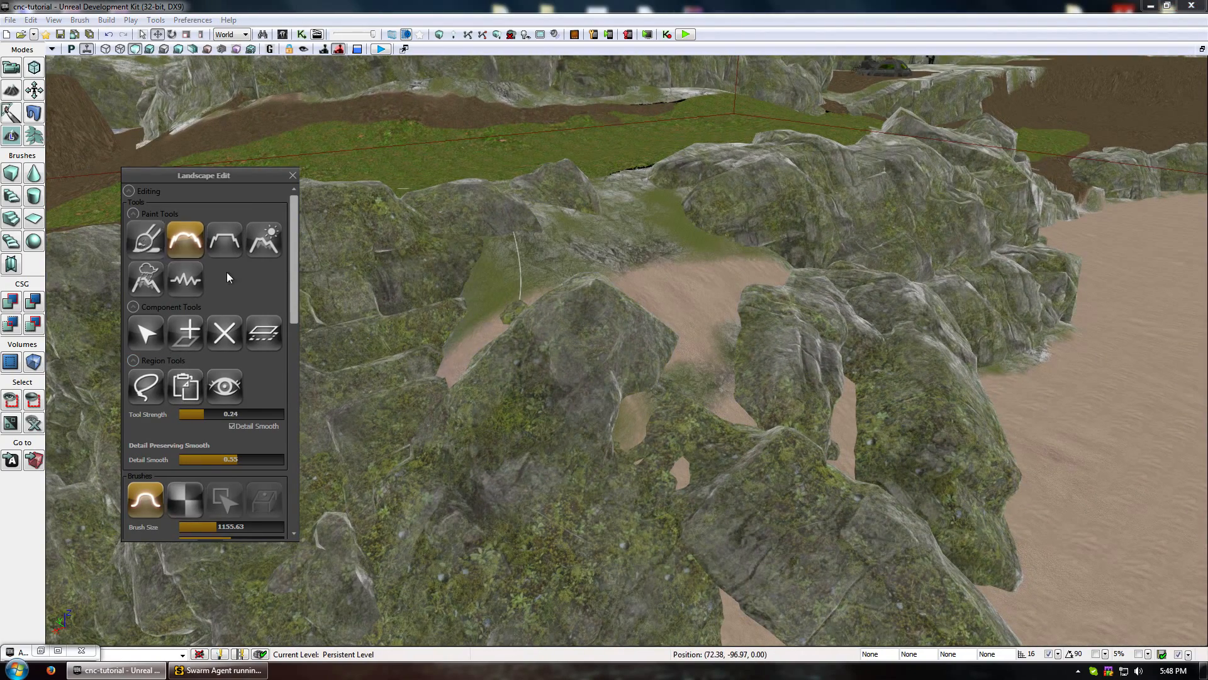
drag(298, 273, 295, 384)
click(247, 327)
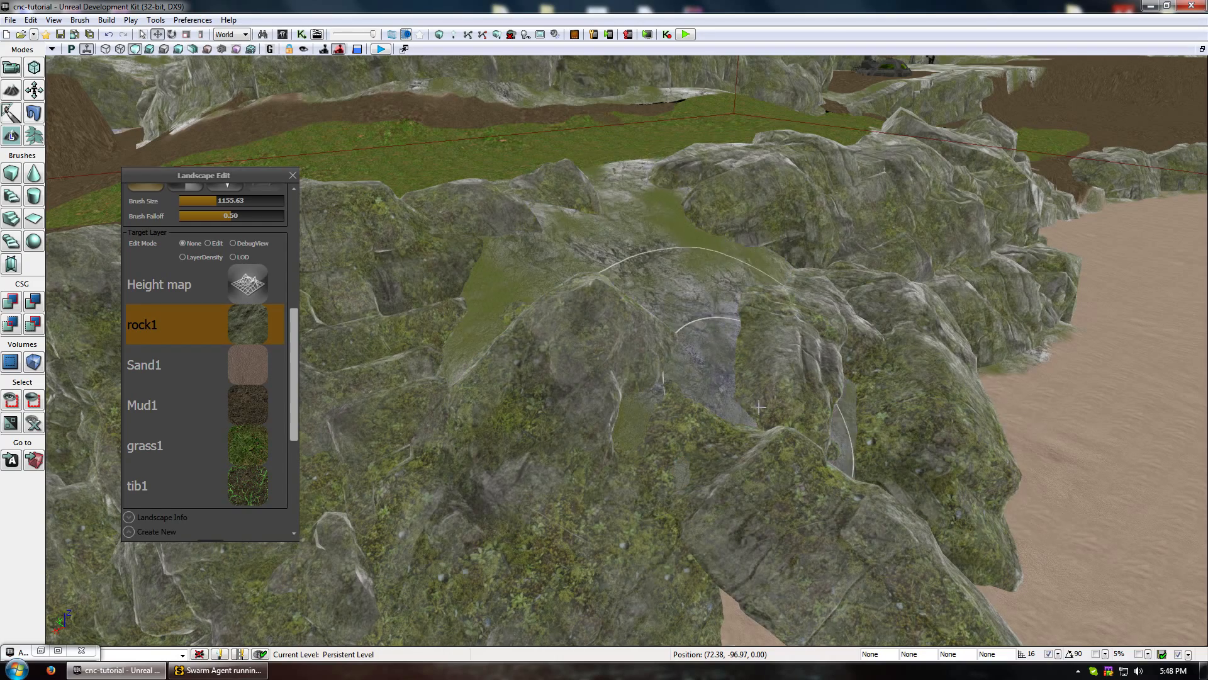
drag(759, 407, 767, 390)
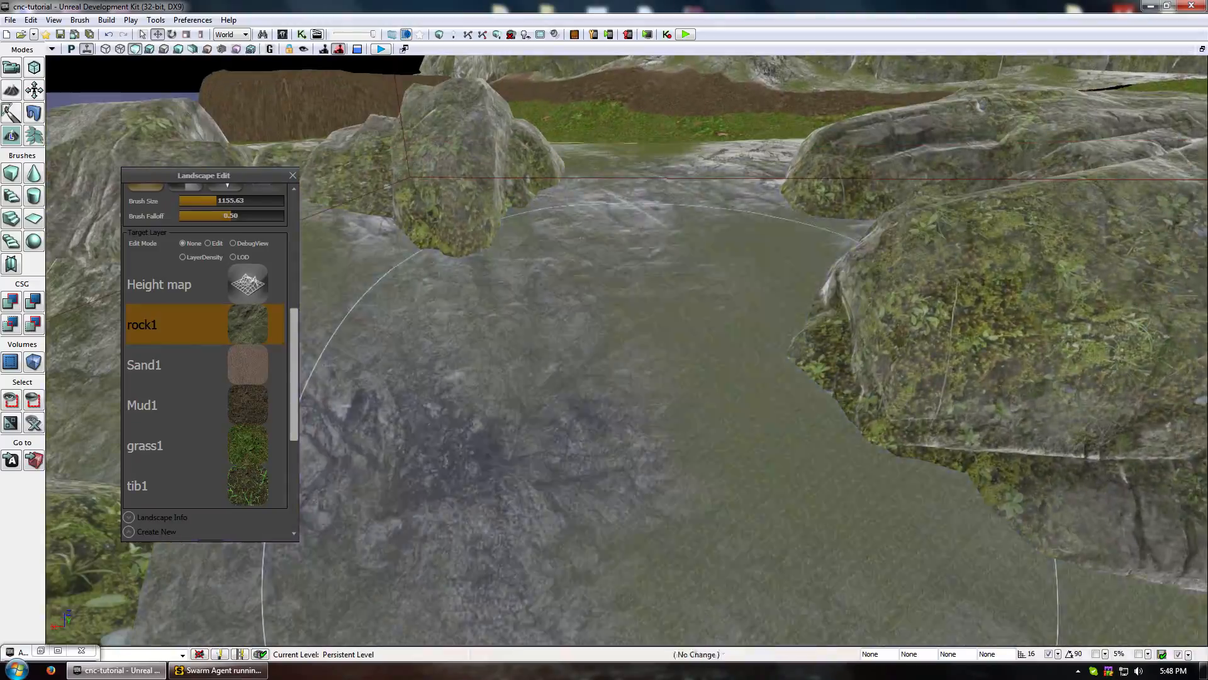
mouse_move(890, 485)
ctrl+mouse_down()
mouse_move(621, 512)
mouse_move(539, 485)
ctrl+mouse_up()
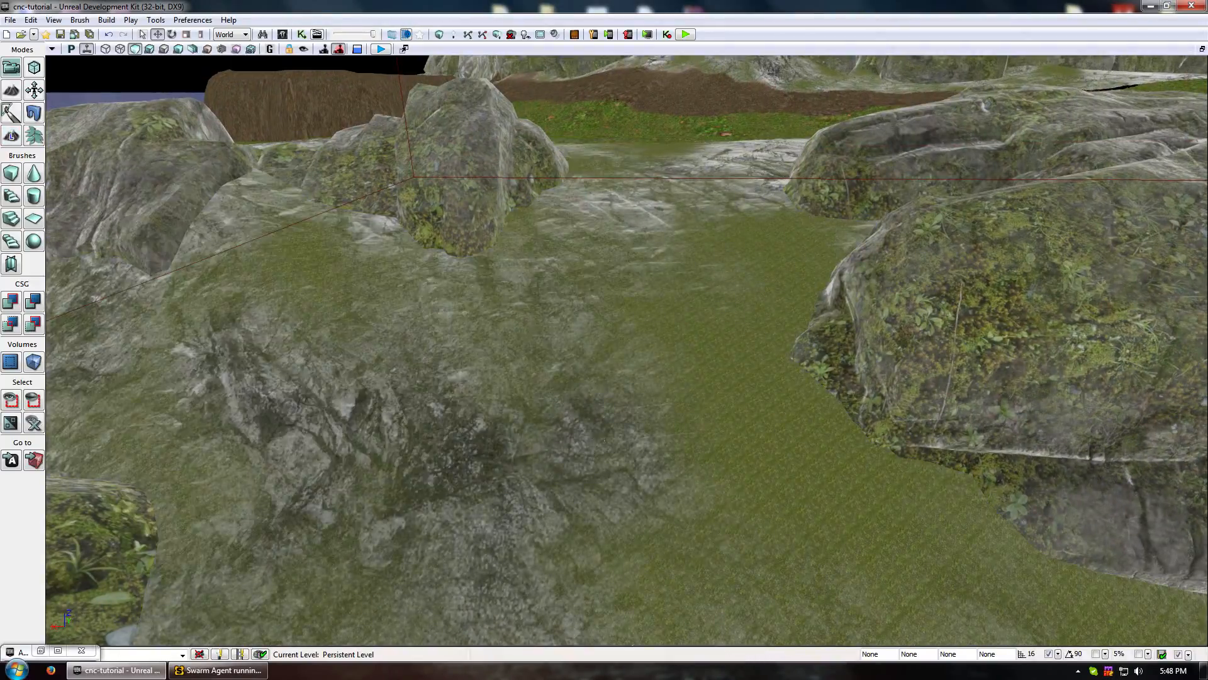
Open the landscape's properties and load its assigned material, Landscape_mat1, in the Material Editor.
drag(626, 350, 627, 440)
mouse_move(627, 440)
right_down()
mouse_move(627, 377)
mouse_move(626, 434)
right_up()
drag(627, 435, 670, 512)
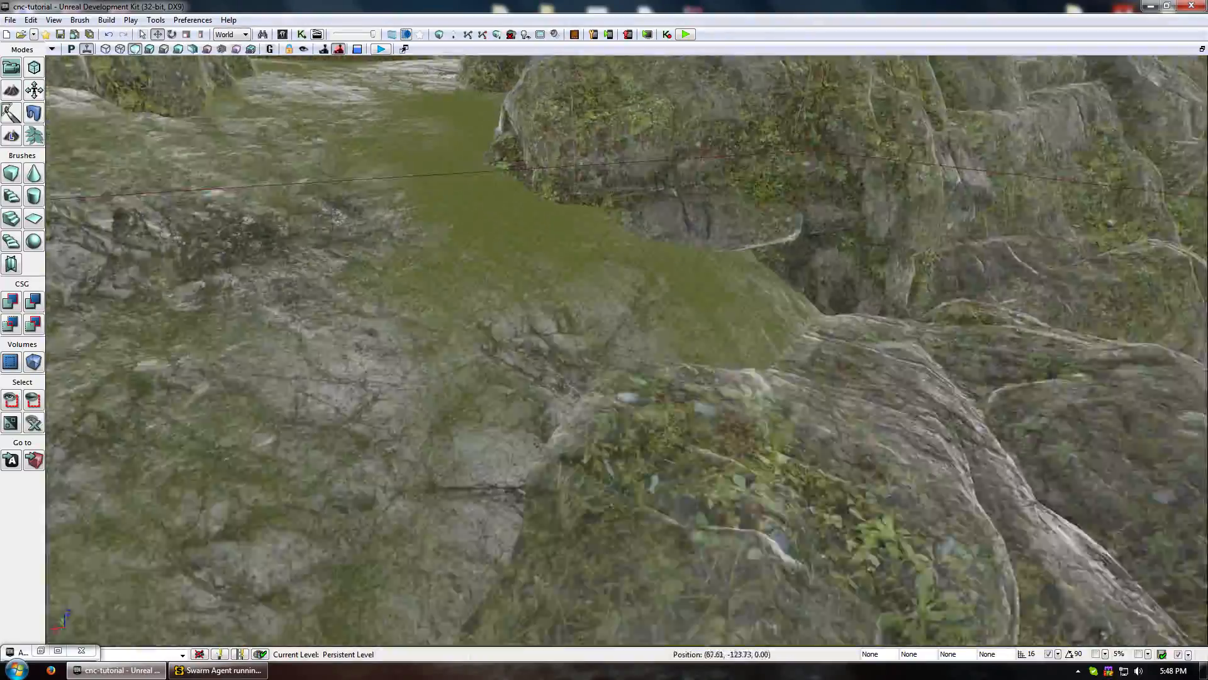
drag(627, 350, 541, 340)
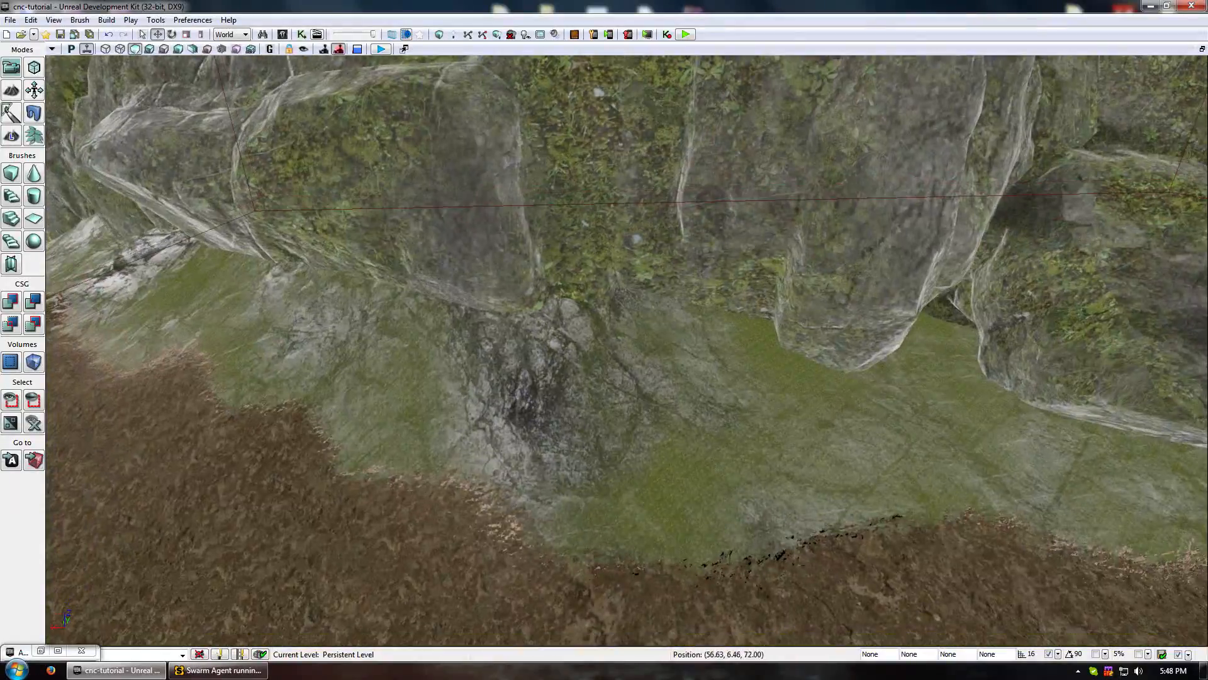
mouse_move(591, 465)
mouse_down()
mouse_move(591, 504)
mouse_move(591, 415)
mouse_move(592, 516)
mouse_move(591, 466)
mouse_up()
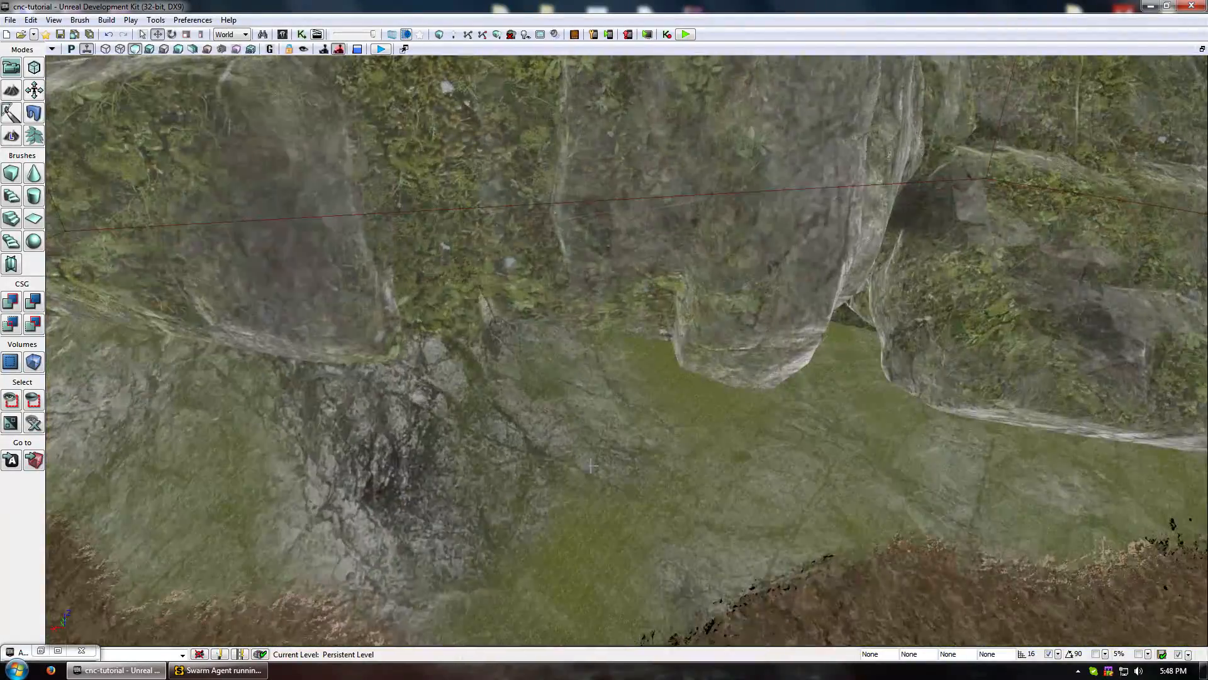
double_click(592, 465)
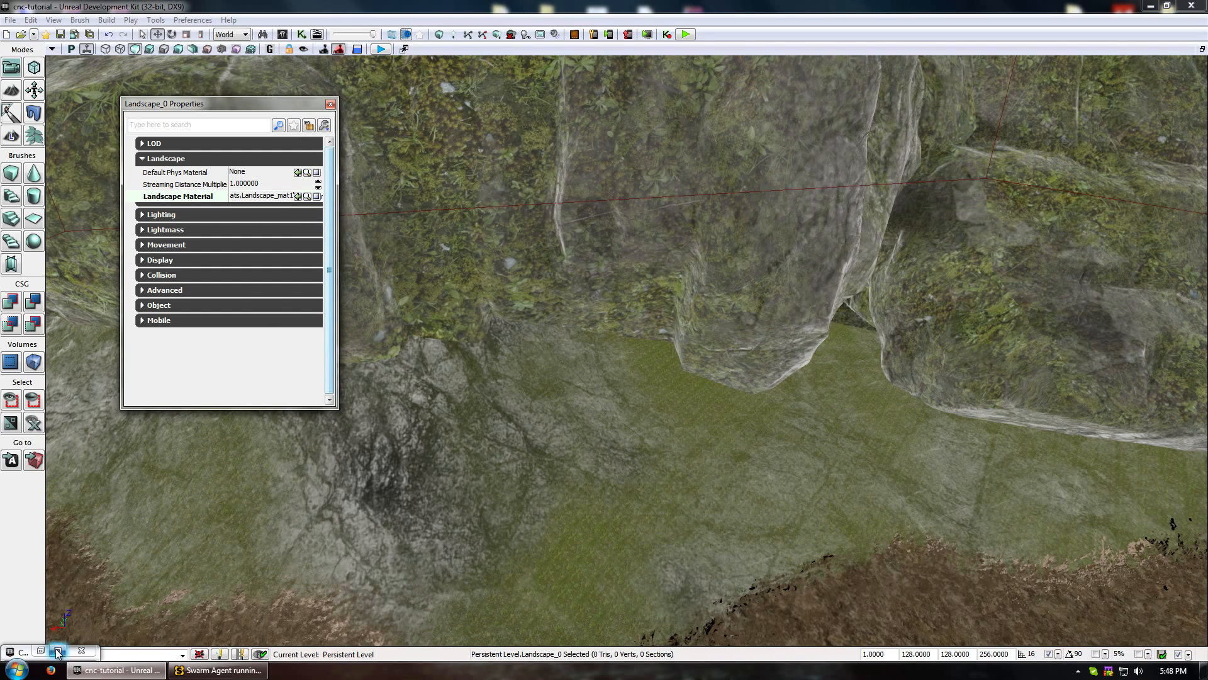
click(307, 196)
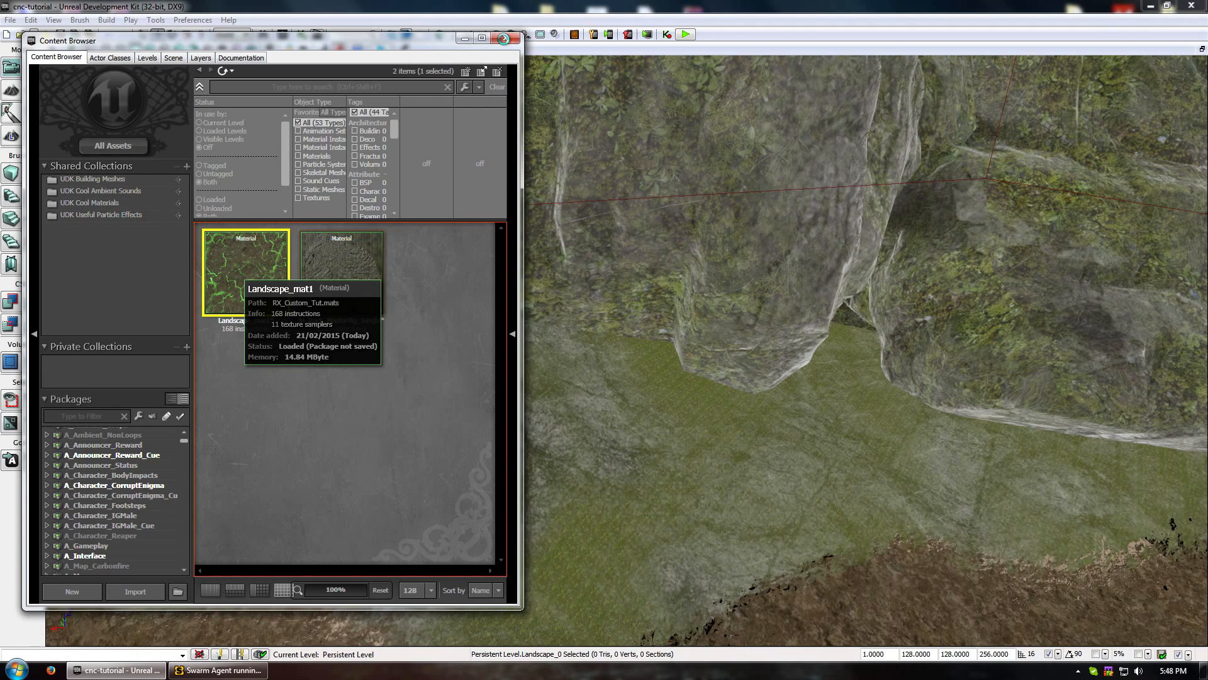
double_click(245, 277)
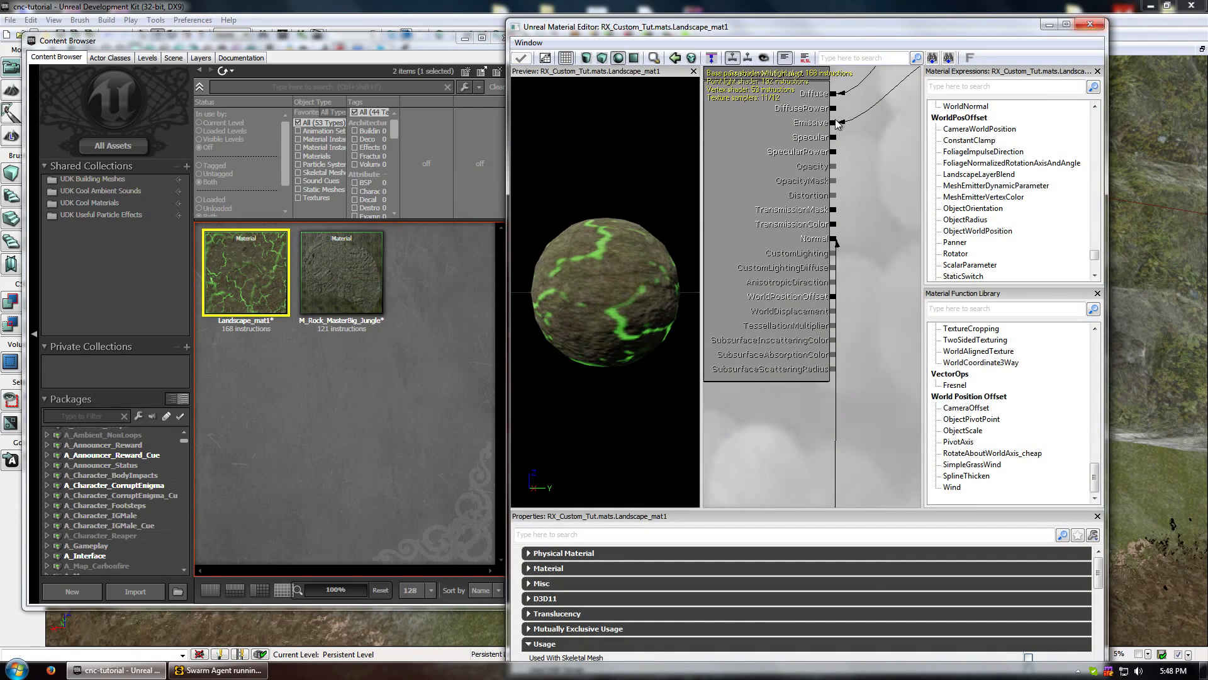
Set the mapping scale of the TerrainCoords node feeding the Moss_Tile_Ammount multiply to 1 and apply the material change.
drag(837, 124, 749, 390)
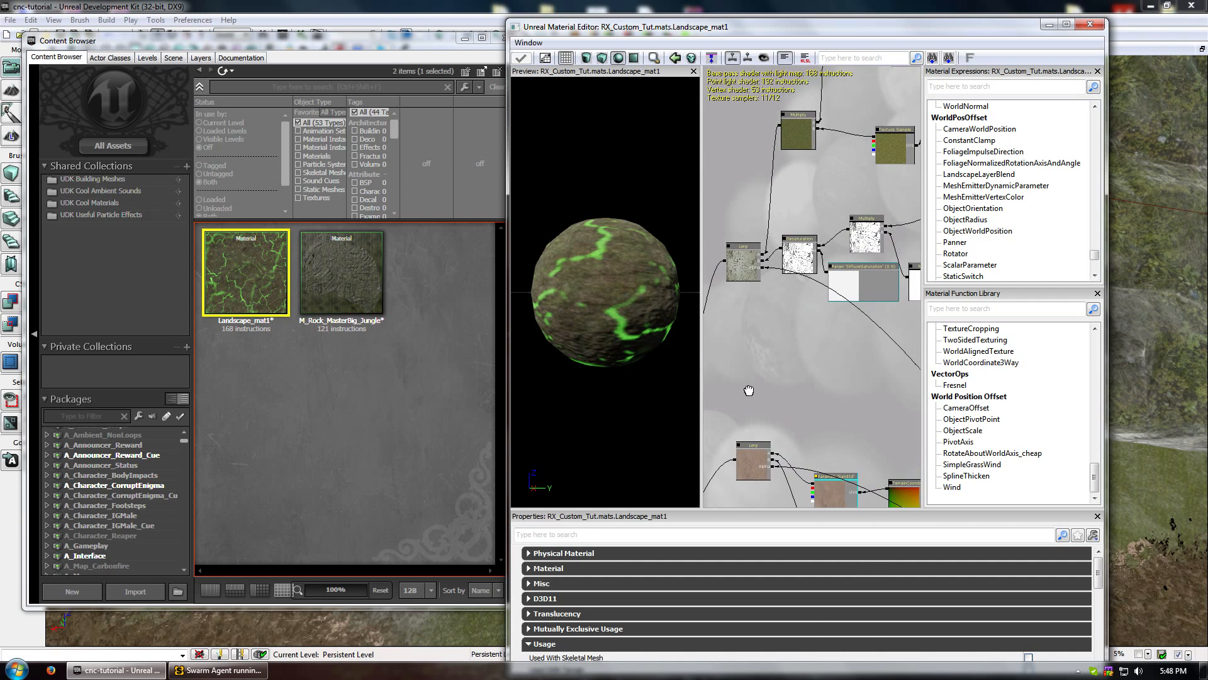
scroll(791, 207, up, 4)
drag(903, 154, 721, 305)
drag(836, 315, 700, 365)
click(828, 260)
click(656, 568)
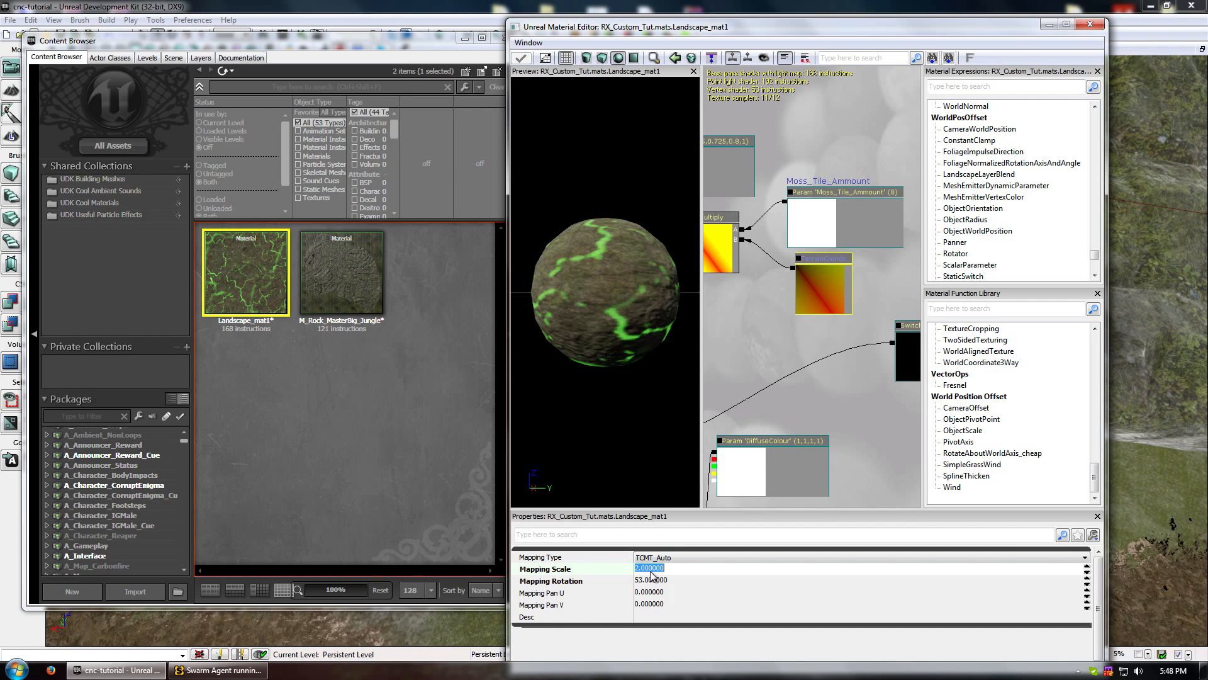
click(826, 217)
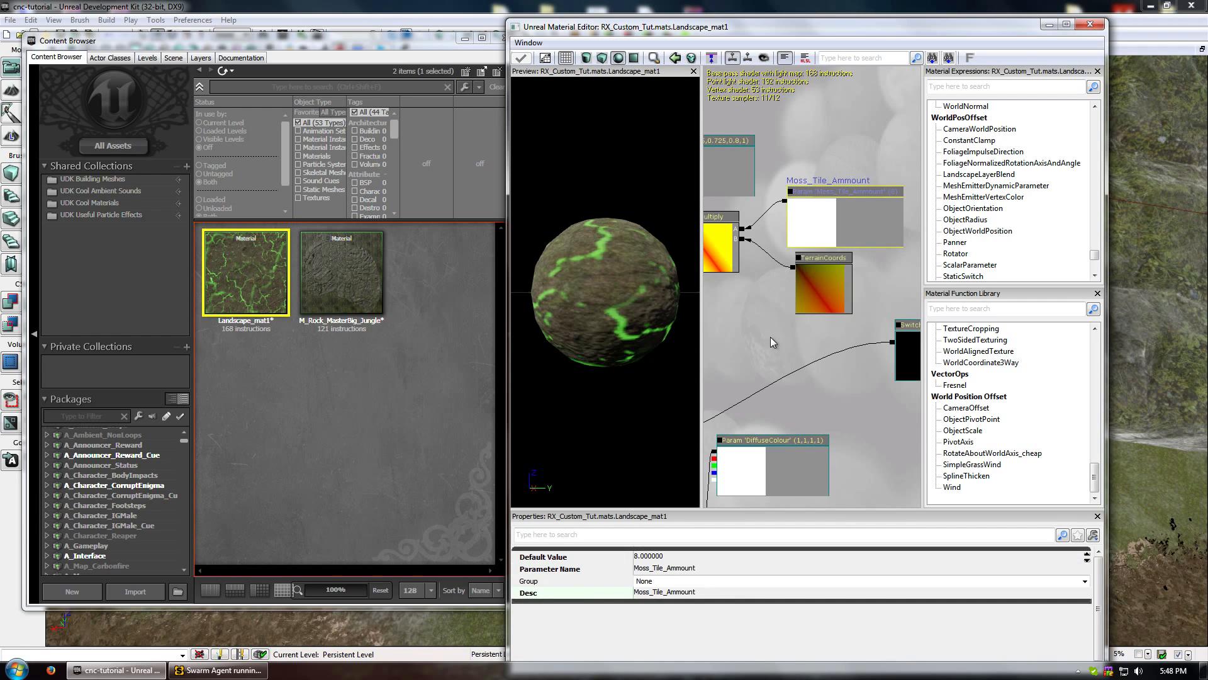
click(657, 557)
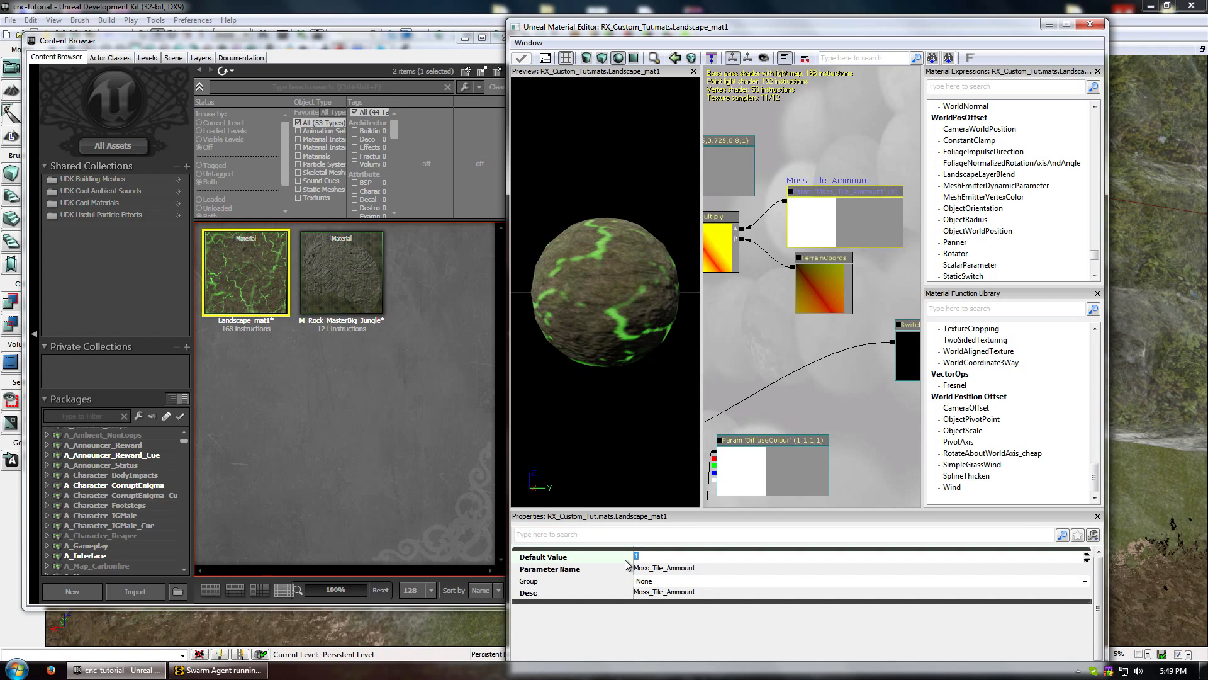
click(834, 271)
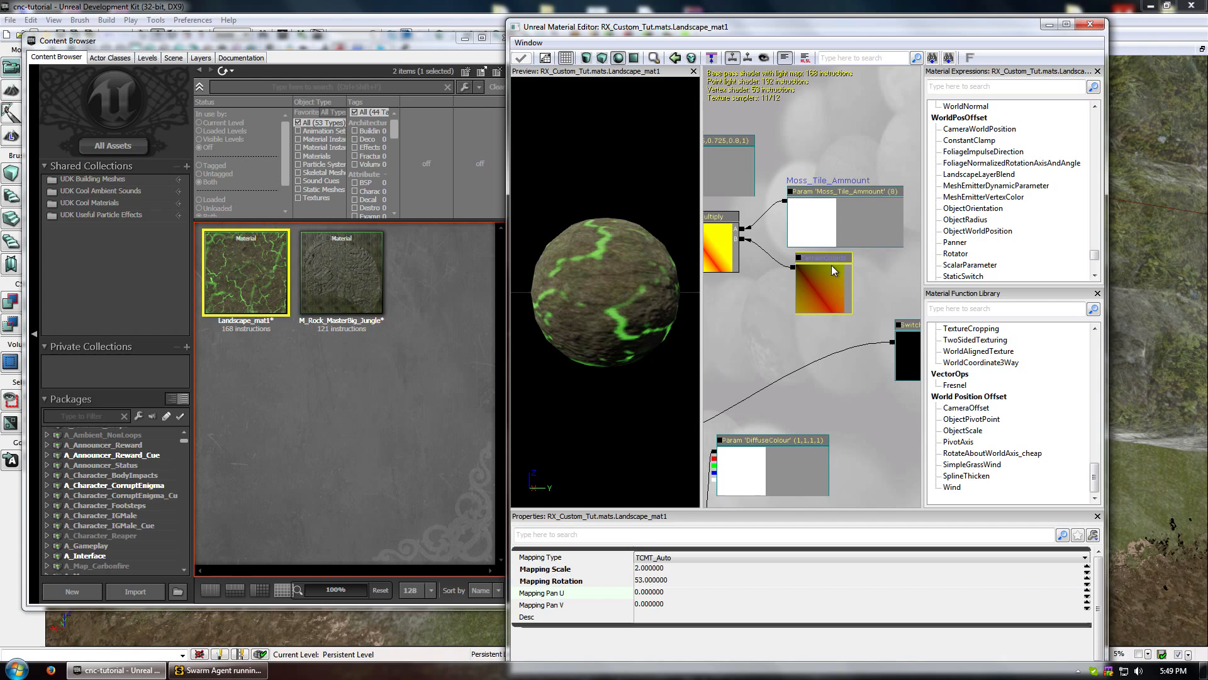
click(646, 569)
text(1)
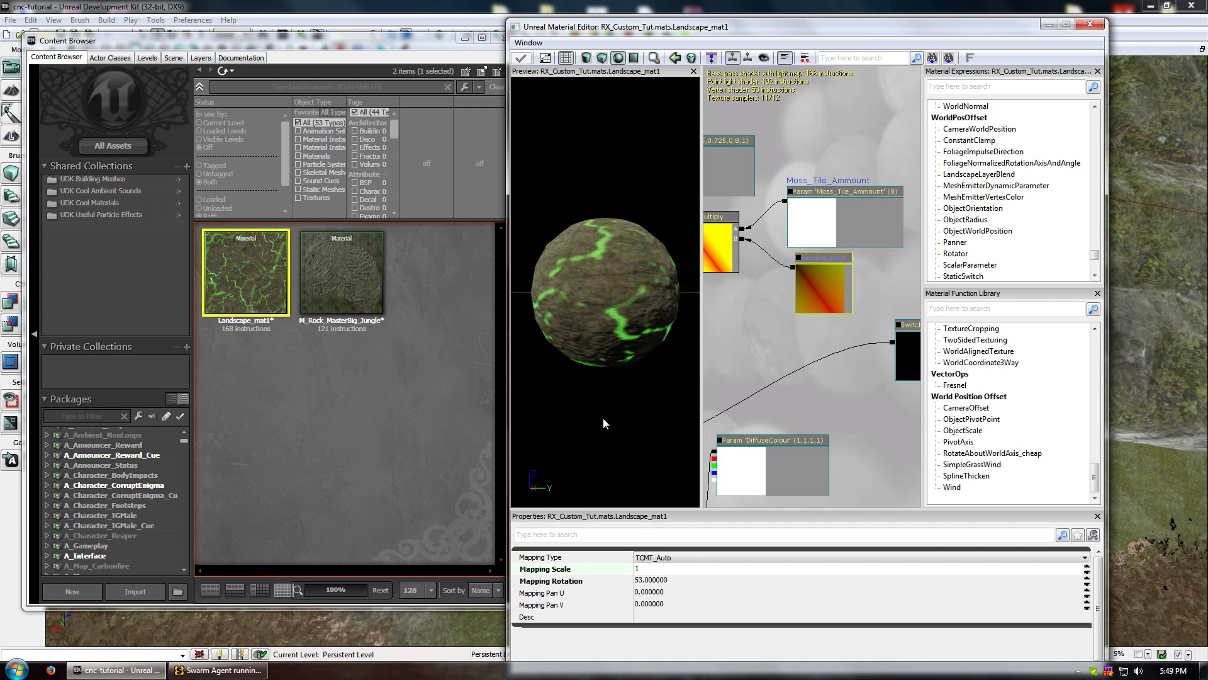
key(Tab)
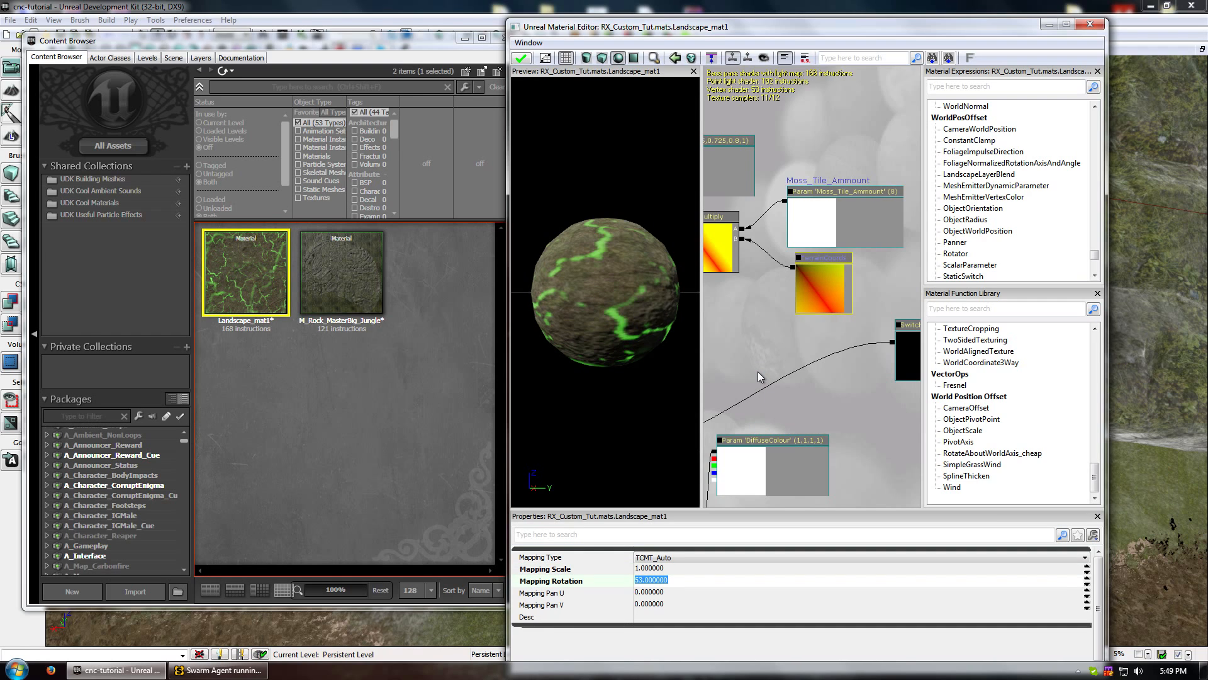
click(521, 58)
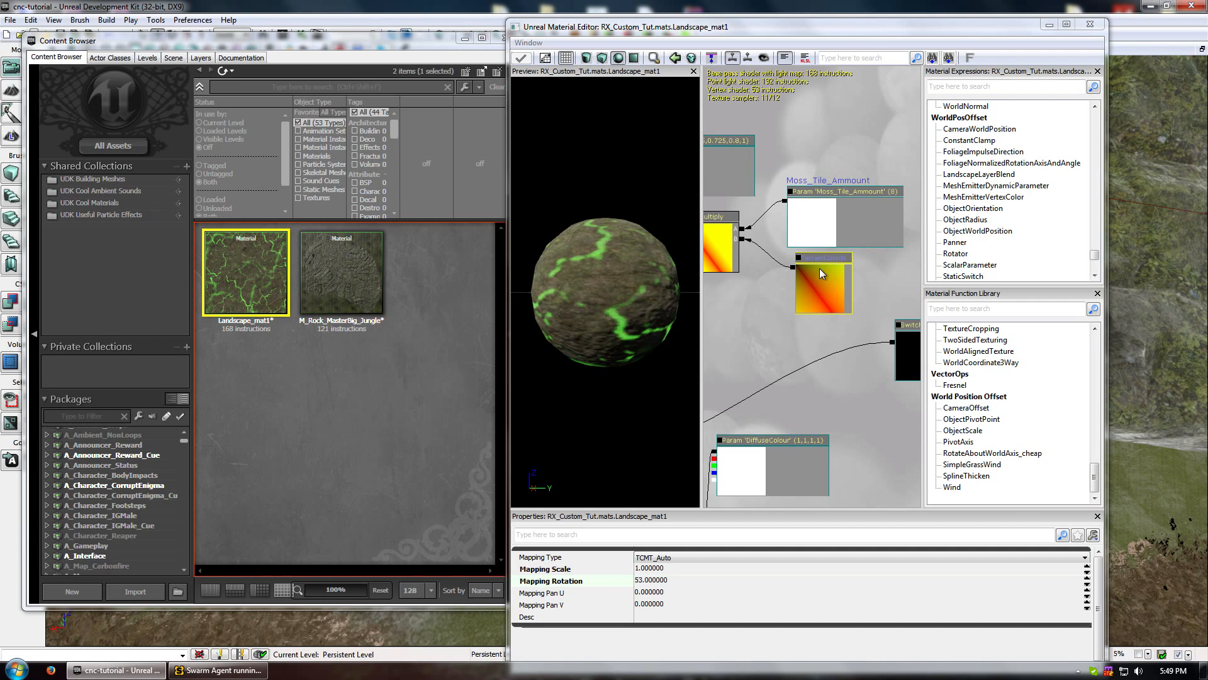
Set the default value of the Moss_Tile_Ammount parameter to 32 and apply the material change.
click(811, 205)
click(642, 556)
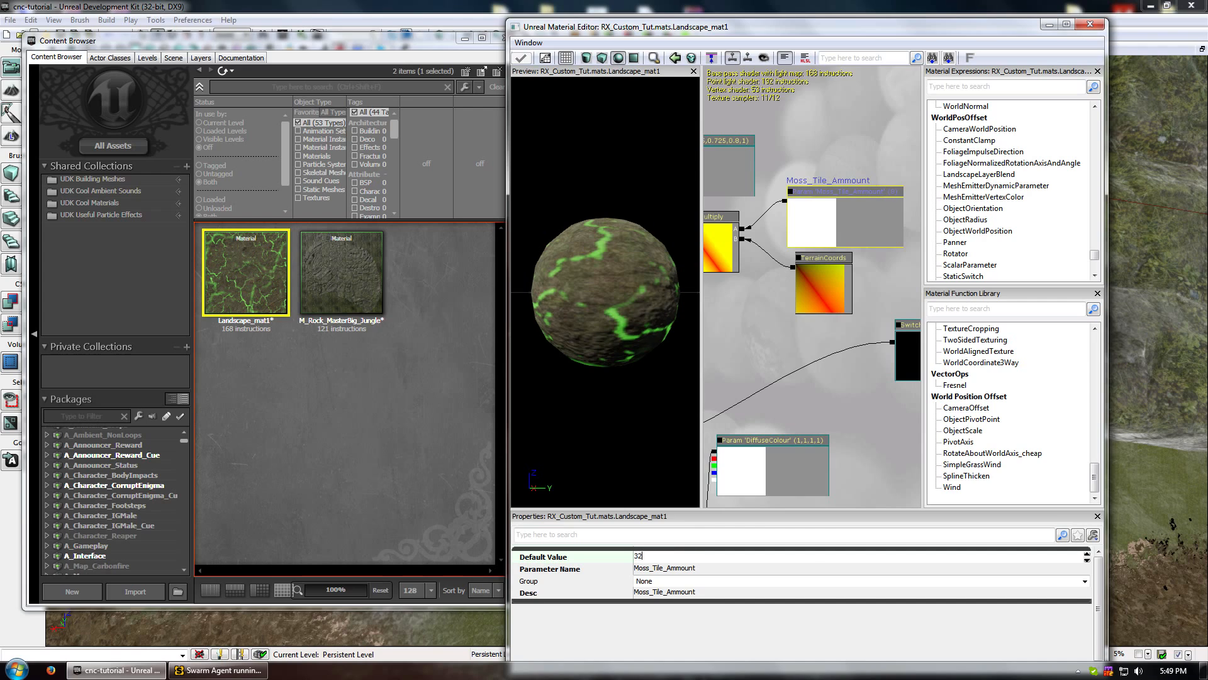
click(664, 569)
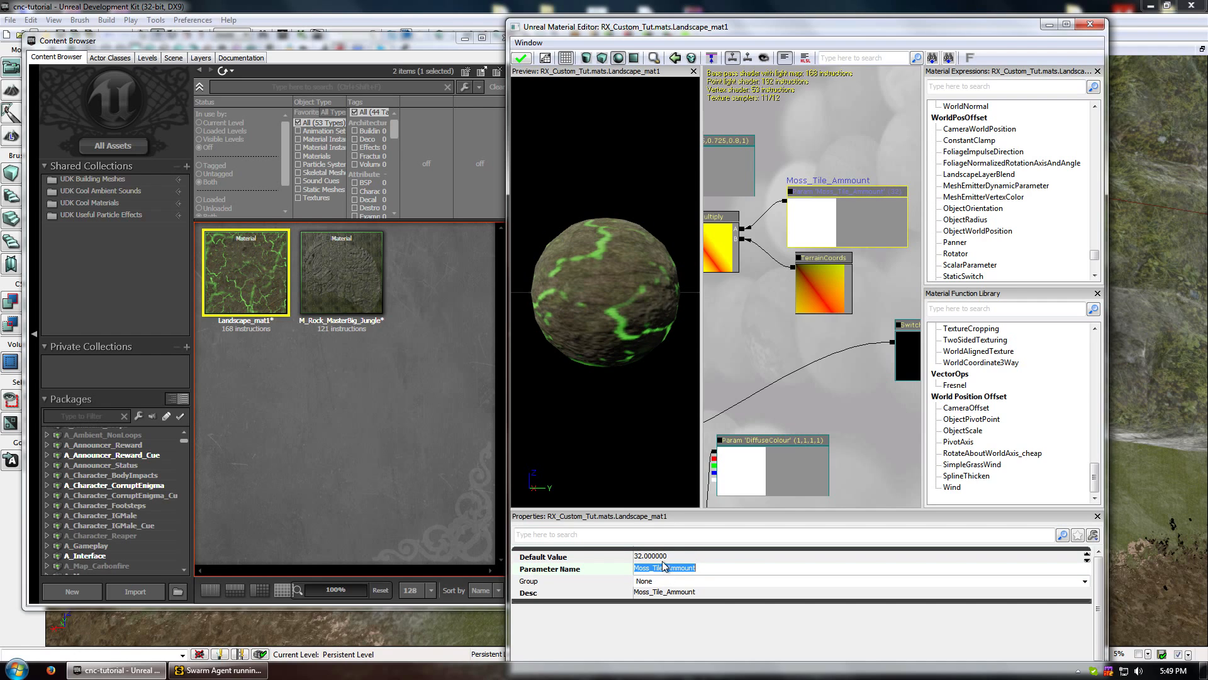
key(shift+Tab)
click(520, 59)
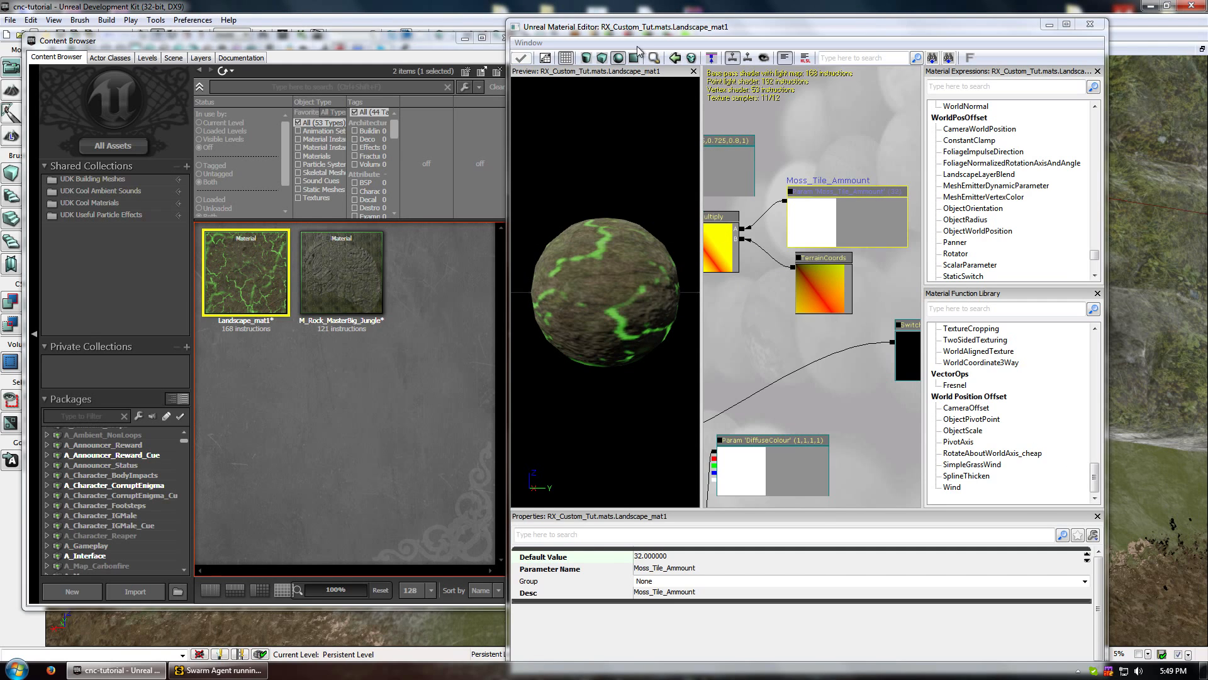
Minimize the Content Browser, set the default value of Moss_Tile_Ammount to 1, and select the TerrainCoords node.
click(464, 40)
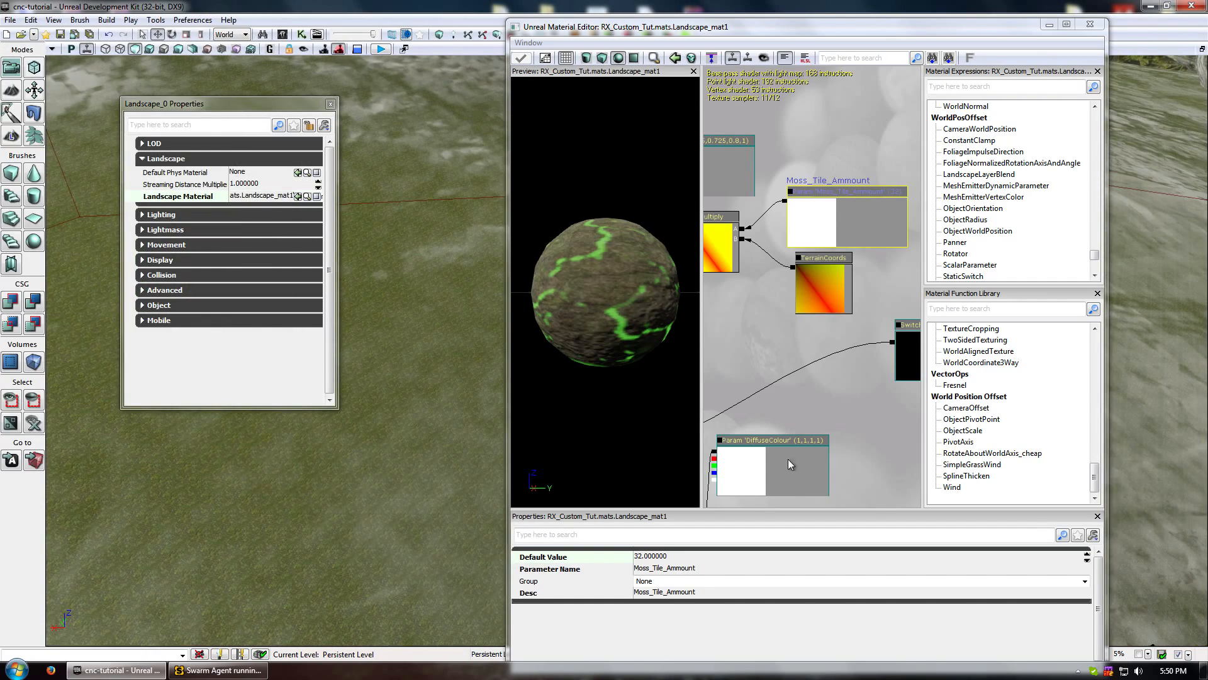
click(682, 557)
text(1)
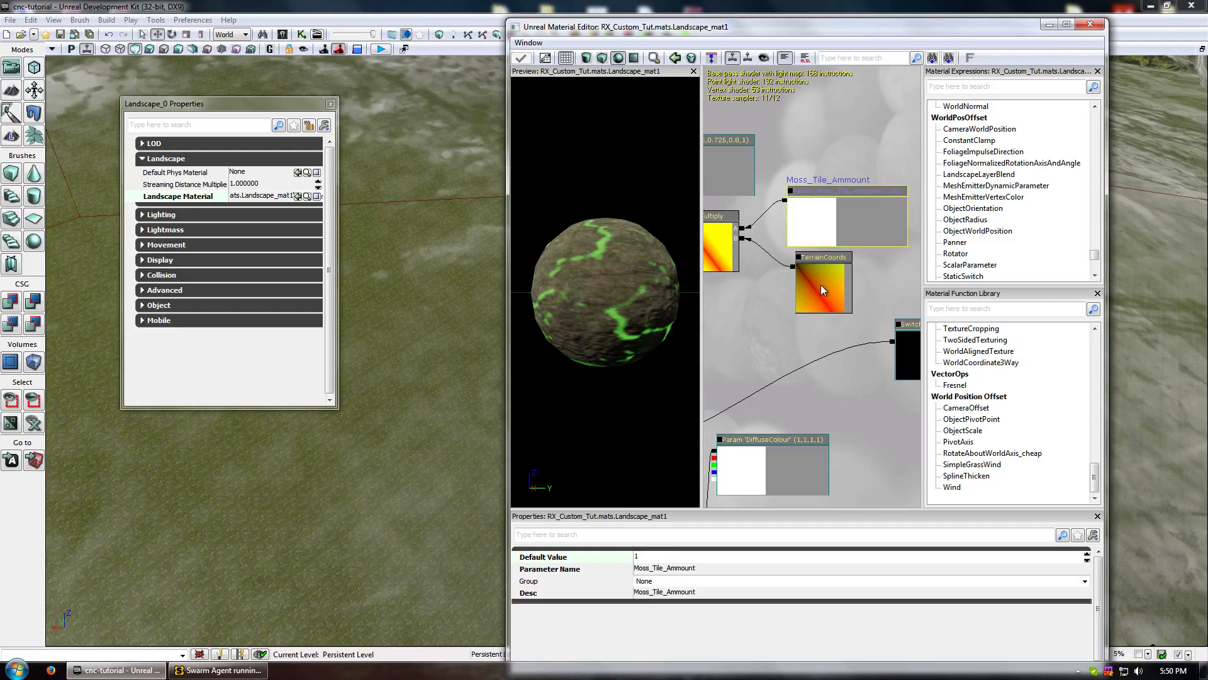
drag(807, 311, 793, 354)
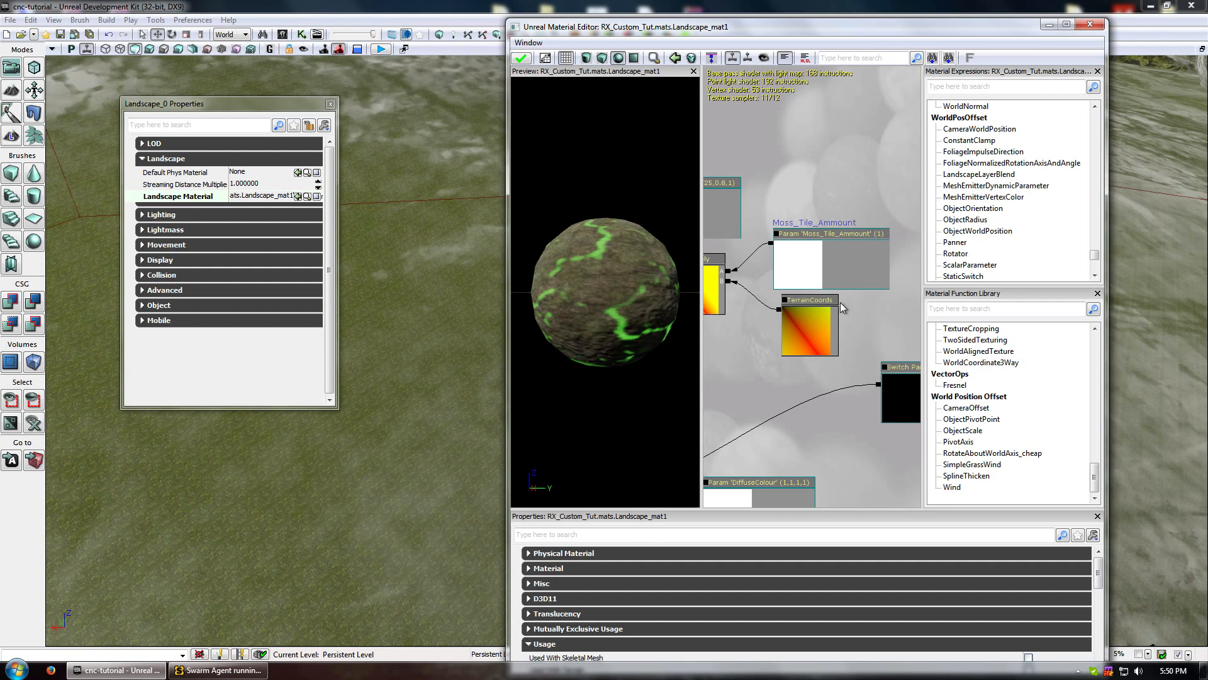
click(809, 315)
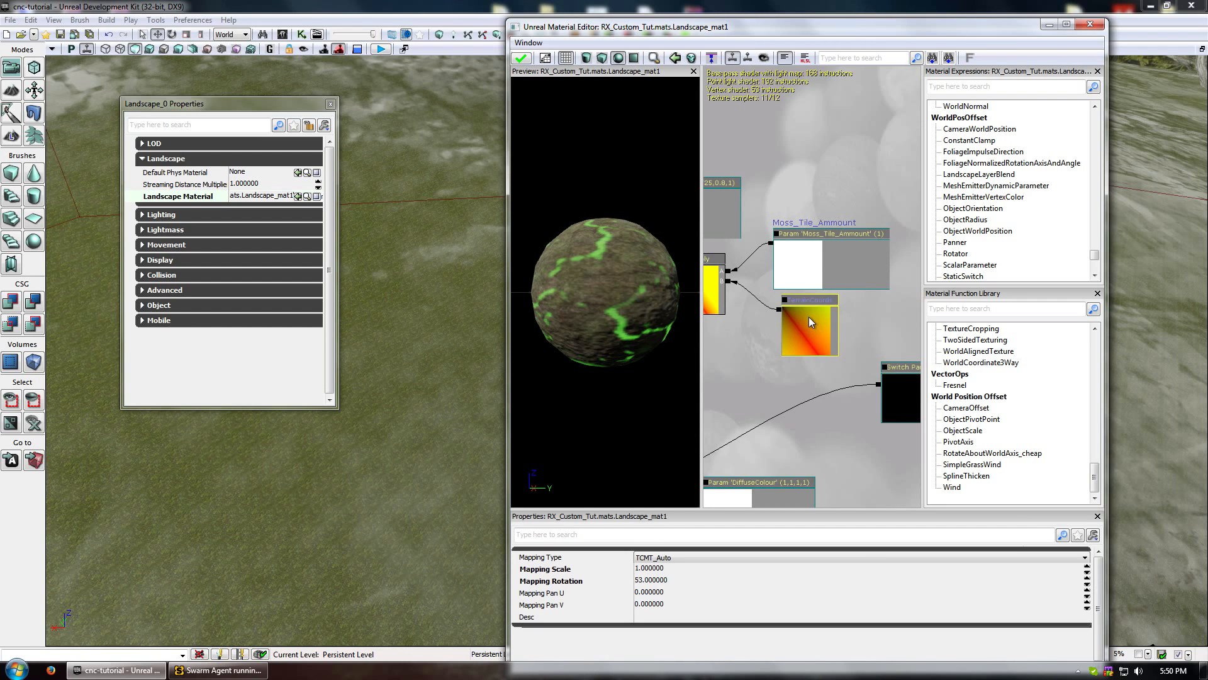
Apply the moss tiling change and close the Material Editor and the landscape's properties window.
click(526, 60)
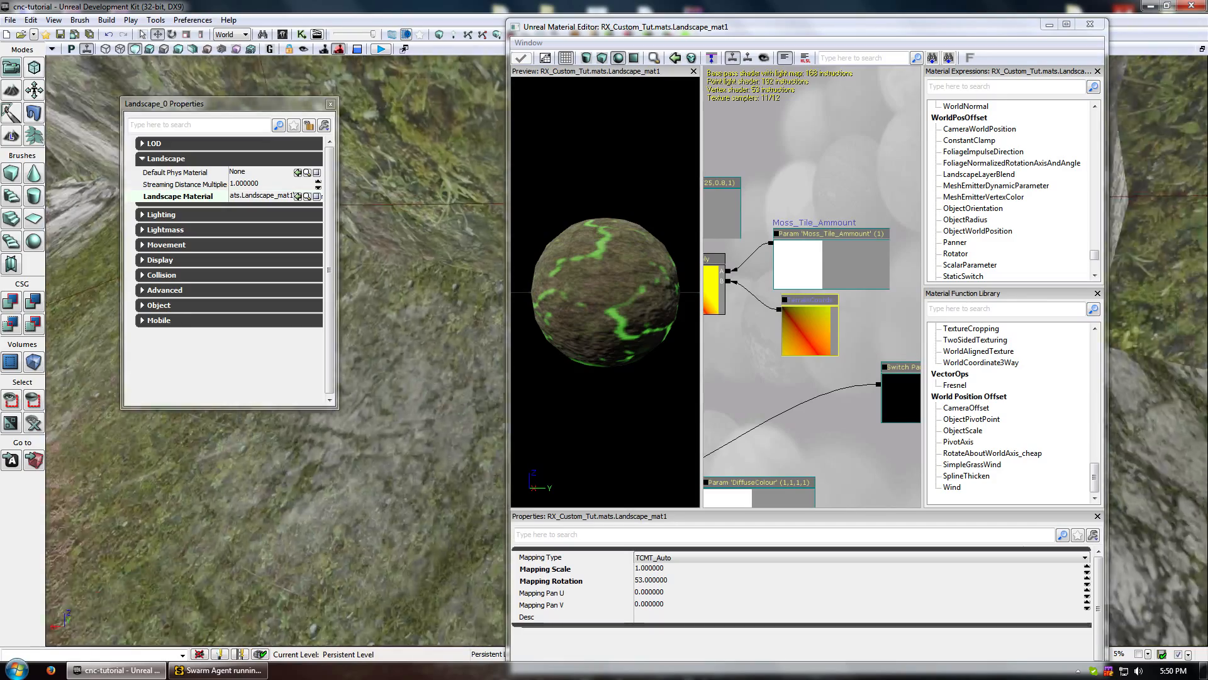
click(1098, 25)
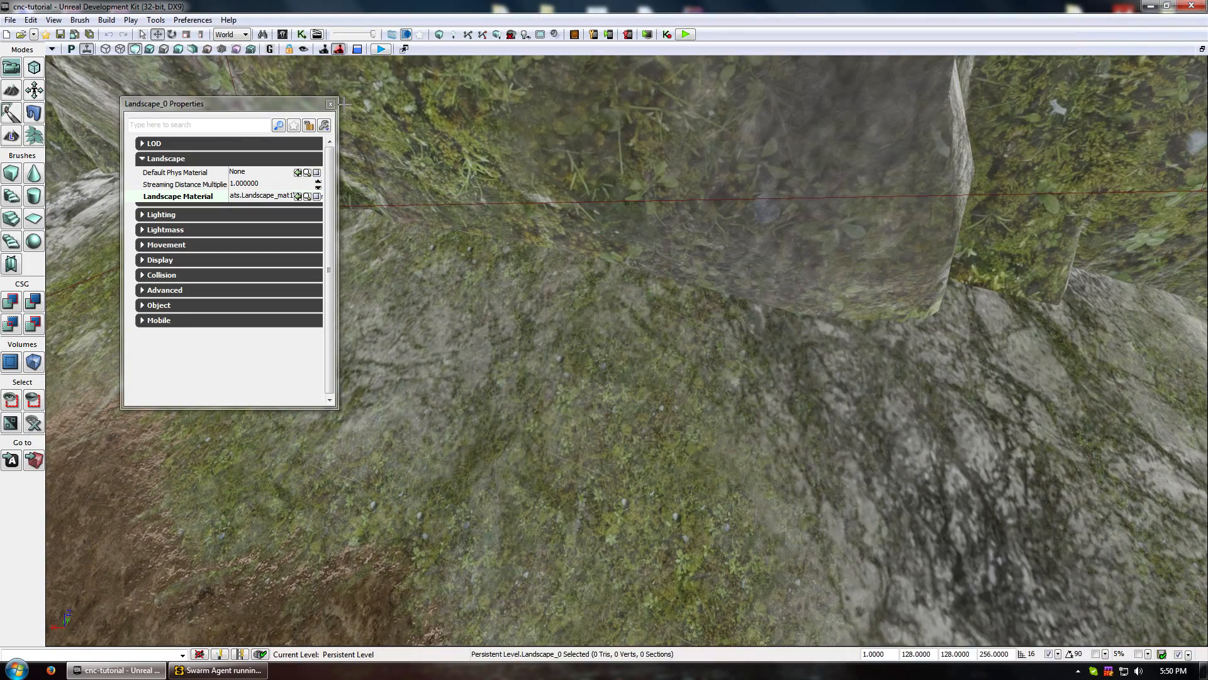
click(330, 104)
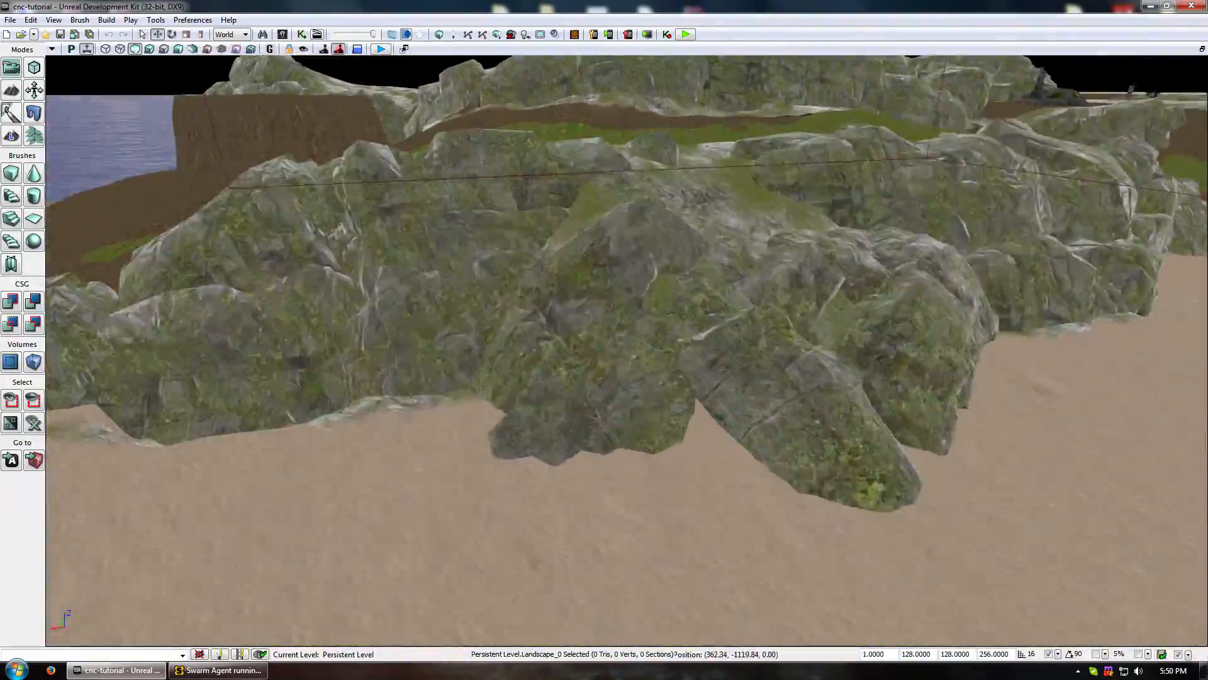
Examine the landscape's moss and rock tiling from close up and above, across the beach cliffs, plateau and base areas.
drag(626, 350, 516, 189)
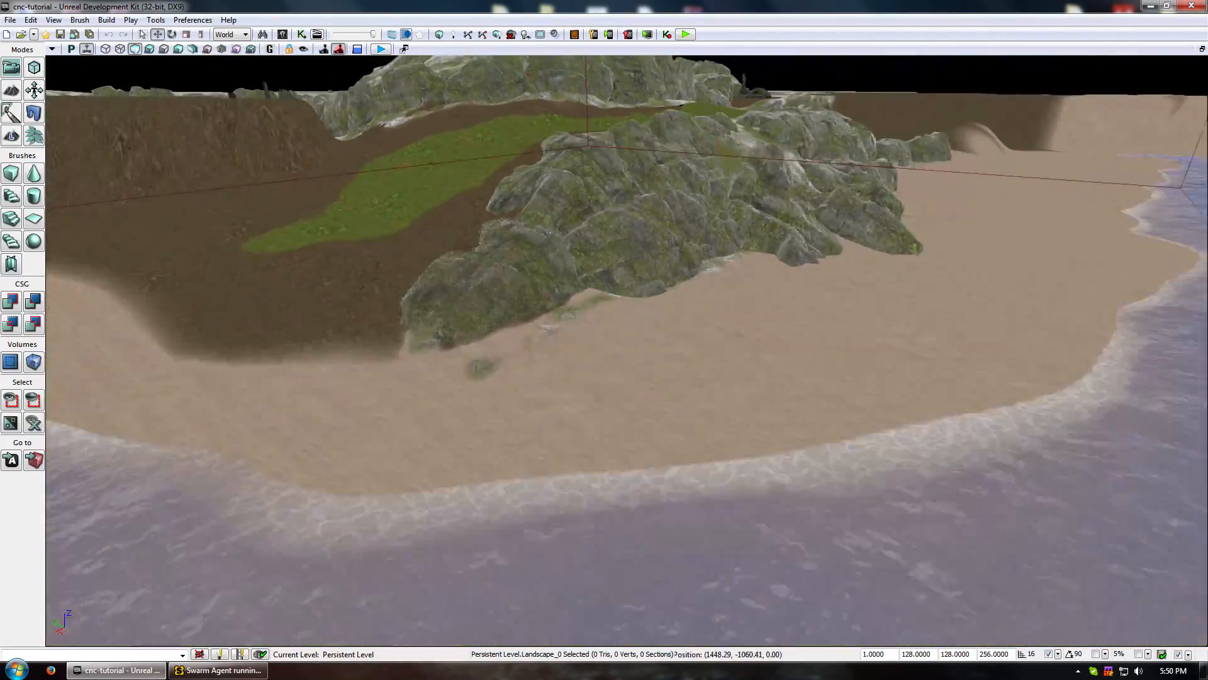
drag(547, 566, 547, 507)
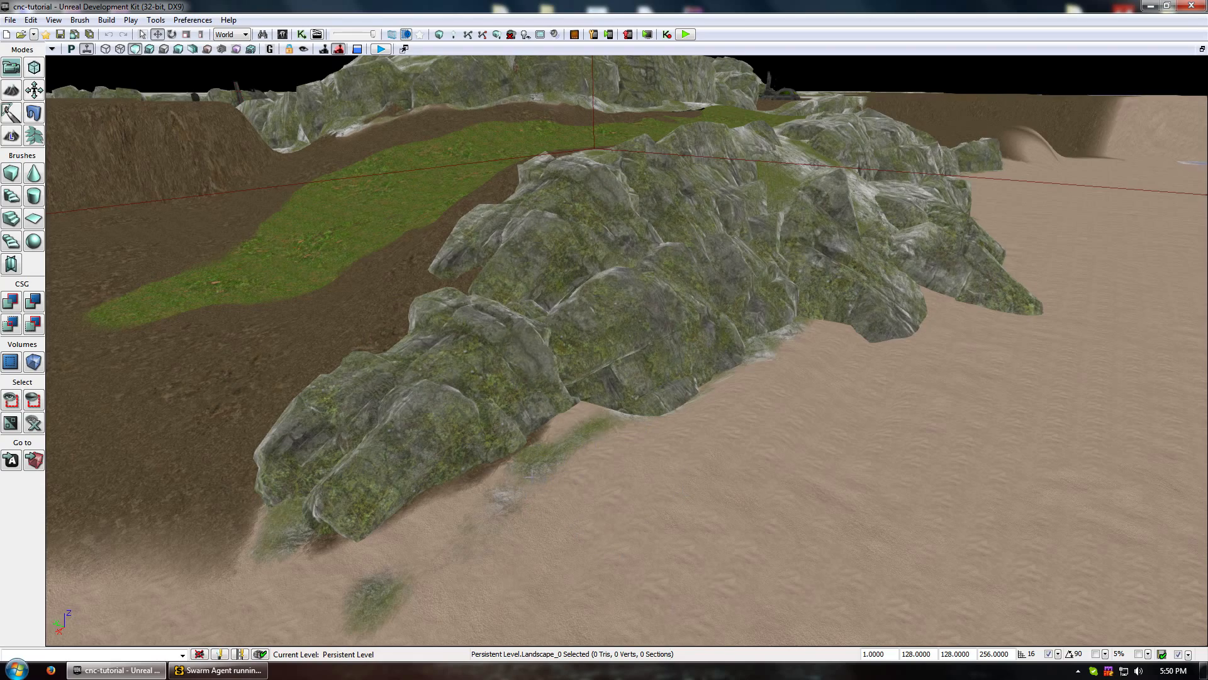
drag(604, 351, 636, 239)
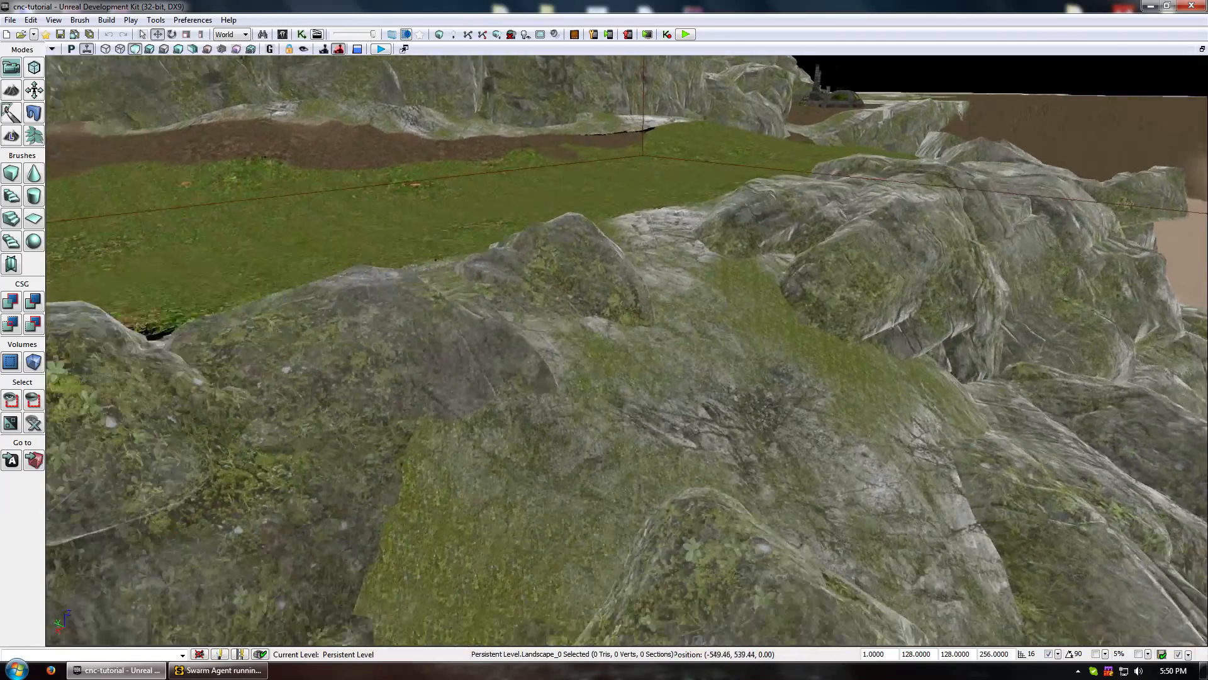
mouse_move(416, 463)
mouse_down()
mouse_move(384, 497)
mouse_move(384, 523)
mouse_move(416, 463)
mouse_up()
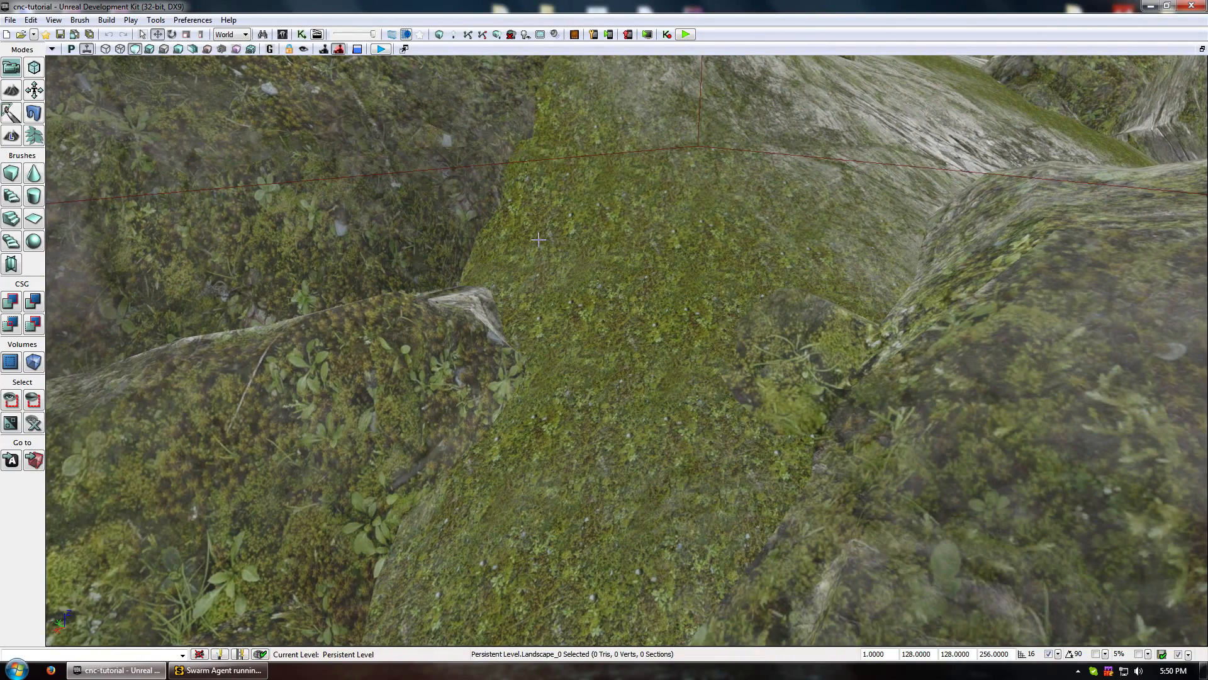
drag(673, 223, 878, 340)
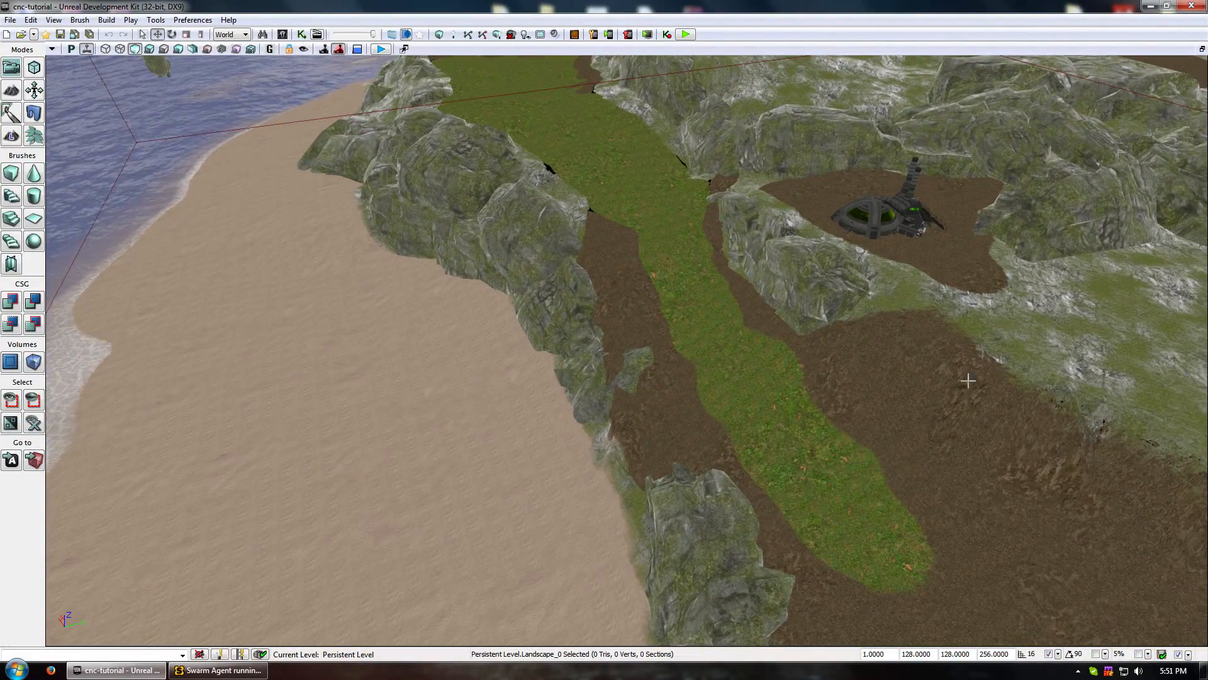
drag(968, 380, 824, 195)
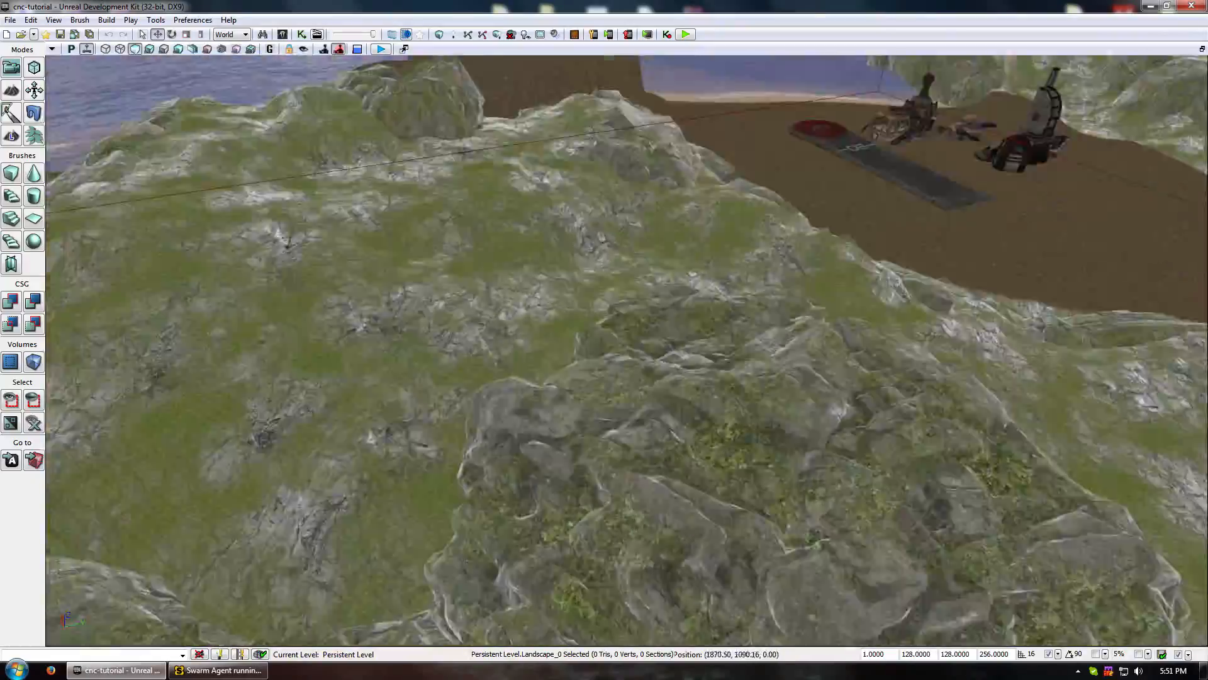
drag(627, 350, 696, 264)
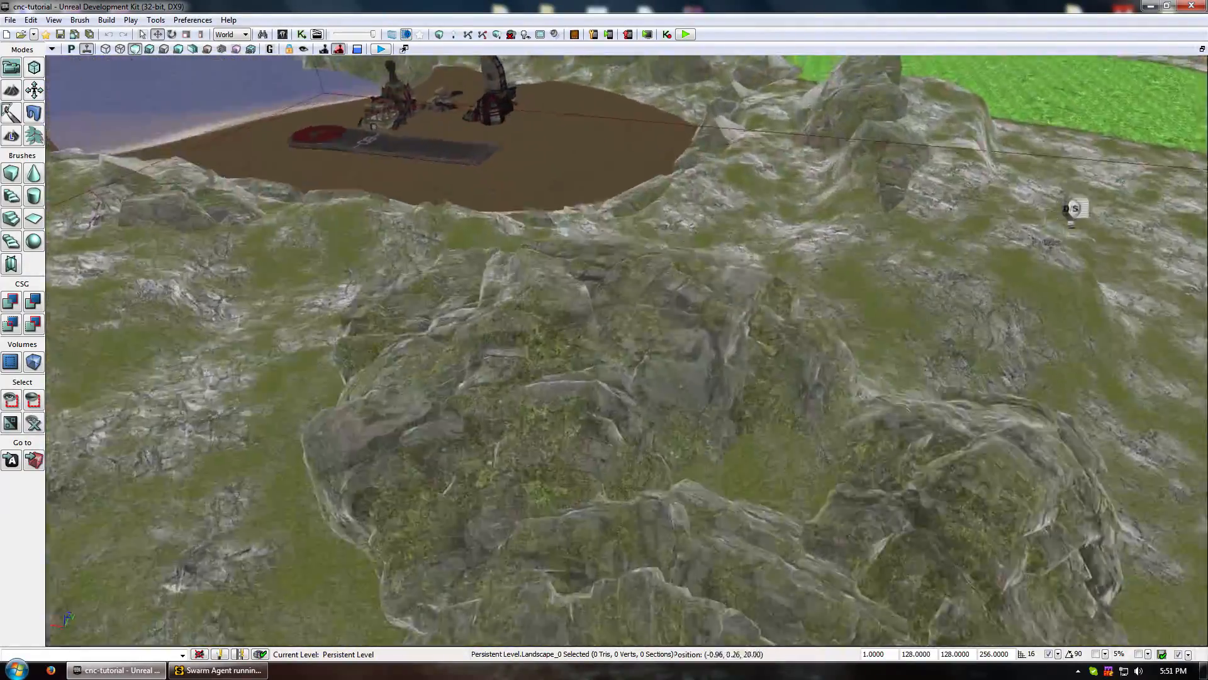
right_drag(695, 264, 744, 370)
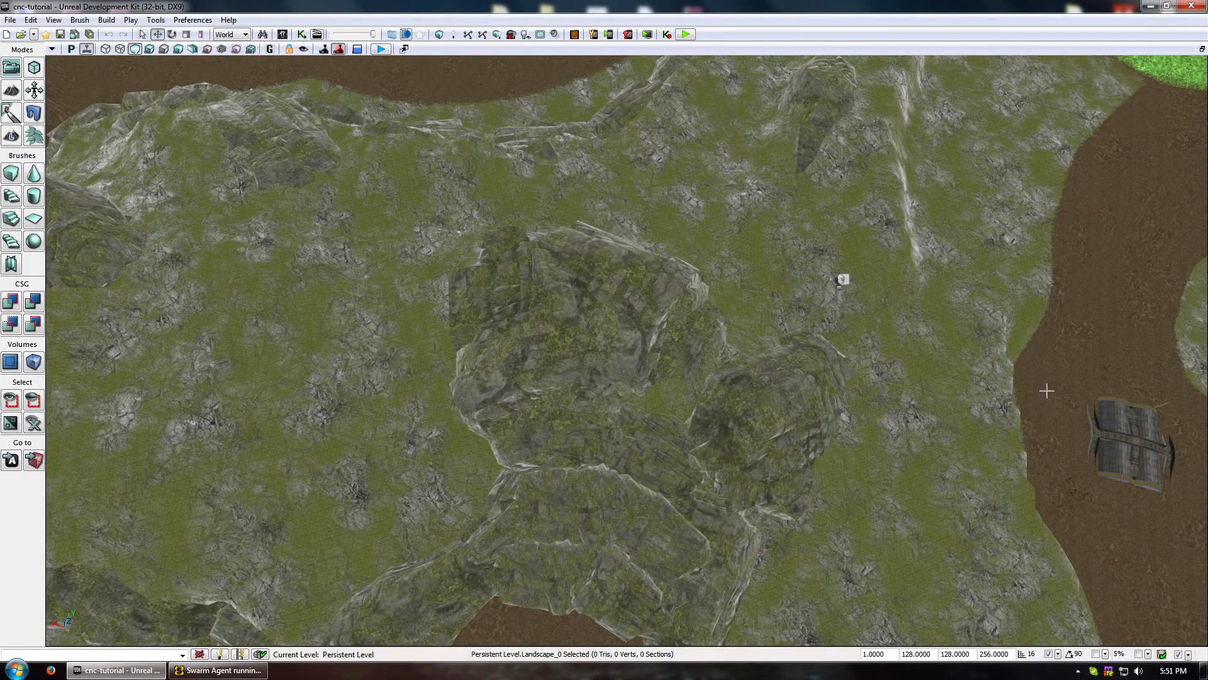
drag(826, 463, 821, 604)
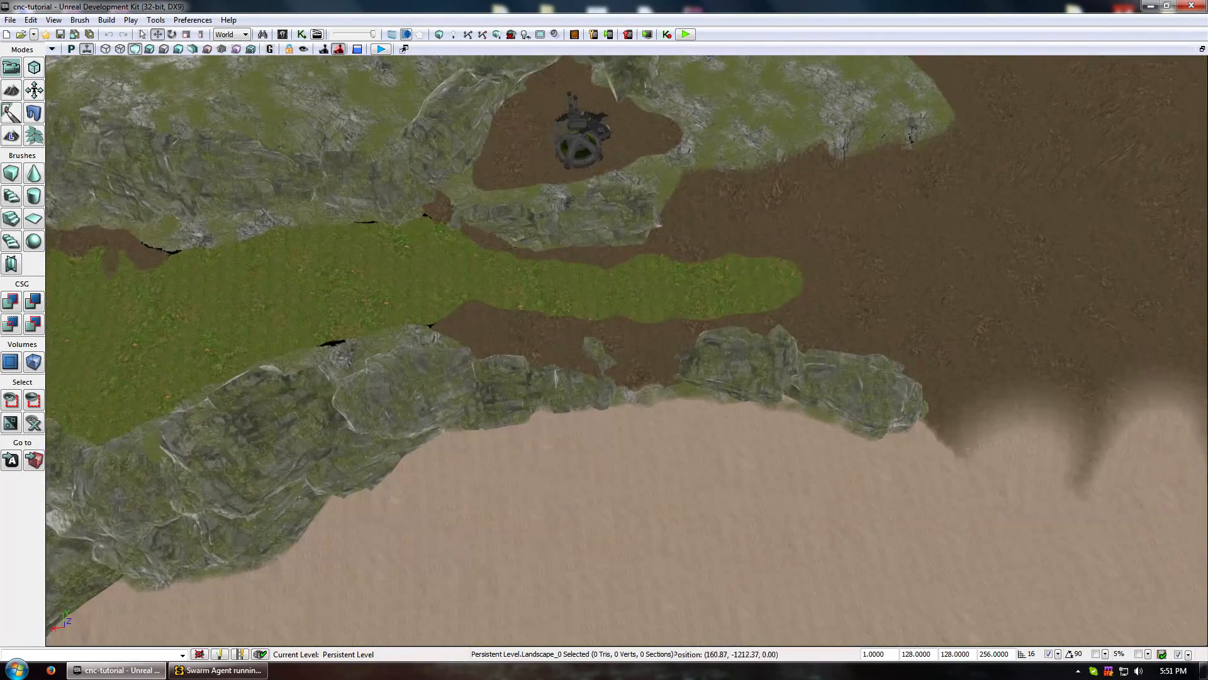
right_drag(627, 350, 628, 289)
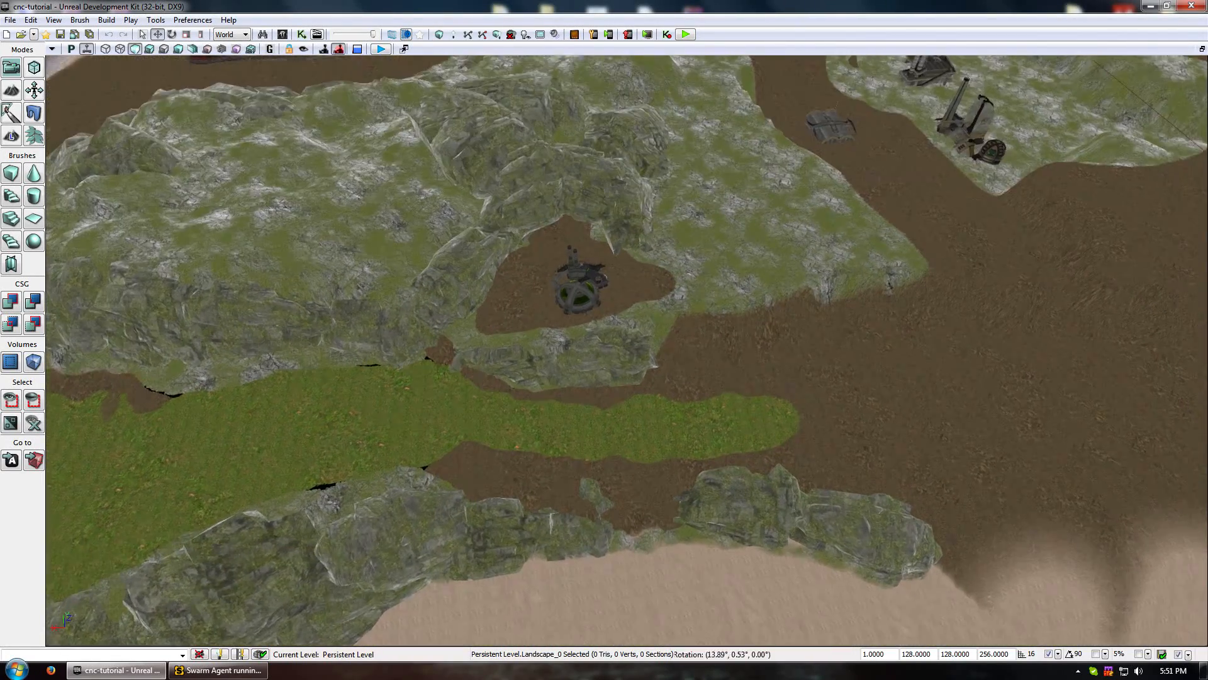
right_drag(521, 205, 522, 201)
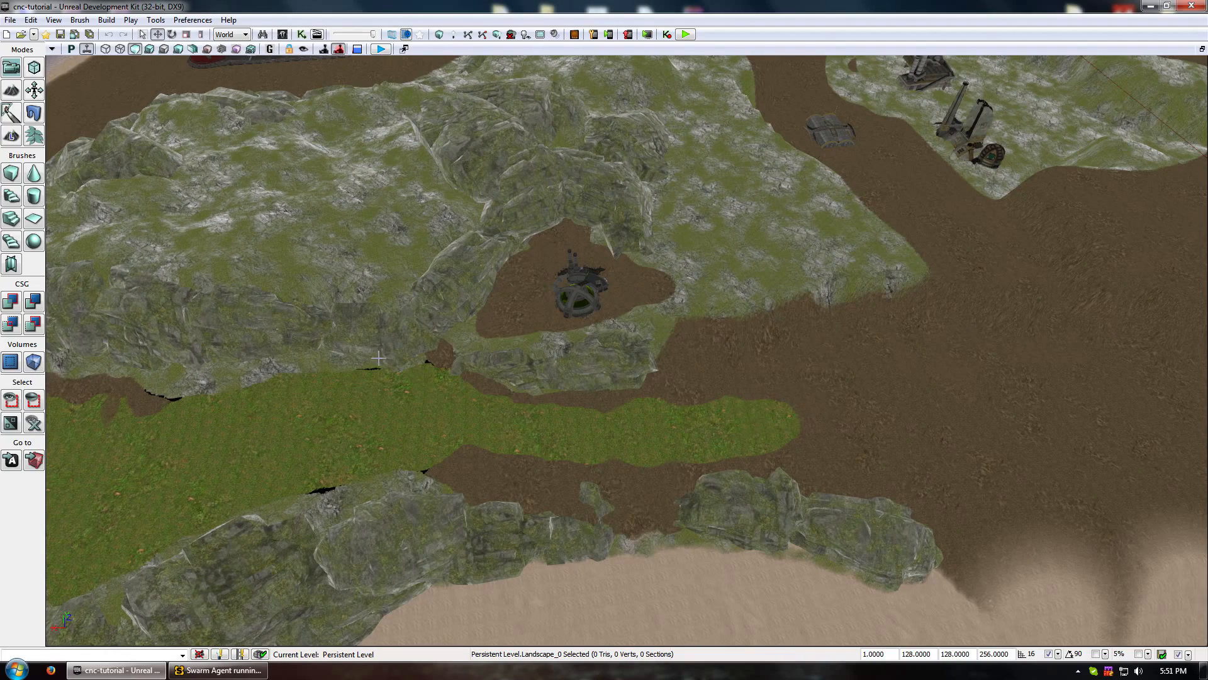
drag(249, 363, 388, 422)
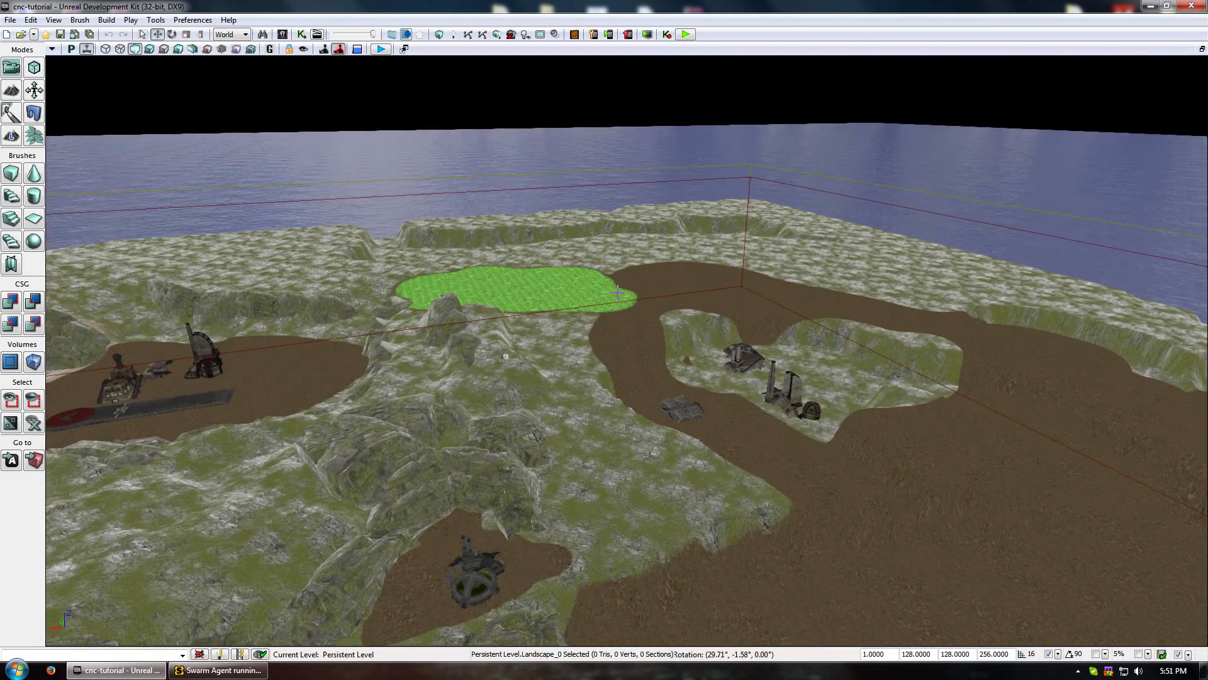
drag(552, 304, 650, 411)
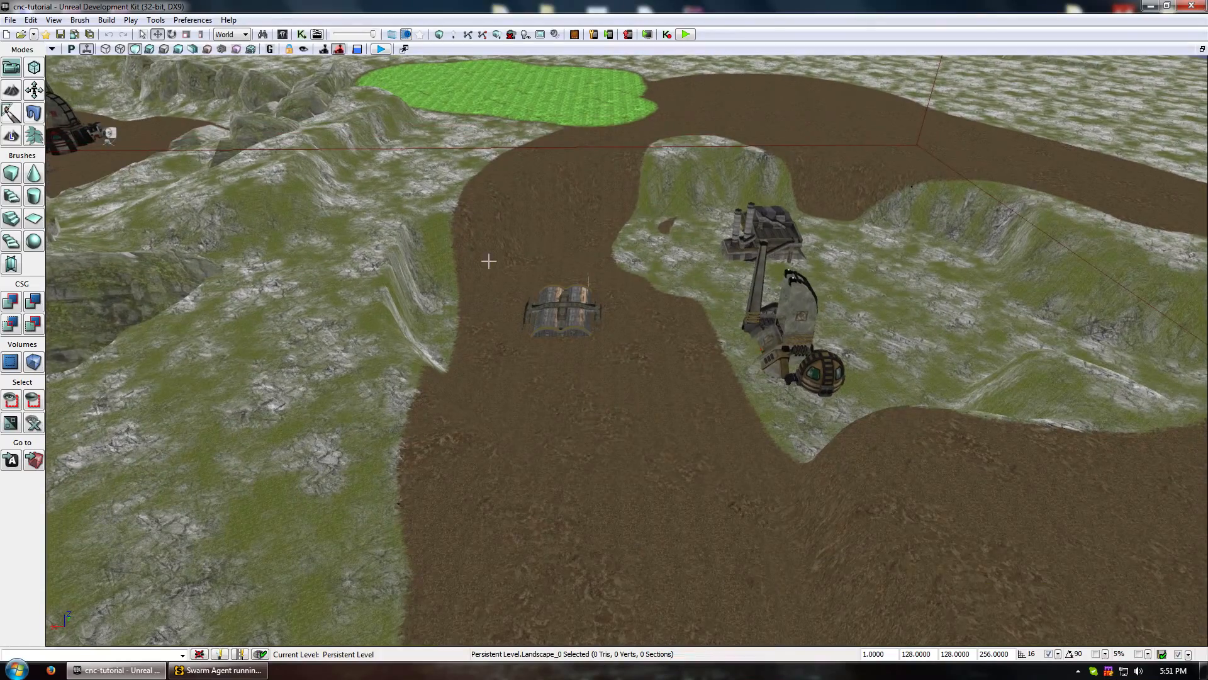
mouse_move(326, 401)
mouse_down()
mouse_move(334, 478)
mouse_move(338, 410)
mouse_up()
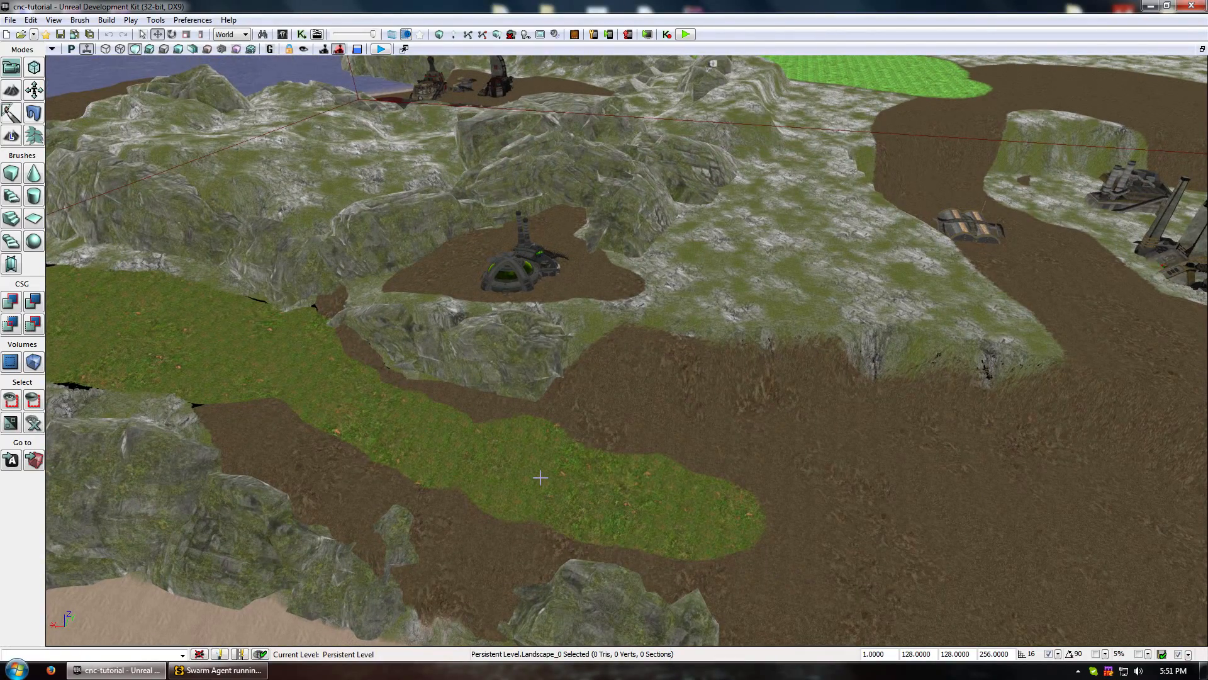
mouse_move(539, 477)
mouse_down()
mouse_move(513, 460)
mouse_move(484, 378)
mouse_move(535, 441)
mouse_up()
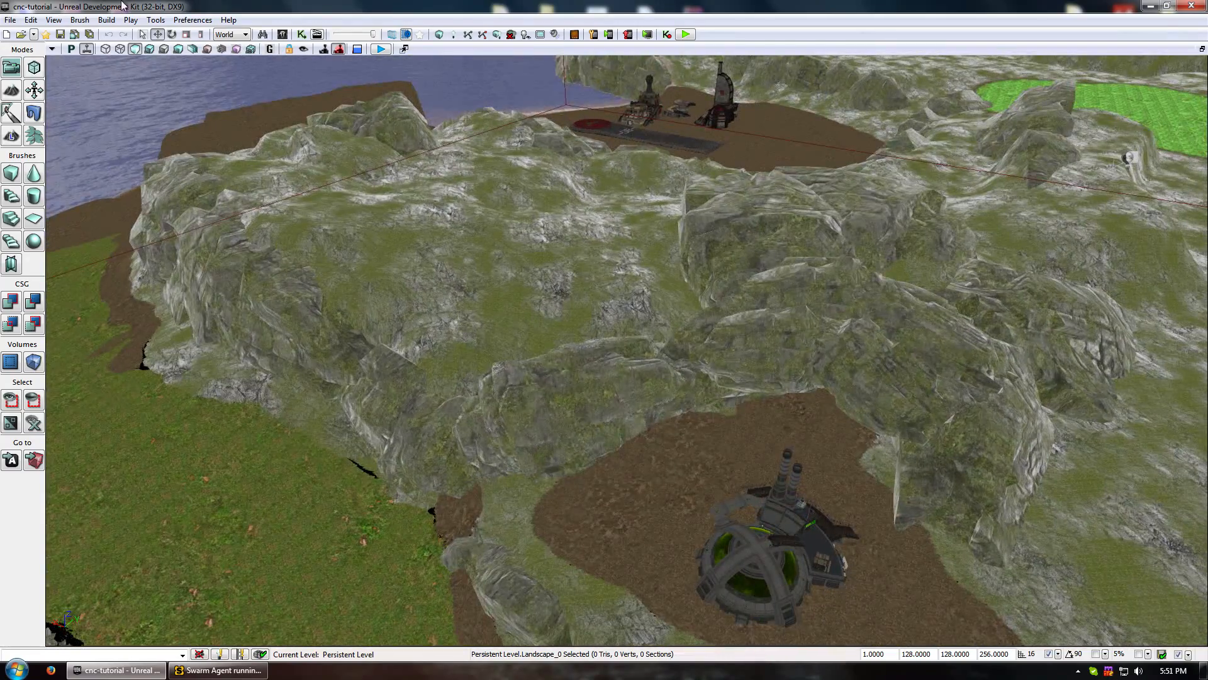
Switch the viewport to lit shading and examine the cliff rocks along the grassy path.
click(149, 49)
mouse_move(312, 255)
mouse_down()
mouse_move(312, 403)
mouse_move(352, 359)
mouse_move(327, 239)
mouse_move(441, 157)
mouse_move(365, 195)
mouse_move(403, 230)
mouse_move(359, 230)
mouse_move(419, 265)
mouse_up()
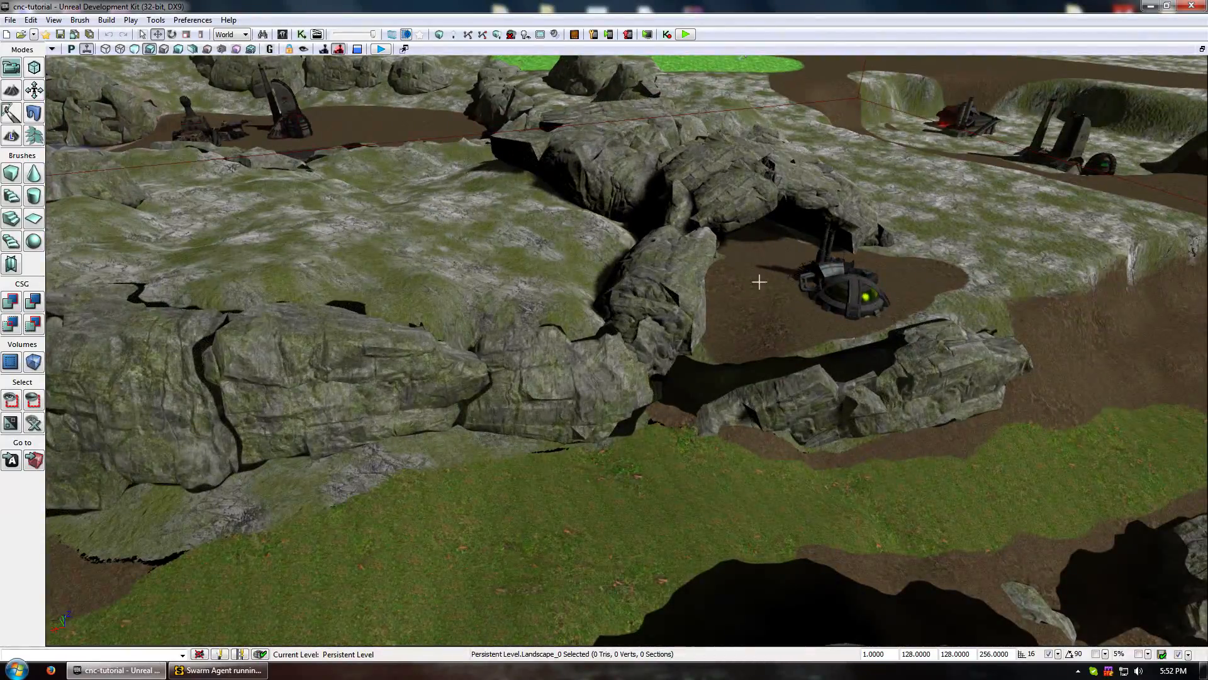
drag(483, 376, 491, 327)
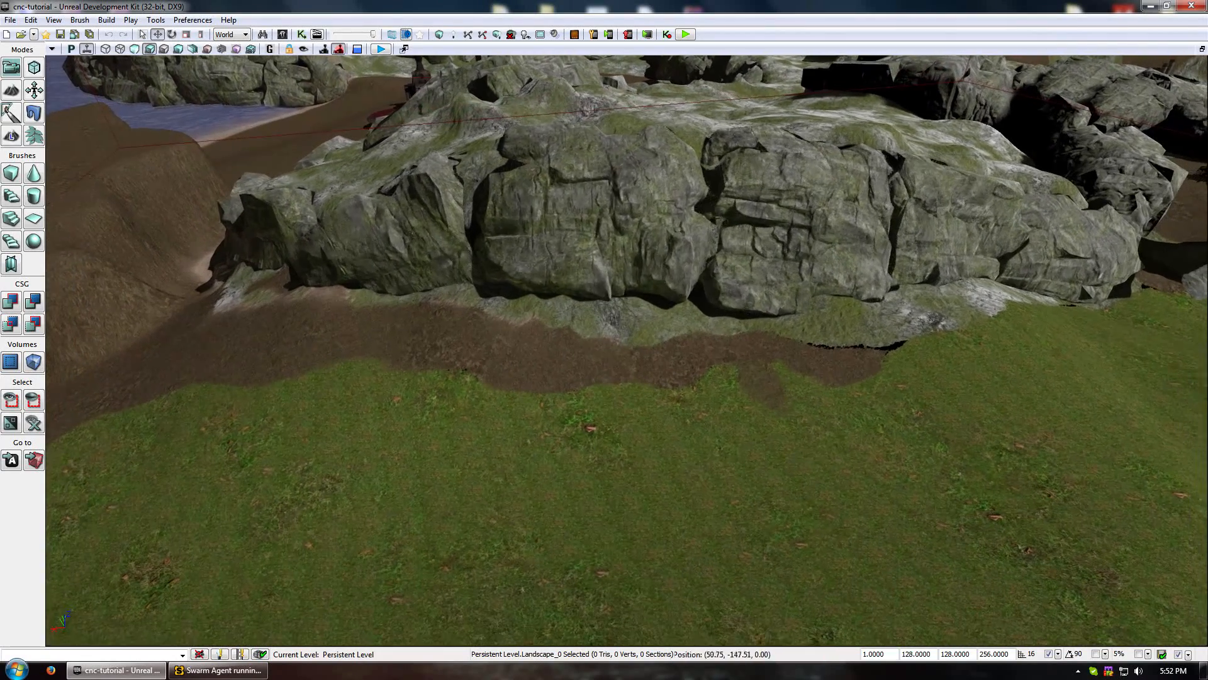
drag(598, 443, 598, 438)
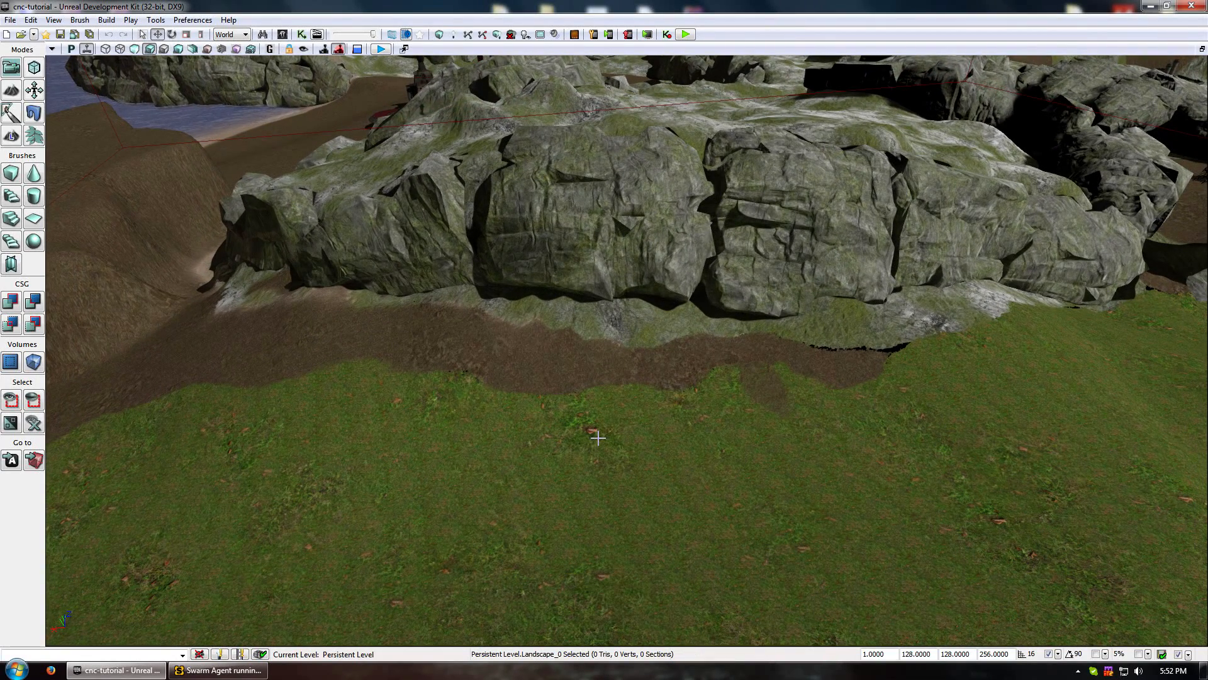